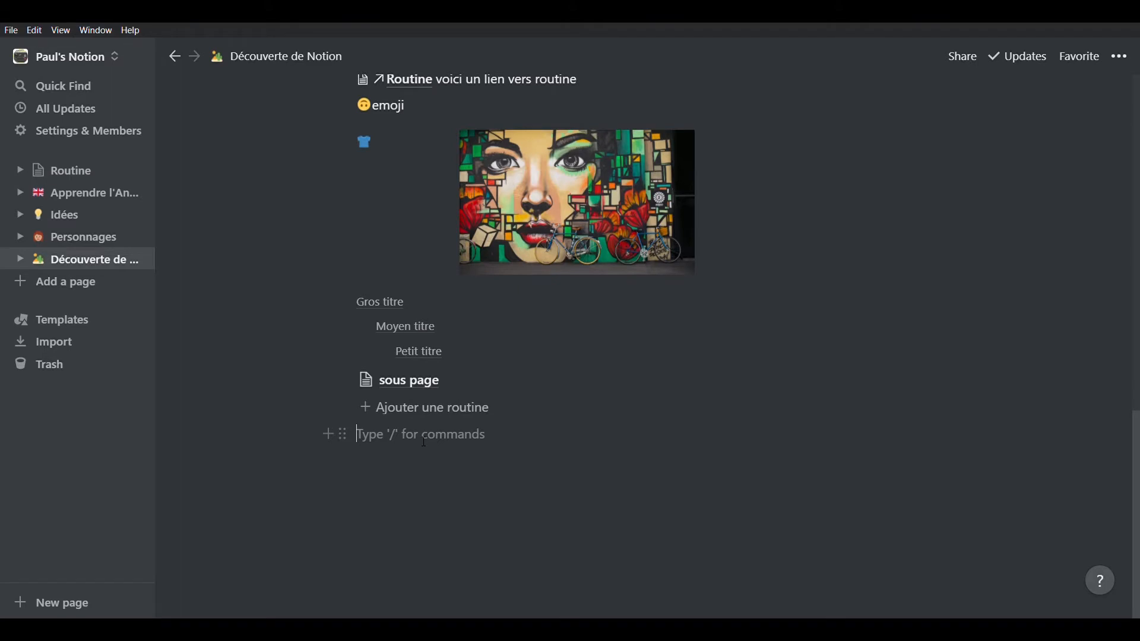
Step: Look through the existing content of the Découverte de Notion page from its title to its last block
scroll(424, 441, up, 5)
scroll(431, 434, down, 5)
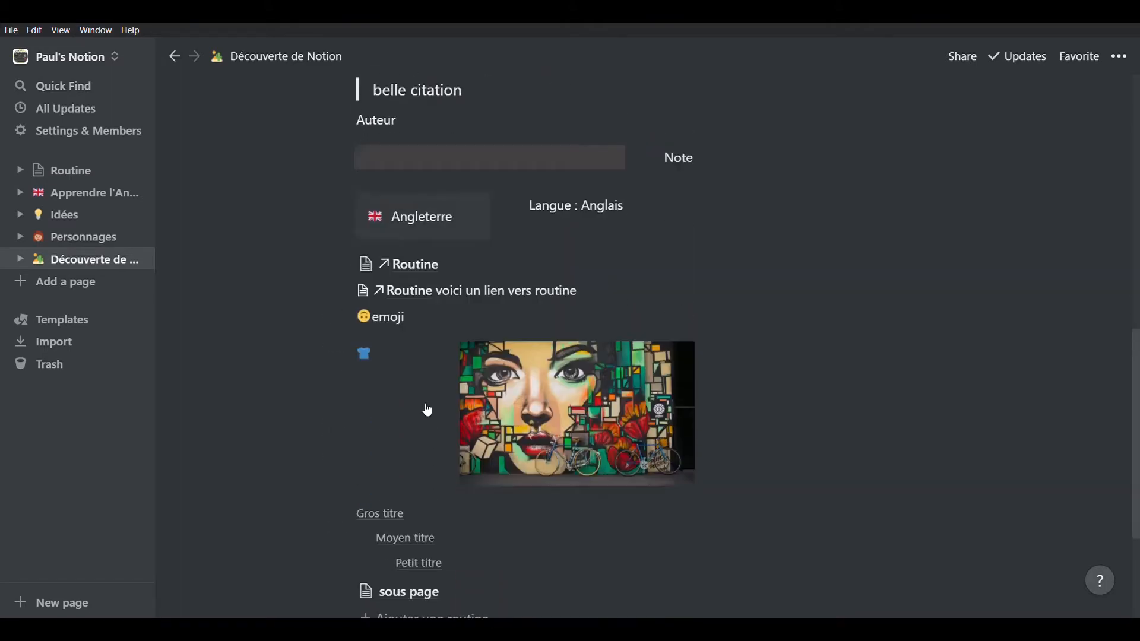
scroll(436, 423, up, 15)
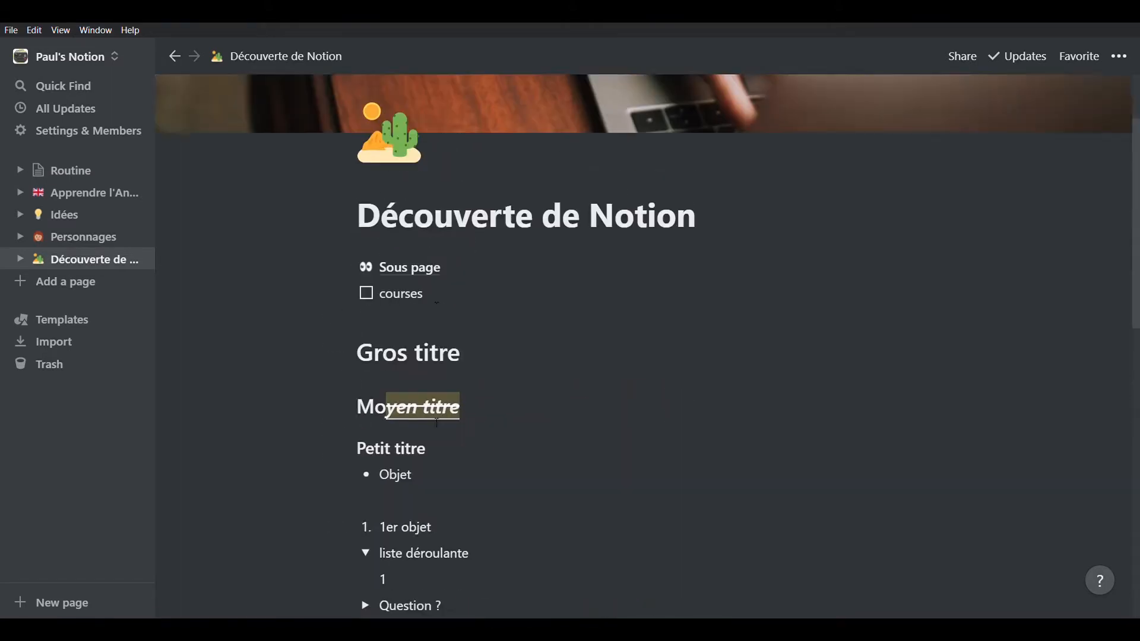
scroll(434, 432, down, 10)
scroll(718, 121, up, 7)
scroll(718, 121, down, 2)
scroll(664, 348, down, 12)
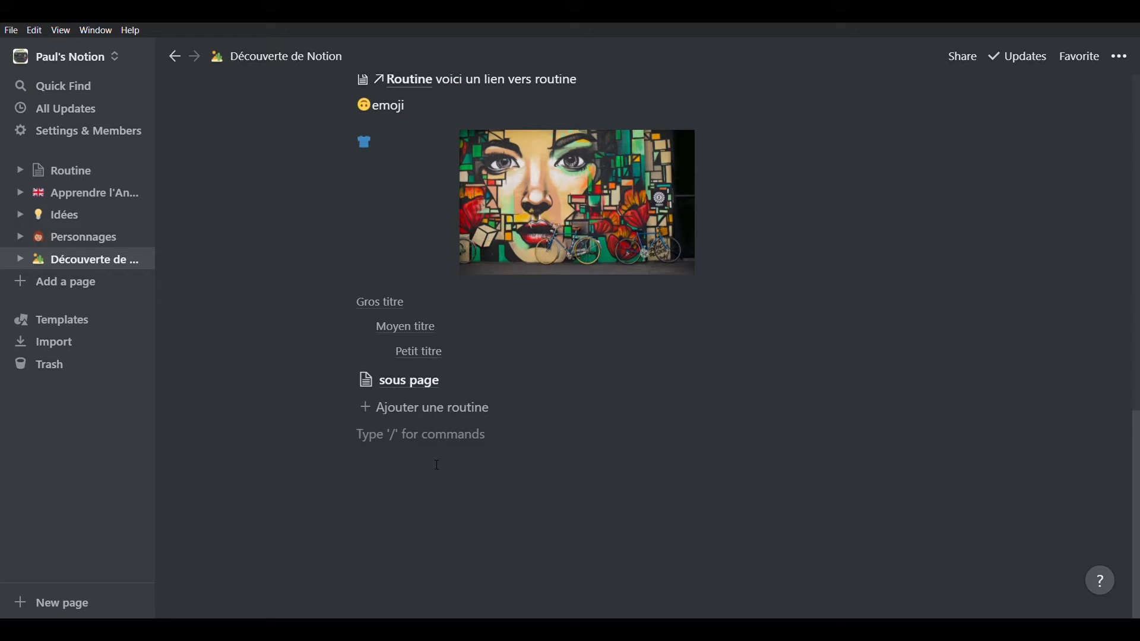
Step: Insert an inline table database at the end of the Découverte de Notion page
text(/)
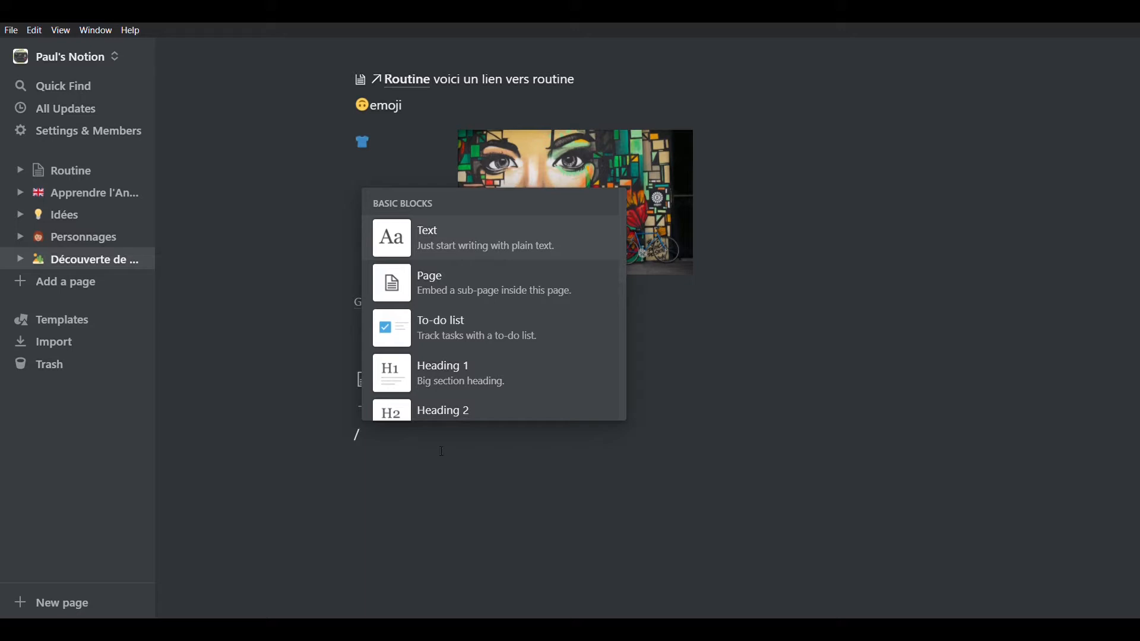
scroll(488, 404, down, 5)
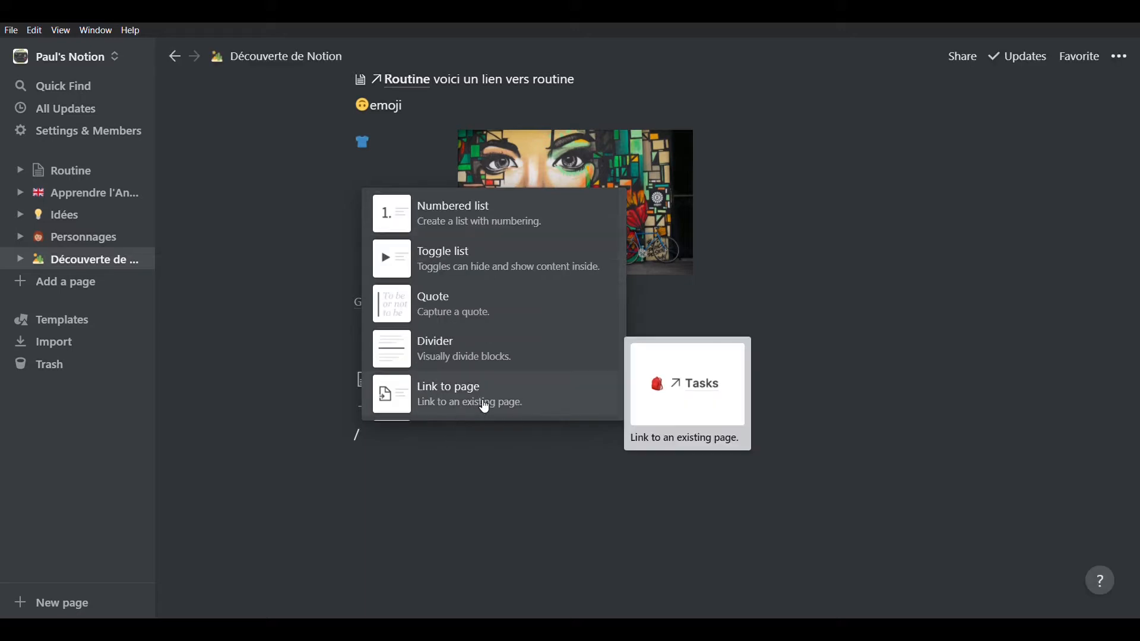
scroll(485, 407, down, 4)
scroll(485, 406, down, 5)
scroll(483, 402, up, 4)
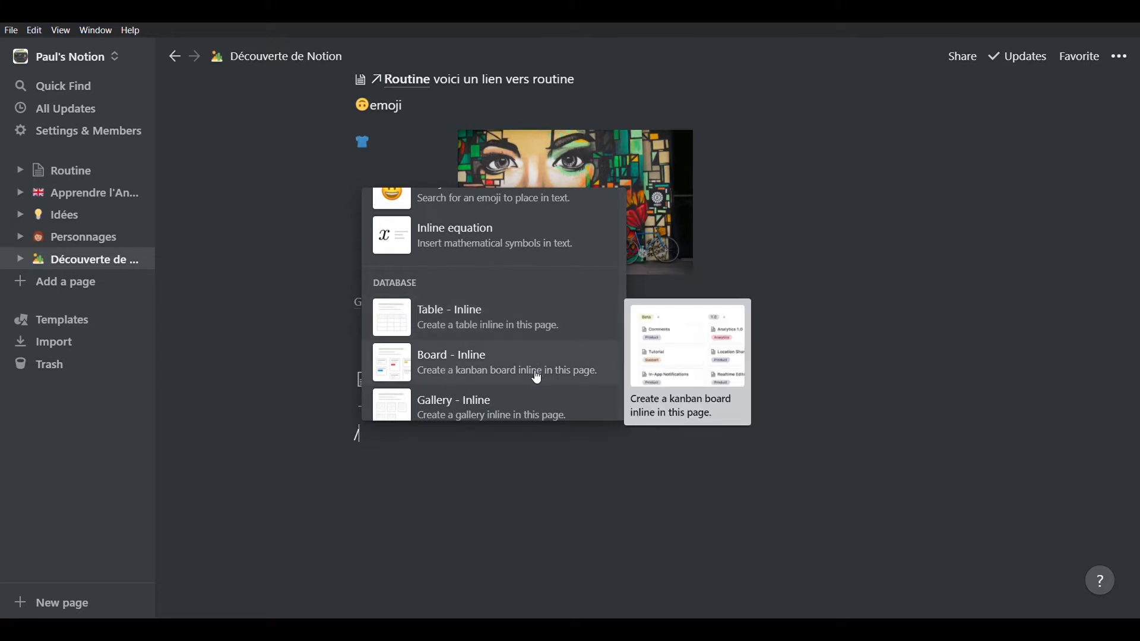
scroll(537, 380, down, 3)
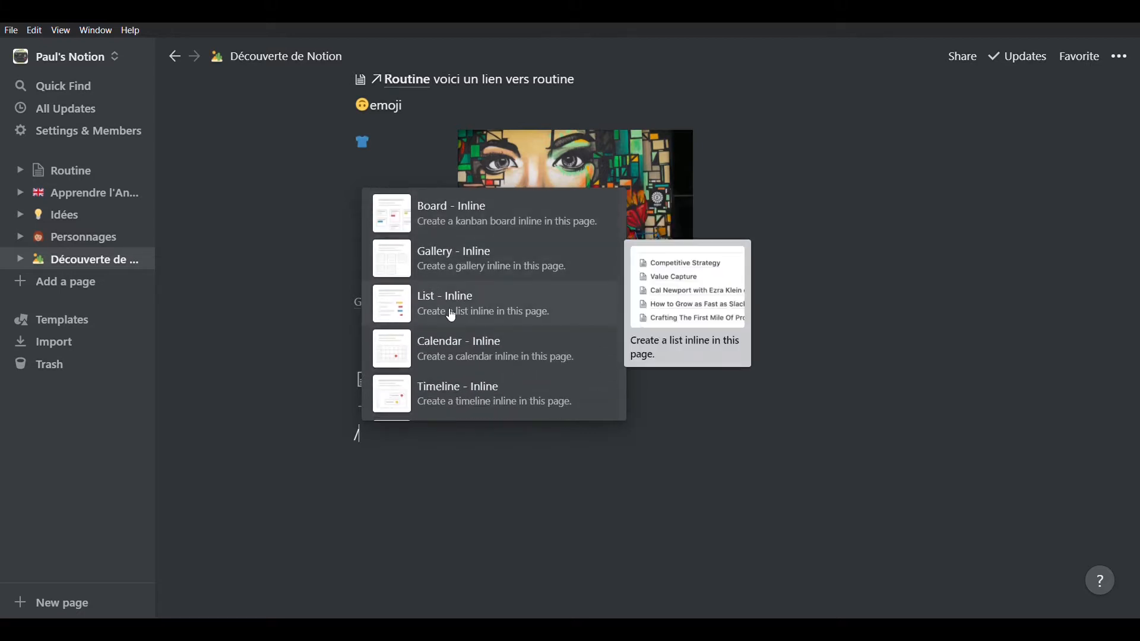
scroll(497, 335, down, 2)
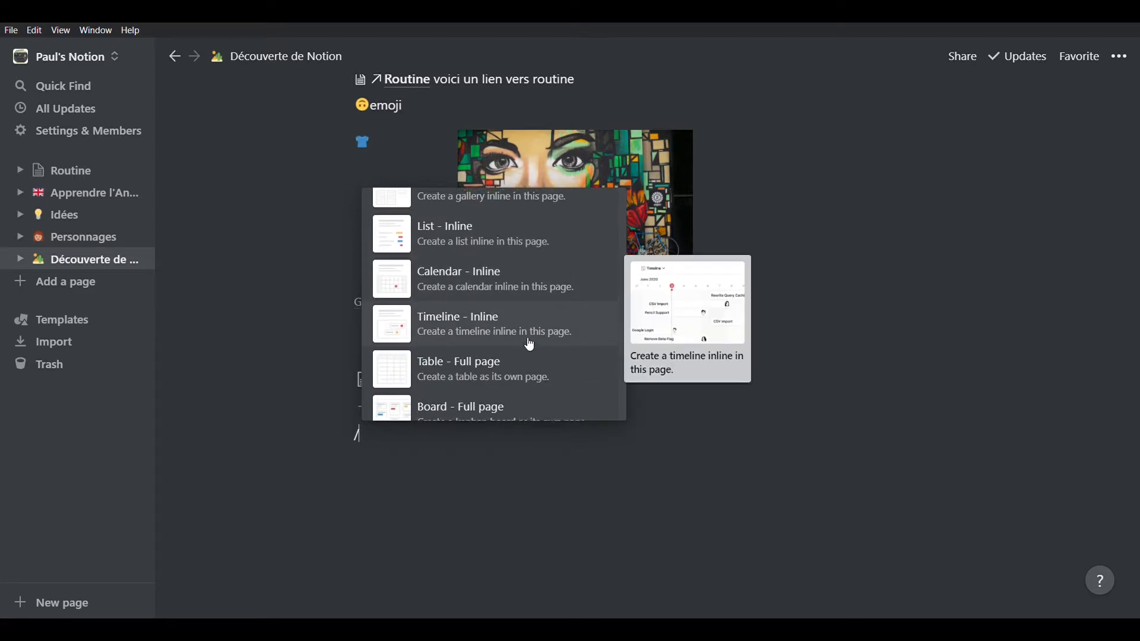
scroll(528, 341, down, 3)
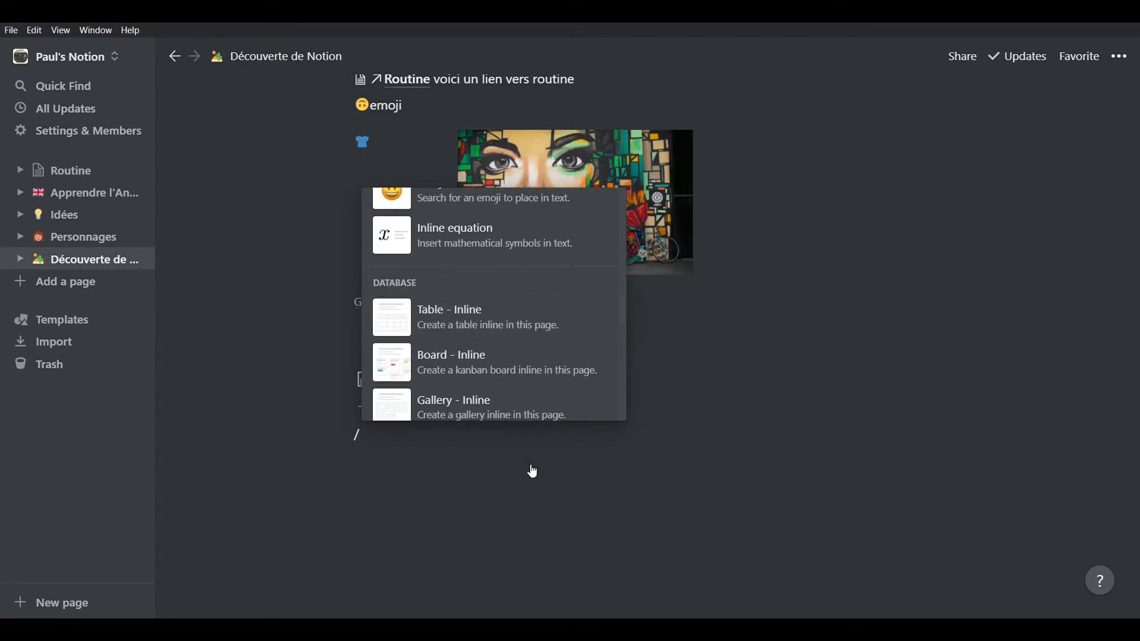
scroll(505, 350, down, 3)
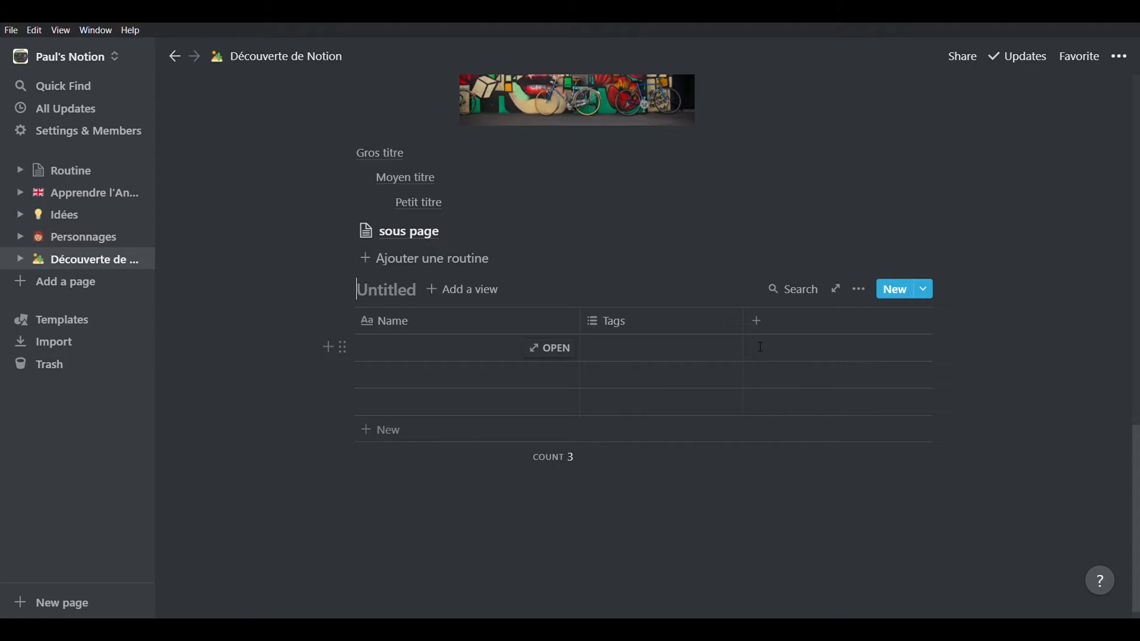
Step: Add a full-page table database below the inline table and return to the end of the Découverte de Notion page
click(629, 556)
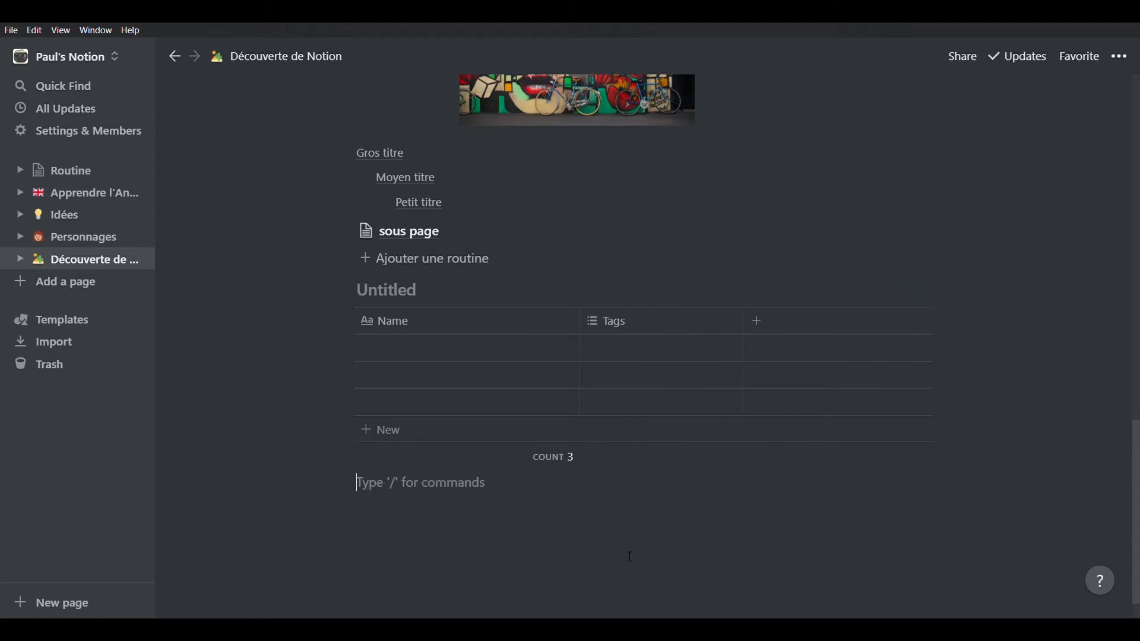
text(/)
scroll(592, 384, down, 5)
scroll(592, 385, down, 10)
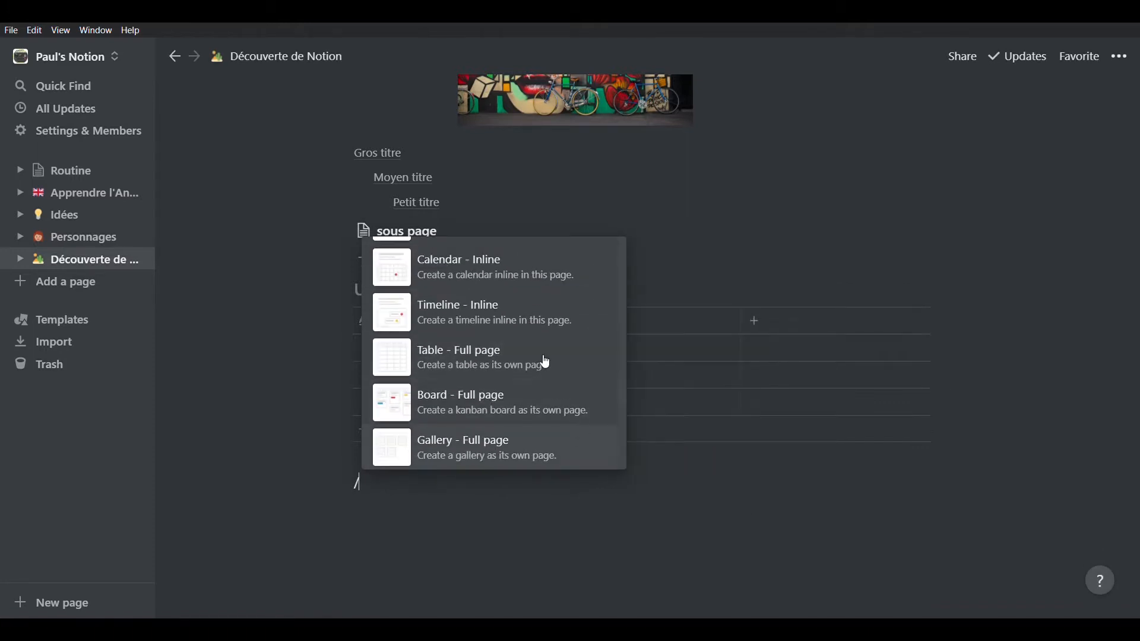
click(506, 374)
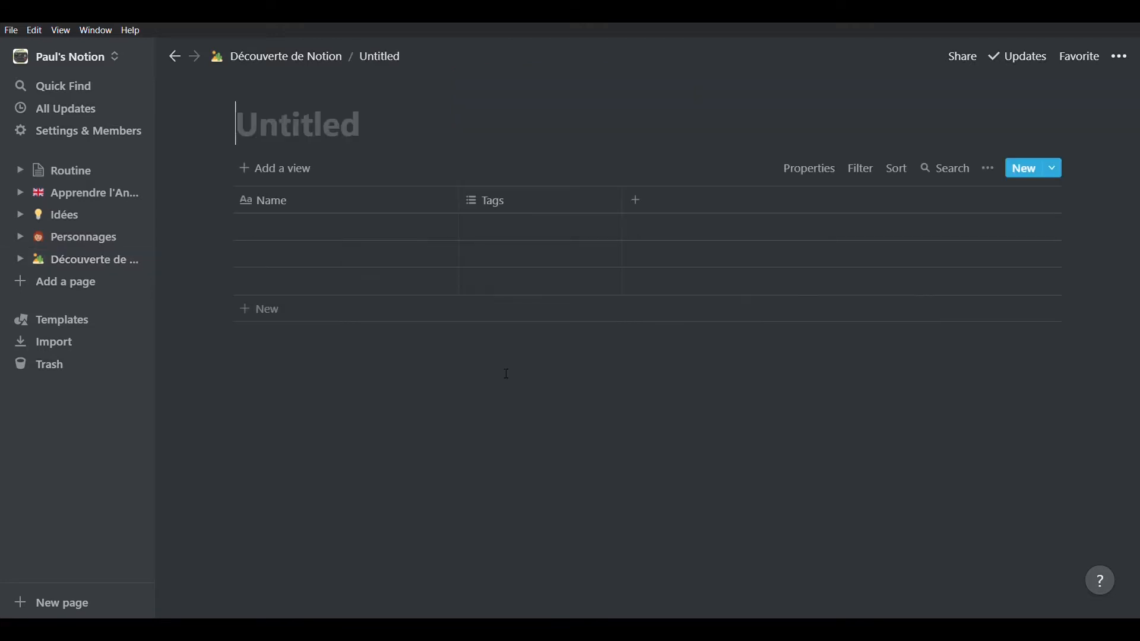
click(323, 56)
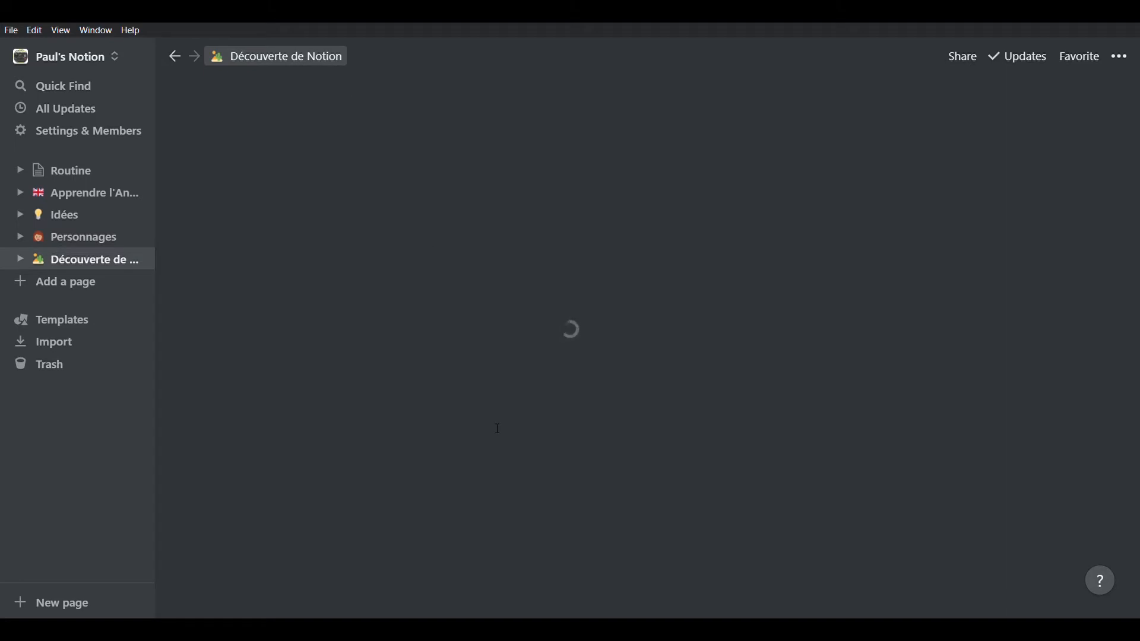
scroll(513, 435, down, 15)
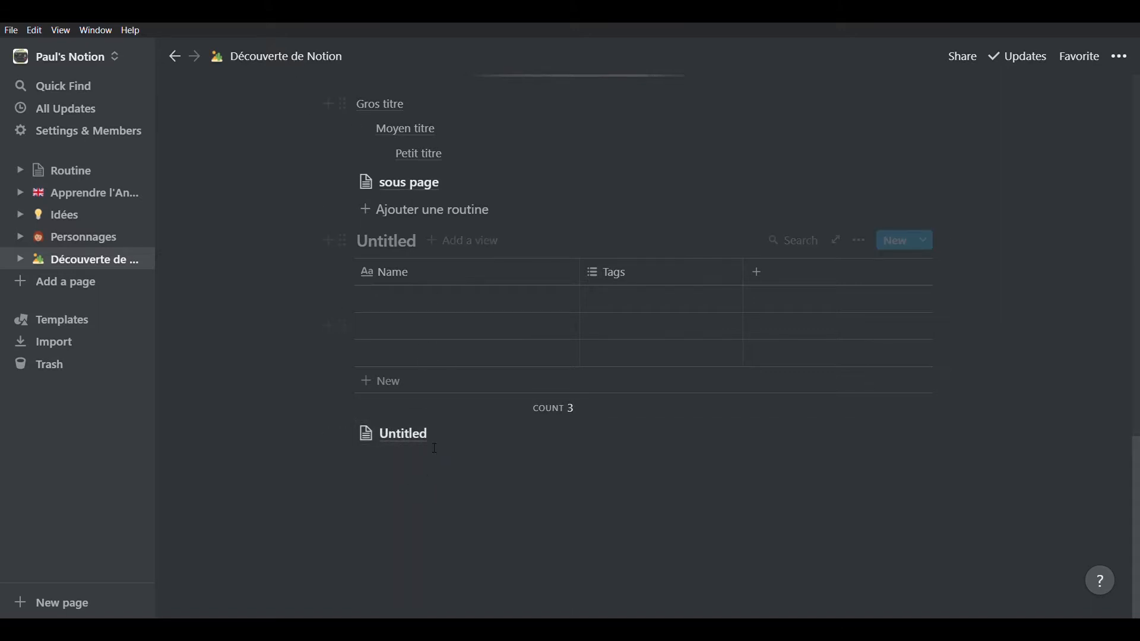
Step: Open the untitled full-page table and title it "Découpage technique"
click(394, 442)
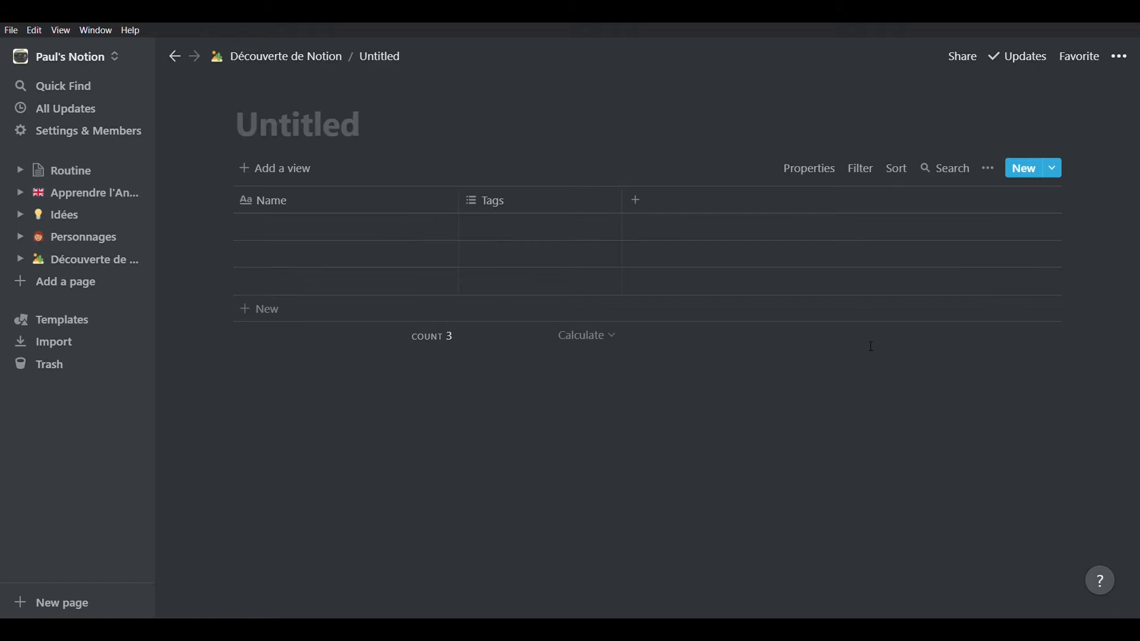
text(Déco)
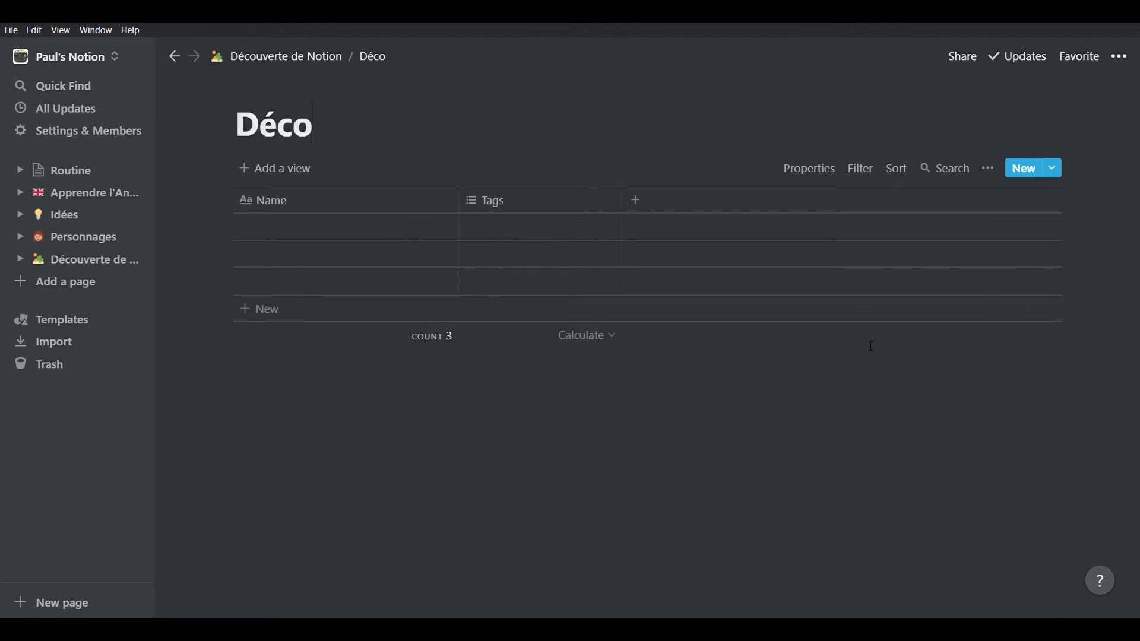
text(upage techni)
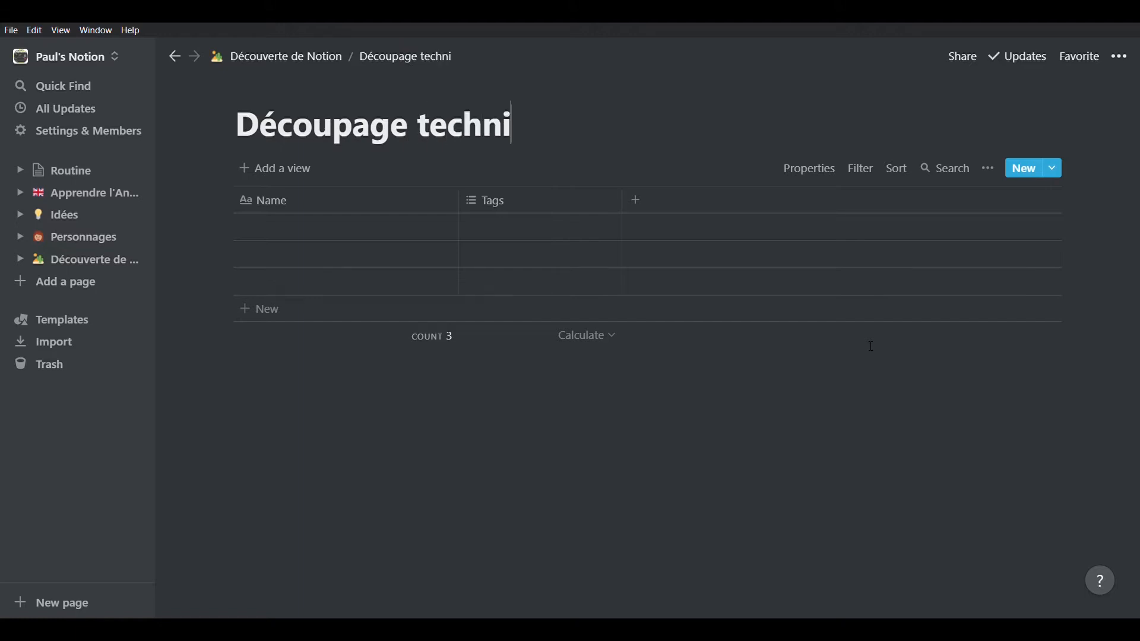
text(que)
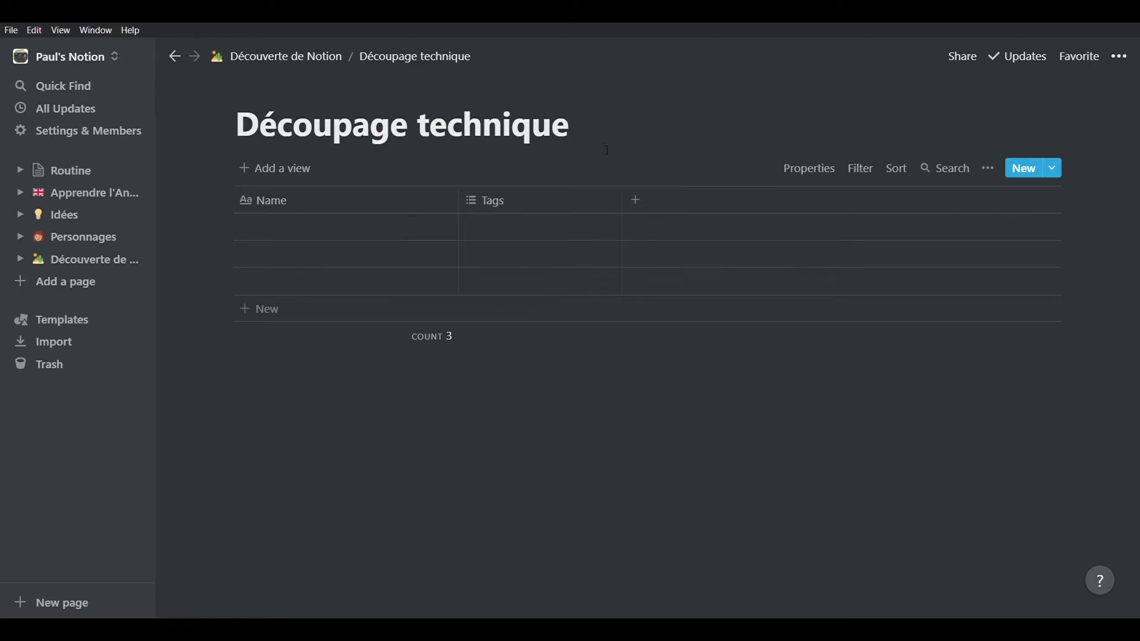
Step: Widen the Name column slightly, and move the Tags column ahead of Name and back again
mouse_move(458, 201)
mouse_down()
mouse_move(525, 201)
mouse_move(438, 202)
mouse_move(471, 216)
mouse_move(469, 205)
mouse_up()
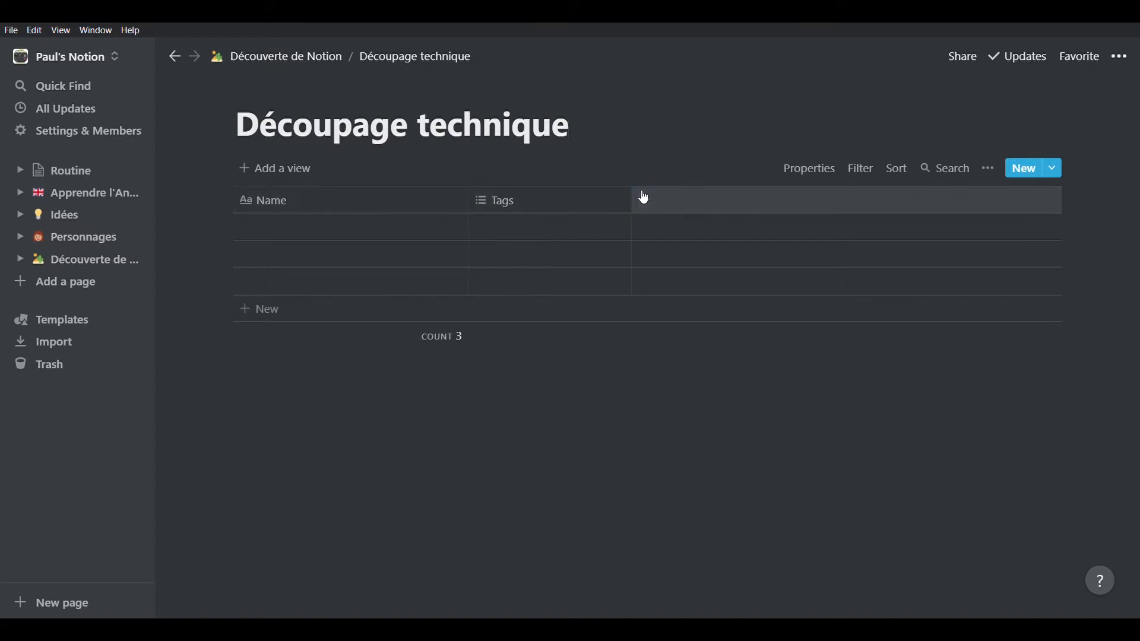
drag(632, 201, 249, 205)
drag(461, 206, 273, 198)
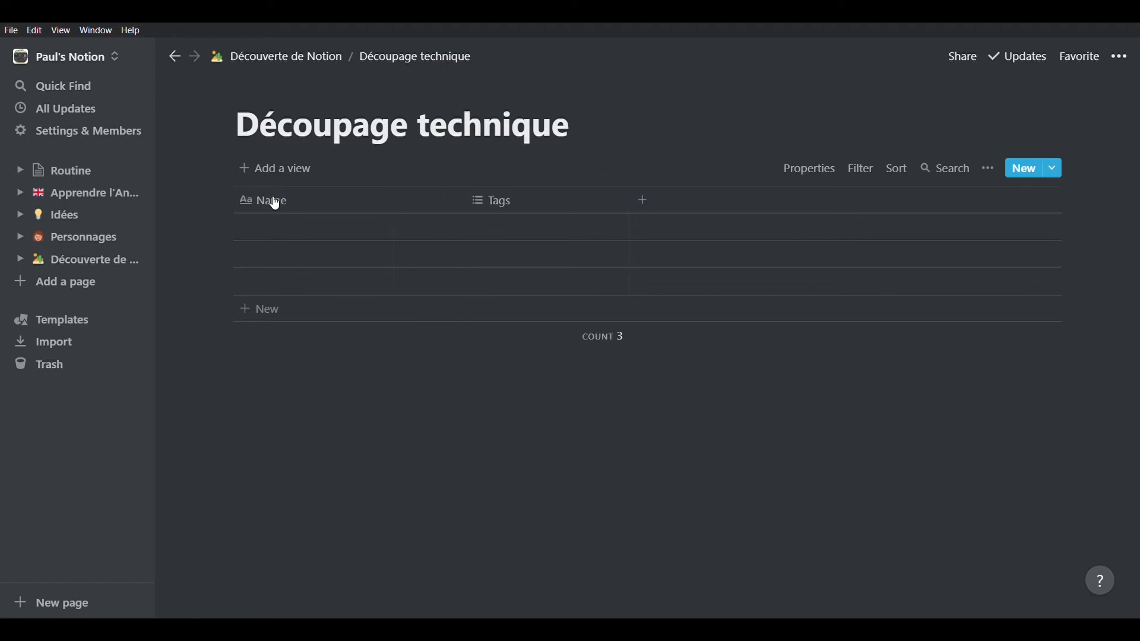
Step: Number the three table rows 1, 2 and 3 in the Name column
click(325, 225)
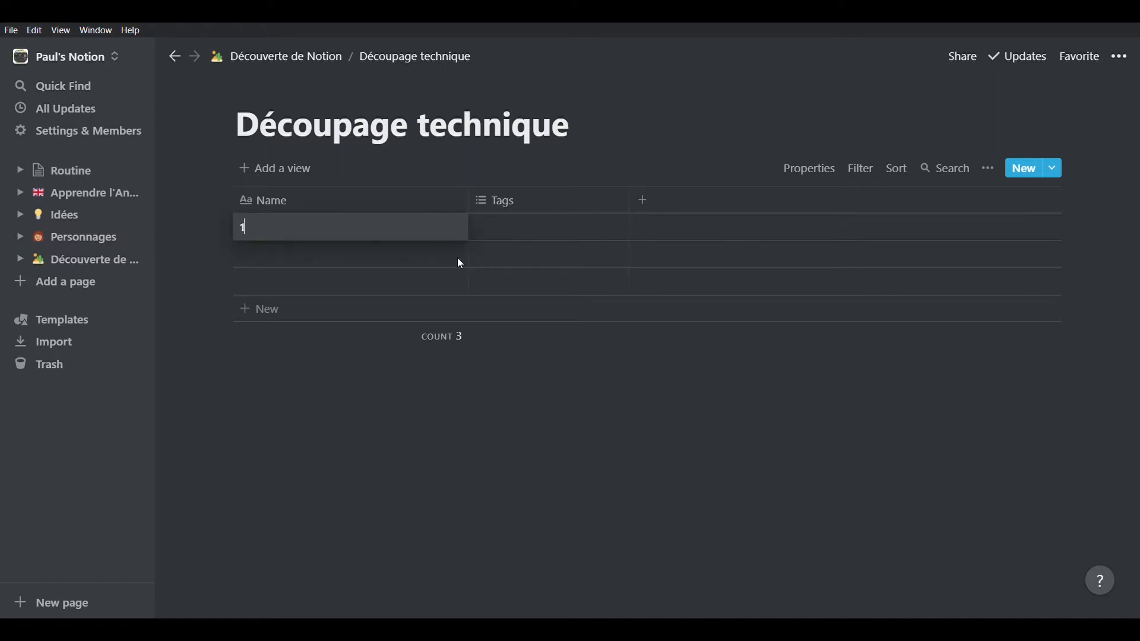
click(461, 263)
text(1)
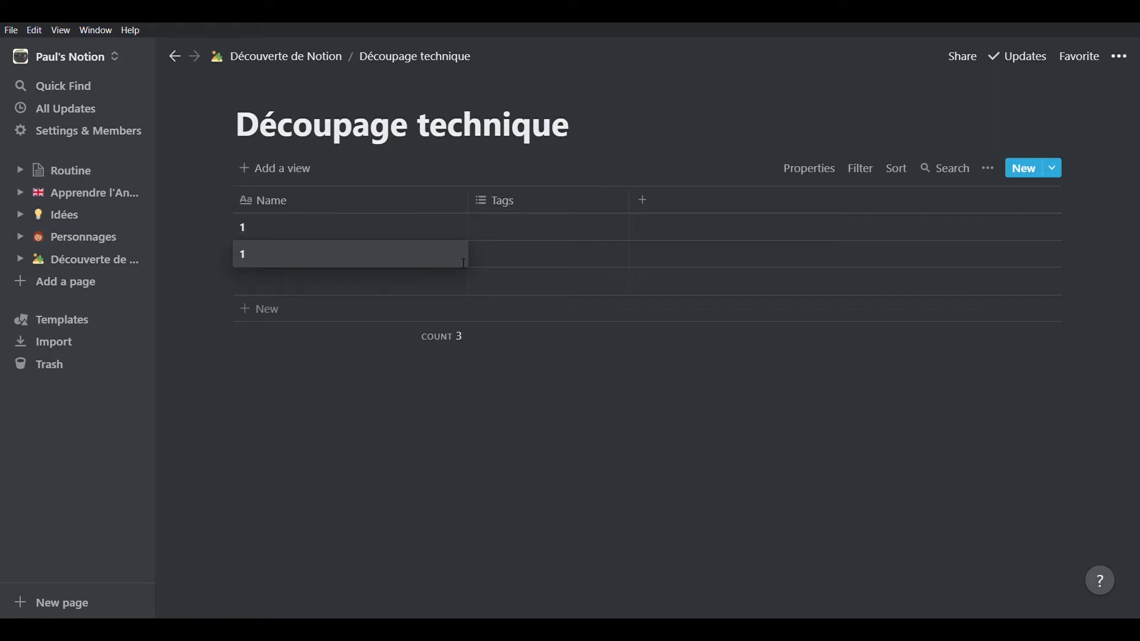
text(2)
key(Return)
text(3)
key(Escape)
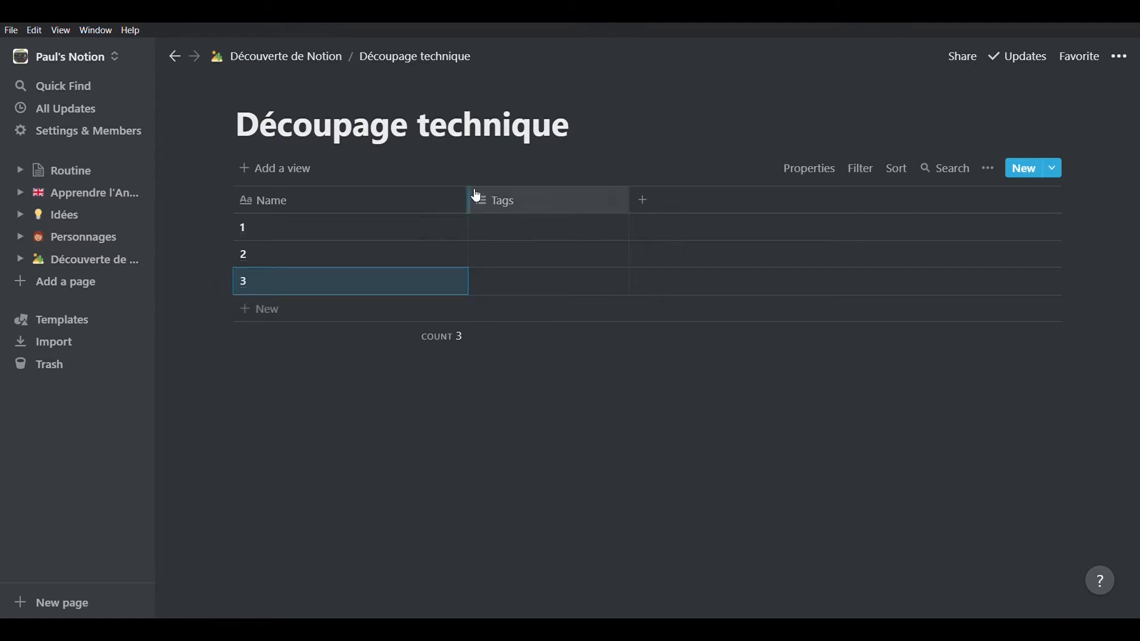
Step: Narrow the Name column and rename it "Plan"
drag(470, 197, 298, 196)
click(288, 197)
text(Plan)
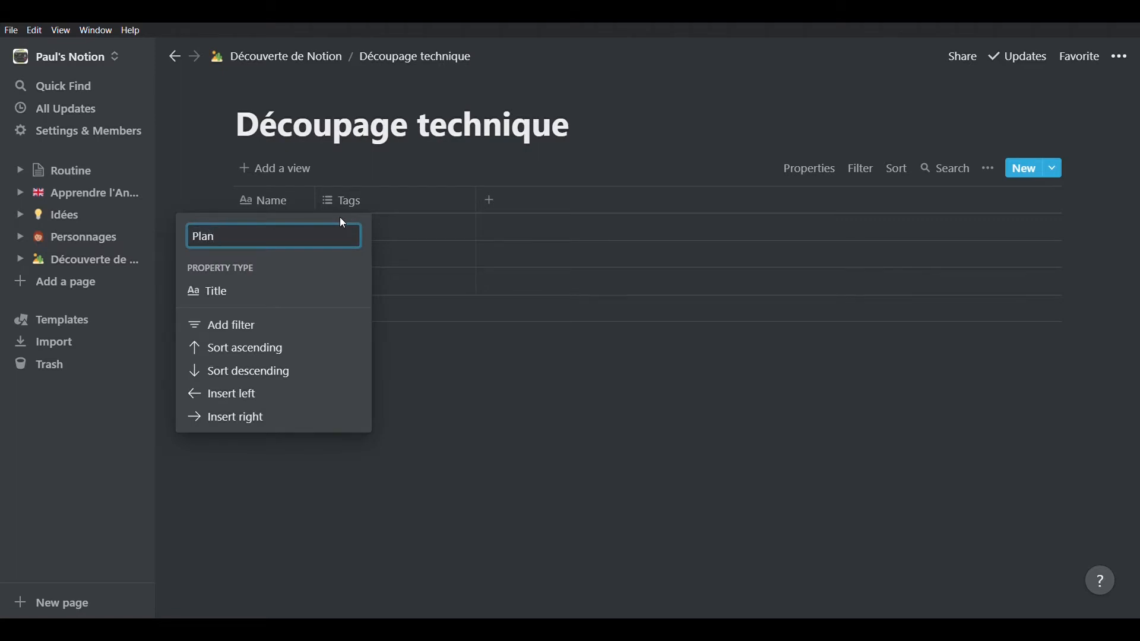
click(419, 245)
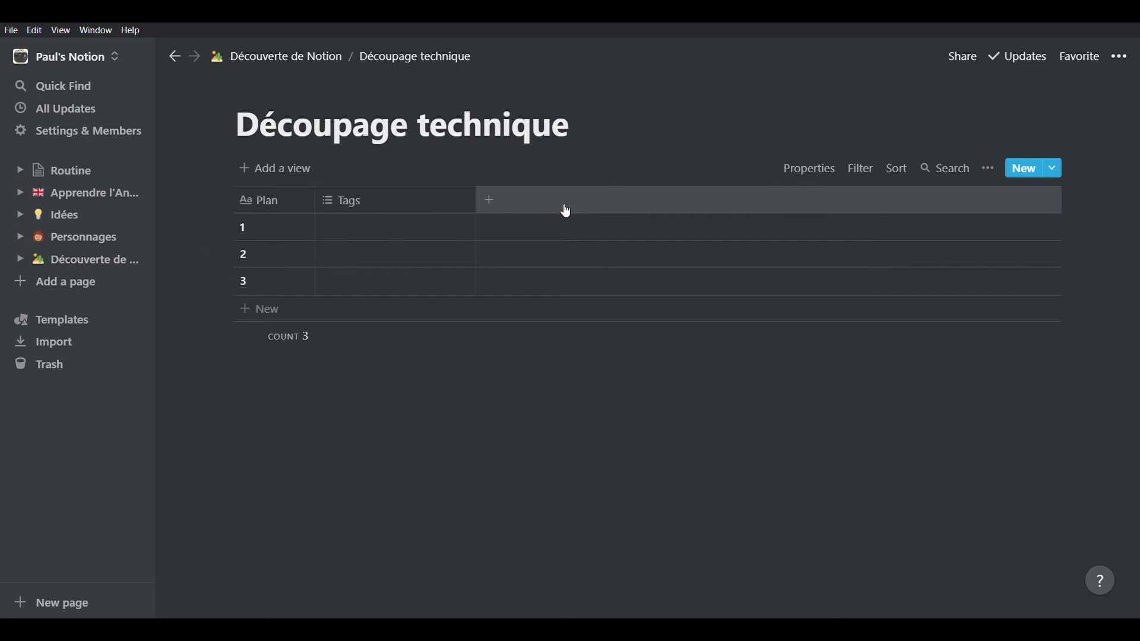
Step: Change the Tags column's property type to Checkbox and place the column before Plan
click(367, 201)
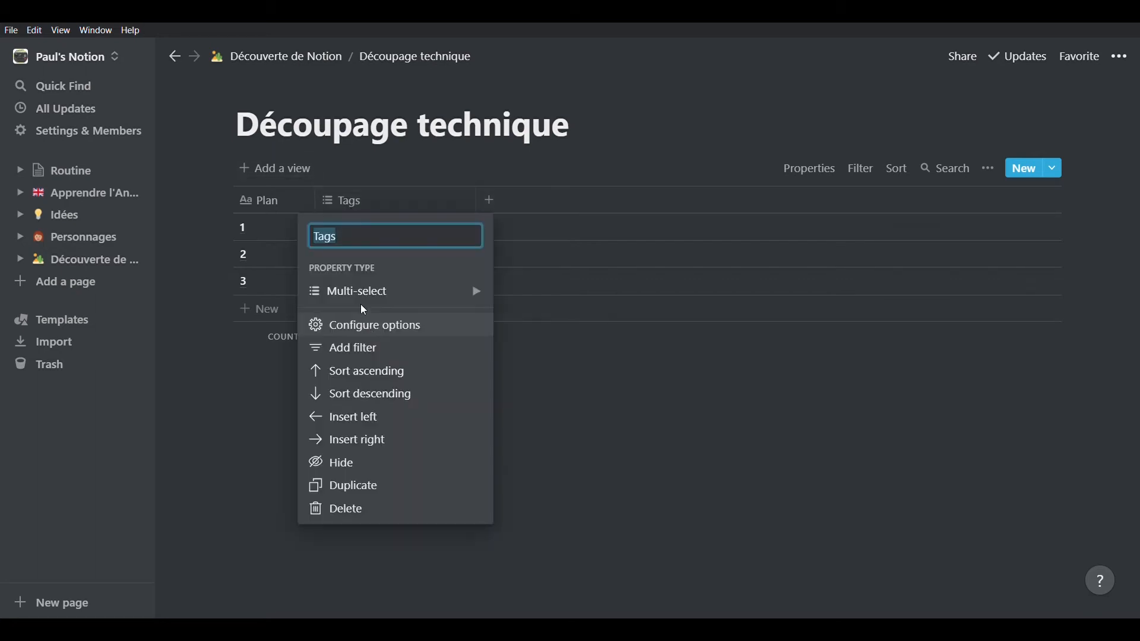
click(385, 302)
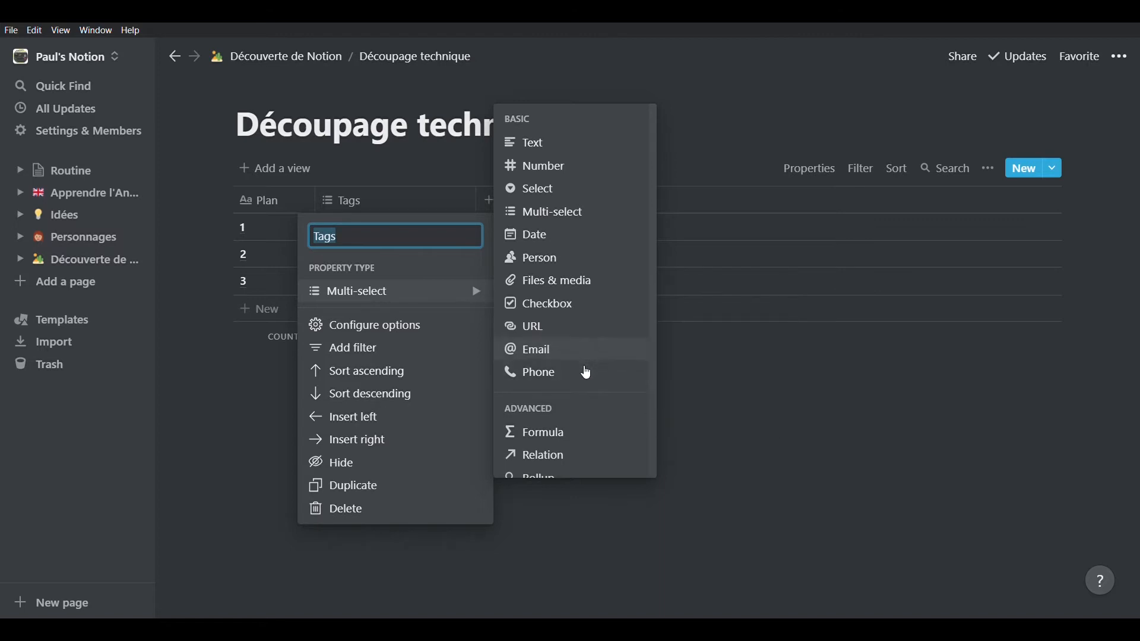
mouse_move(584, 377)
scroll(585, 377, down, 1)
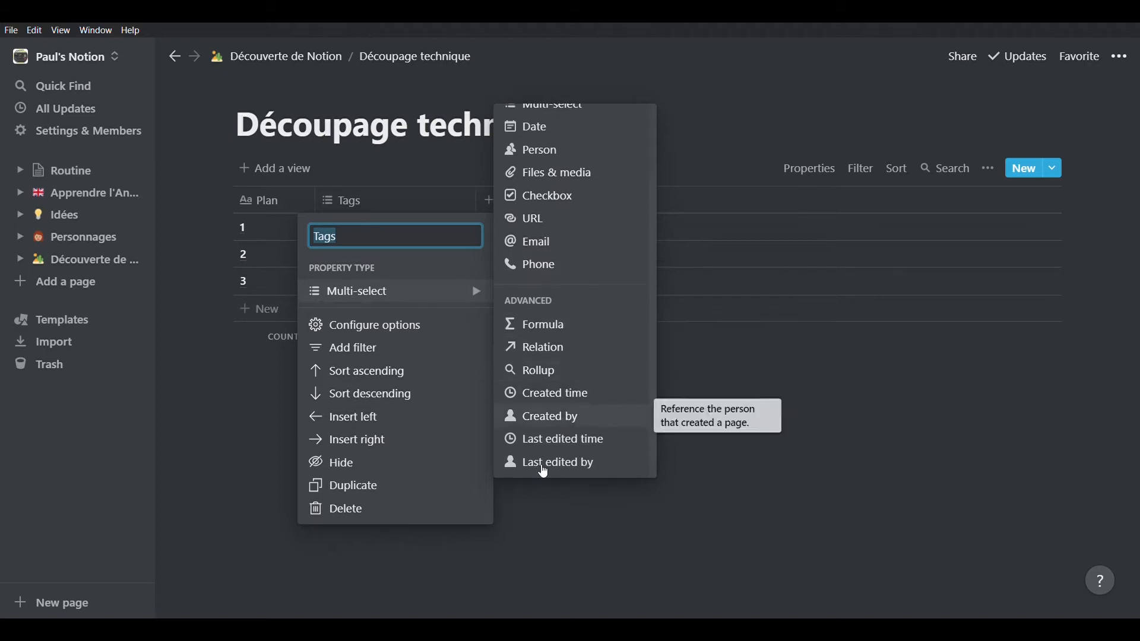
mouse_move(475, 291)
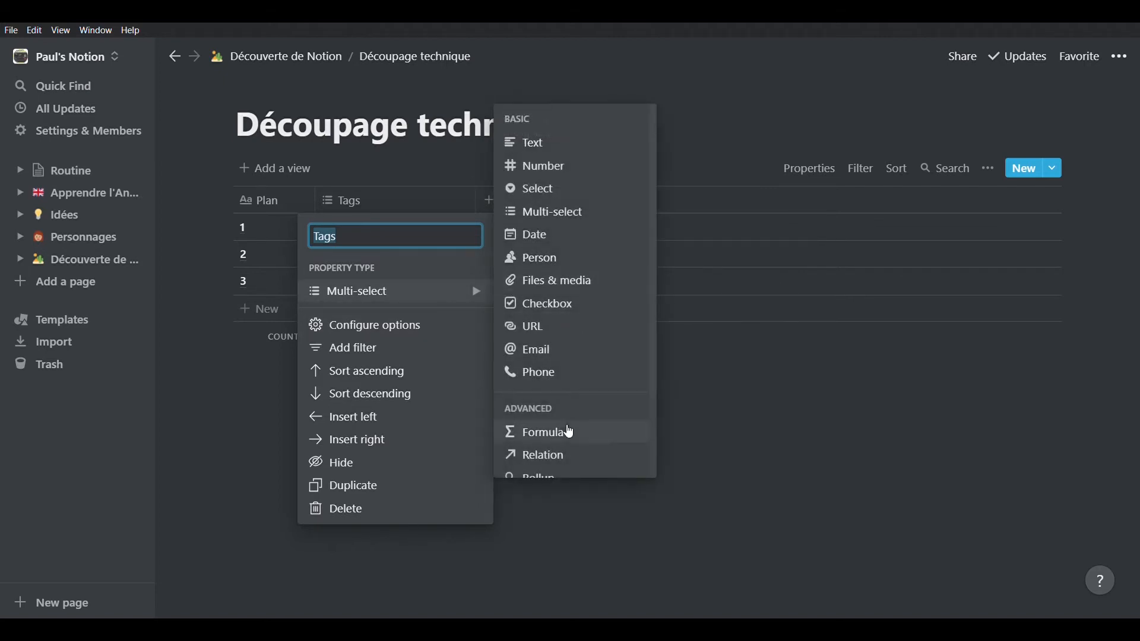
scroll(568, 416, down, 2)
mouse_move(550, 399)
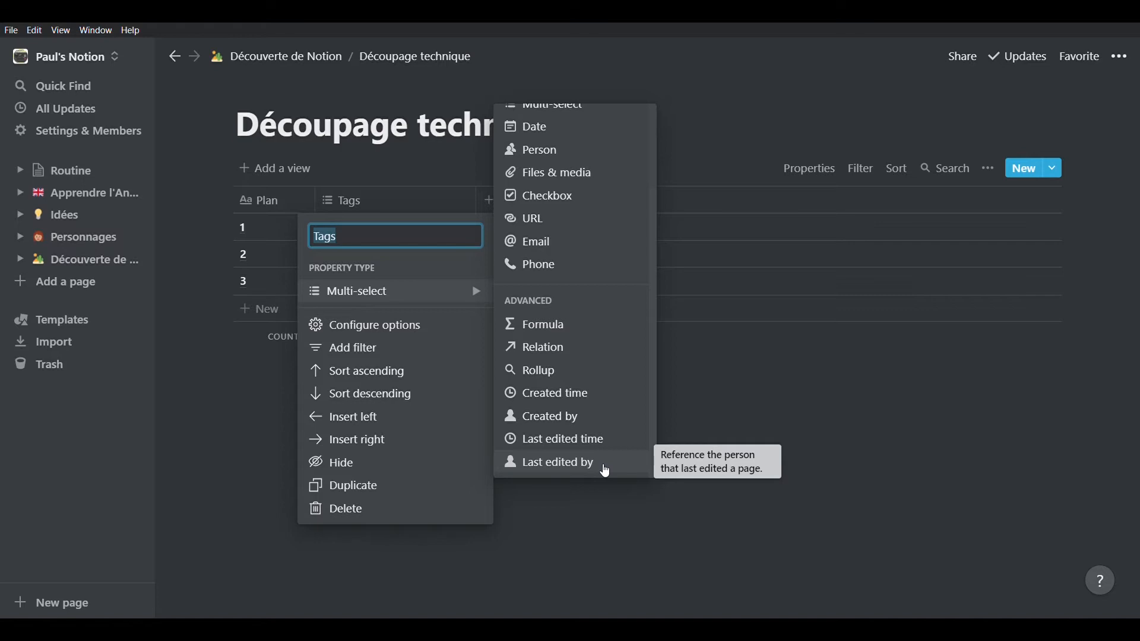
scroll(612, 433, up, 3)
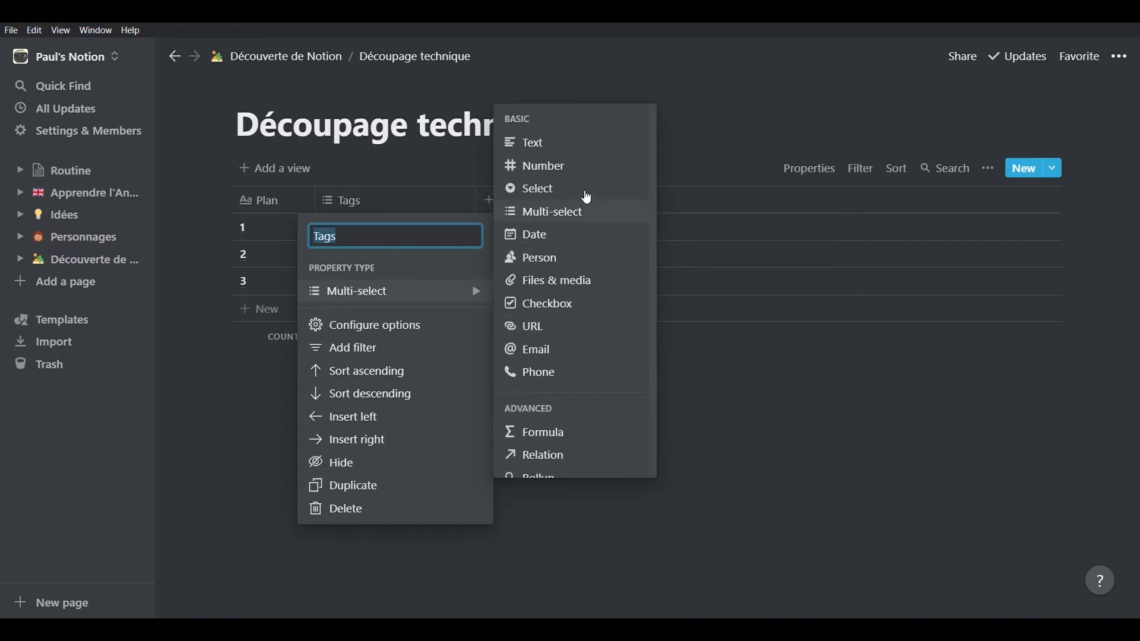
click(561, 305)
drag(395, 204, 264, 205)
drag(394, 204, 315, 213)
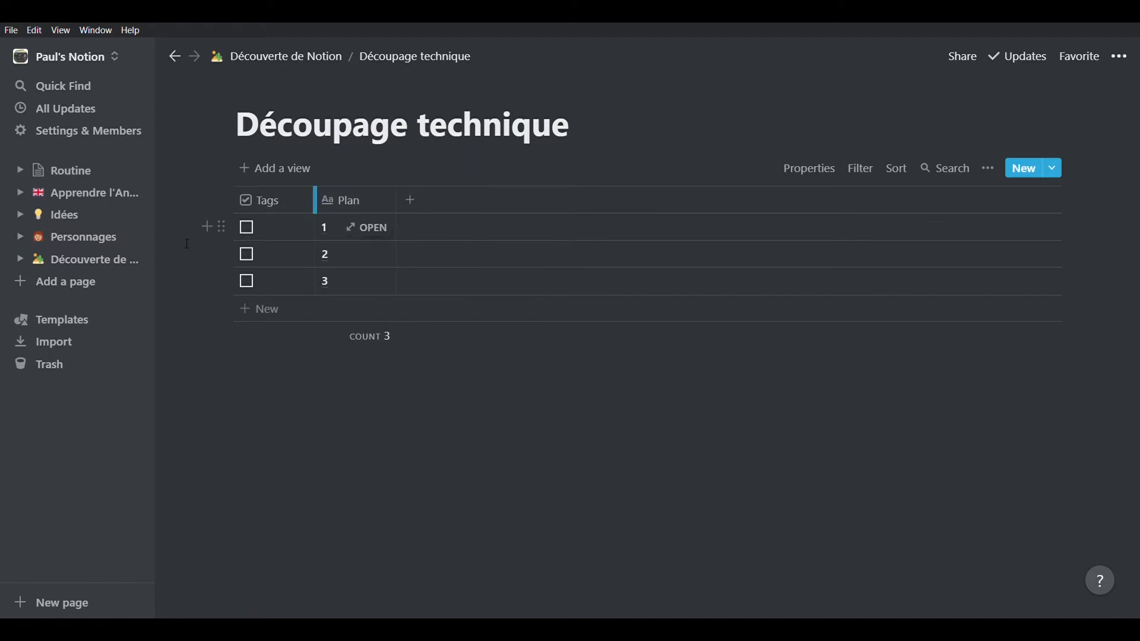
Step: Rename the checkbox column "Fait ?" and tick and untick the checkbox of row 1
click(277, 201)
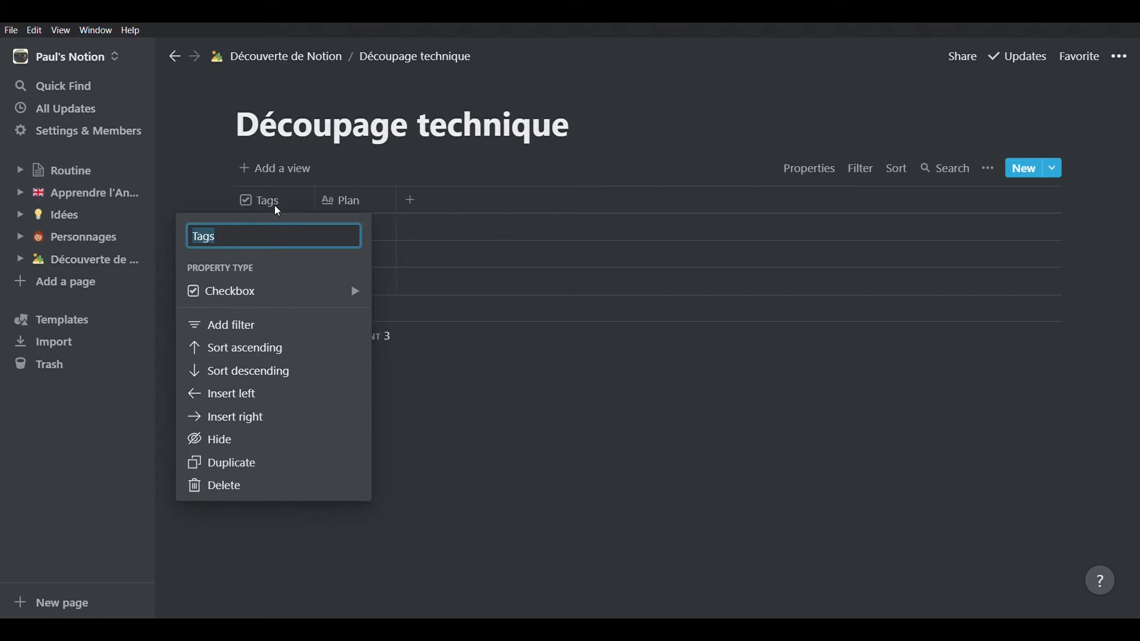
text(Fait ?)
click(525, 376)
click(245, 229)
click(247, 228)
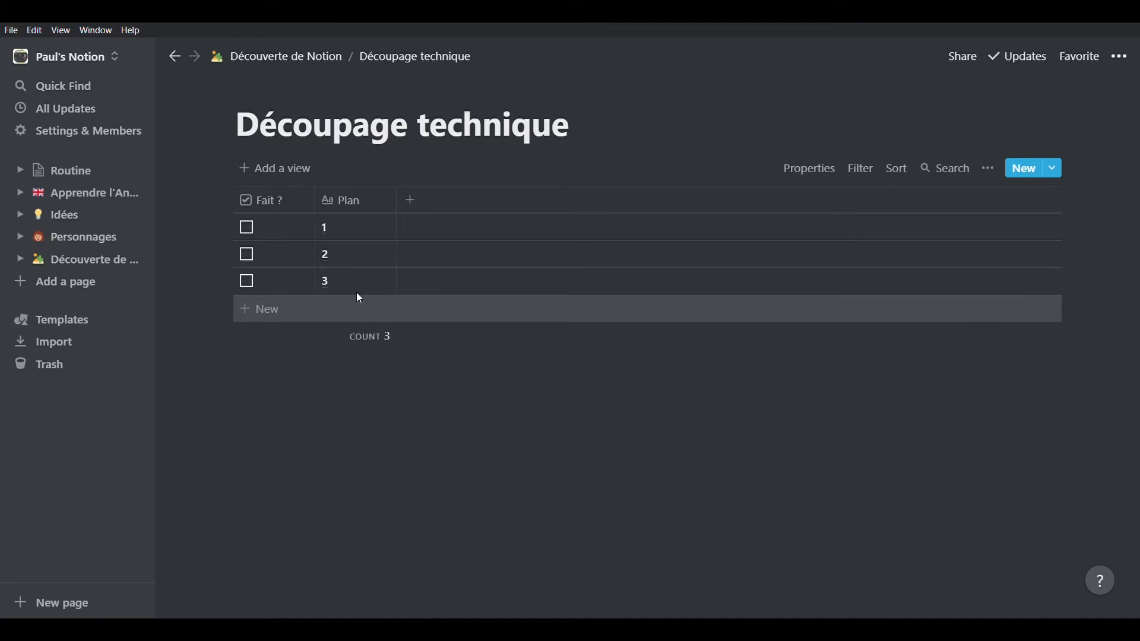
Step: Add a column named "Type de plan" after Plan and set its property type to Select
click(434, 205)
text(Tyoe)
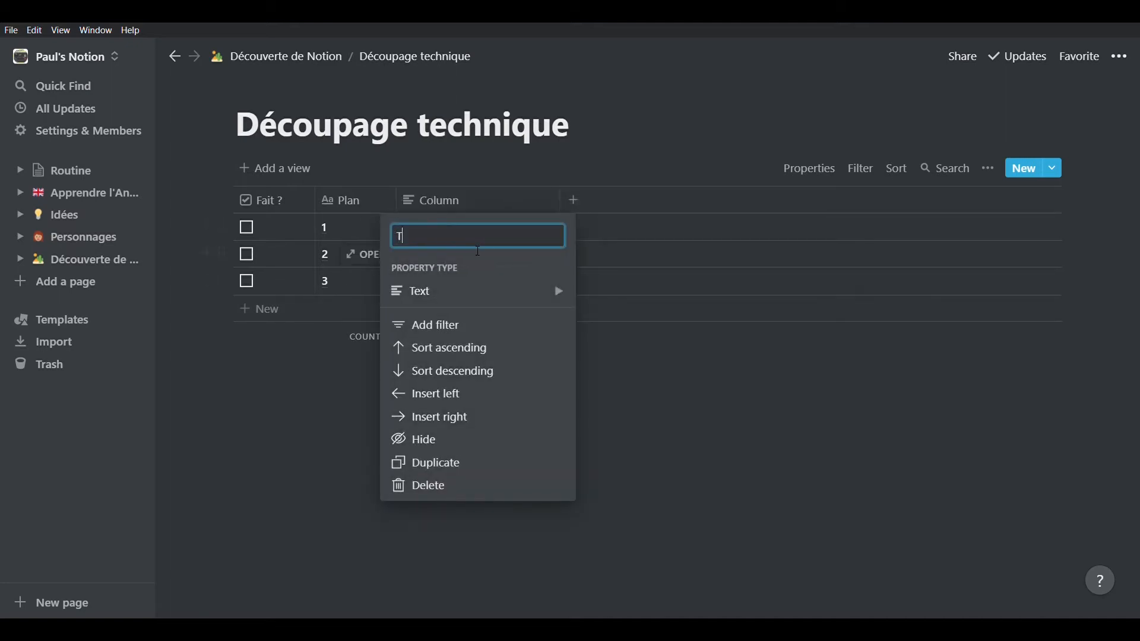
key(BackSpace)
key(BackSpace)
text(pe)
text( de)
text( l)
text( plan)
click(544, 297)
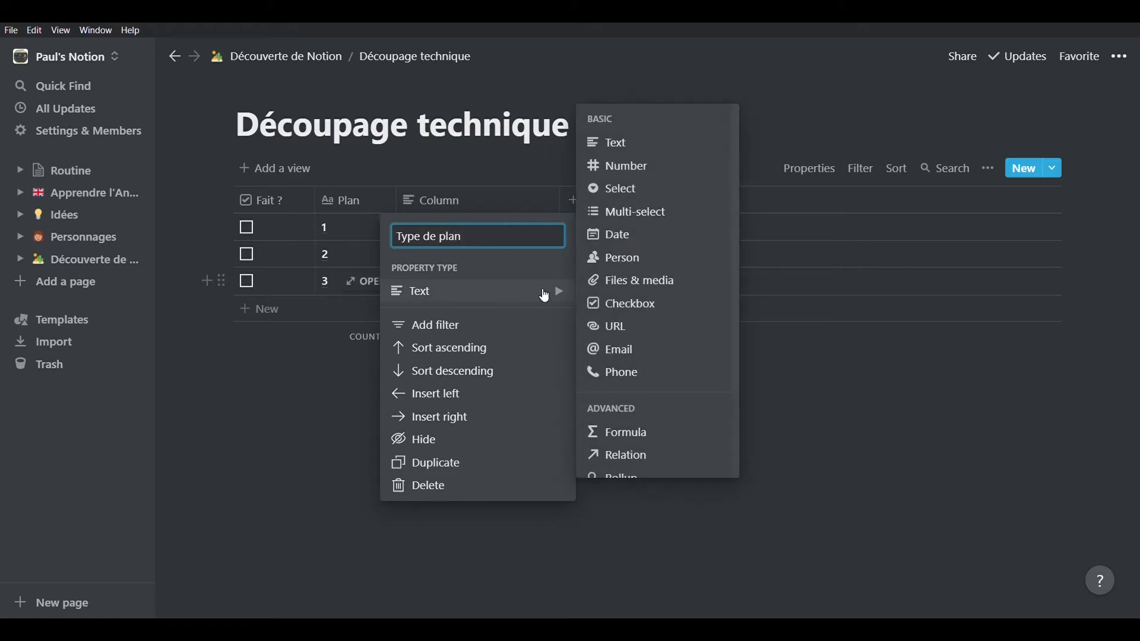
click(644, 197)
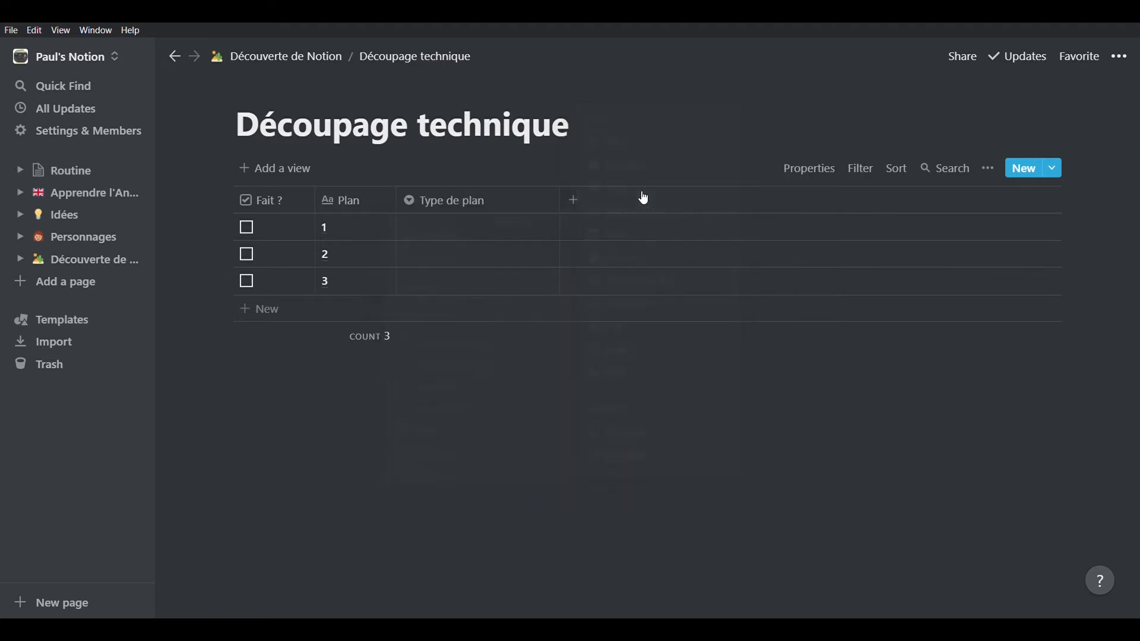
Step: Create the Type de plan options "Gros Plan" for row 1 and "Plan d'ensemble" for row 2
click(501, 233)
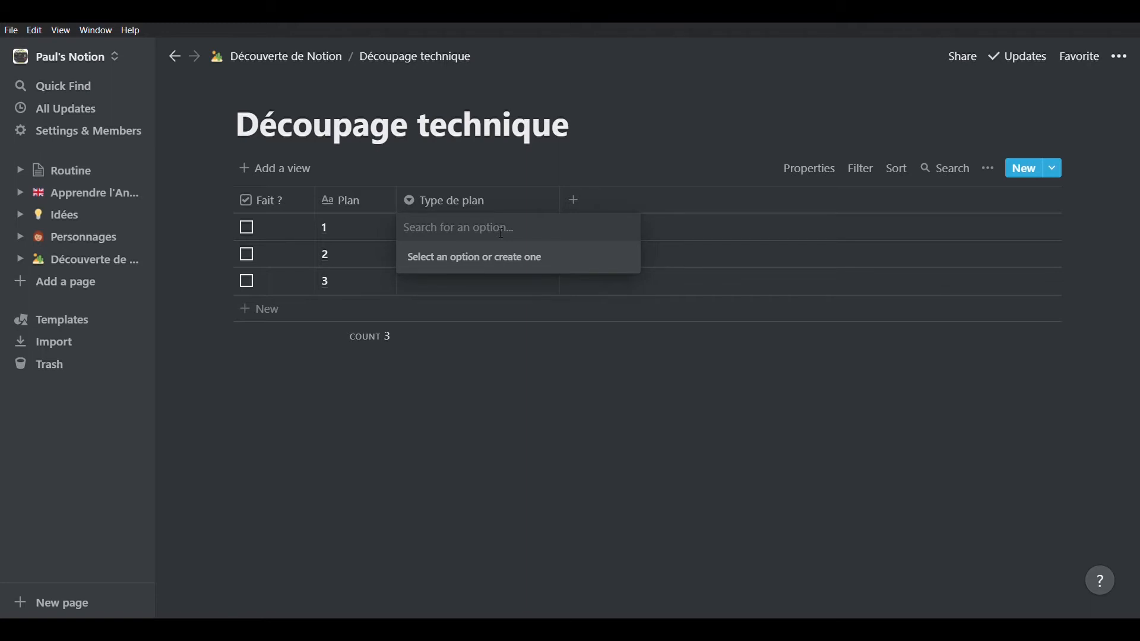
text(Gr)
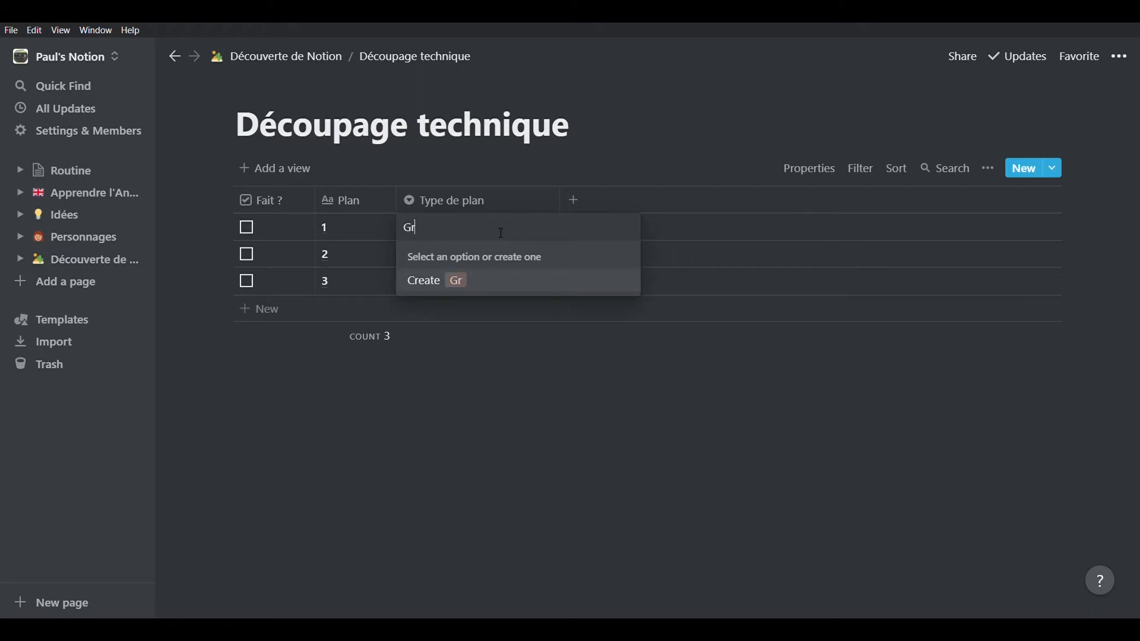
text(os Plan)
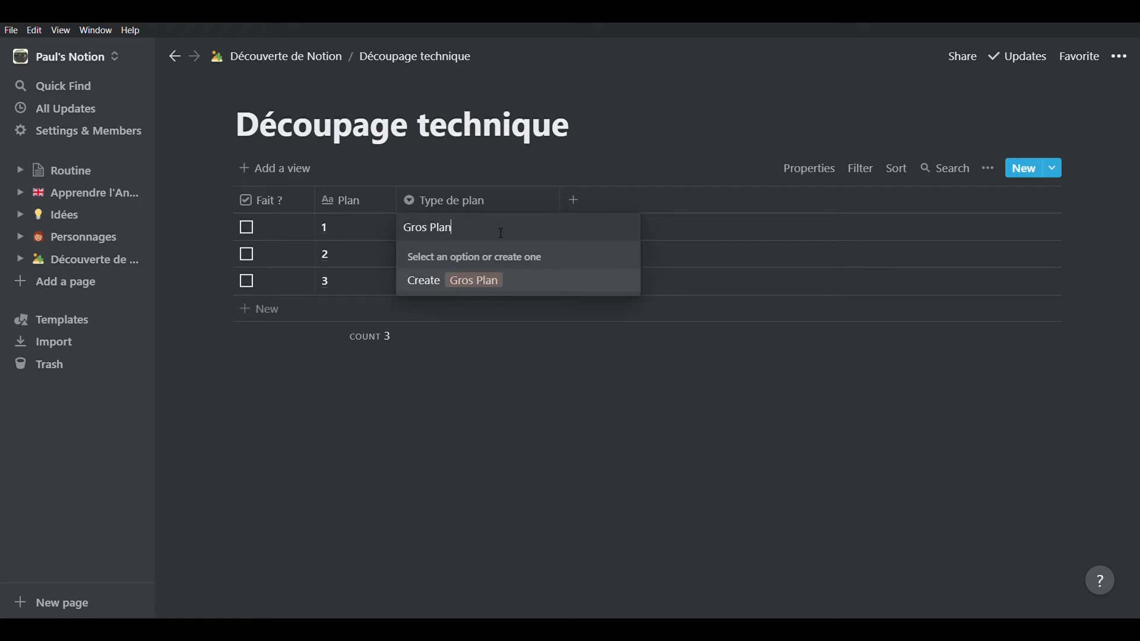
key(Return)
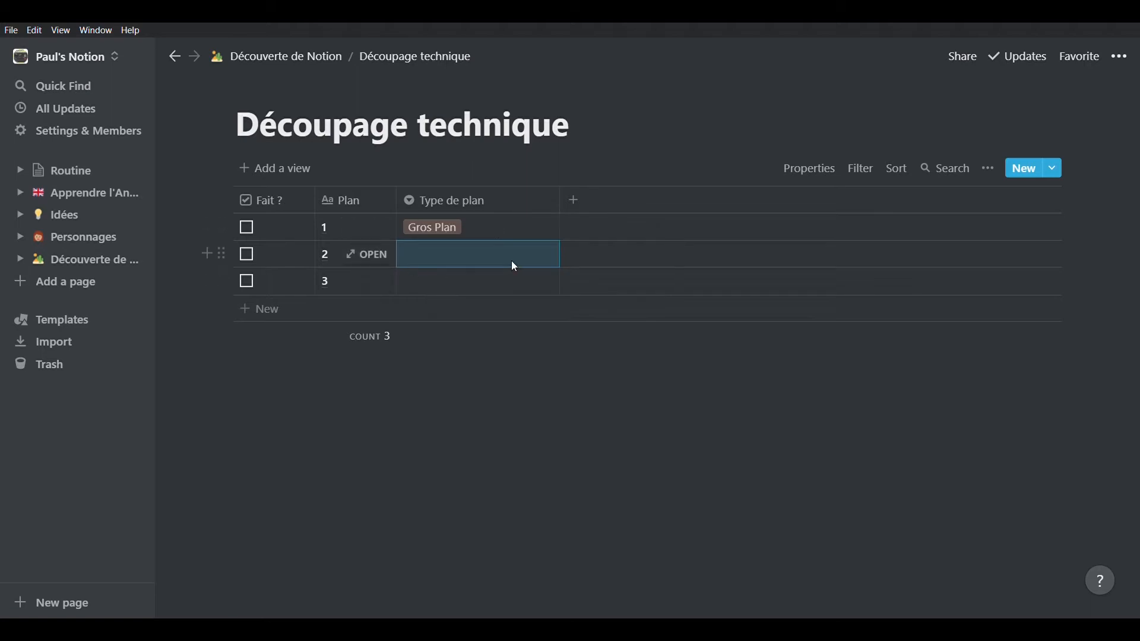
text(Plan )
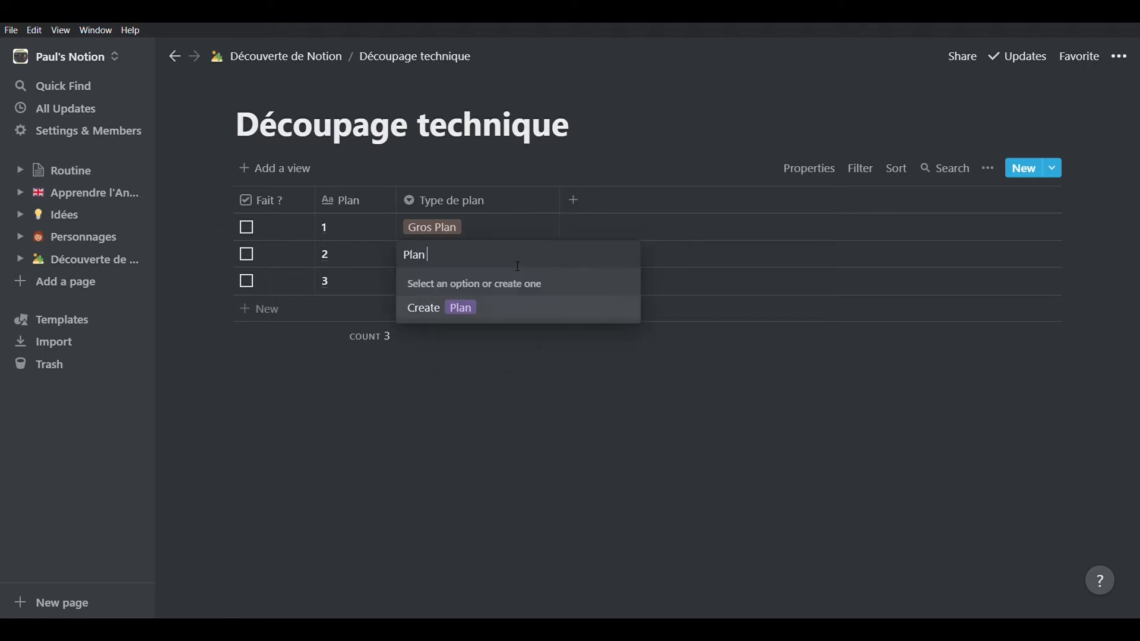
text(d')
text(ss)
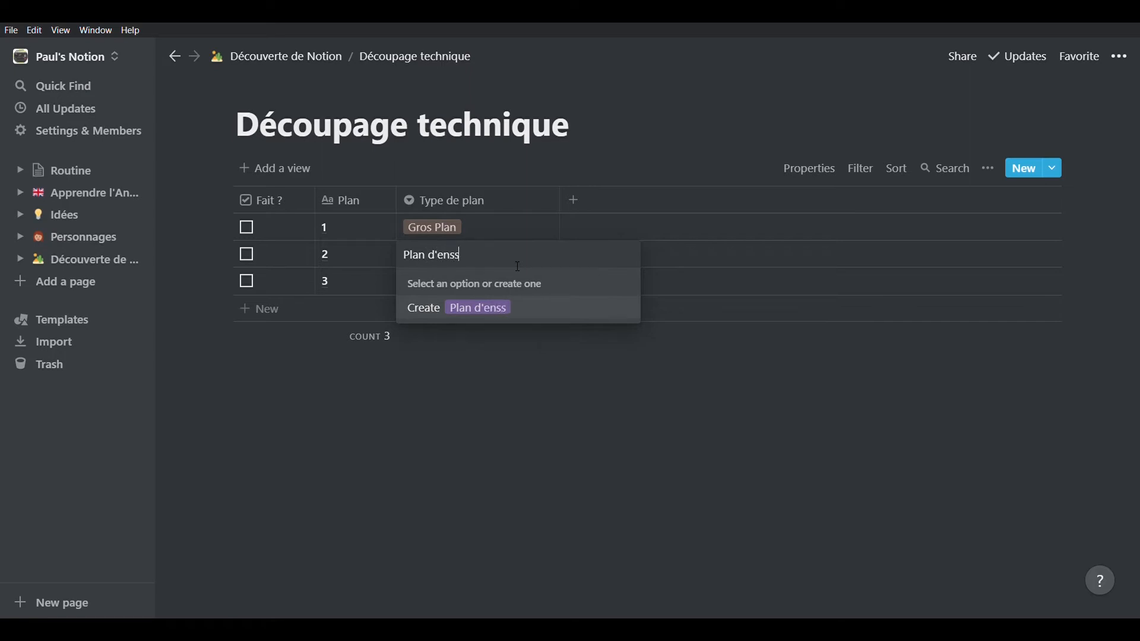
key(BackSpace)
text(emble)
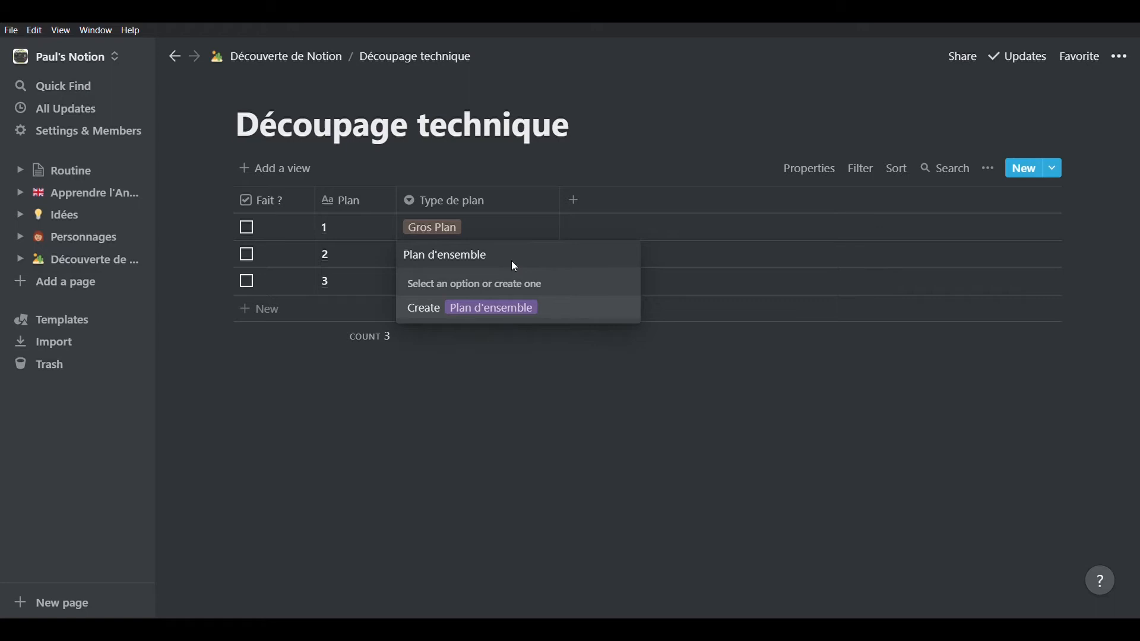
key(Return)
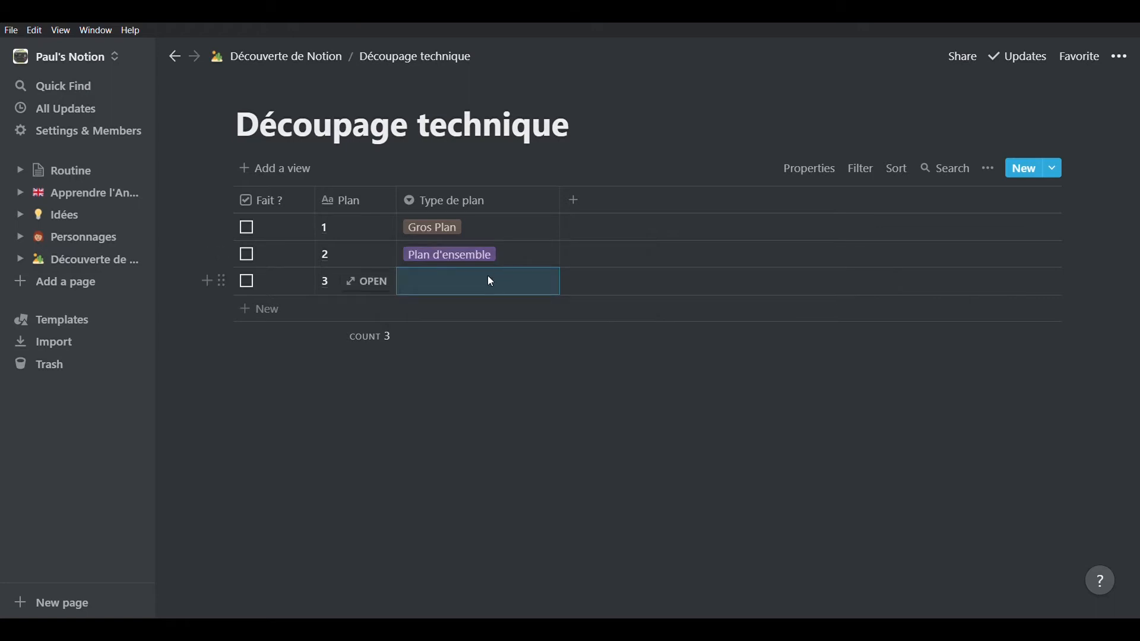
Step: Create the Type de plan option "Plan poitrine" for row 3
text(Plan)
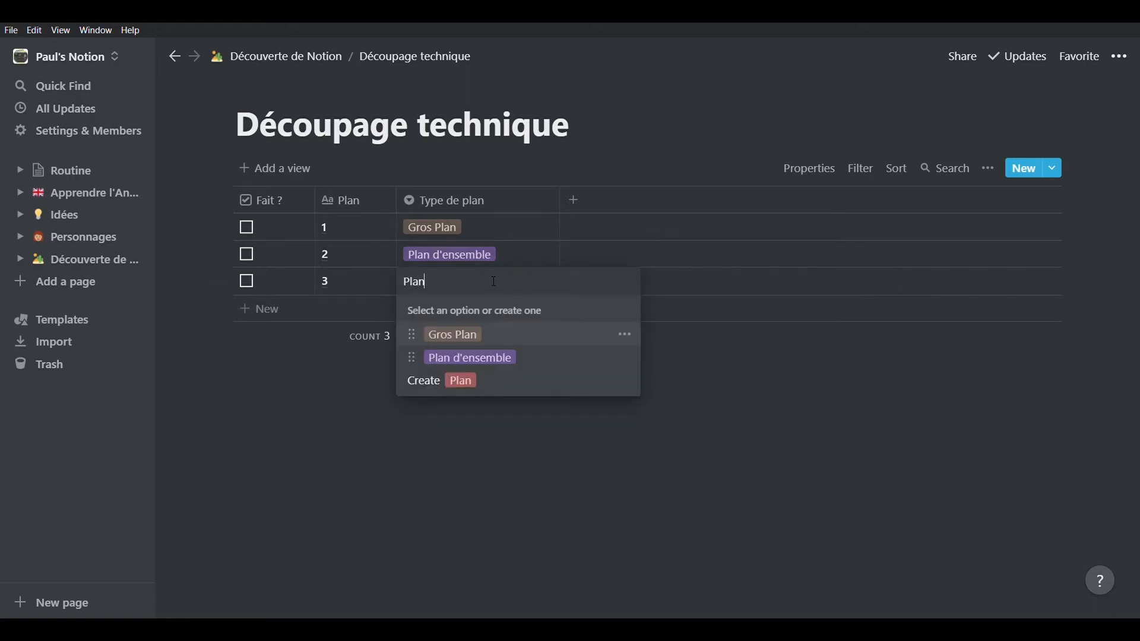
text( poi)
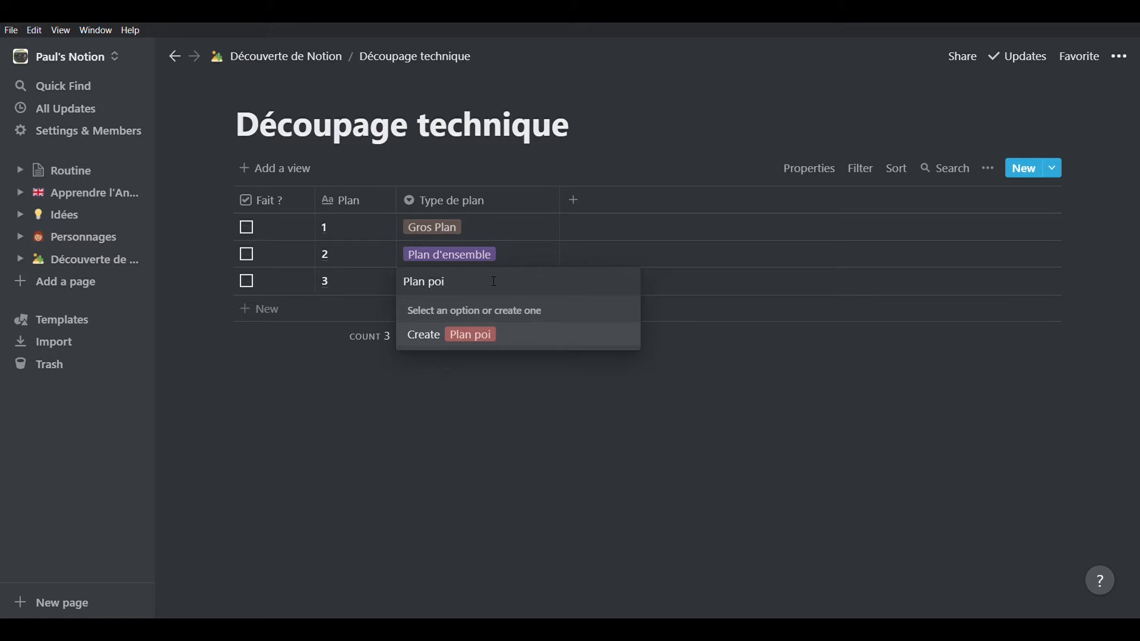
text(trine)
key(Return)
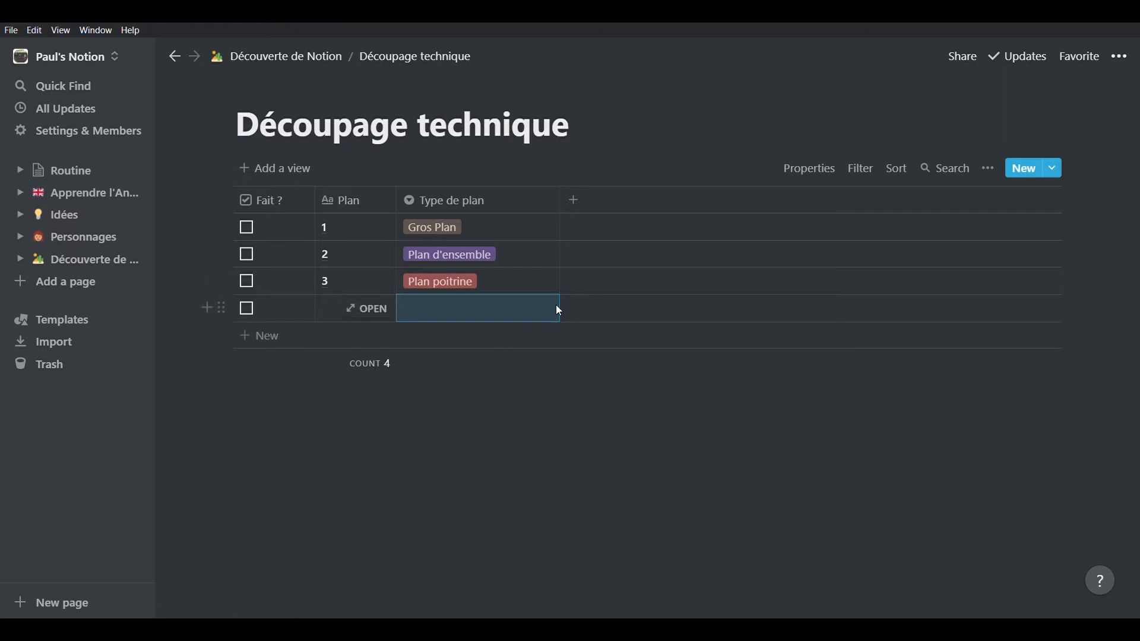
Step: Delete the empty fourth row and narrow the Type de plan column
click(223, 310)
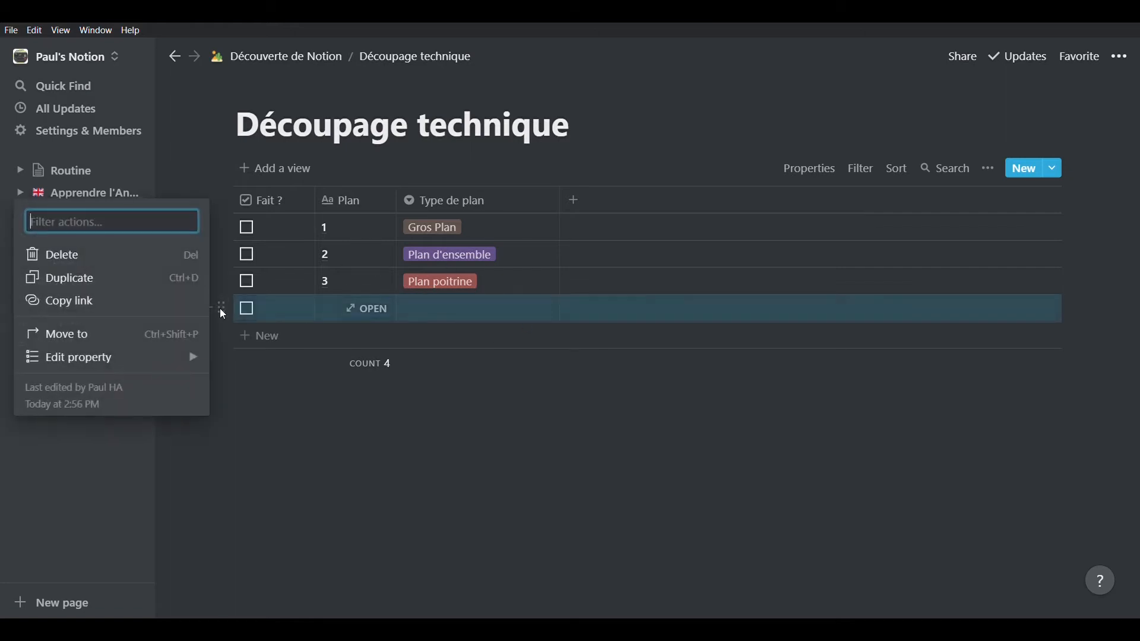
key(Delete)
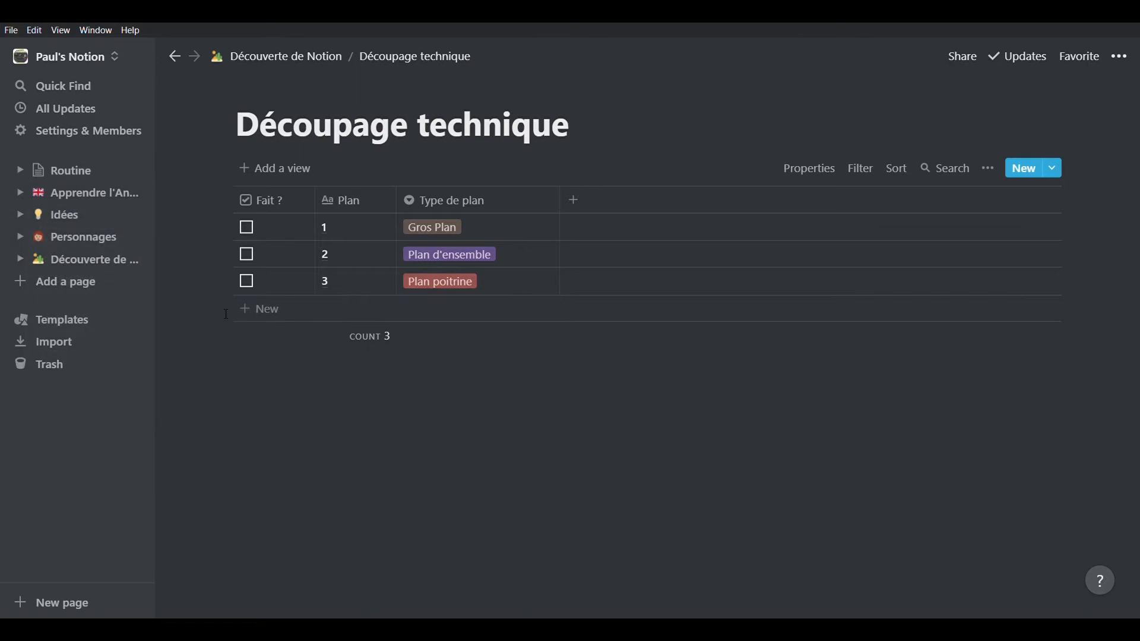
drag(559, 198, 512, 204)
Step: Add a column named "Storytelling" after Type de plan with the Text property type
click(575, 200)
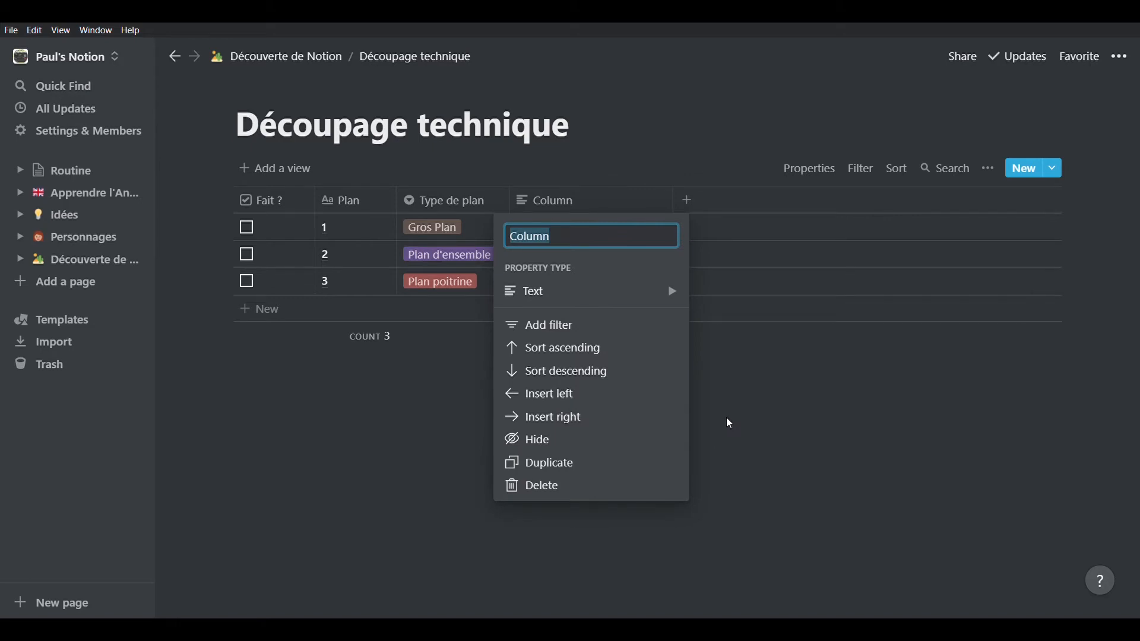
text(Stor)
text(r)
text(y)
text( telling)
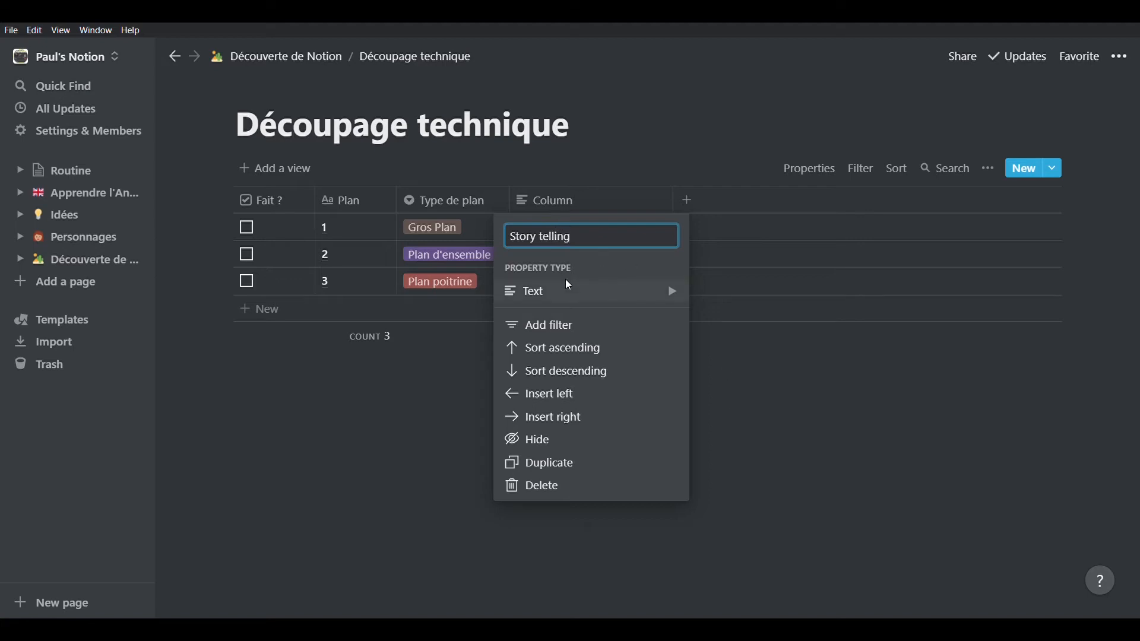
click(547, 238)
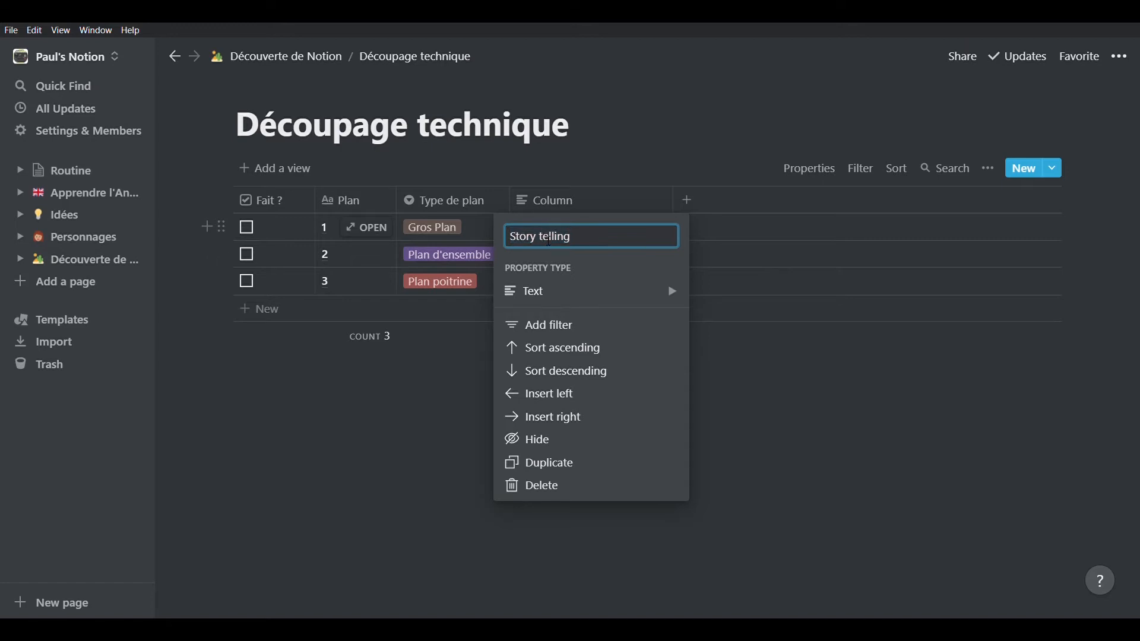
key(Left)
key(BackSpace)
mouse_move(588, 292)
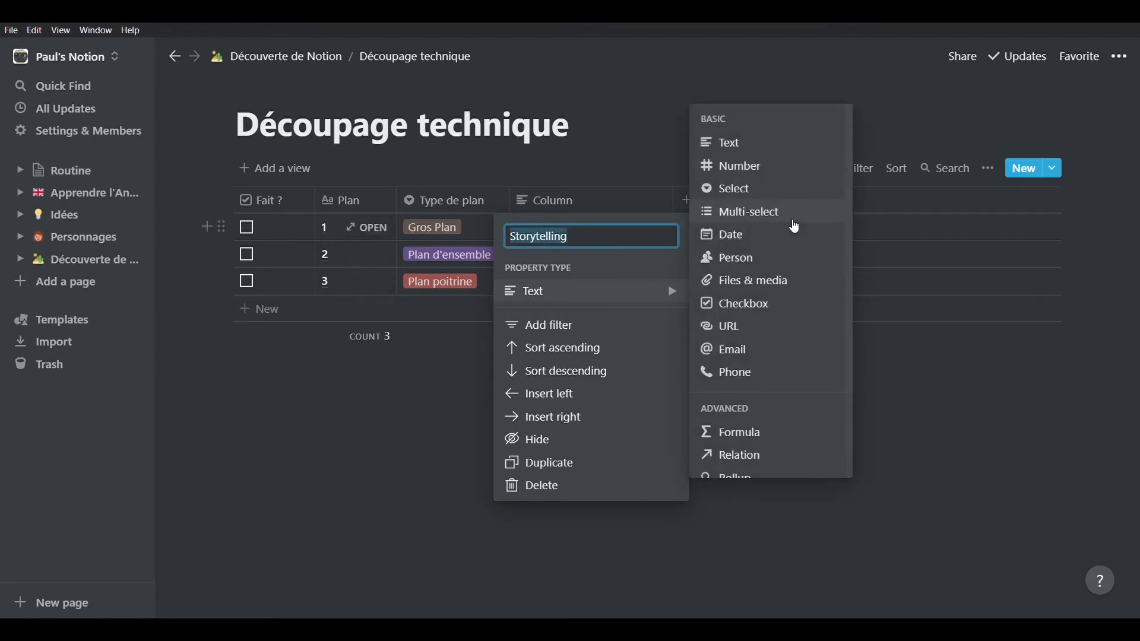
click(745, 144)
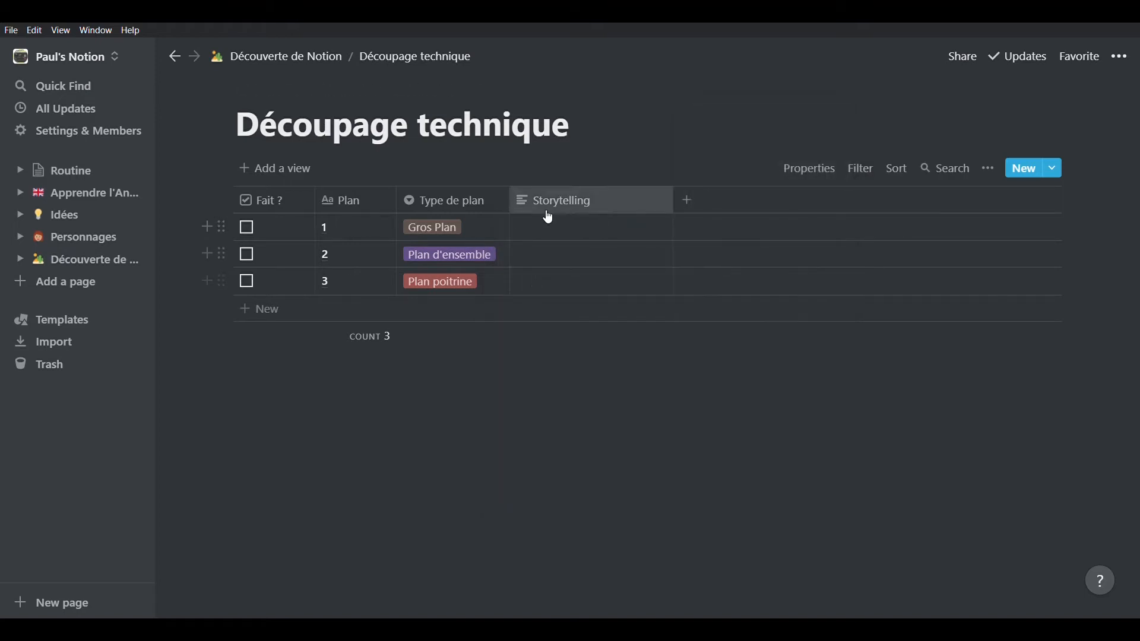
click(554, 237)
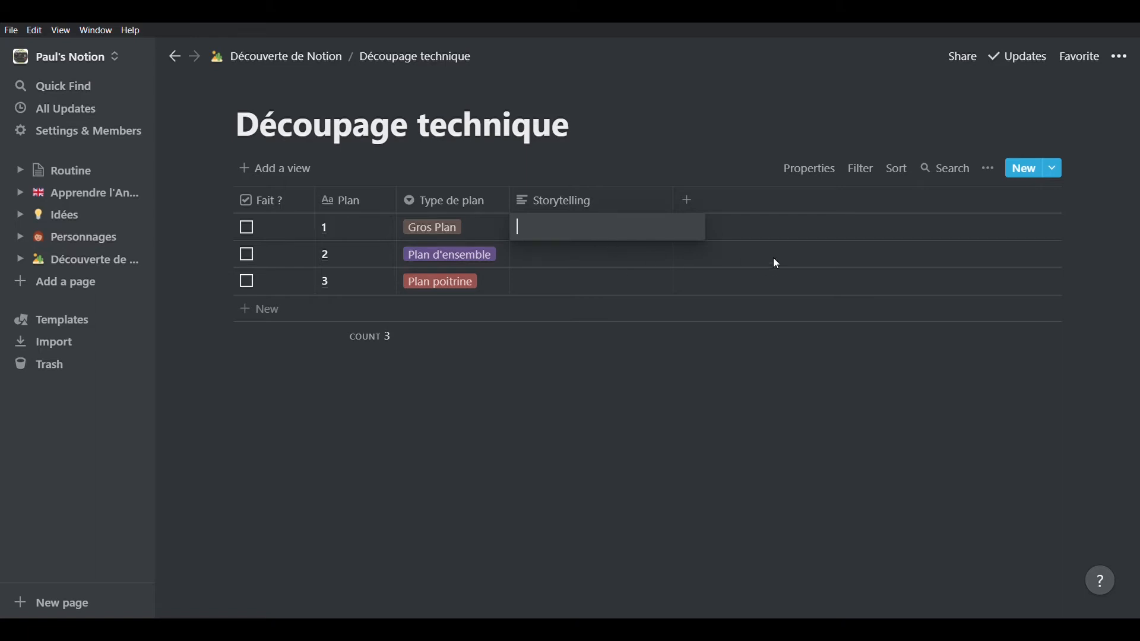
Step: Add a column named "Besoin pour le plan" and place it before Storytelling
click(687, 201)
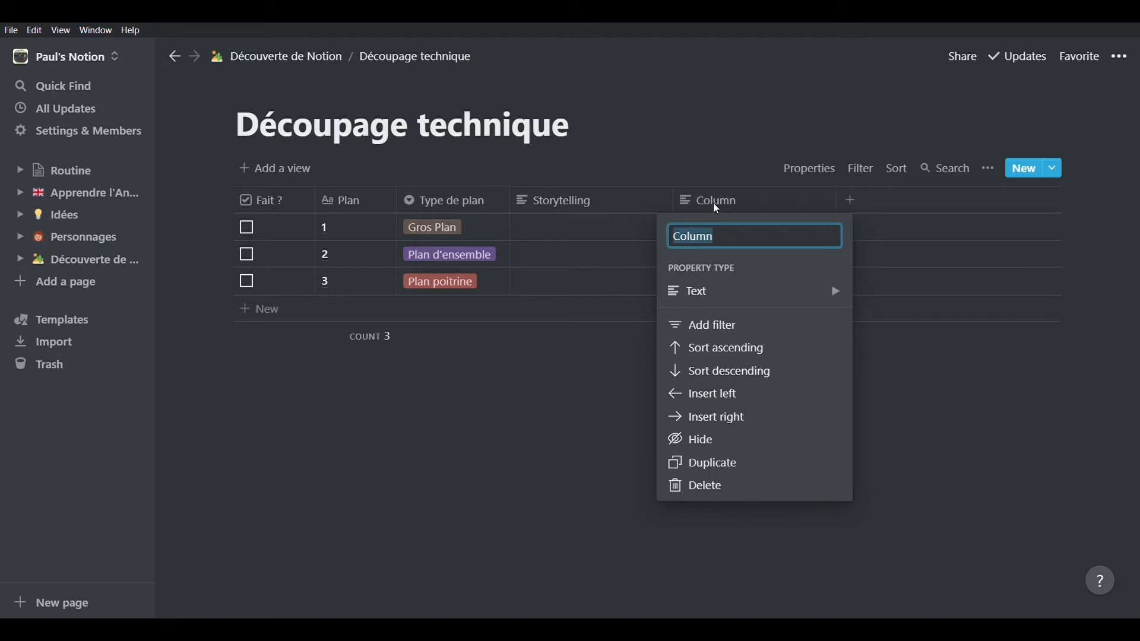
key(BackSpace)
text(Be)
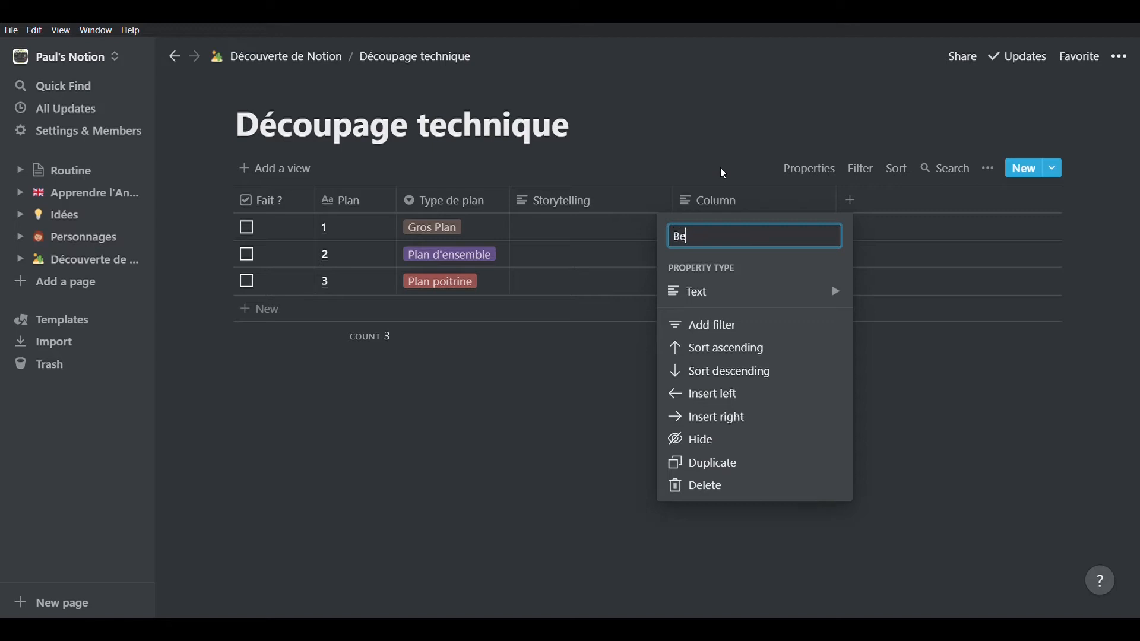
text(soin pour le plan)
key(Return)
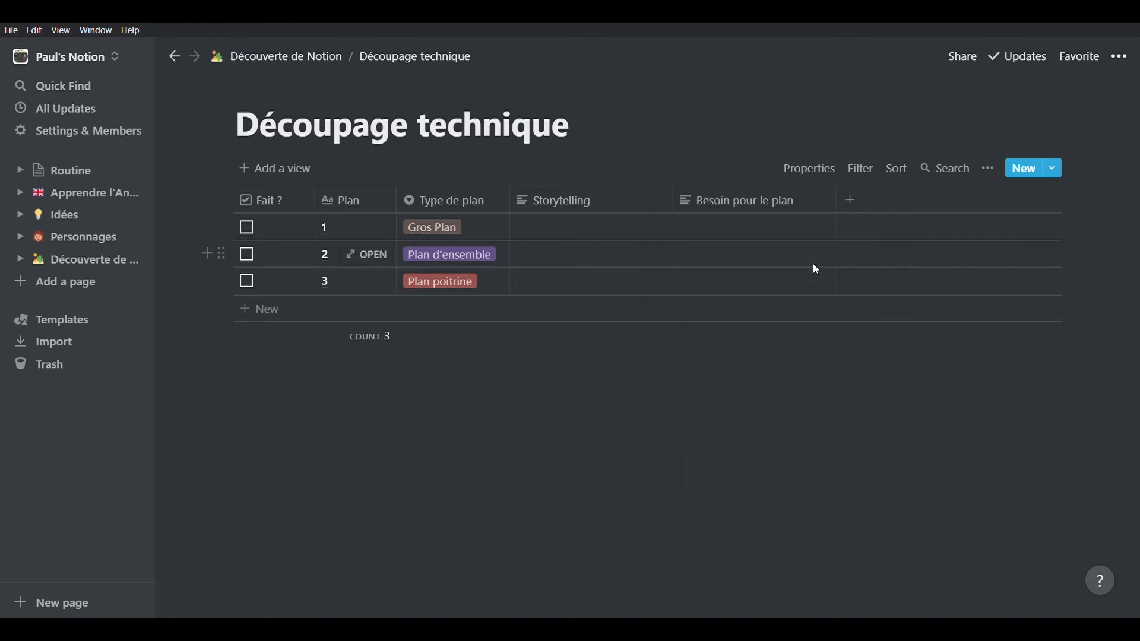
drag(821, 219, 600, 222)
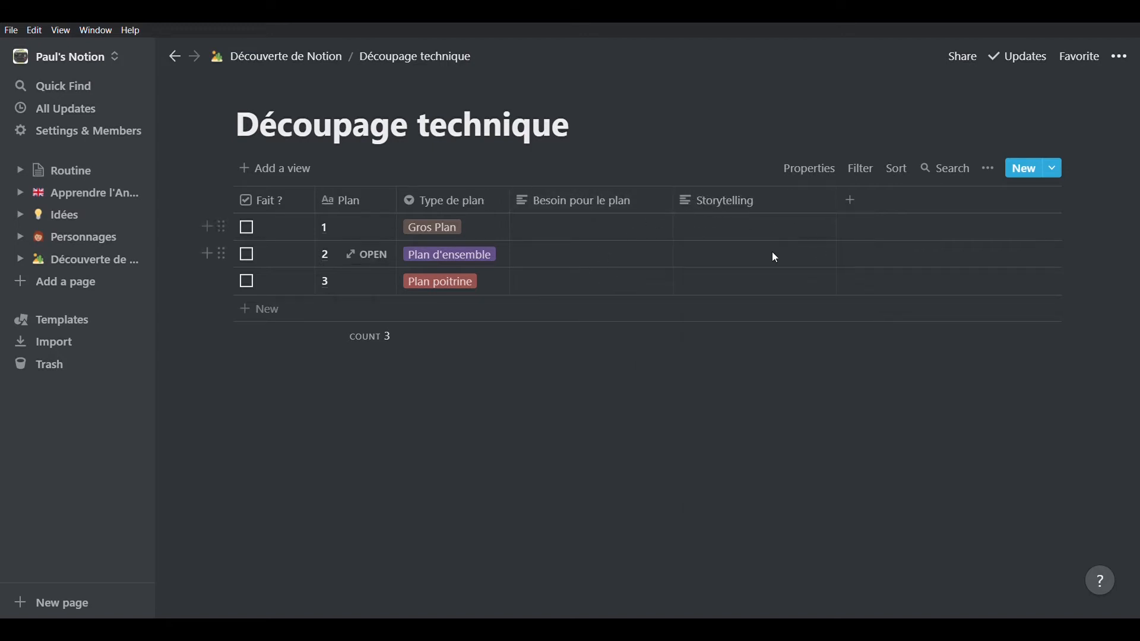
Step: Change the Besoin pour le plan column's property type to Select
click(666, 212)
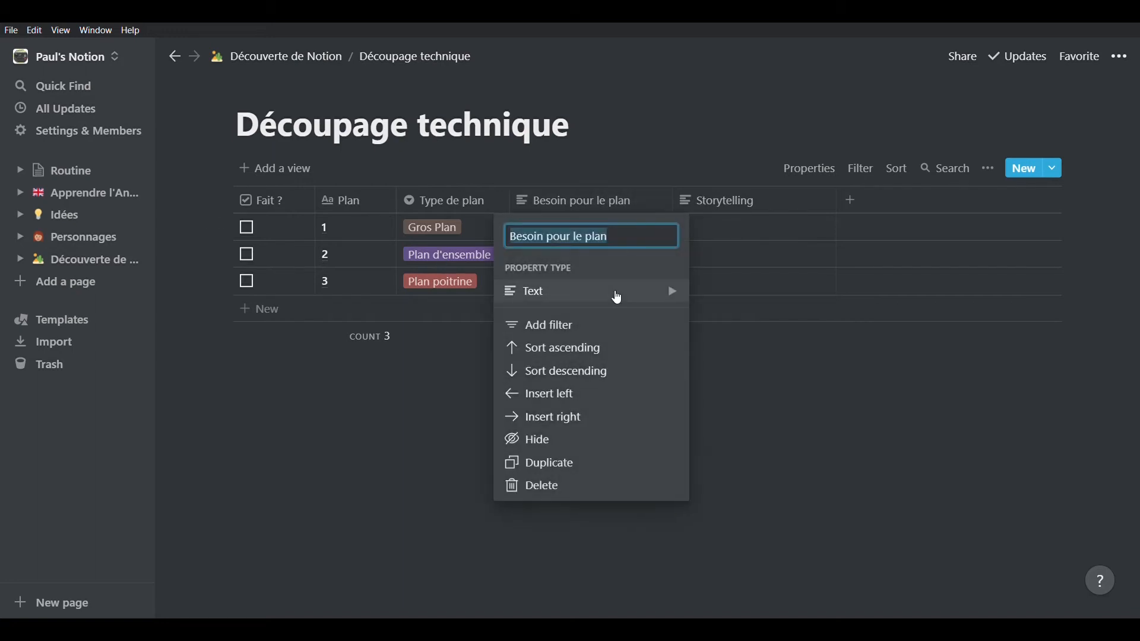
mouse_move(616, 294)
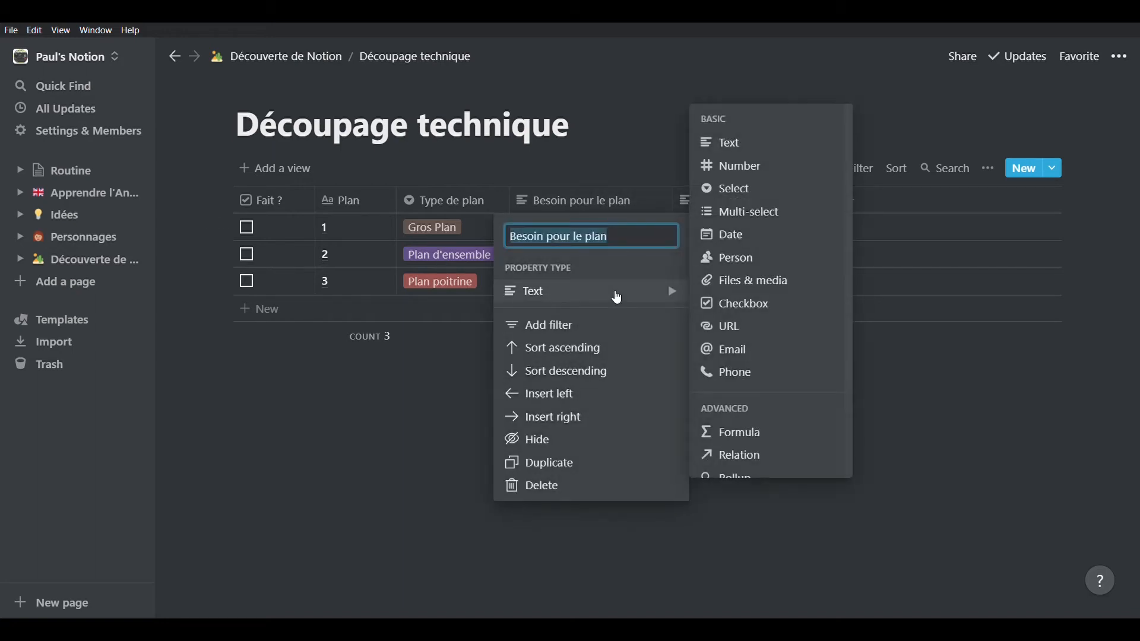
click(815, 188)
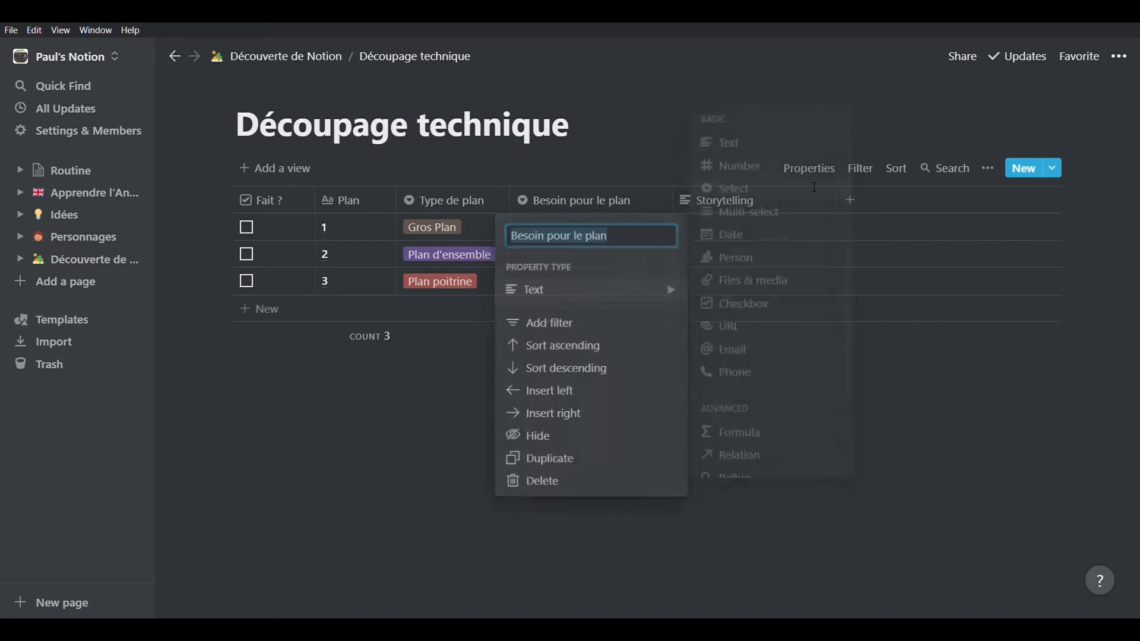
Step: Create the option "fixe" in the Besoin pour le plan column and assign it to plan 1
click(577, 231)
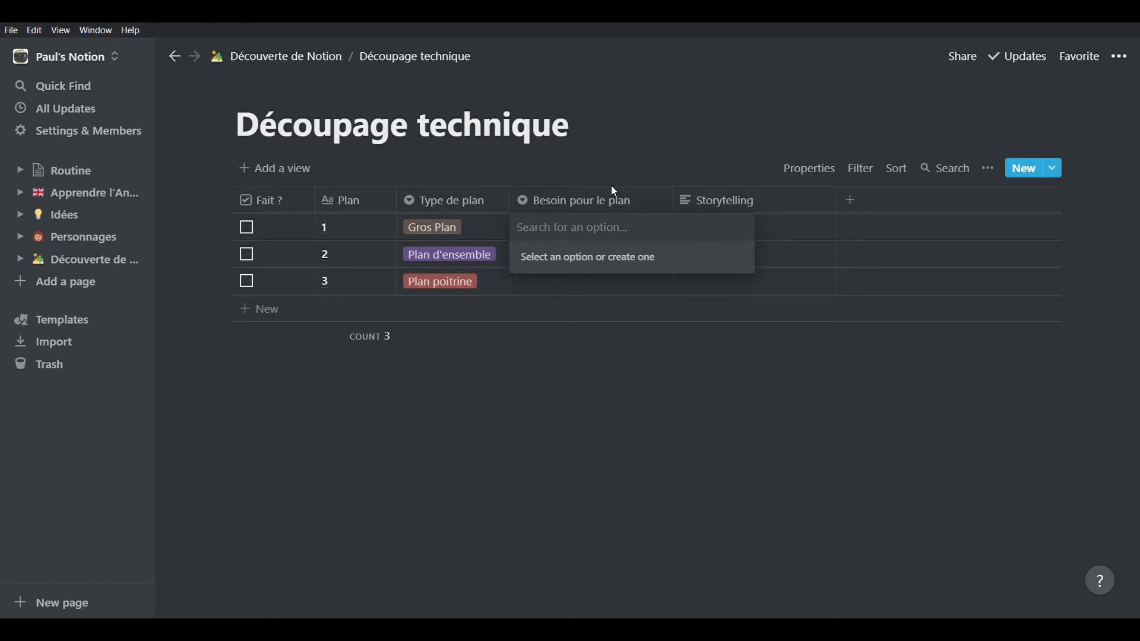
text(d)
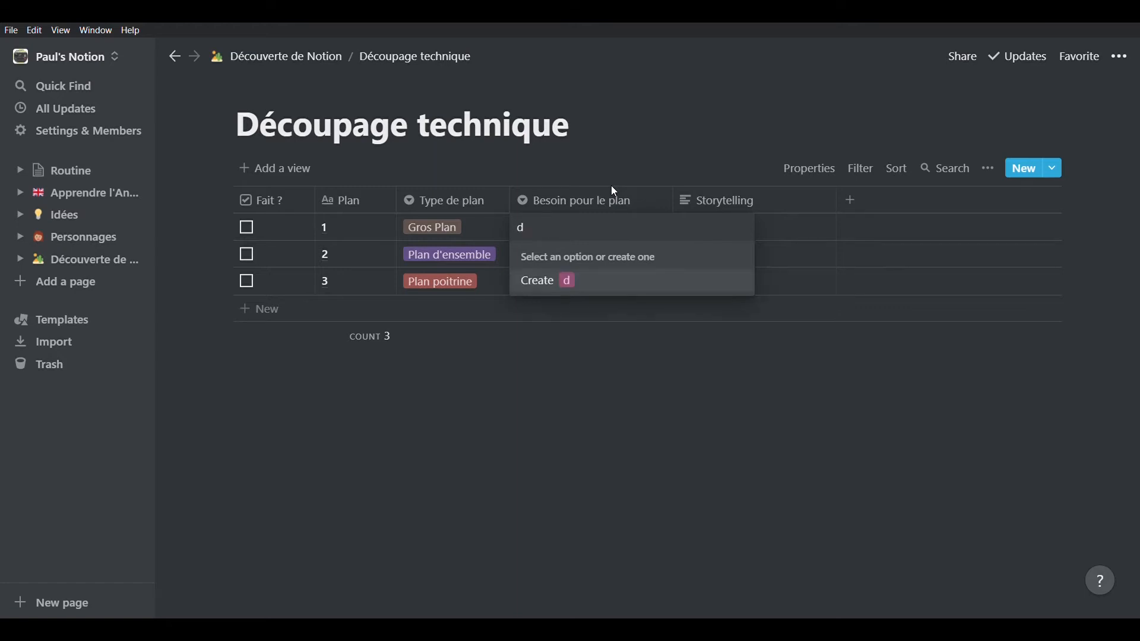
key(BackSpace)
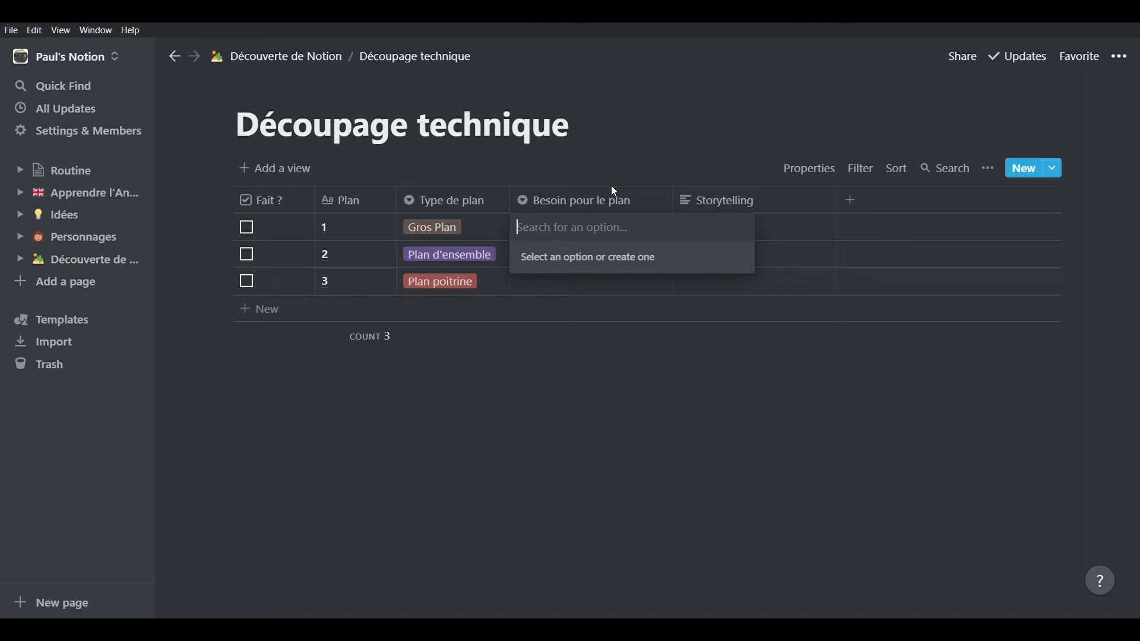
text(fixe)
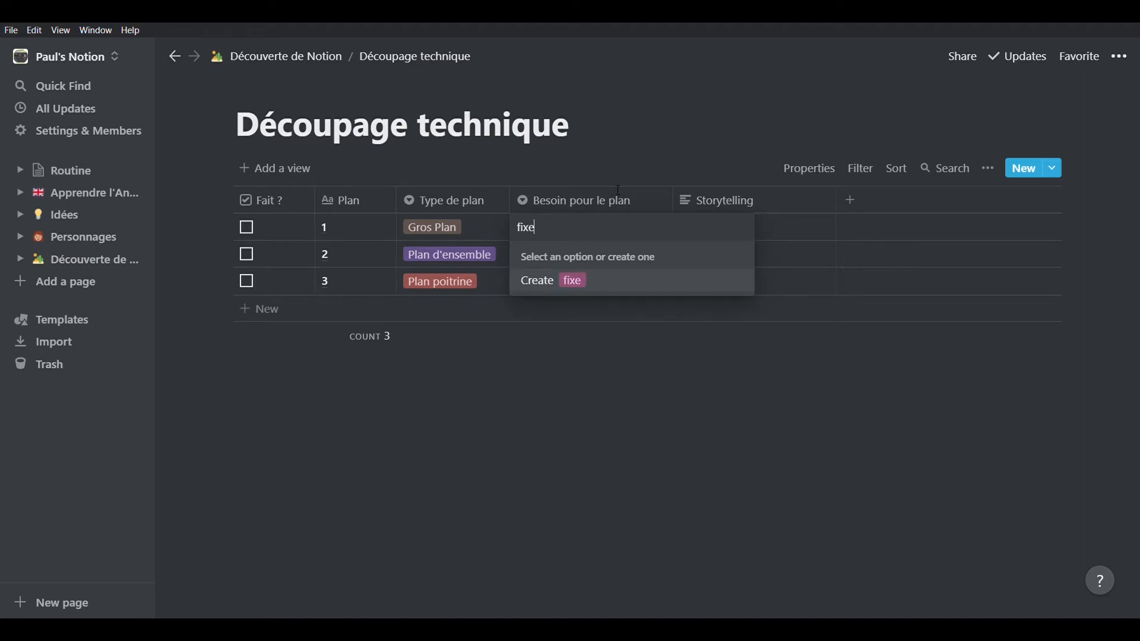
key(Return)
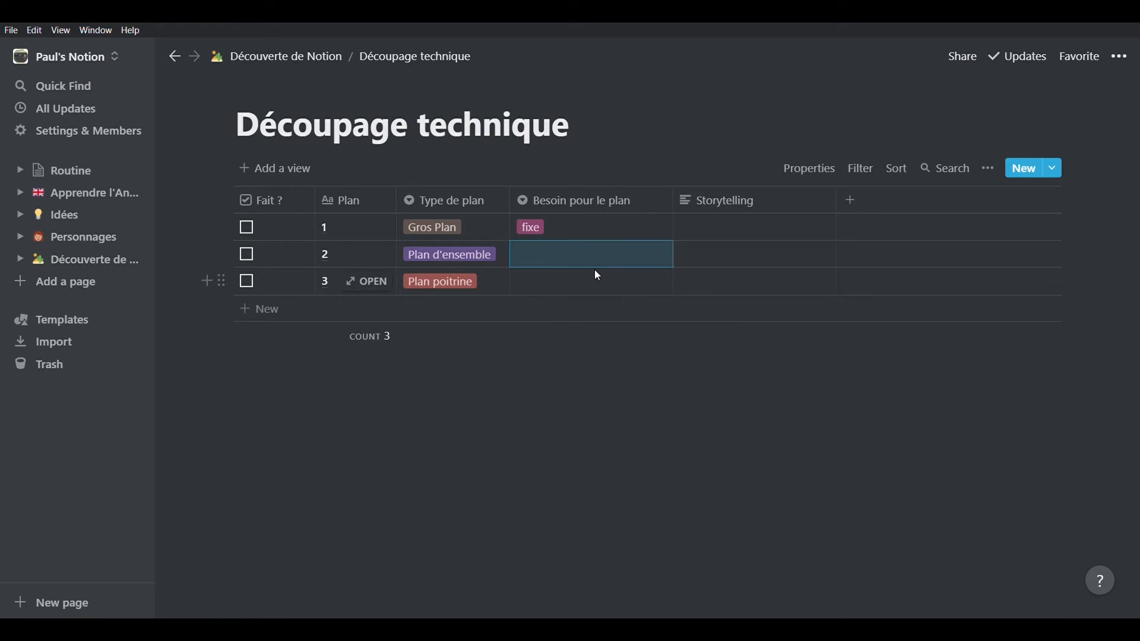
Step: Assign new Besoin pour le plan options "drone" to plan 2 and "Main" to plan 3, and delete the extra empty row
text(drone)
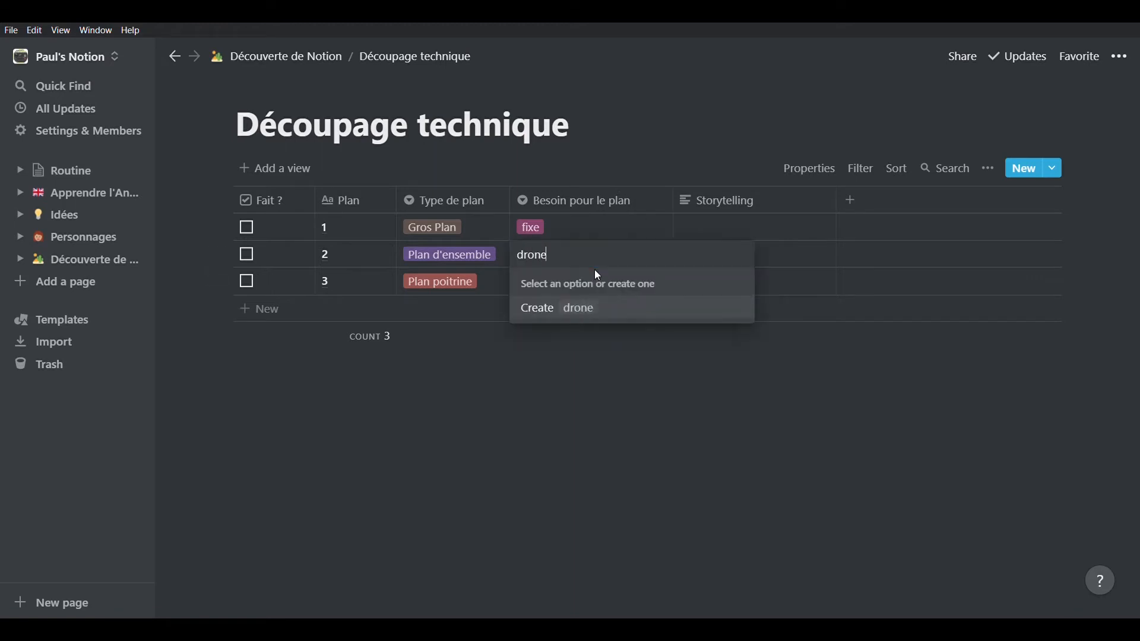
key(Return)
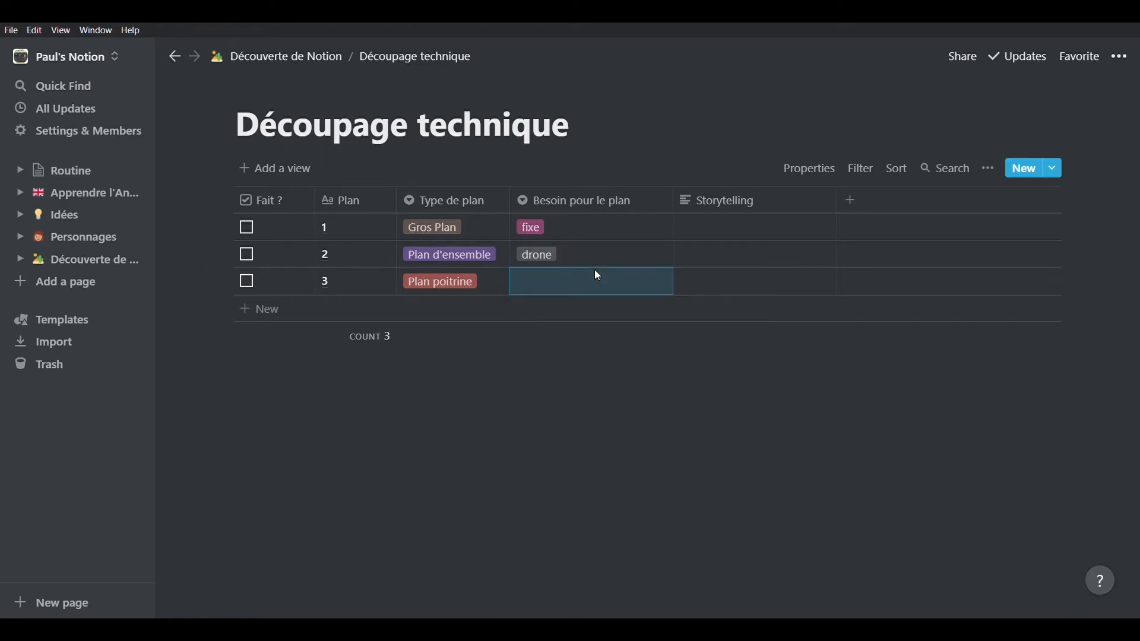
text(Main)
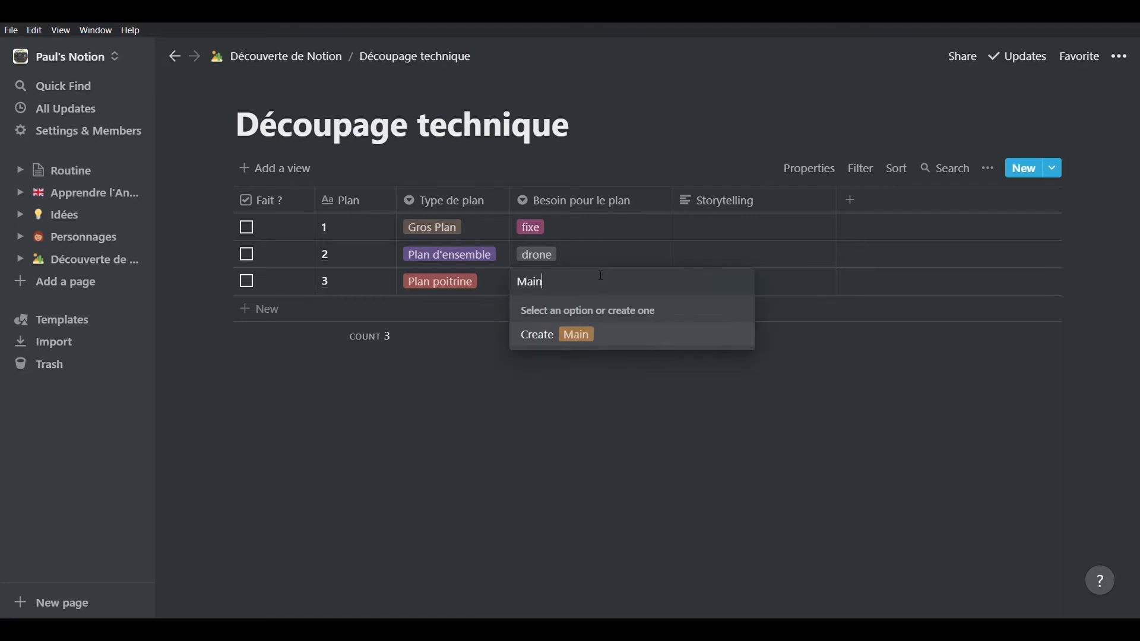
key(Return)
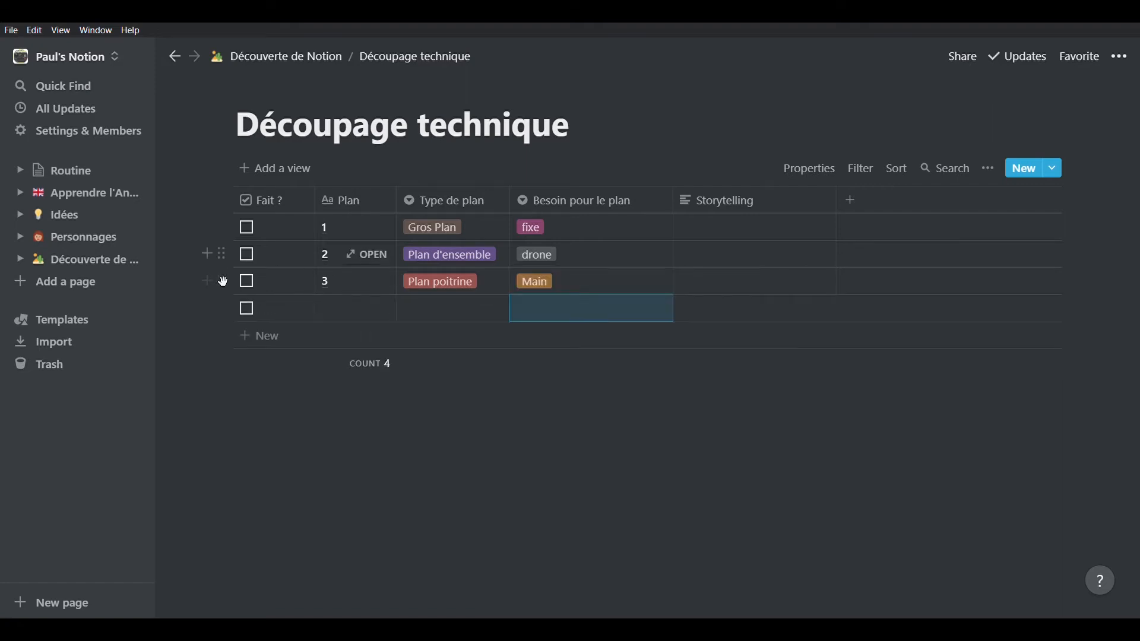
click(222, 309)
key(Delete)
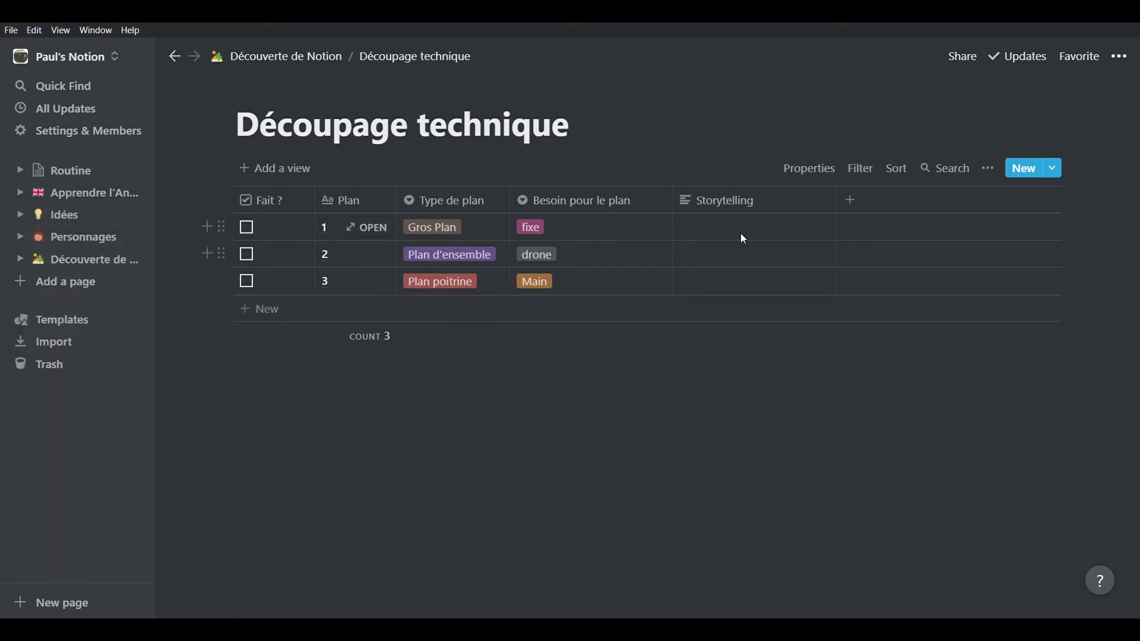
Step: Add a text column named "Temps" after Storytelling and narrow it to about half its width
click(883, 206)
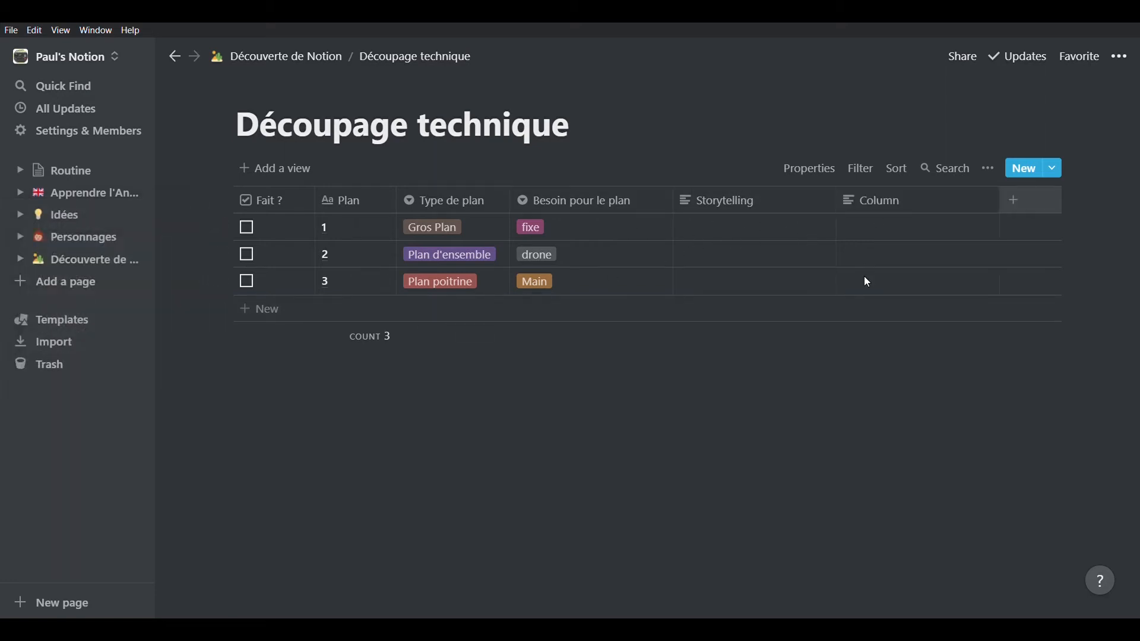
mouse_move(896, 304)
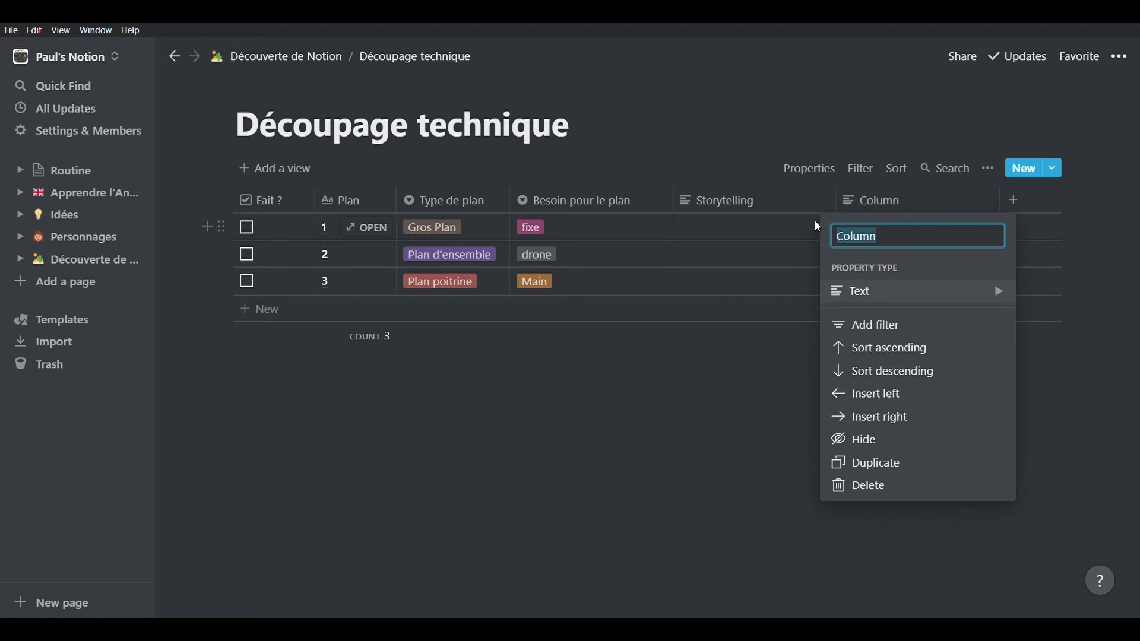
text(Temps)
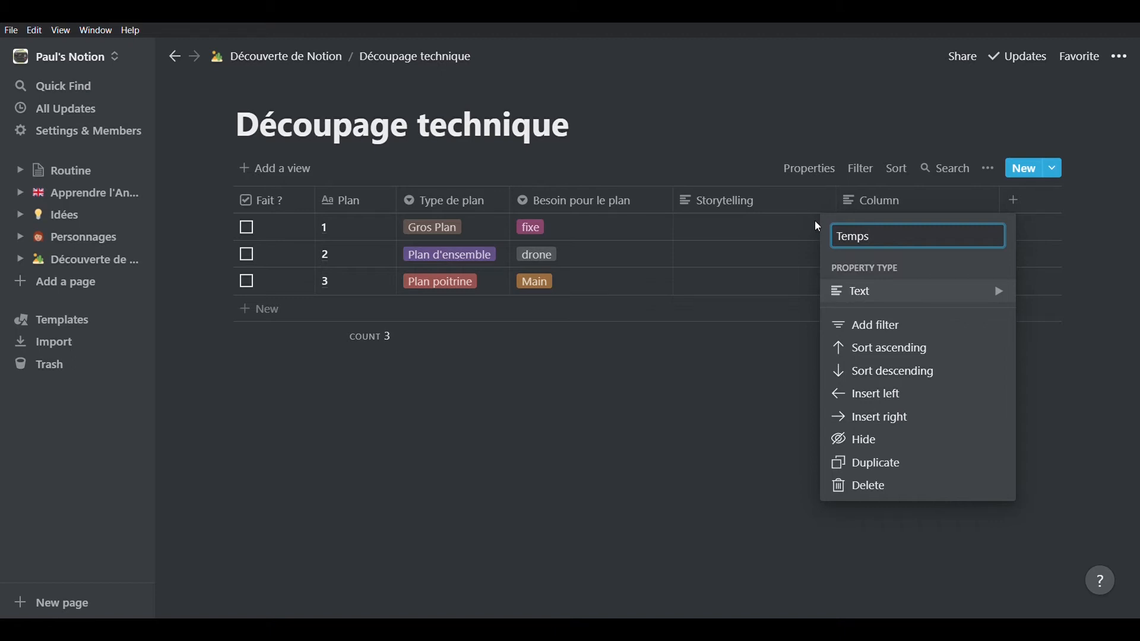
key(Return)
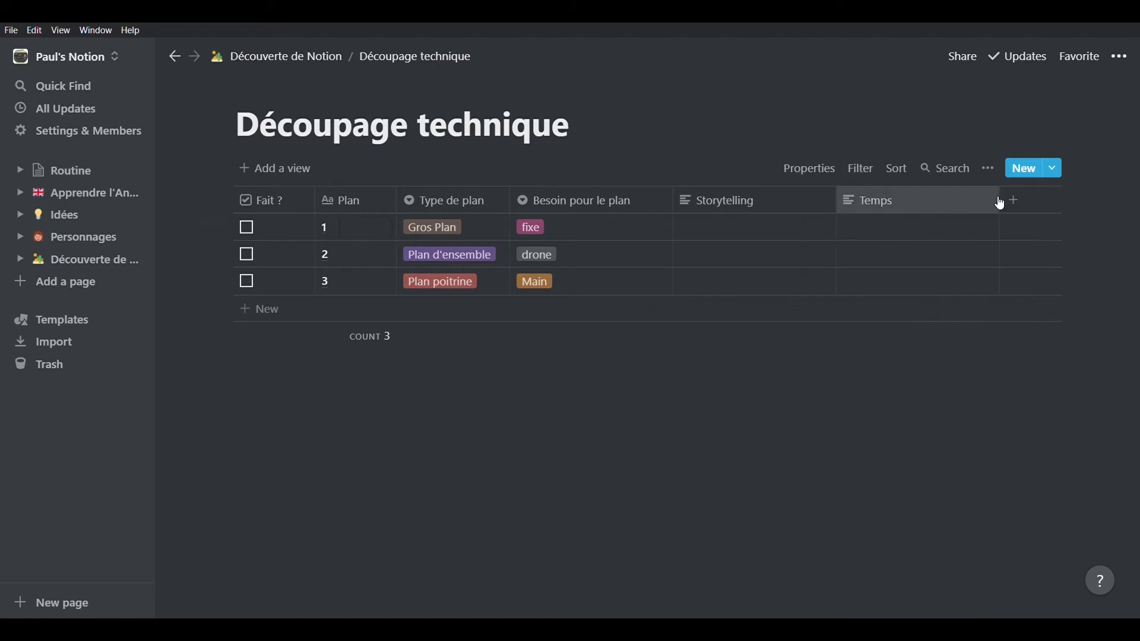
drag(1000, 204, 919, 204)
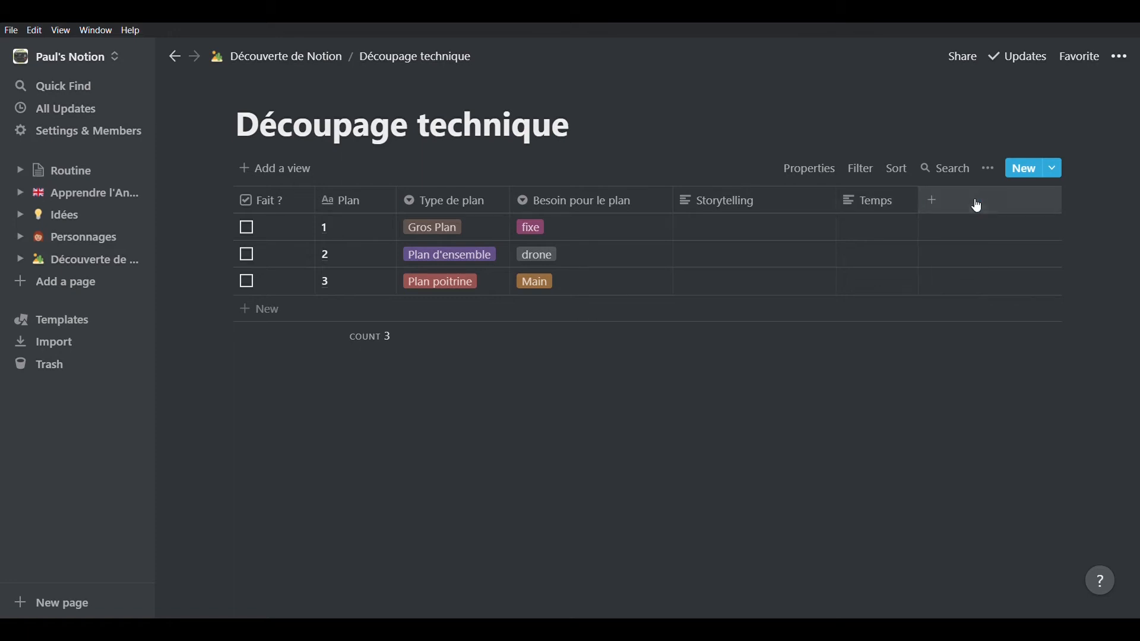
Step: Add a text column named "Temps final" after Temps and narrow it to fit its header
click(976, 204)
mouse_move(982, 309)
text(Temps)
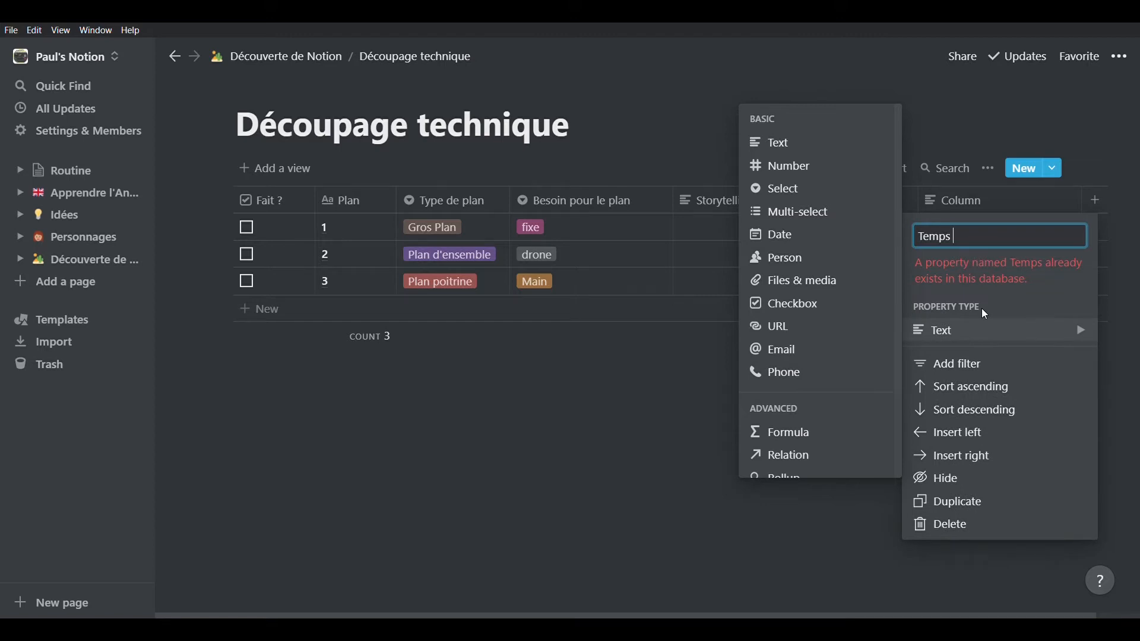
text( finale)
key(BackSpace)
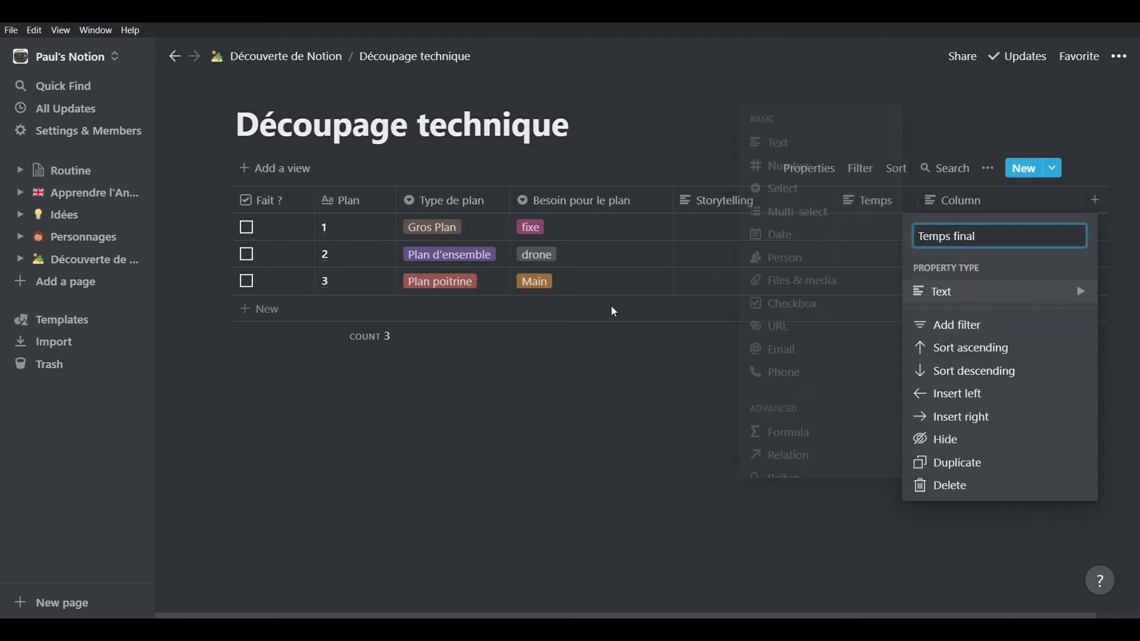
mouse_move(941, 291)
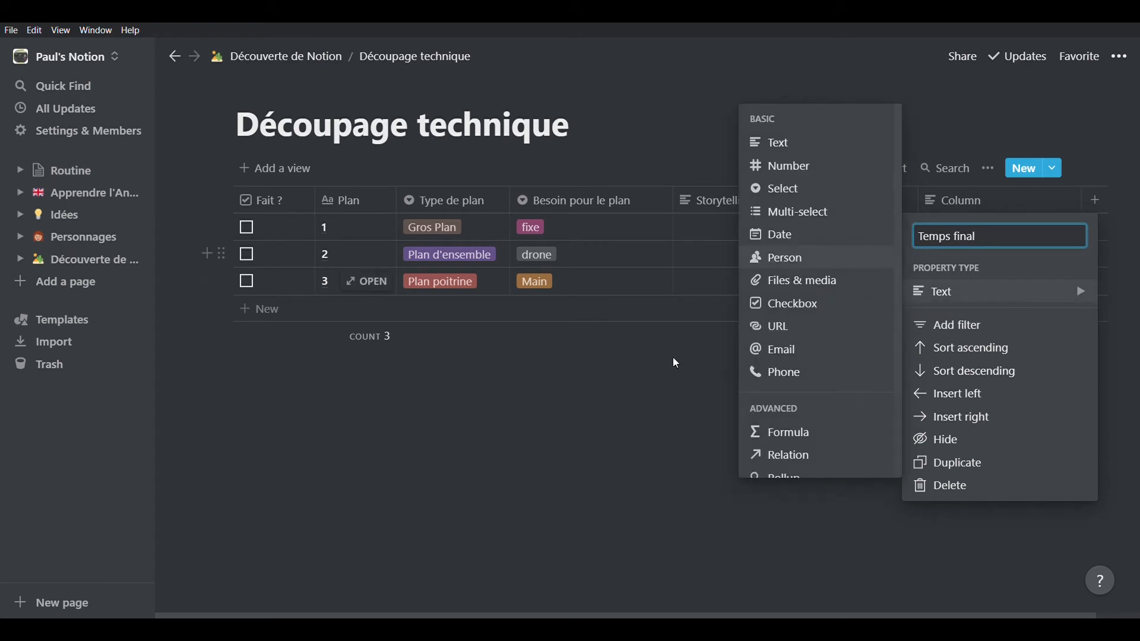
click(638, 365)
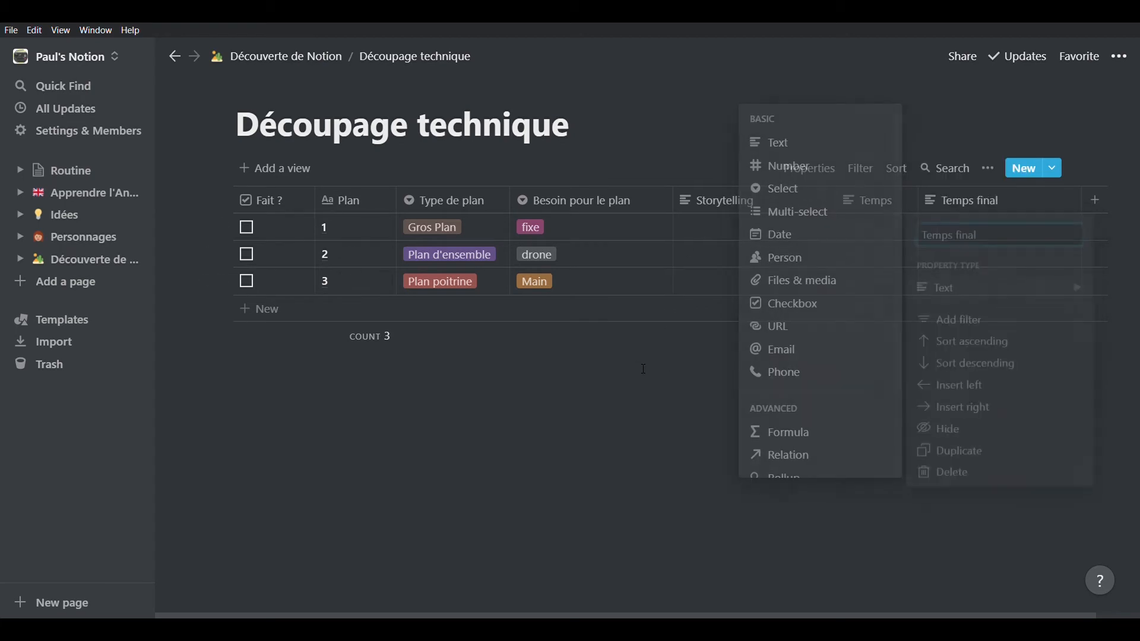
drag(1083, 208, 1021, 210)
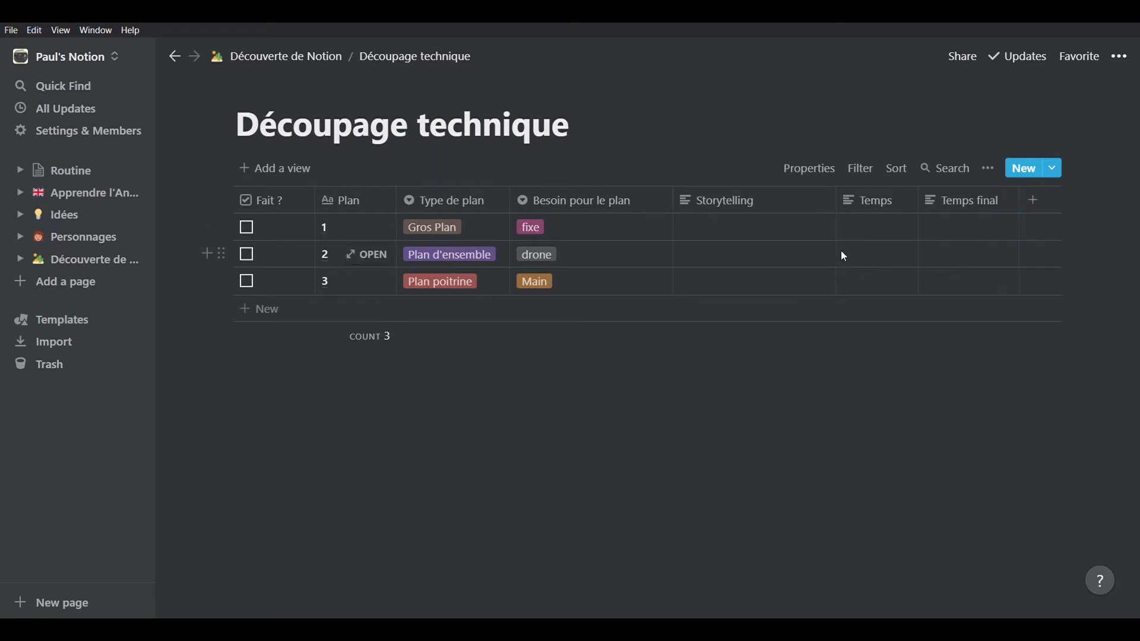
Step: Enter "30 min" as Temps and "3 min" as Temps final for plan 1
click(851, 228)
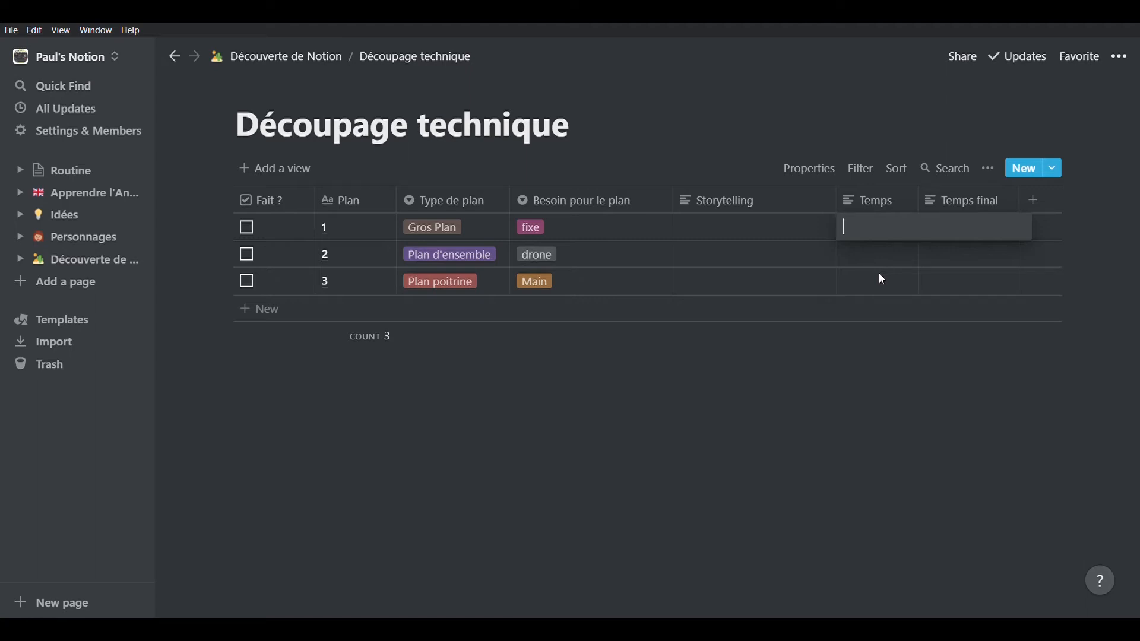
text(30 min)
key(Return)
click(955, 227)
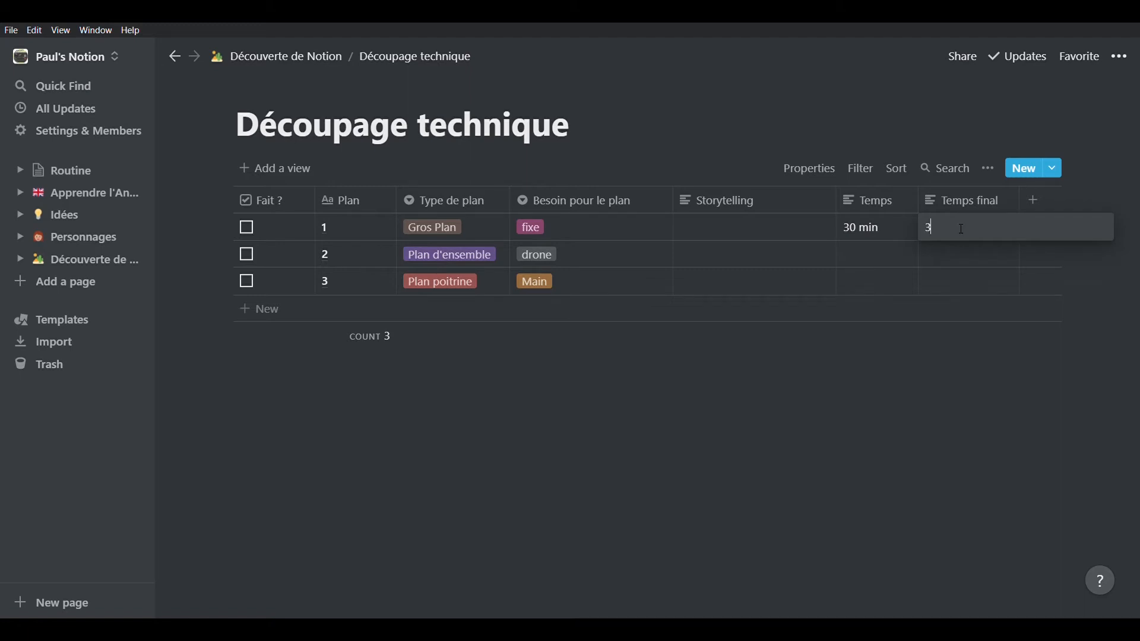
text(3 min)
key(Return)
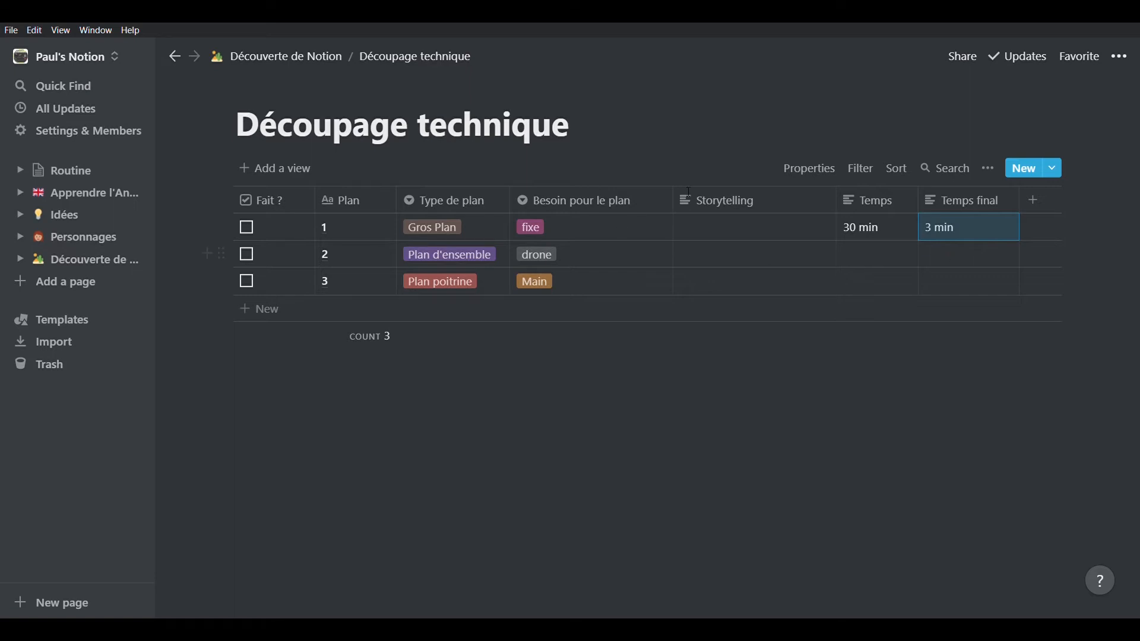
Step: Narrow the Besoin pour le plan column to fit its header and slightly widen the Storytelling column
drag(674, 200, 642, 201)
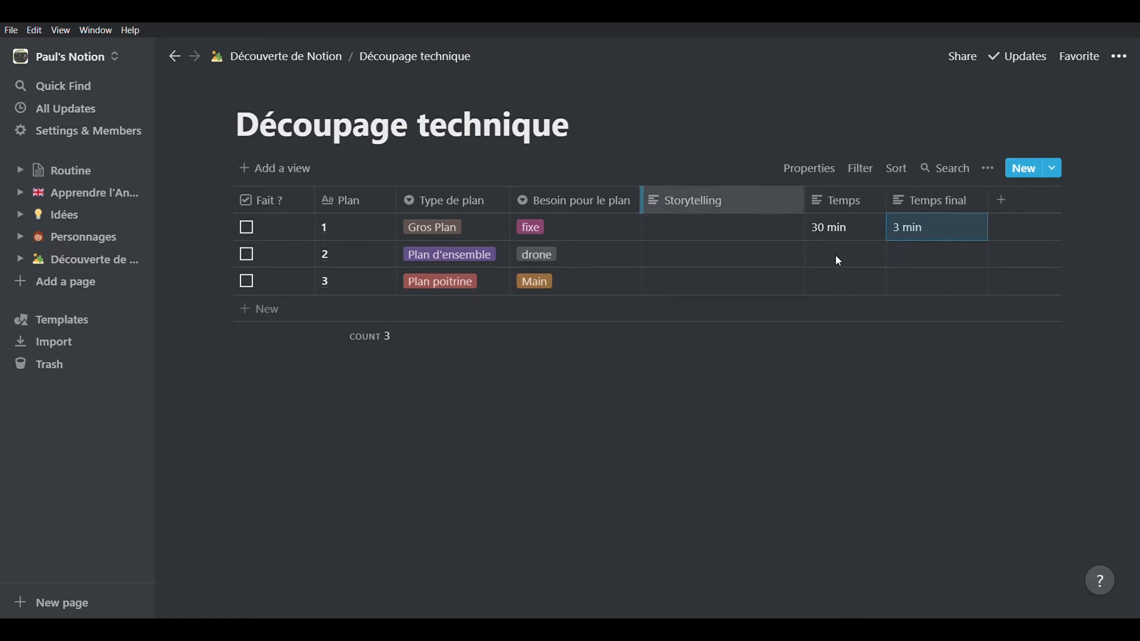
drag(806, 201, 822, 199)
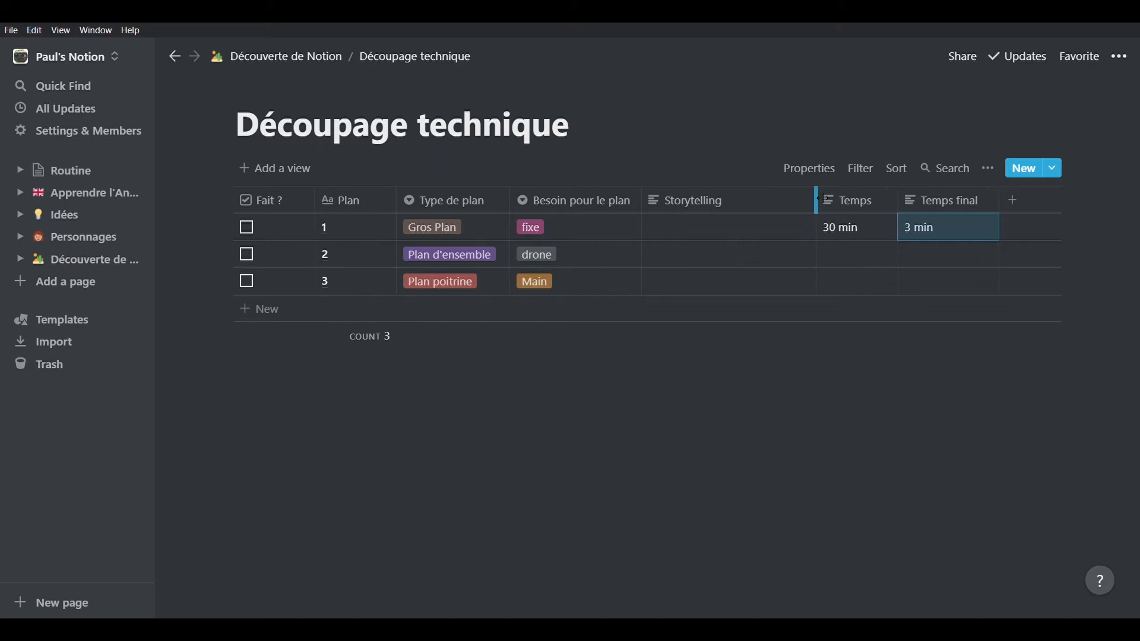
Step: Enter "10 min" as Temps and "10 sec" as Temps final for plan 2
click(844, 252)
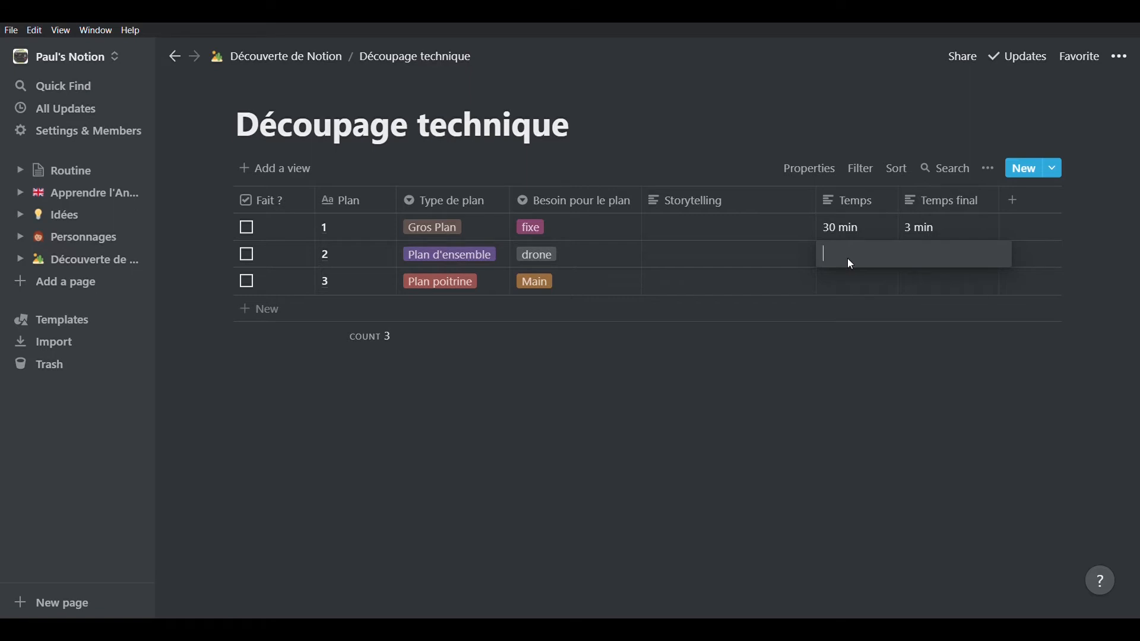
text(10 min)
key(Return)
click(910, 250)
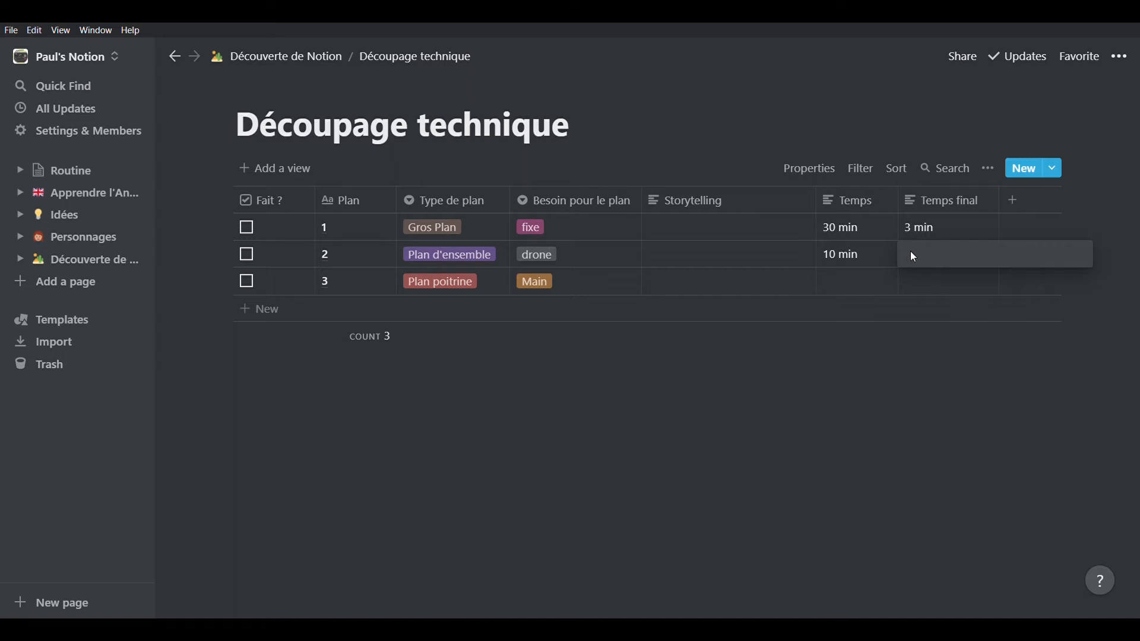
text(10 sec)
key(Return)
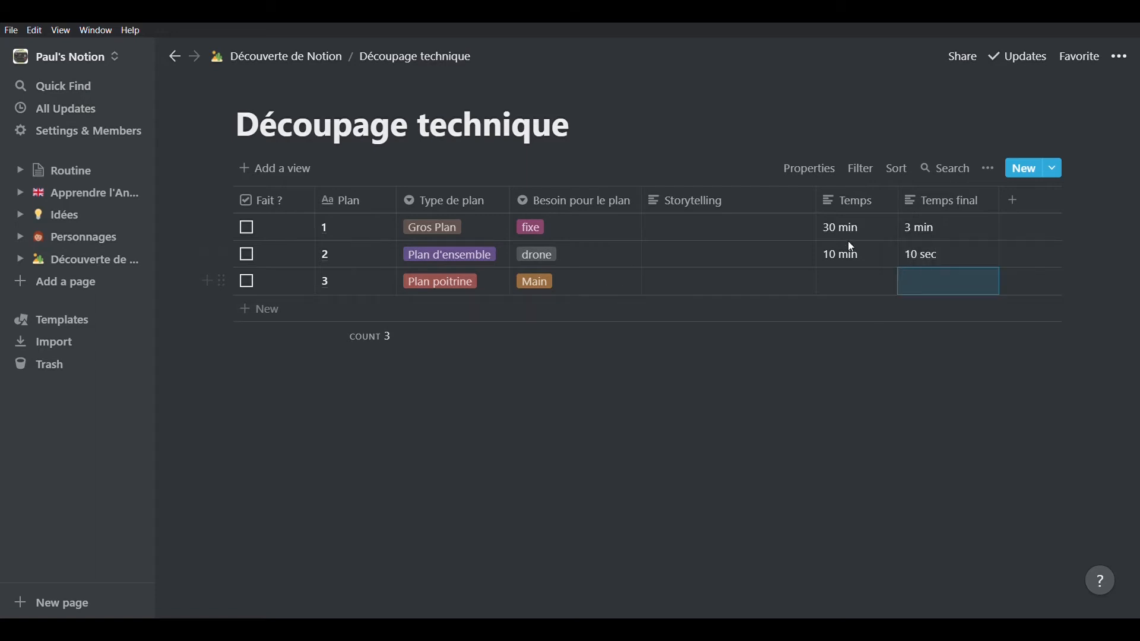
Step: Enter "5 min" as Temps and "5 sec" as Temps final for plan 3
click(833, 277)
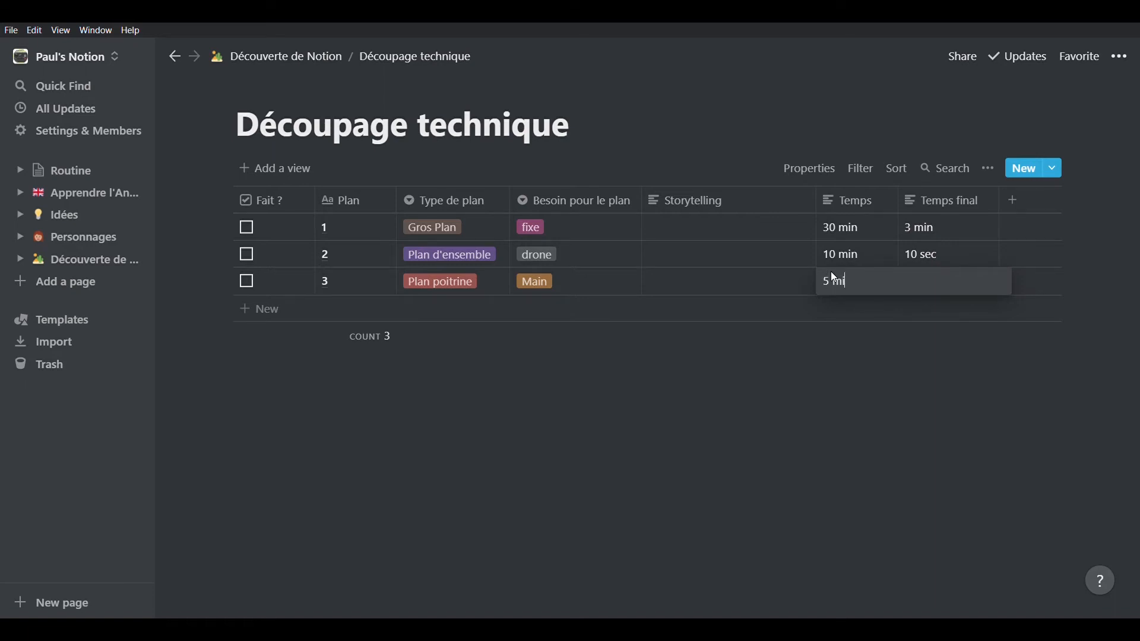
key(Escape)
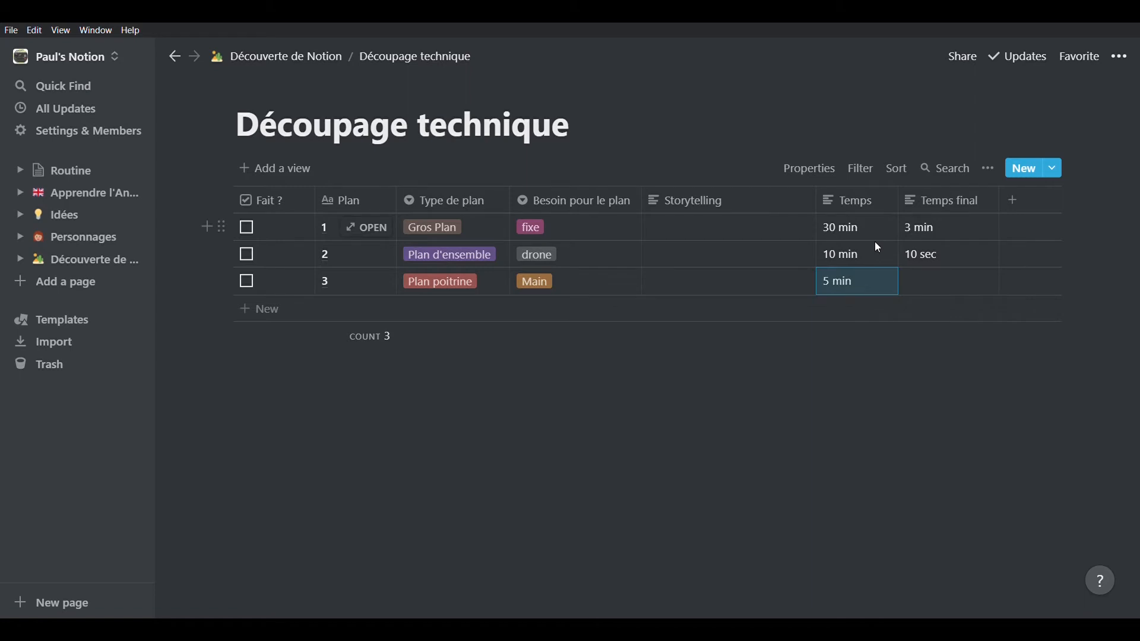
click(947, 275)
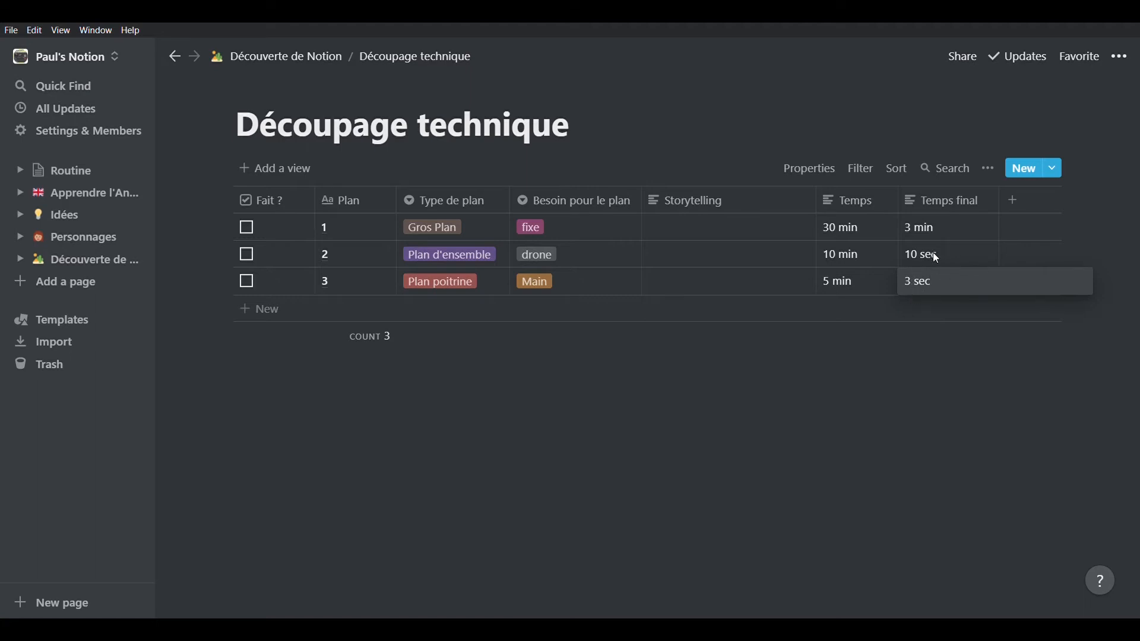
drag(915, 281, 871, 280)
text(5)
key(Escape)
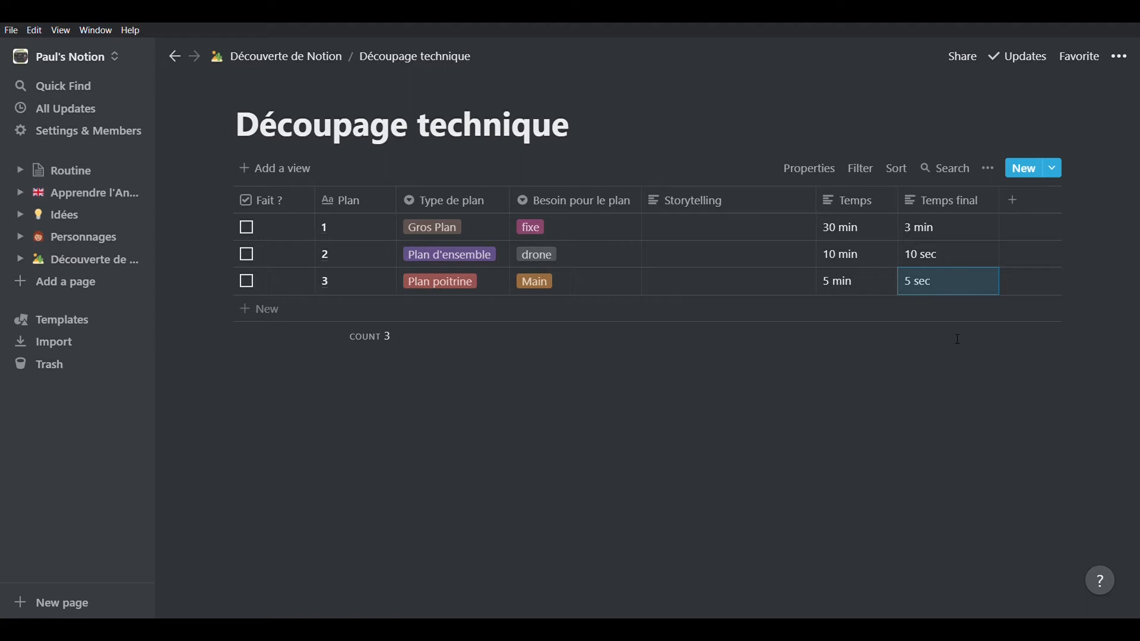
Step: Look at the calculation options available for the Temps final column and close them without choosing one
mouse_move(957, 340)
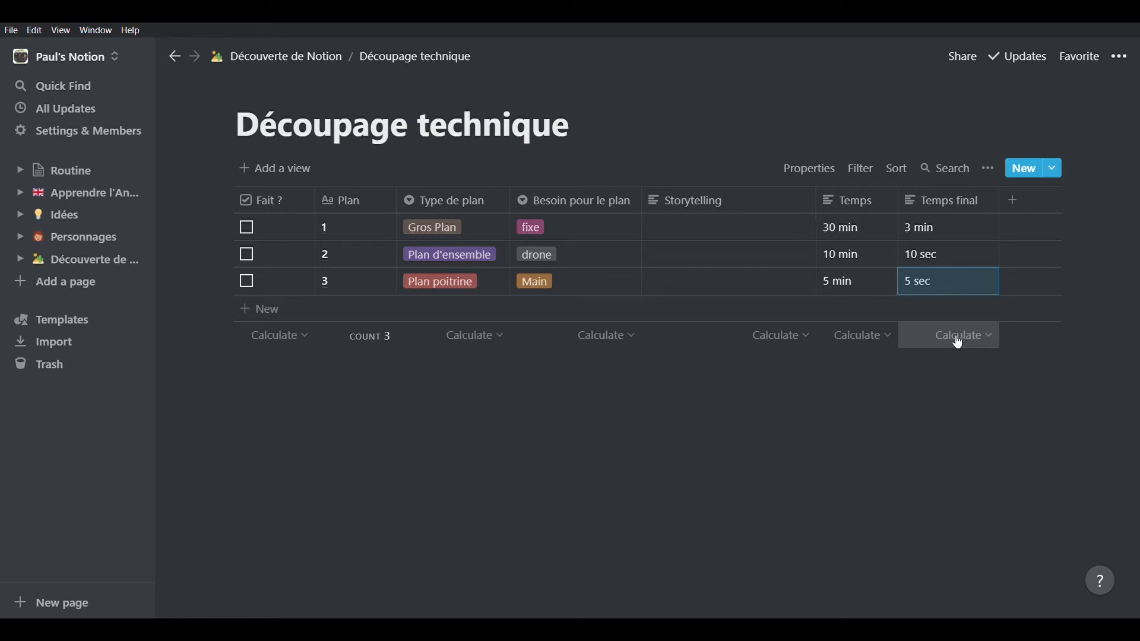
click(935, 337)
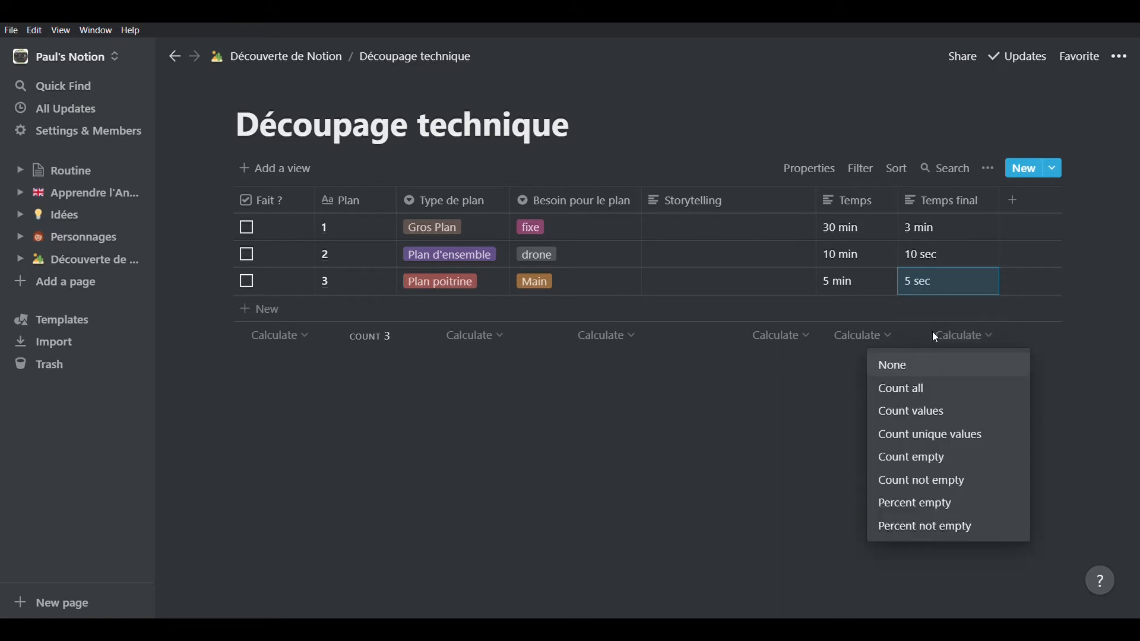
click(820, 394)
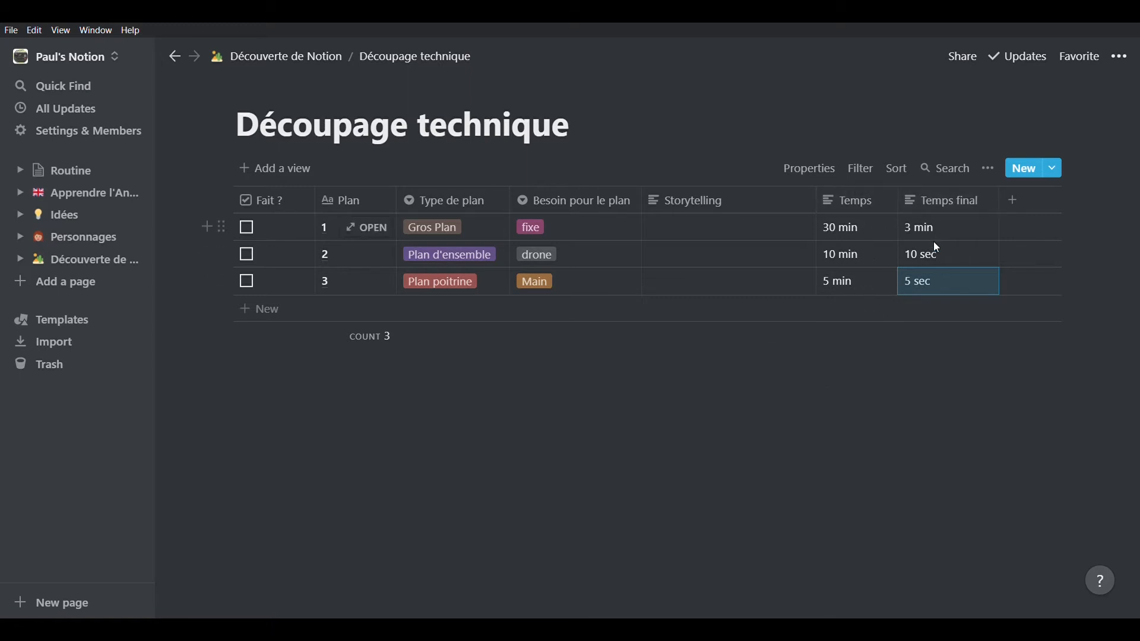
Step: Change the Temps column's property type from Text to Number
click(842, 200)
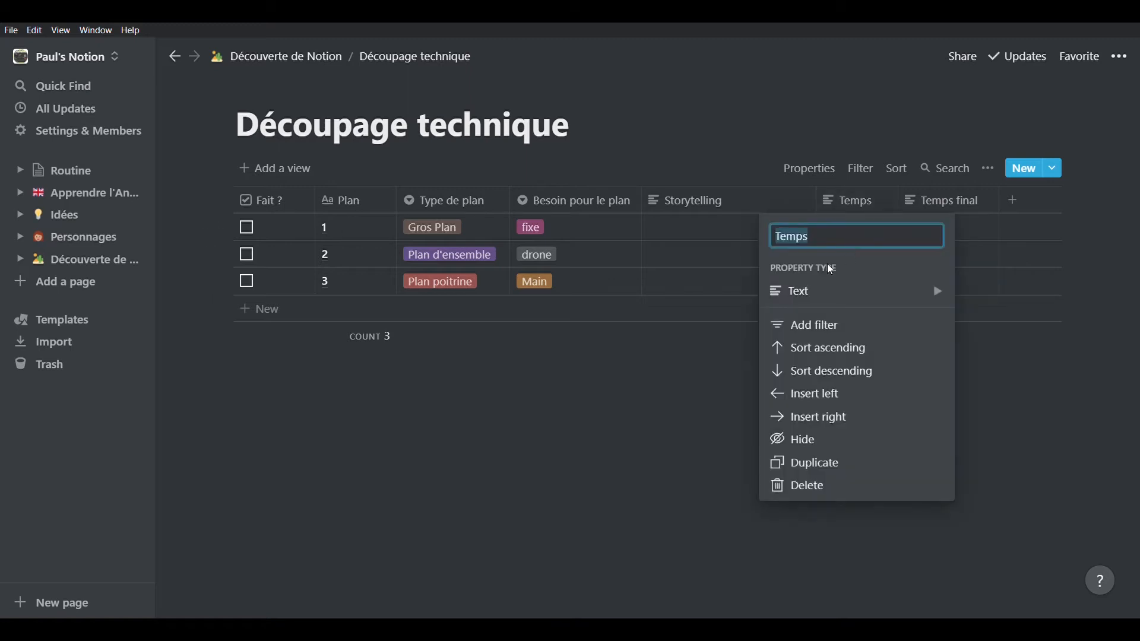
mouse_move(855, 291)
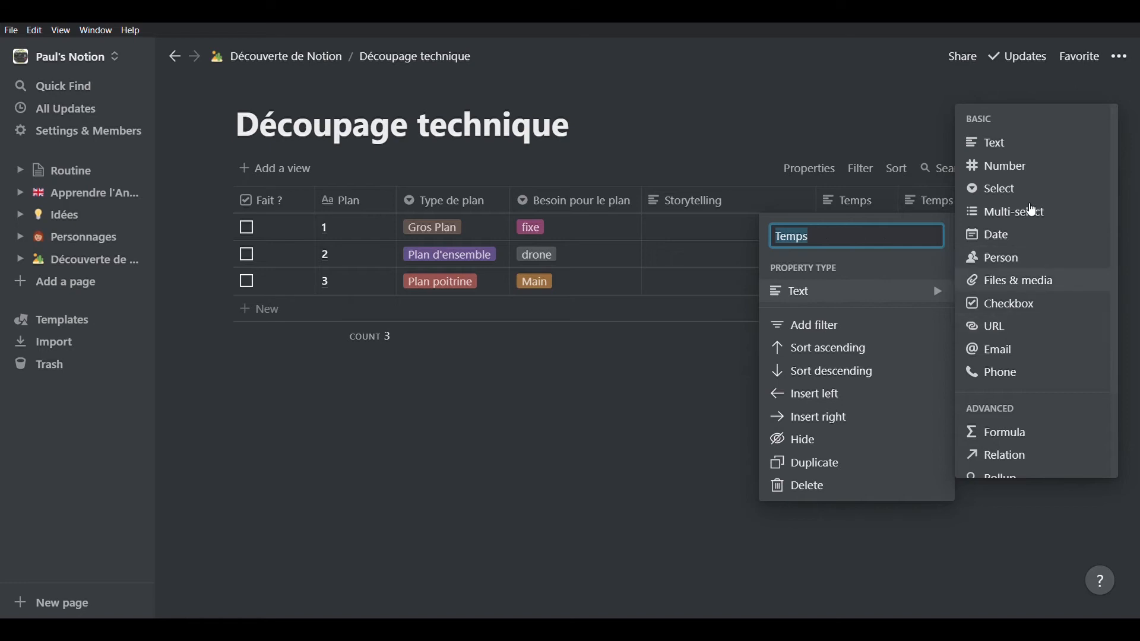
click(1034, 176)
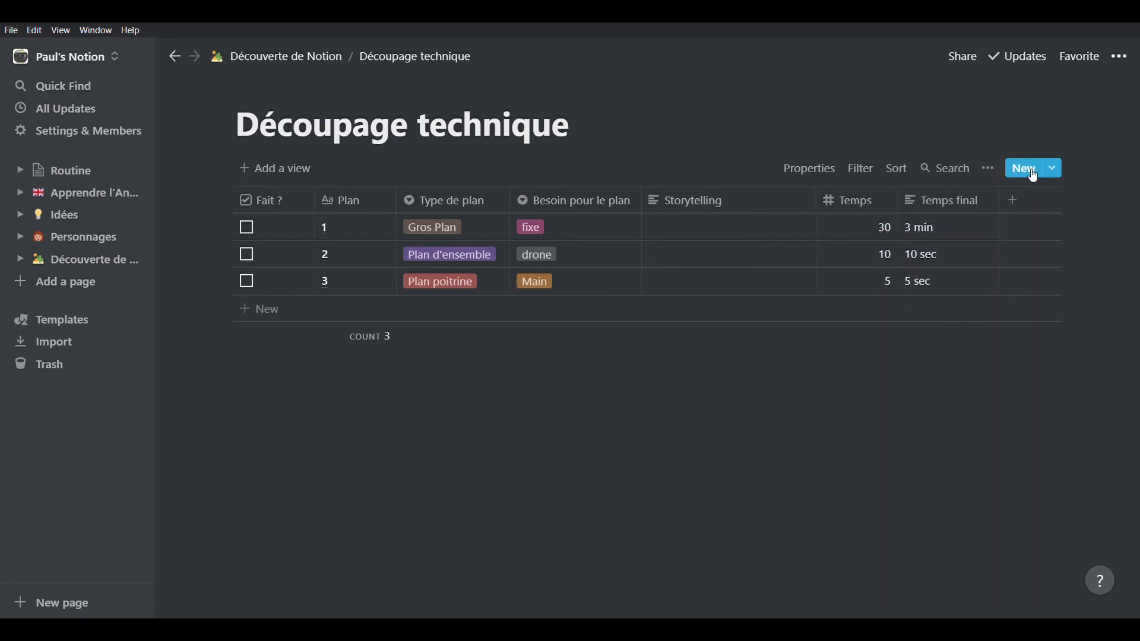
Step: Change the Temps final column's property type to Number as well
click(956, 213)
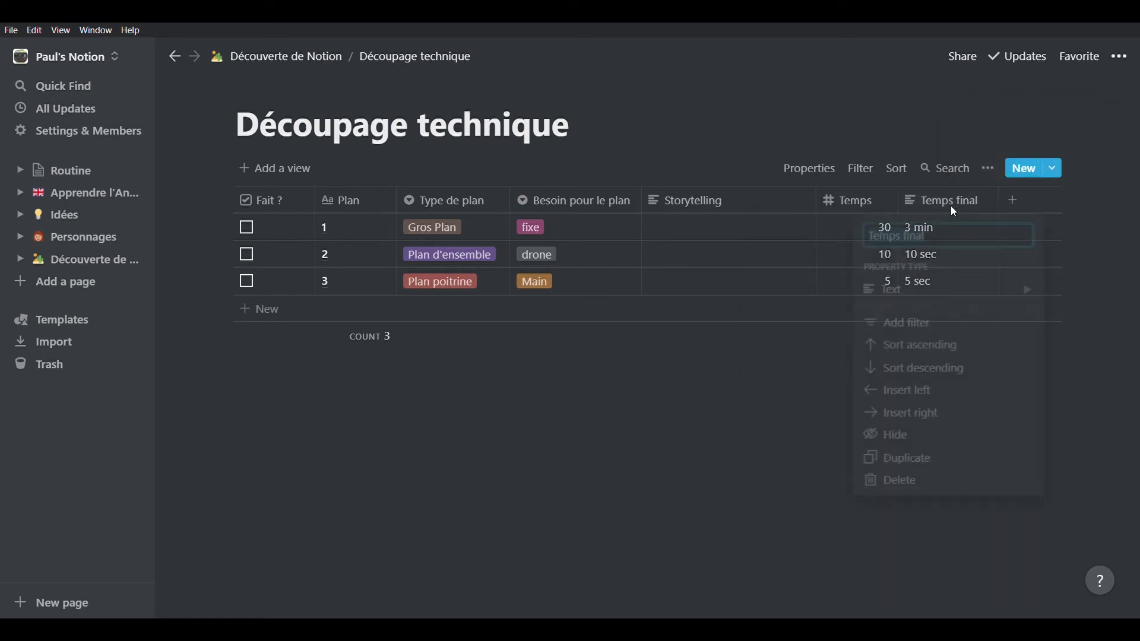
mouse_move(962, 293)
key(Escape)
key(Escape)
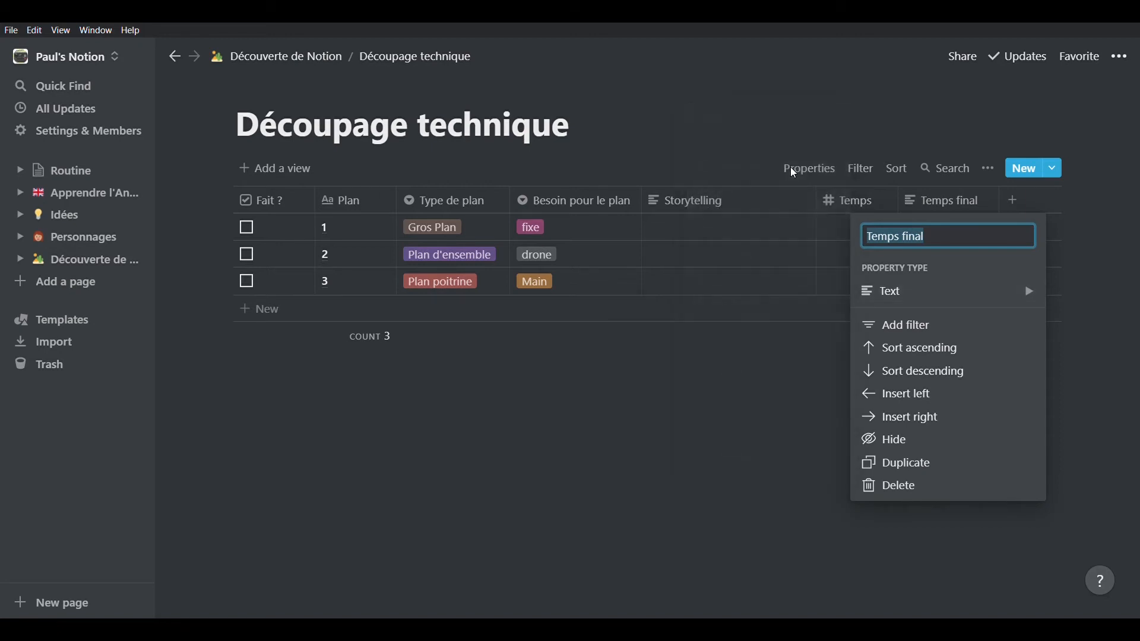
click(946, 208)
mouse_move(933, 297)
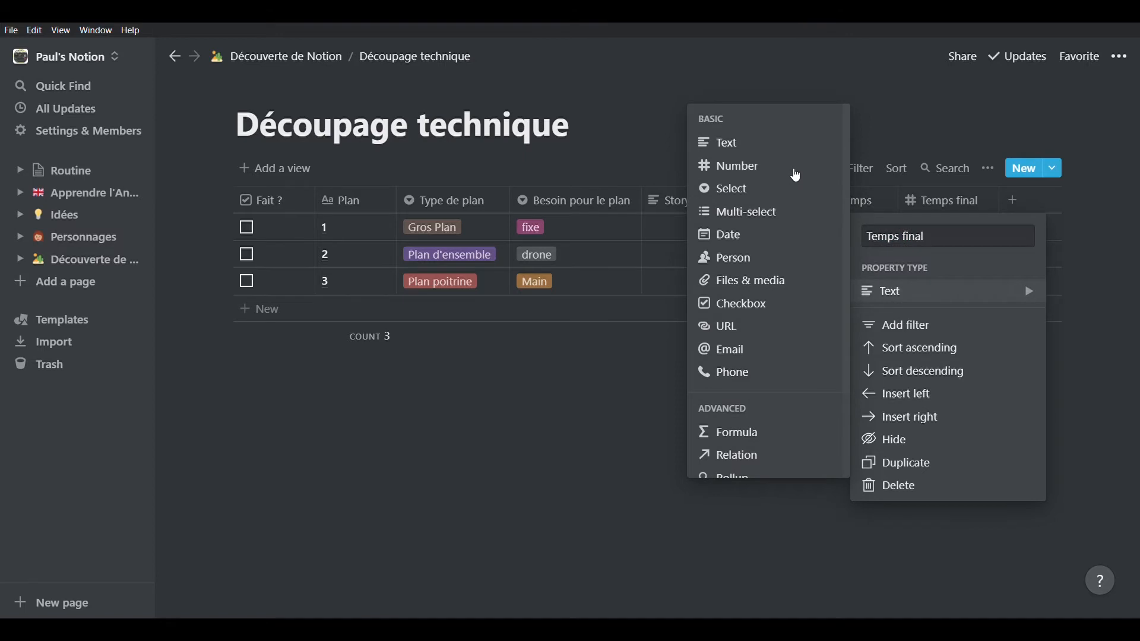
click(796, 176)
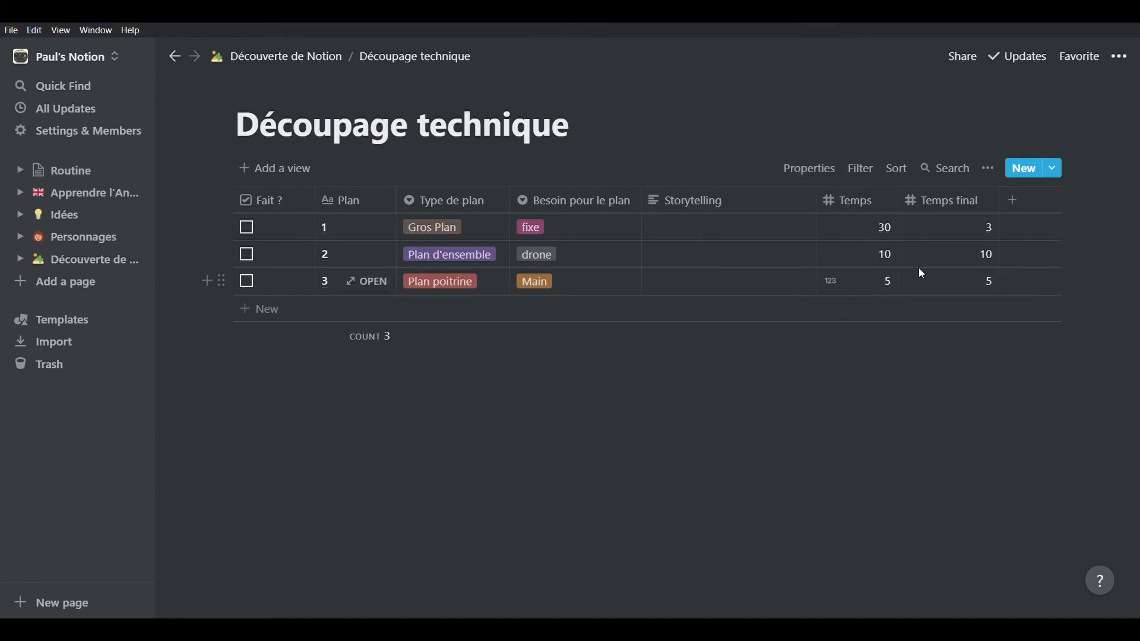
Step: Set plan 1's Temps final value to 180
click(880, 231)
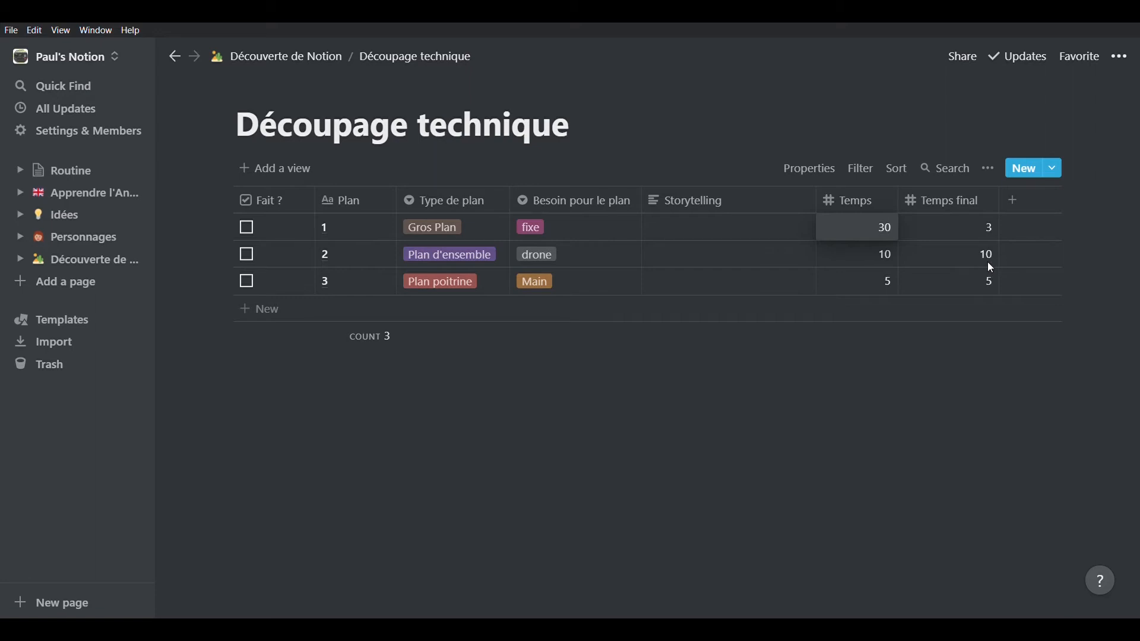
key(Escape)
click(975, 231)
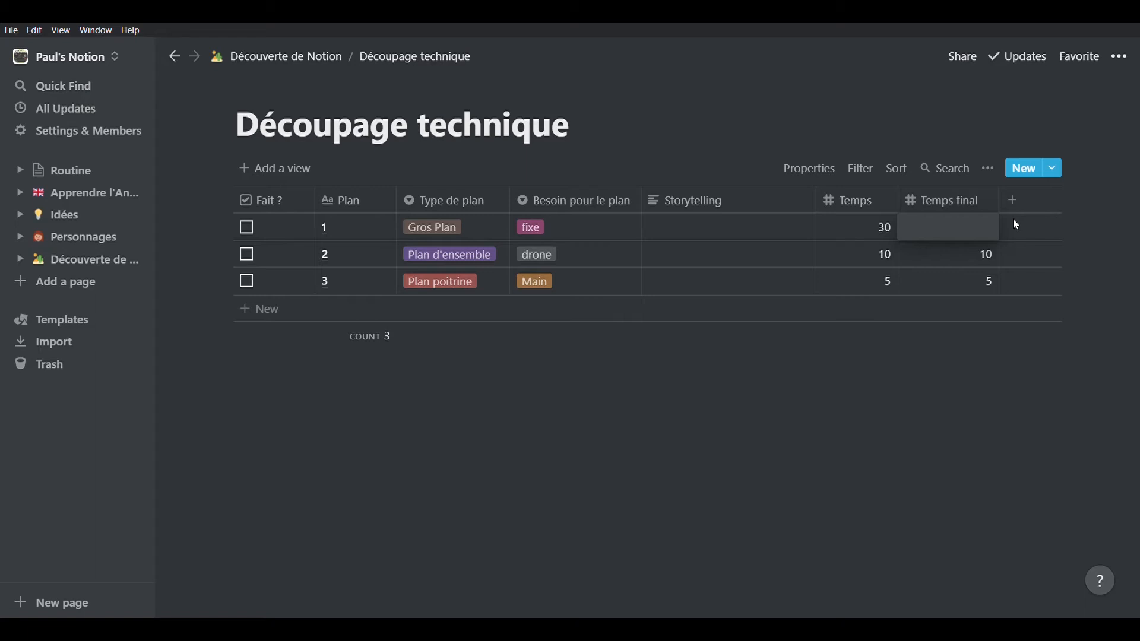
key(Escape)
Step: Add a Sum calculation beneath both the Temps final and Temps columns
click(977, 338)
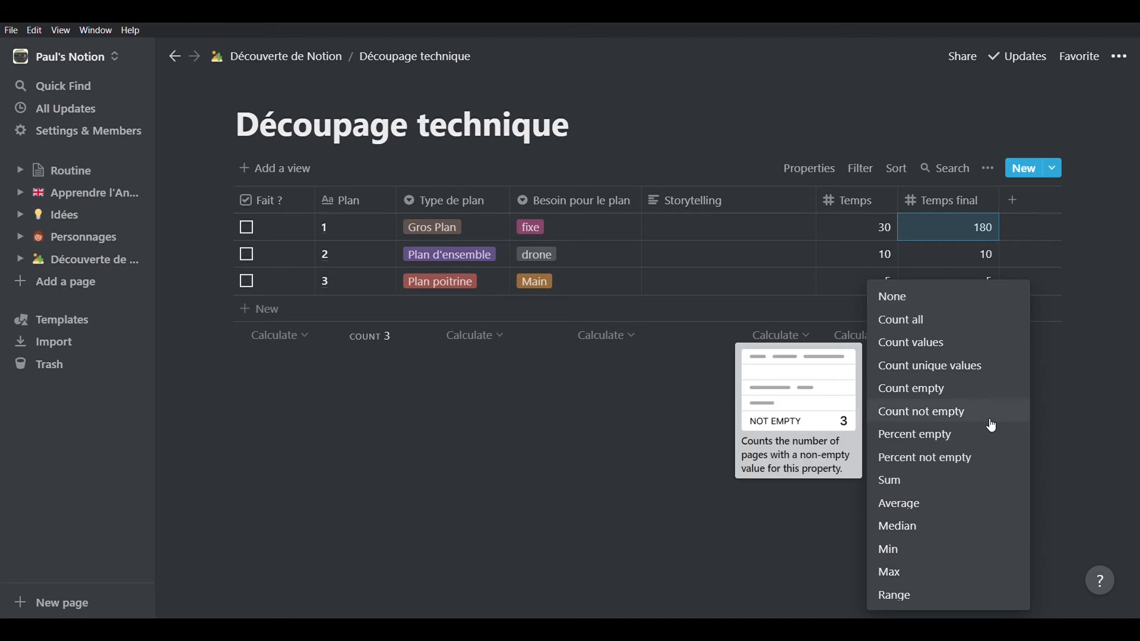
click(913, 484)
click(878, 336)
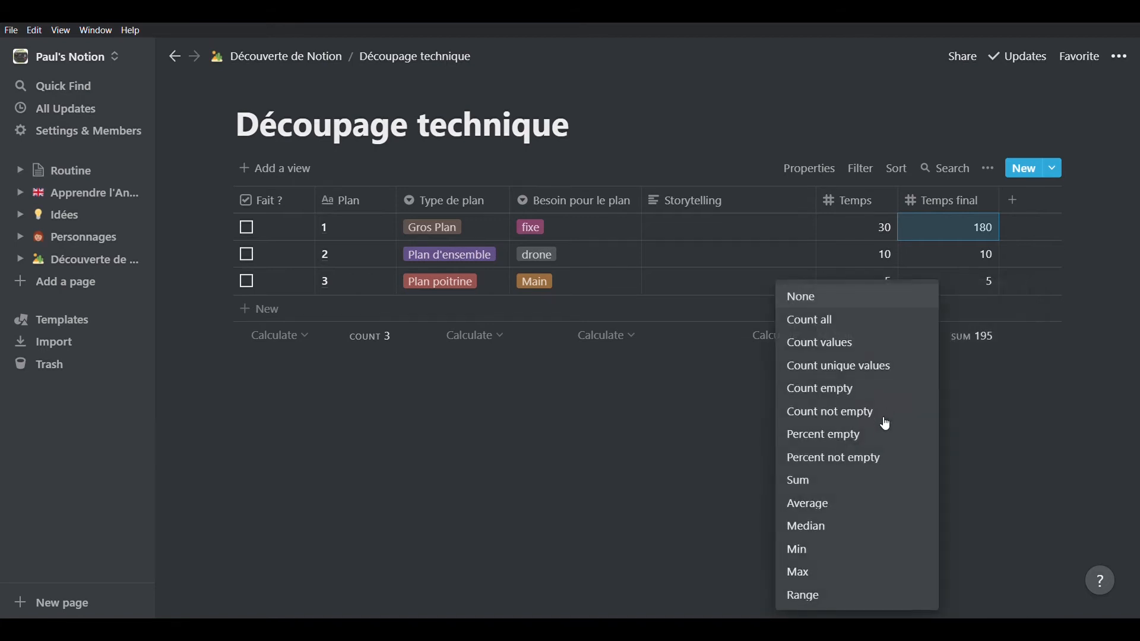
click(874, 481)
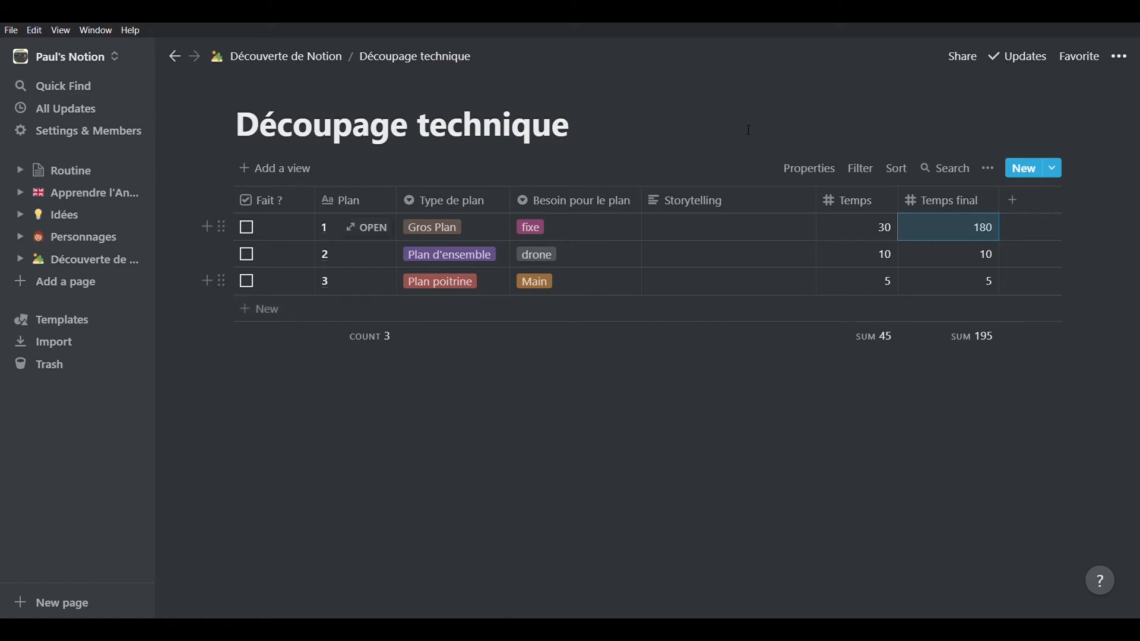
Step: Hide the Type de plan property in the default view, show it again and close the property settings
click(816, 170)
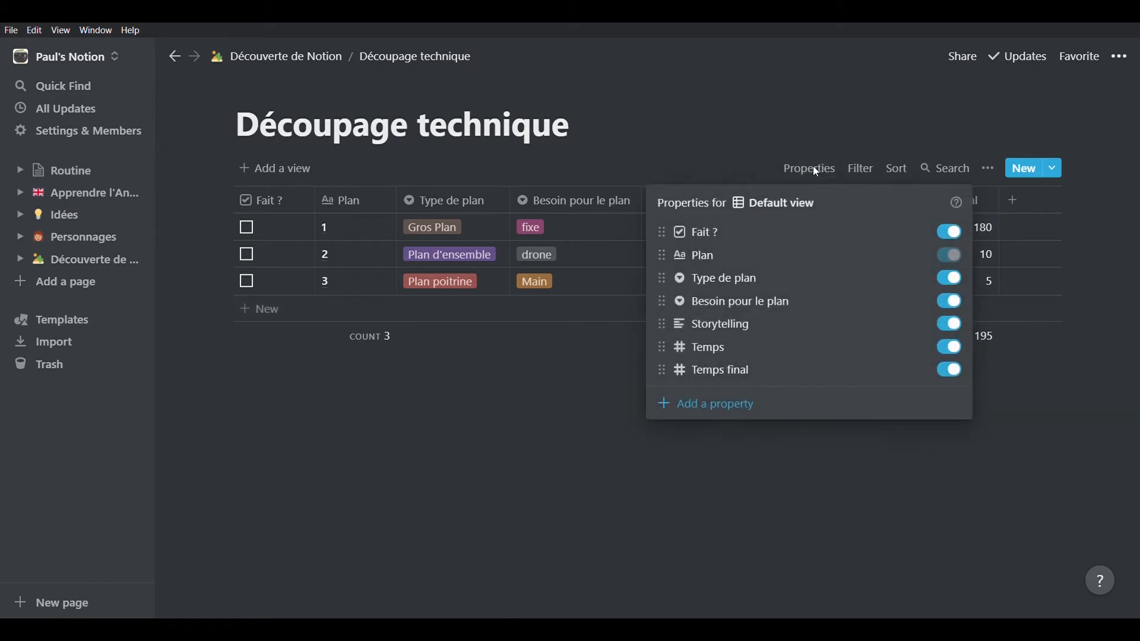
click(952, 280)
click(952, 279)
click(937, 278)
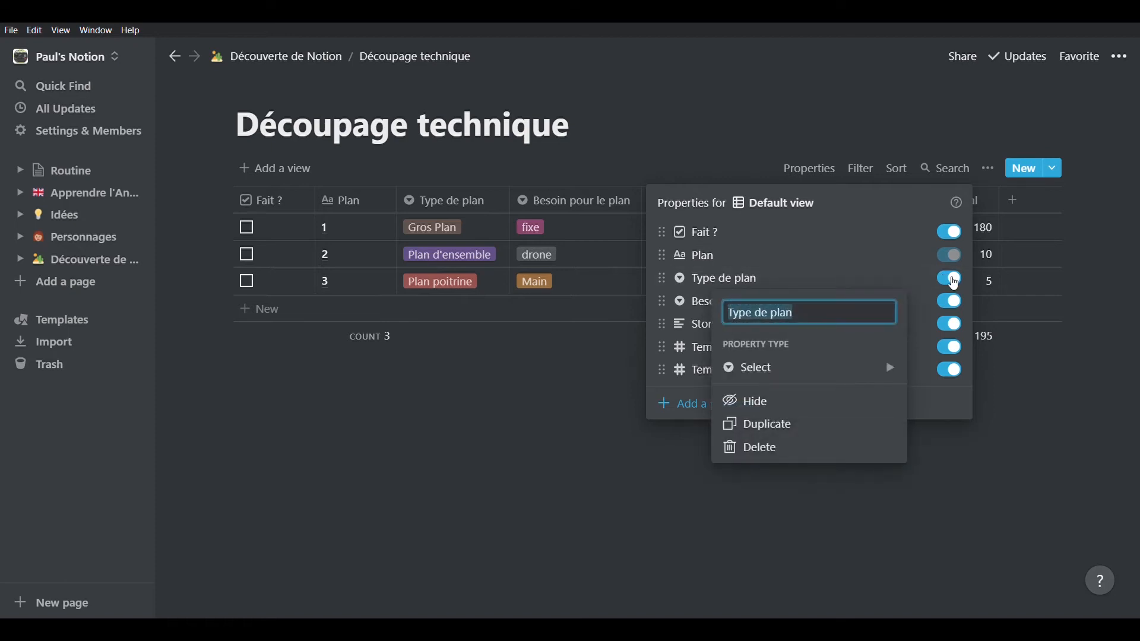
click(956, 283)
click(952, 279)
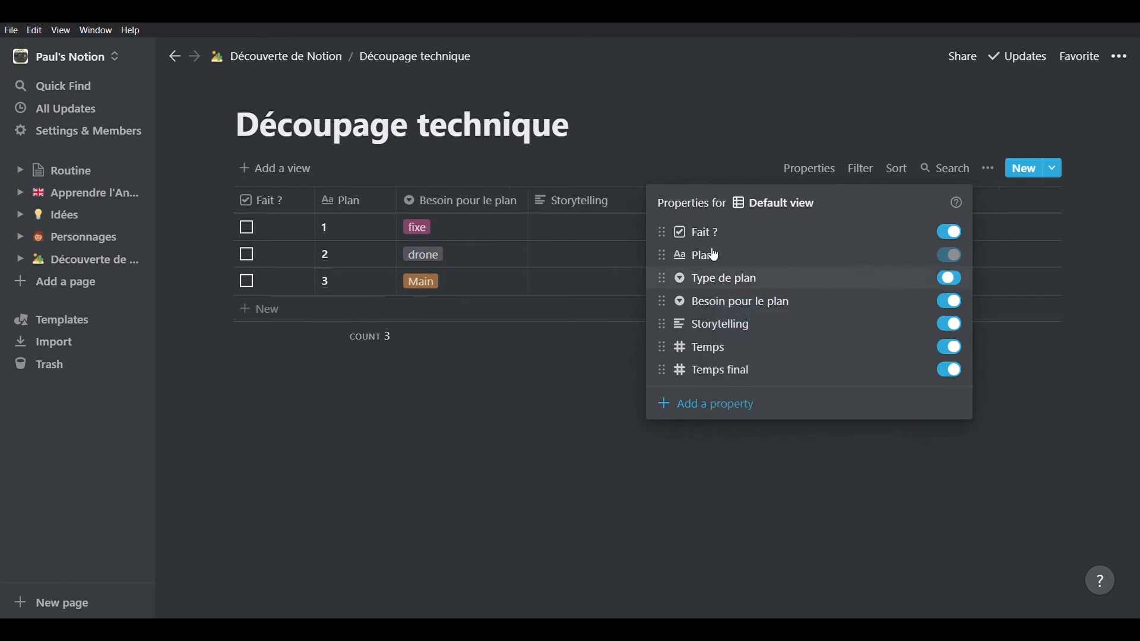
click(950, 278)
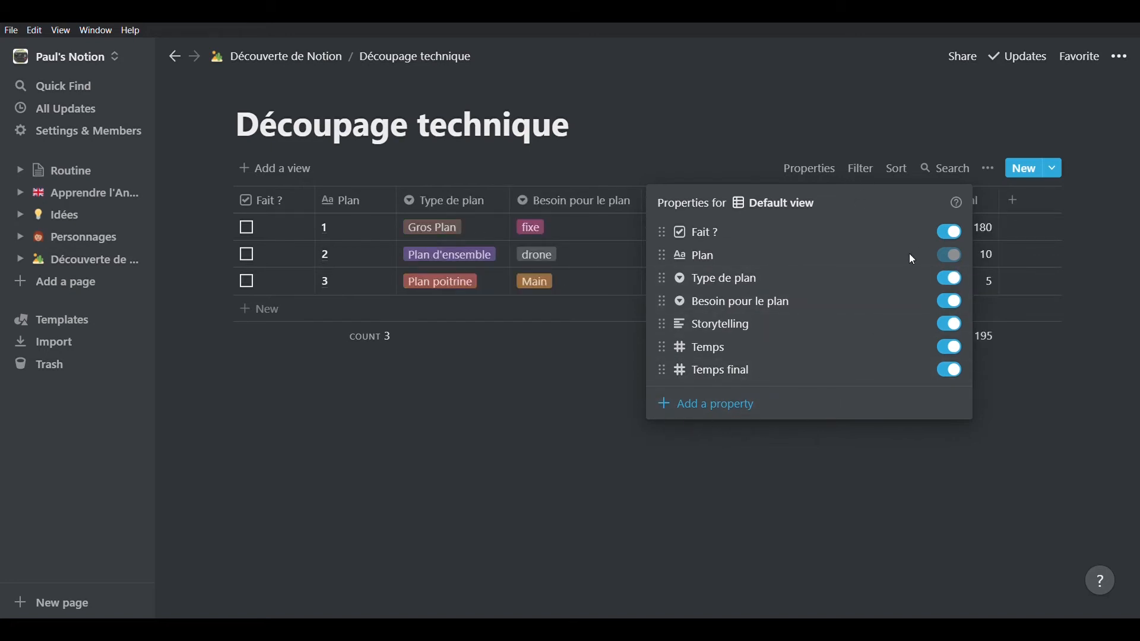
key(Escape)
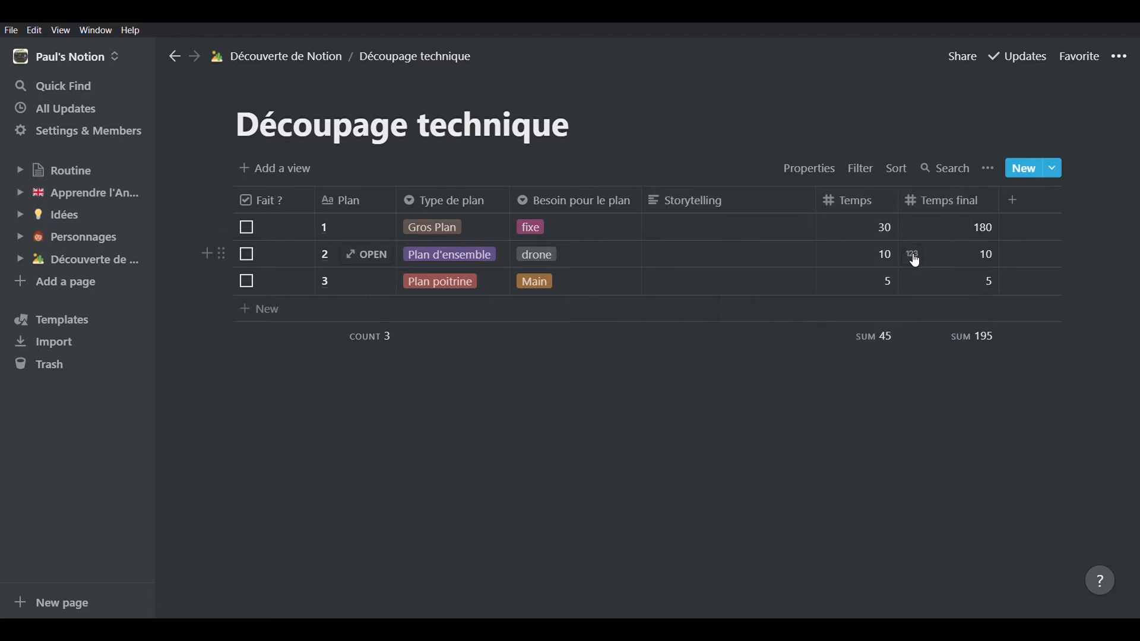
Step: Filter the default view to rows where Fait ? is not checked
click(865, 167)
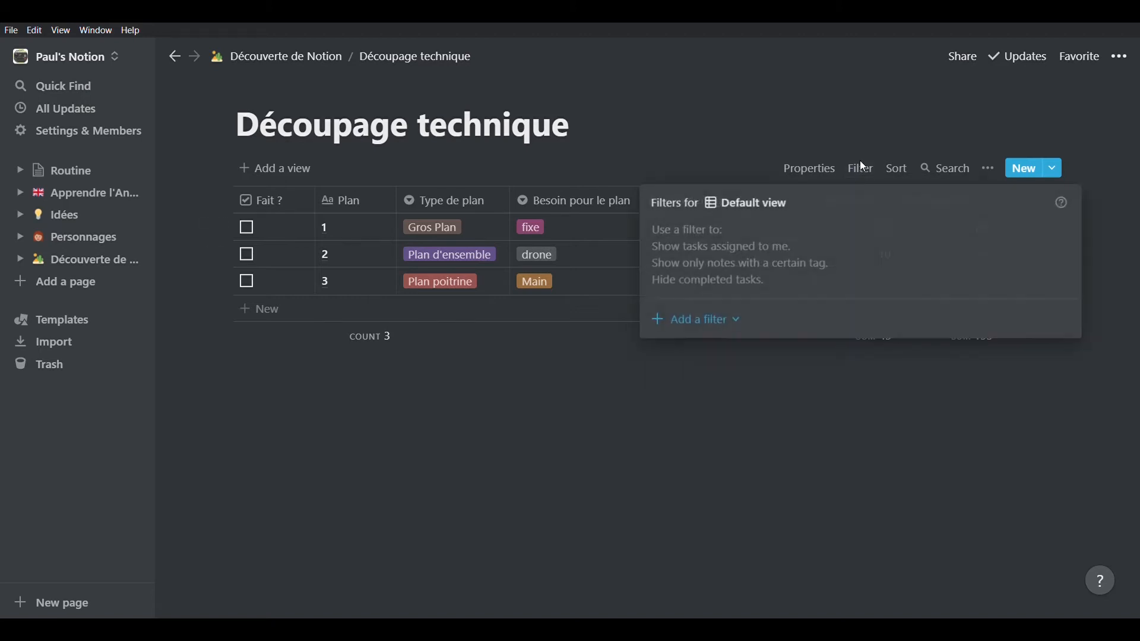
click(716, 324)
click(718, 351)
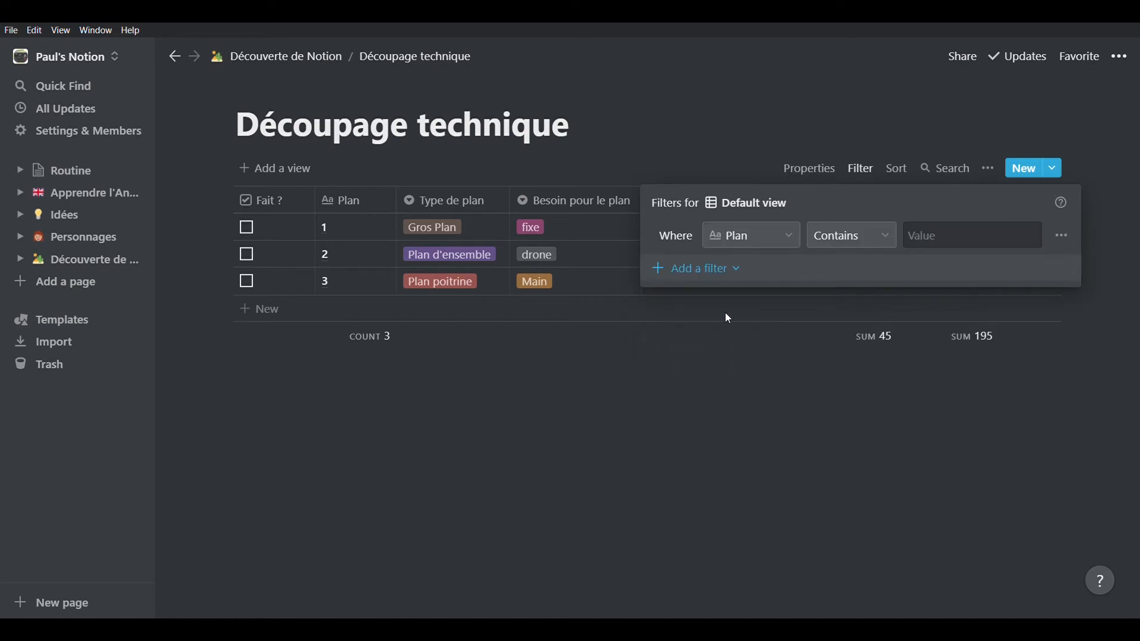
click(760, 227)
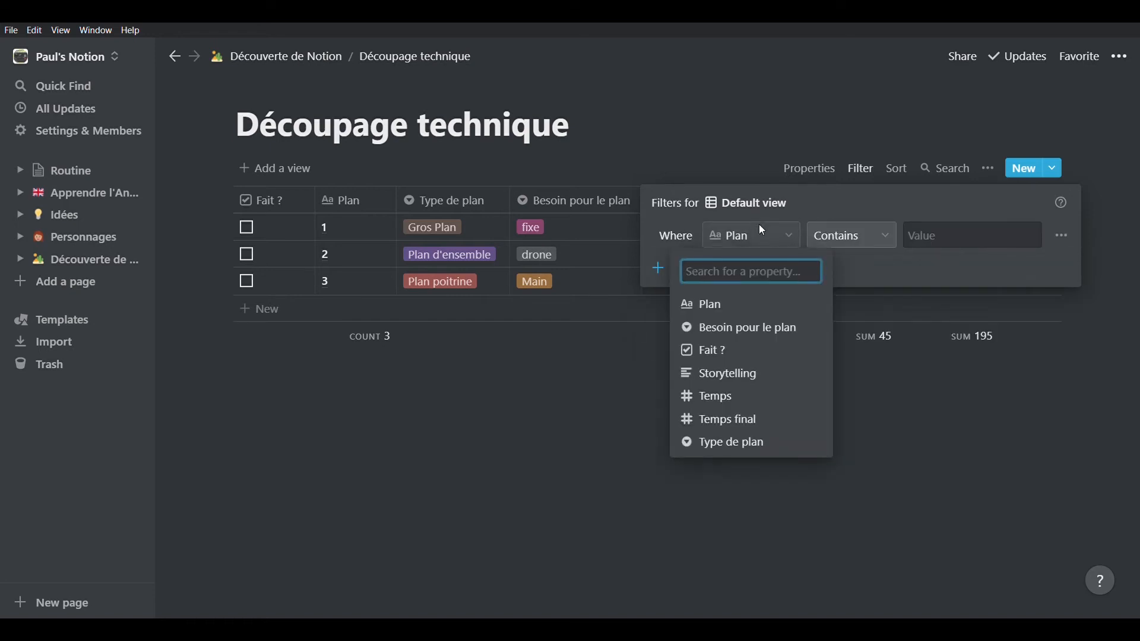
click(723, 353)
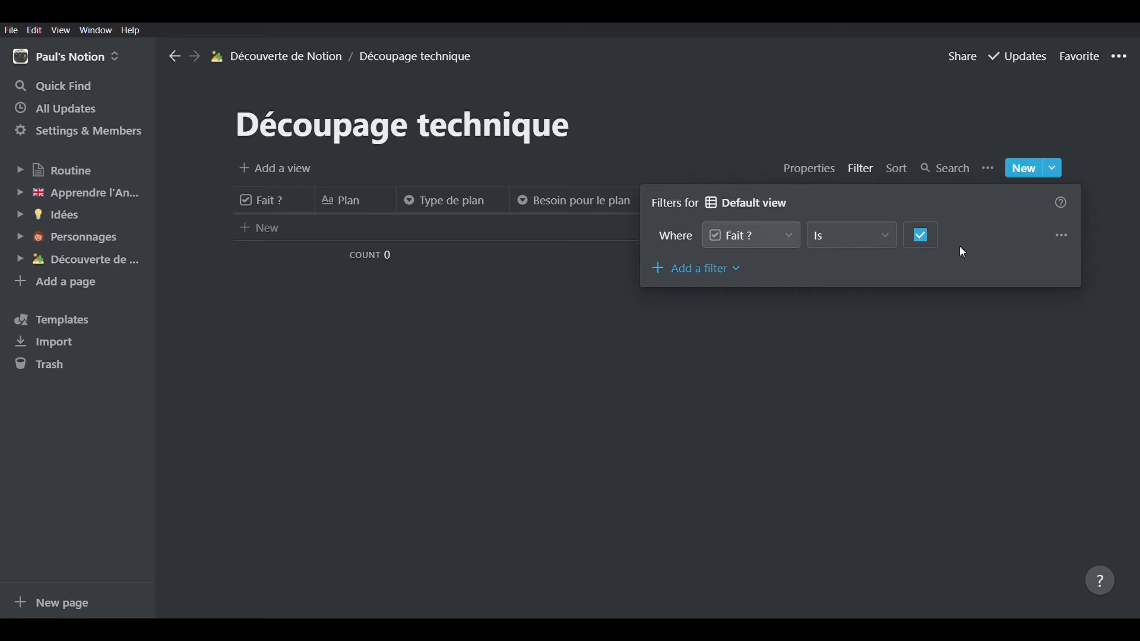
click(832, 240)
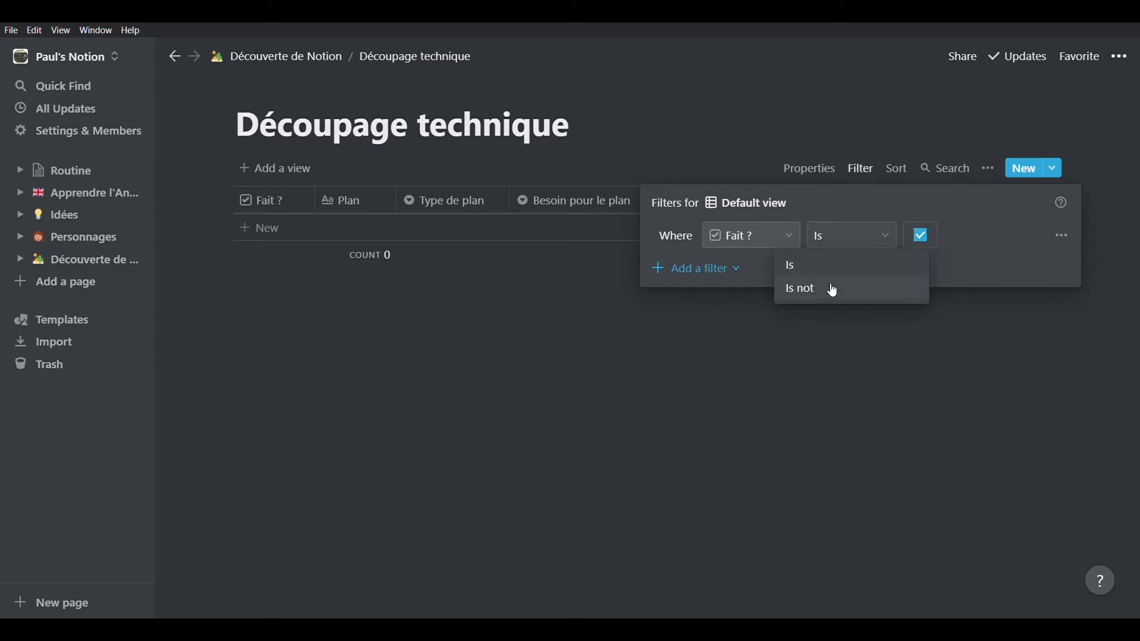
click(831, 291)
click(925, 238)
click(925, 239)
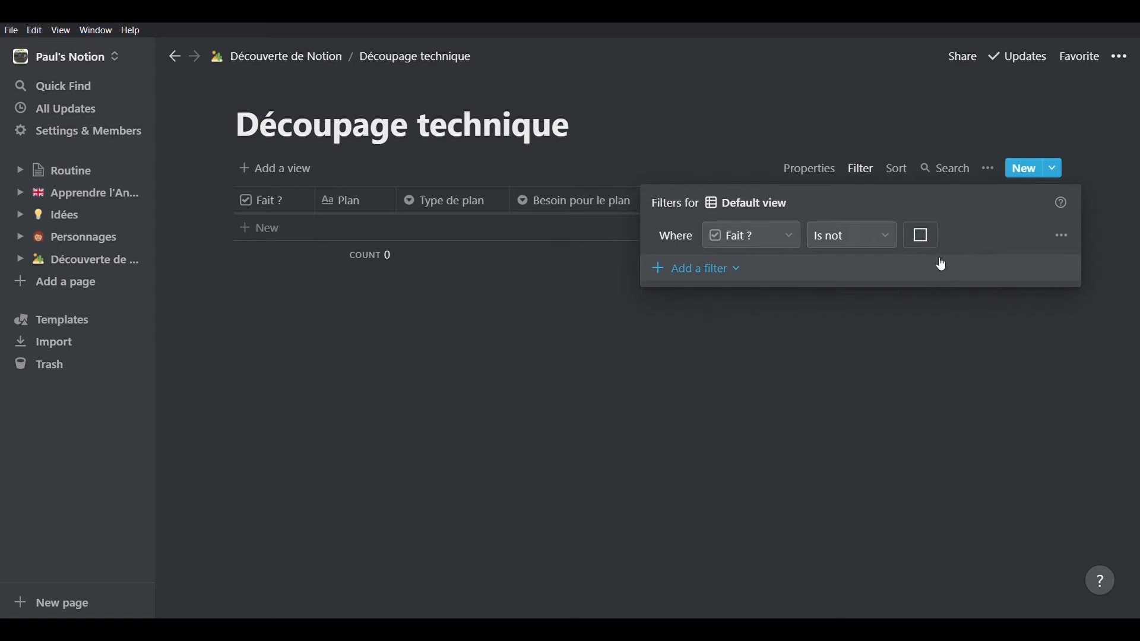
click(921, 233)
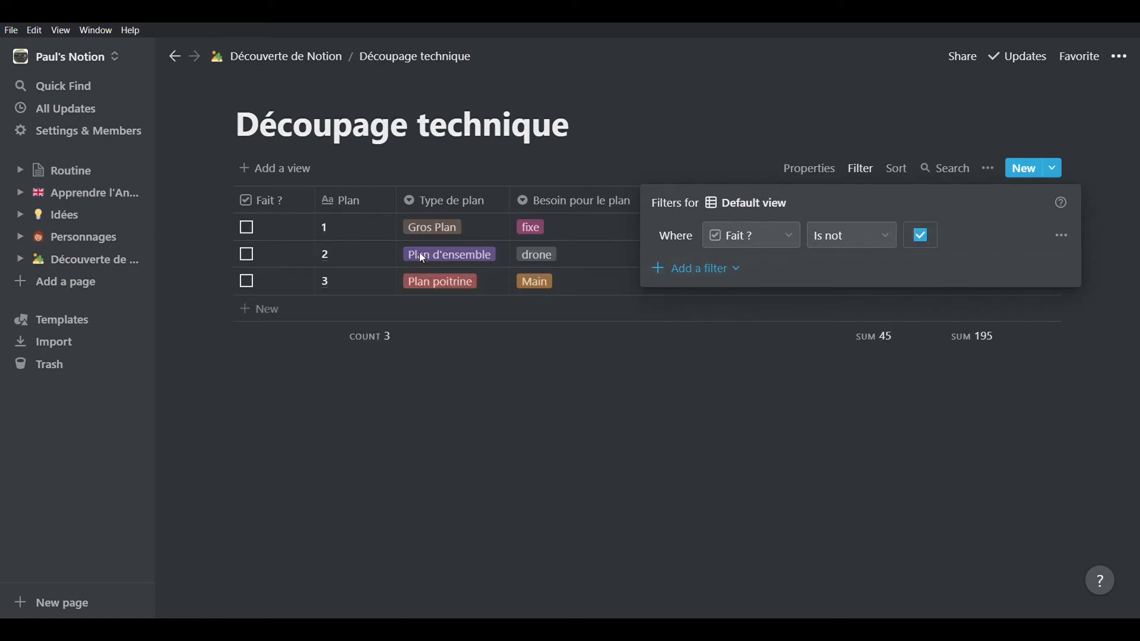
click(465, 403)
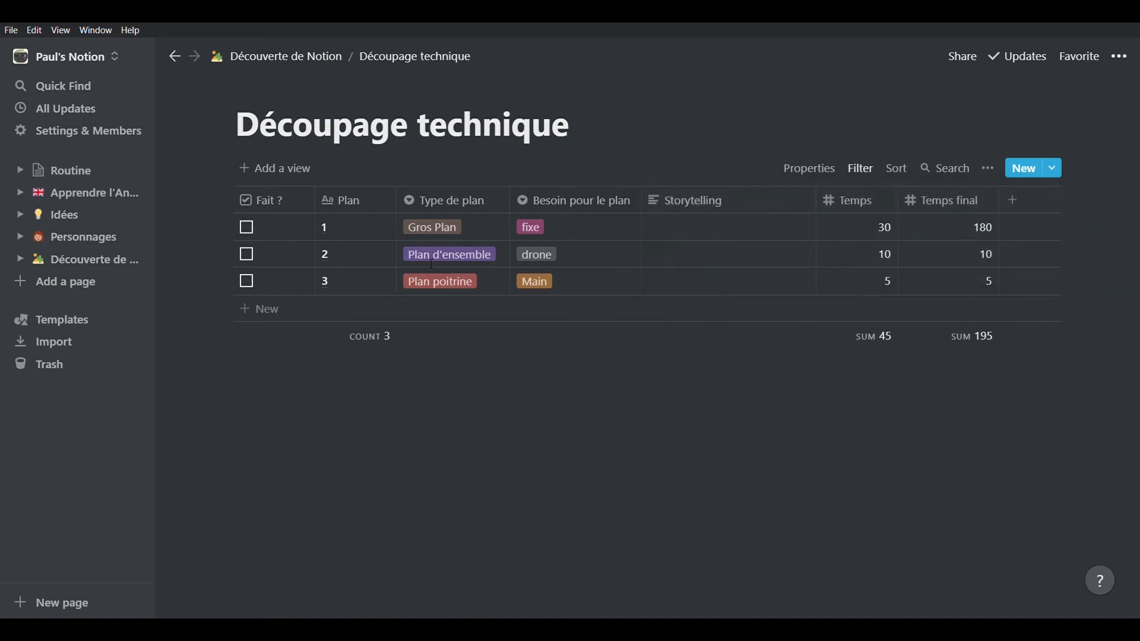
Step: Tick Fait ? for plan 1 and remove the Fait ? filter from the default view
click(247, 230)
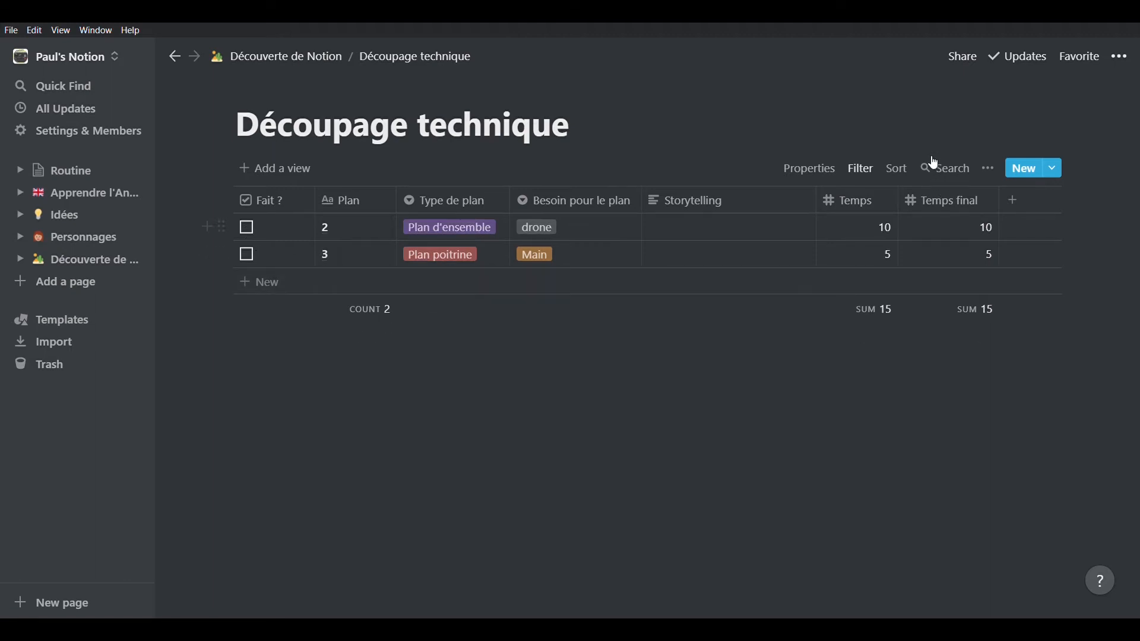
click(871, 170)
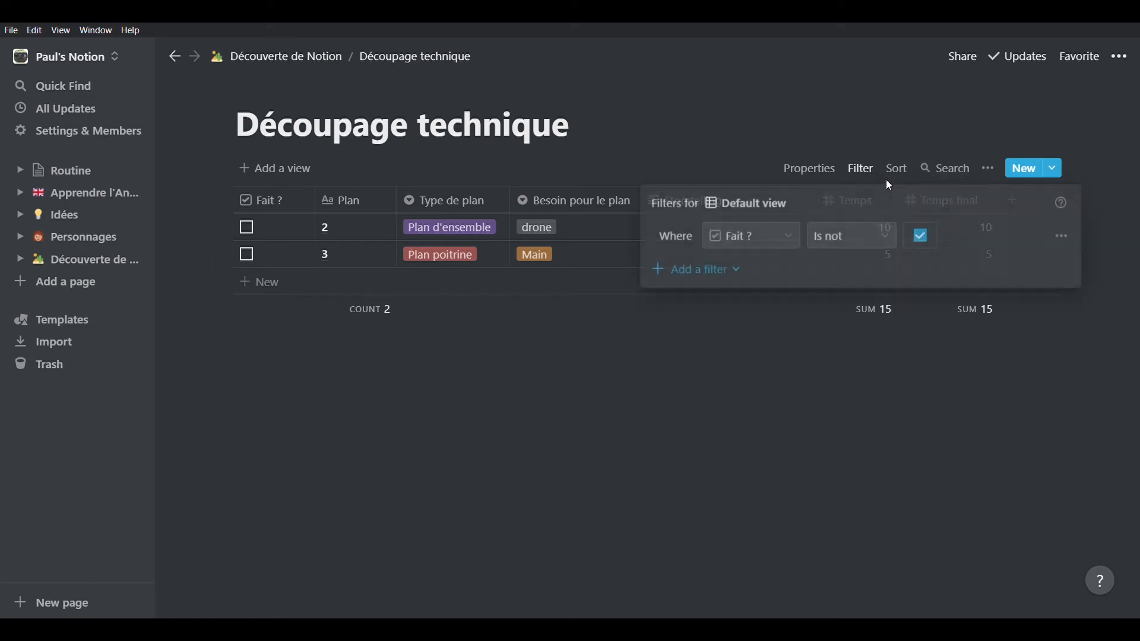
click(1063, 238)
click(1054, 260)
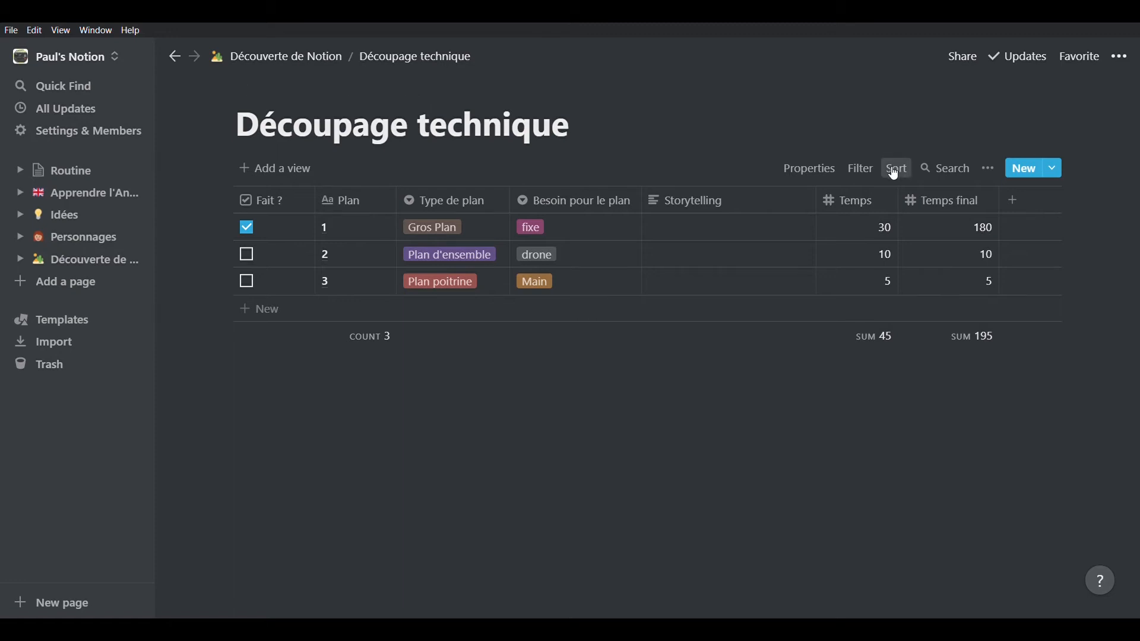
click(865, 168)
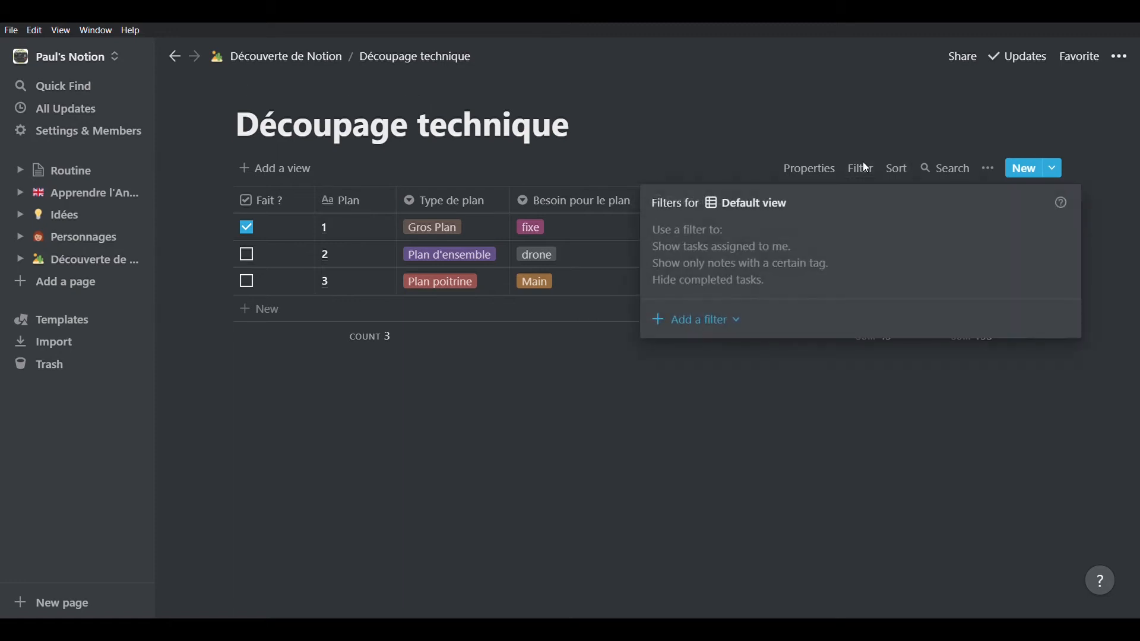
click(576, 383)
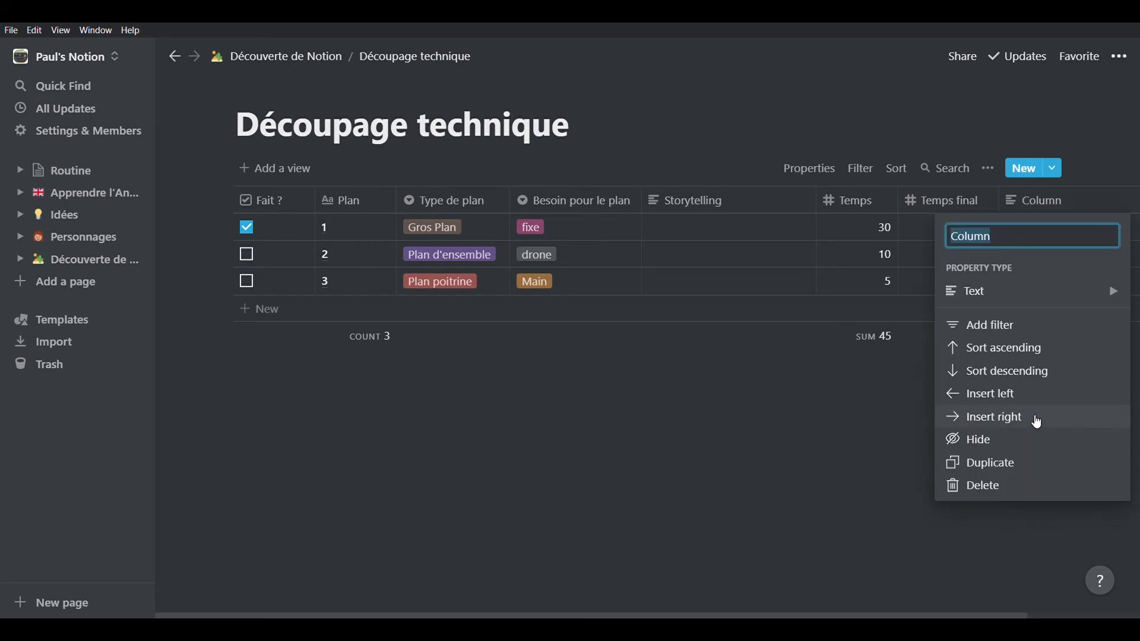
Step: Add a text column named "Scène" and move it between the Fait ? and Plan columns
text(Scenee)
mouse_move(991, 301)
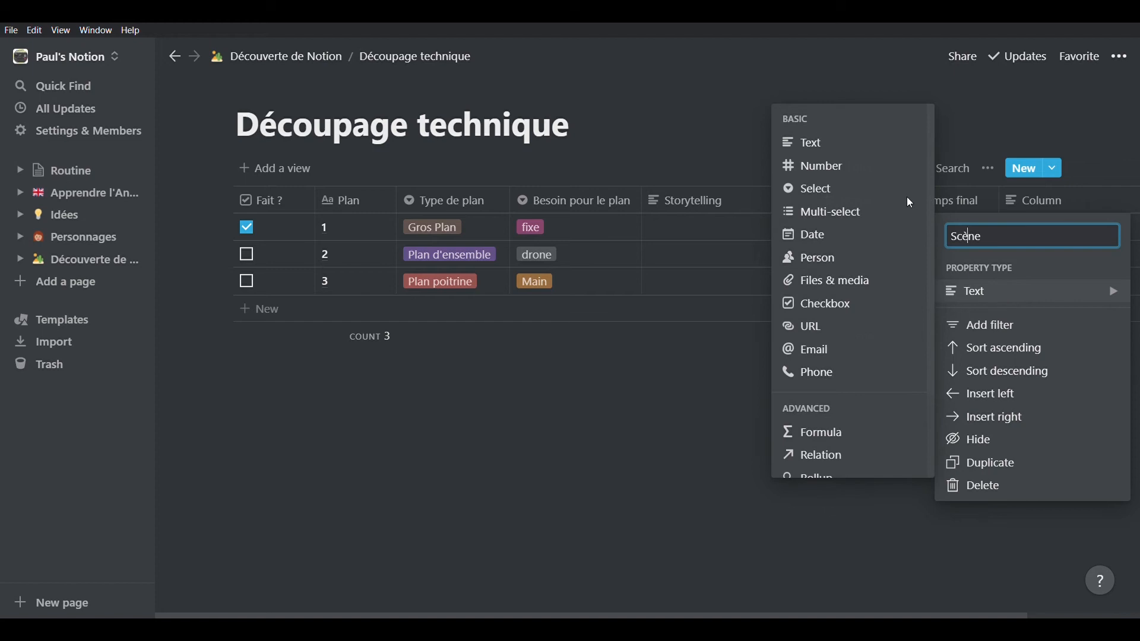
click(602, 369)
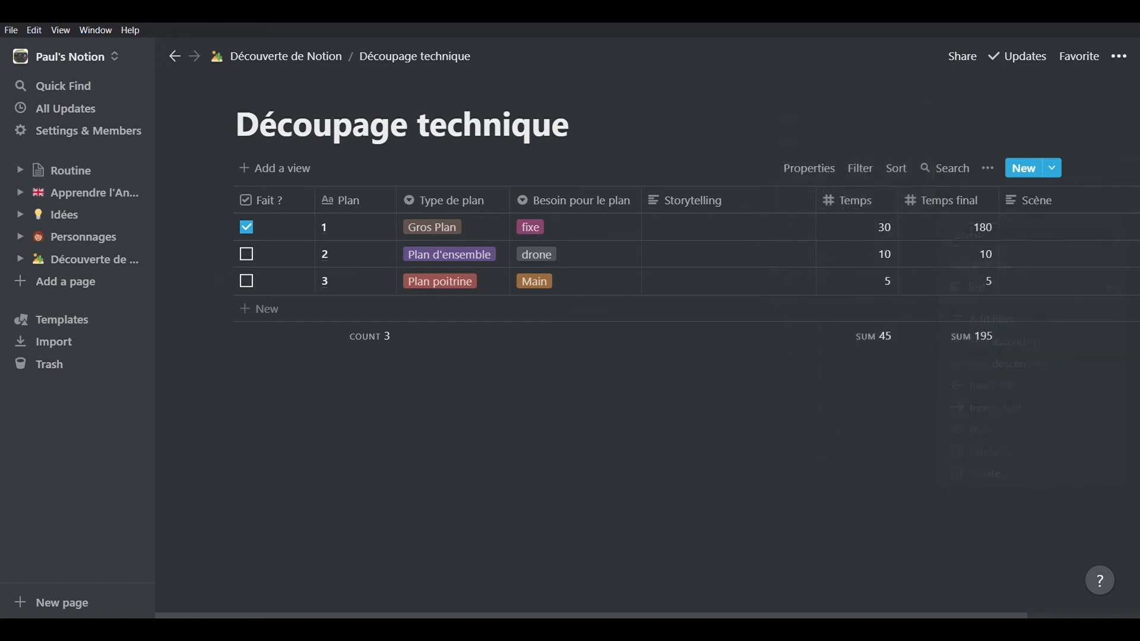
drag(1040, 201, 339, 203)
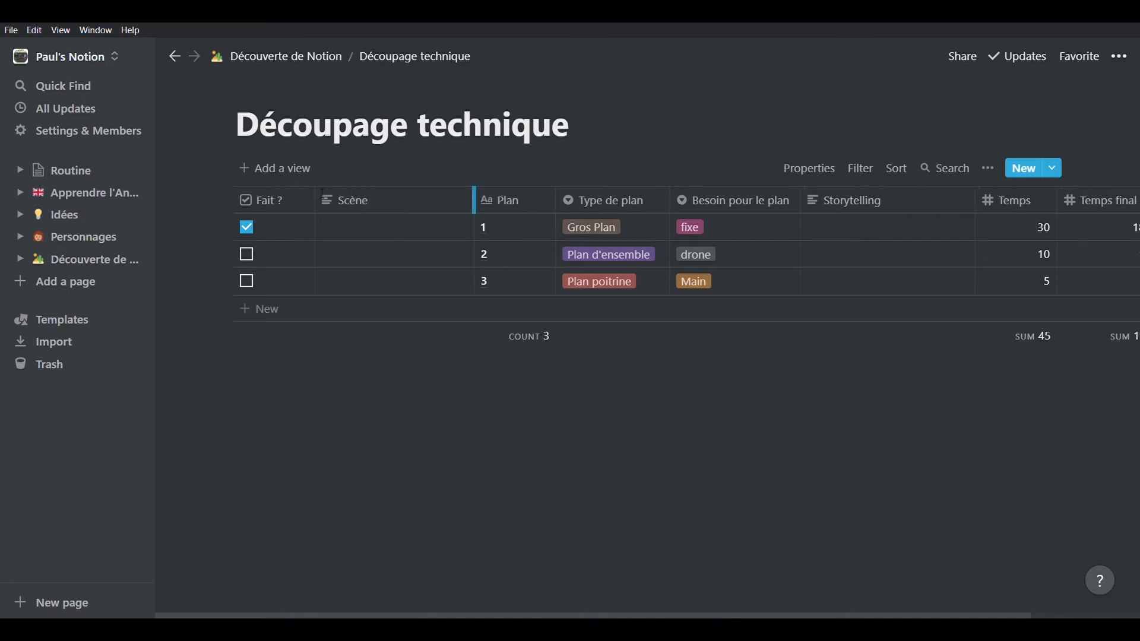
Step: Enter 1 as the Scène for plan 1
click(365, 222)
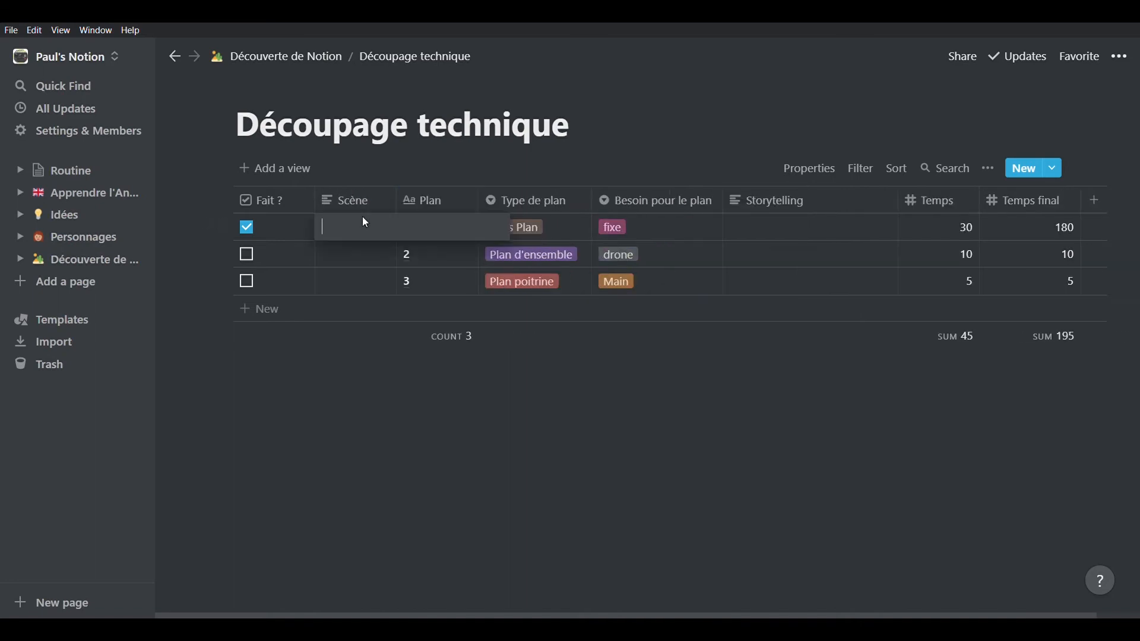
text(1)
key(Escape)
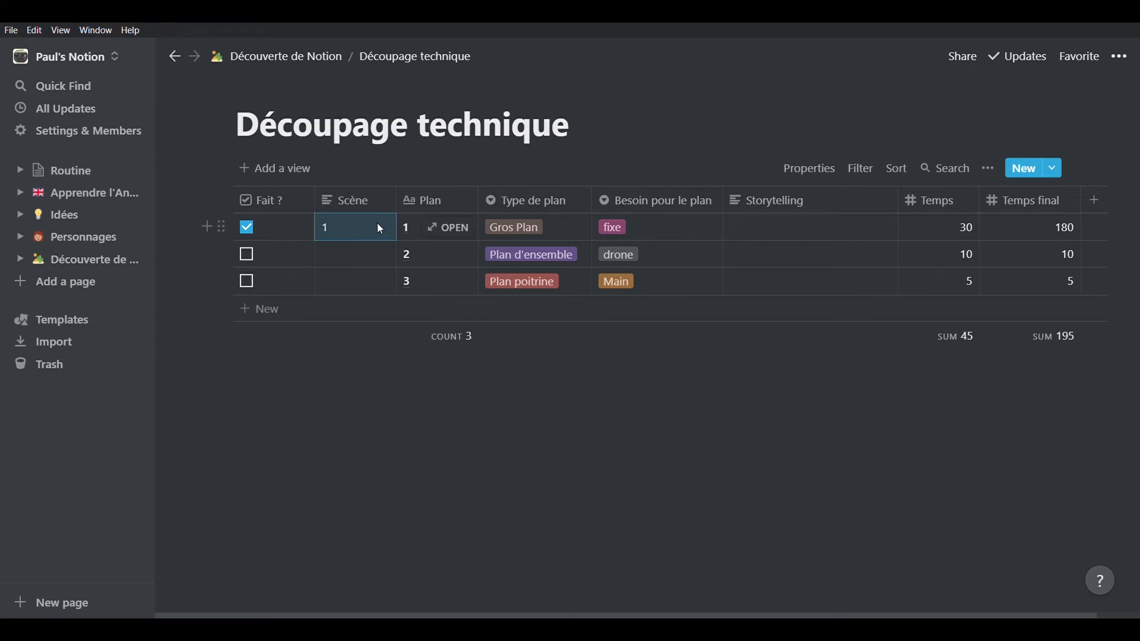
Step: Enter 1 as the Scène for plans 2 and 3, and narrow the Storytelling column slightly
drag(355, 249, 358, 280)
text(1 1)
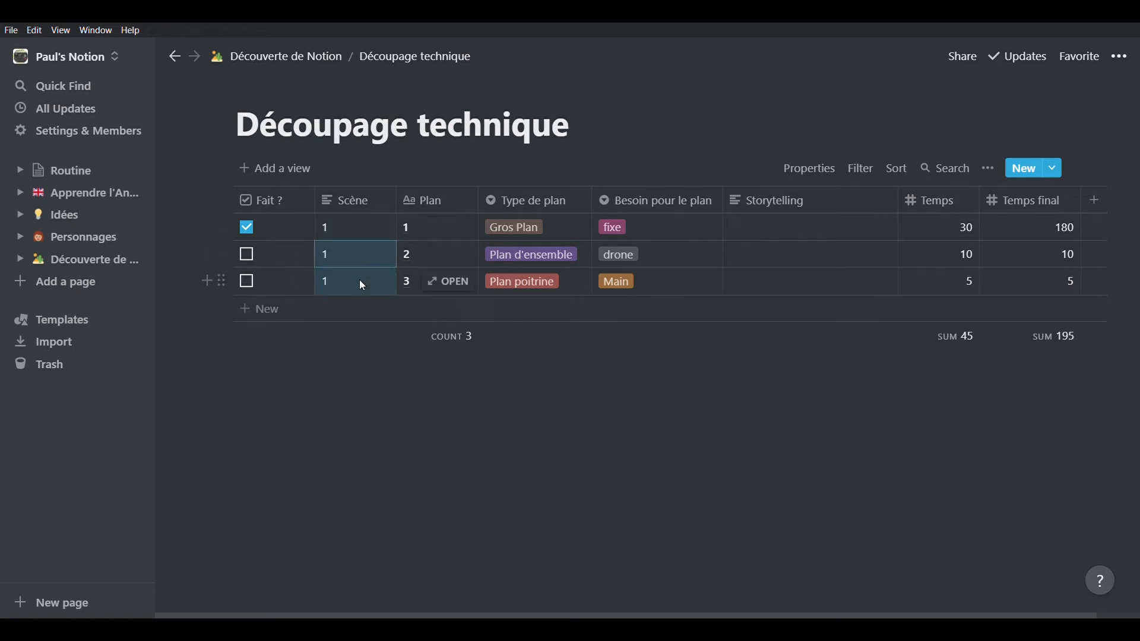
click(401, 404)
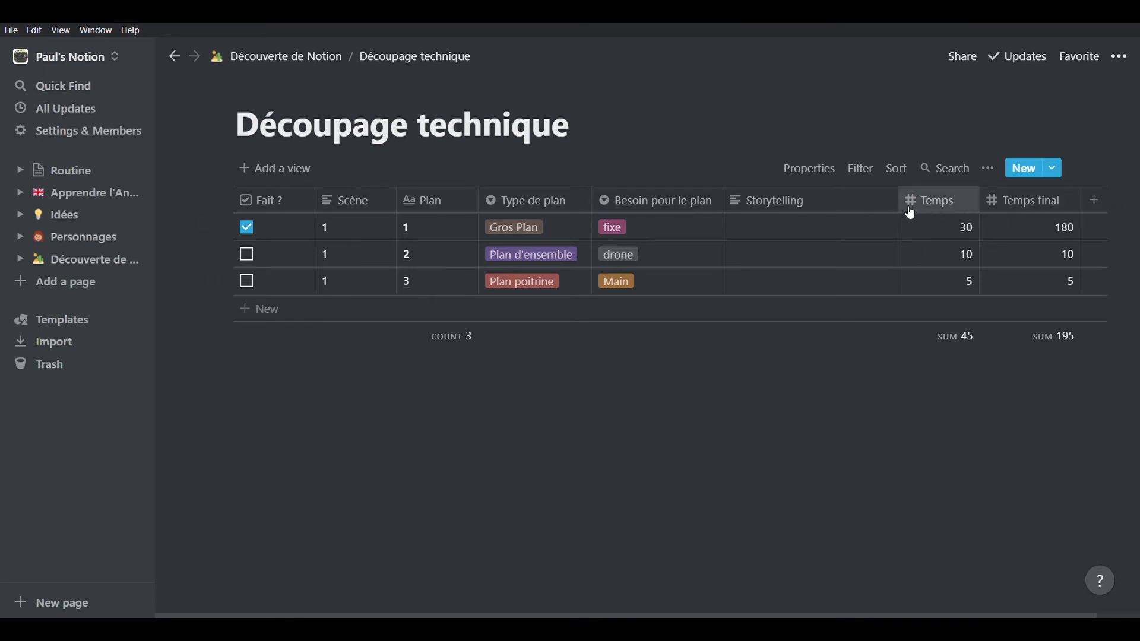
drag(897, 205, 869, 205)
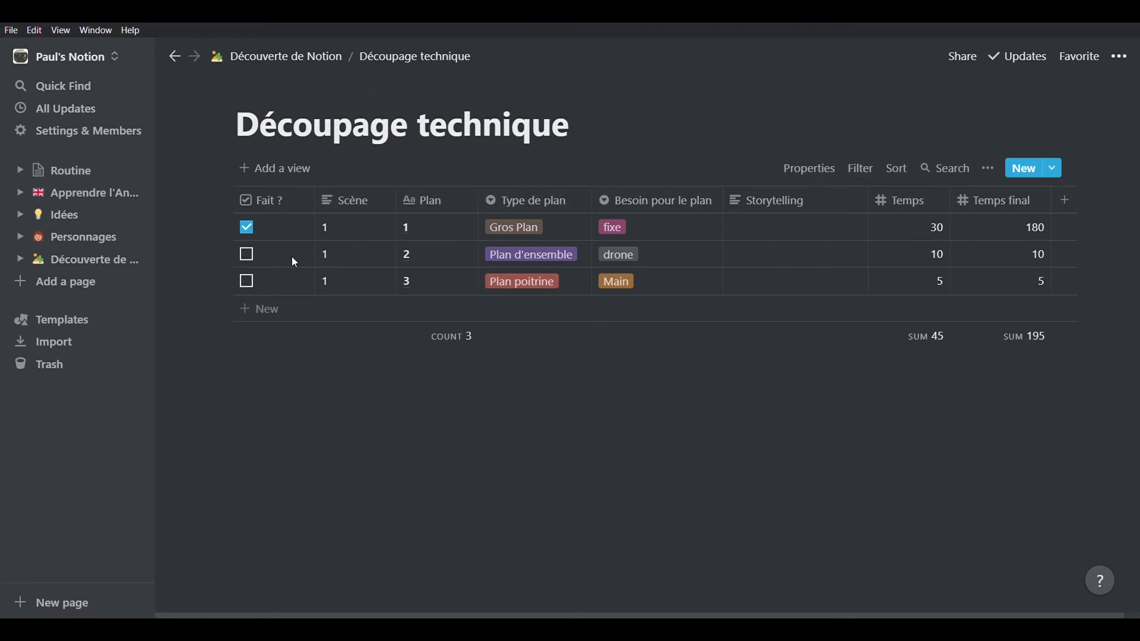
Step: Add a new row and paste a copy of the three existing plan rows starting from it
click(274, 313)
key(Escape)
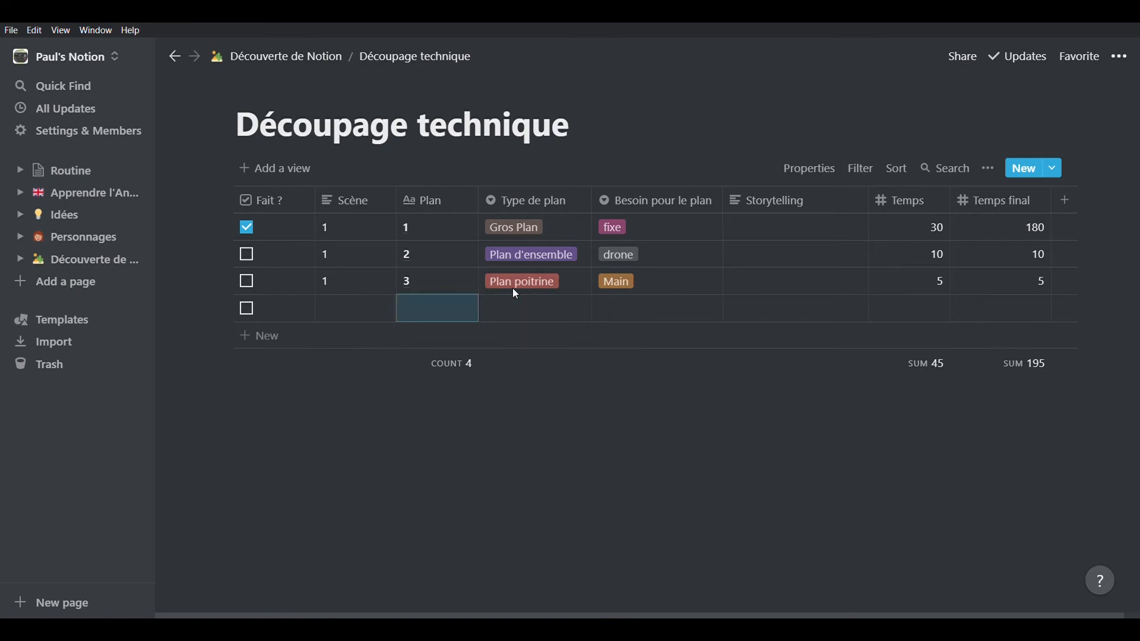
drag(286, 228, 1053, 282)
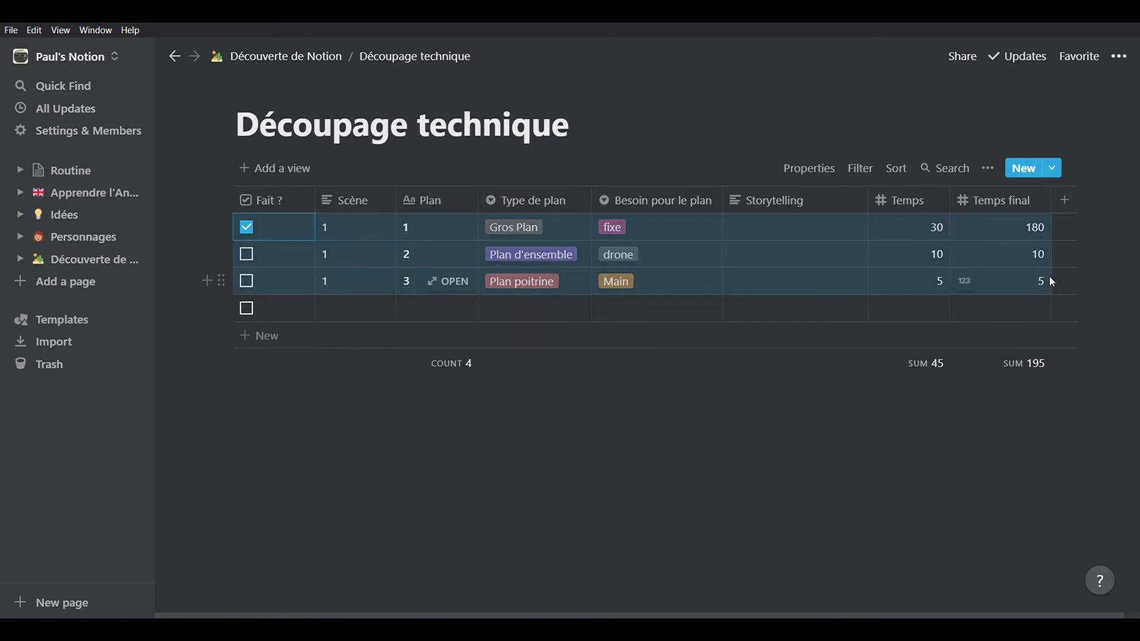
click(341, 308)
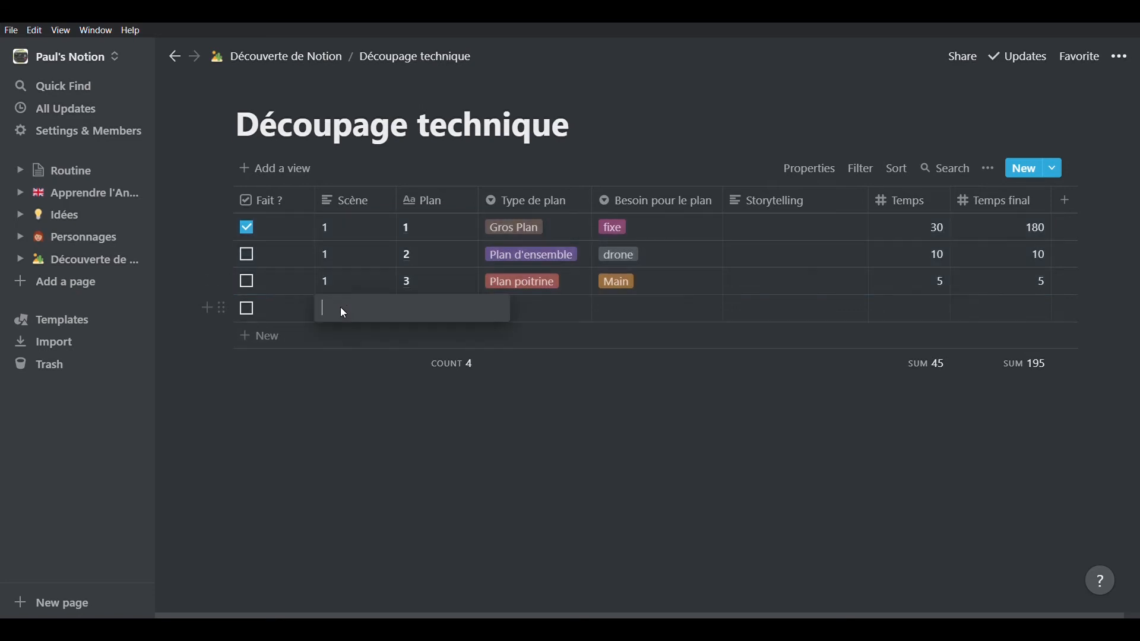
key(Escape)
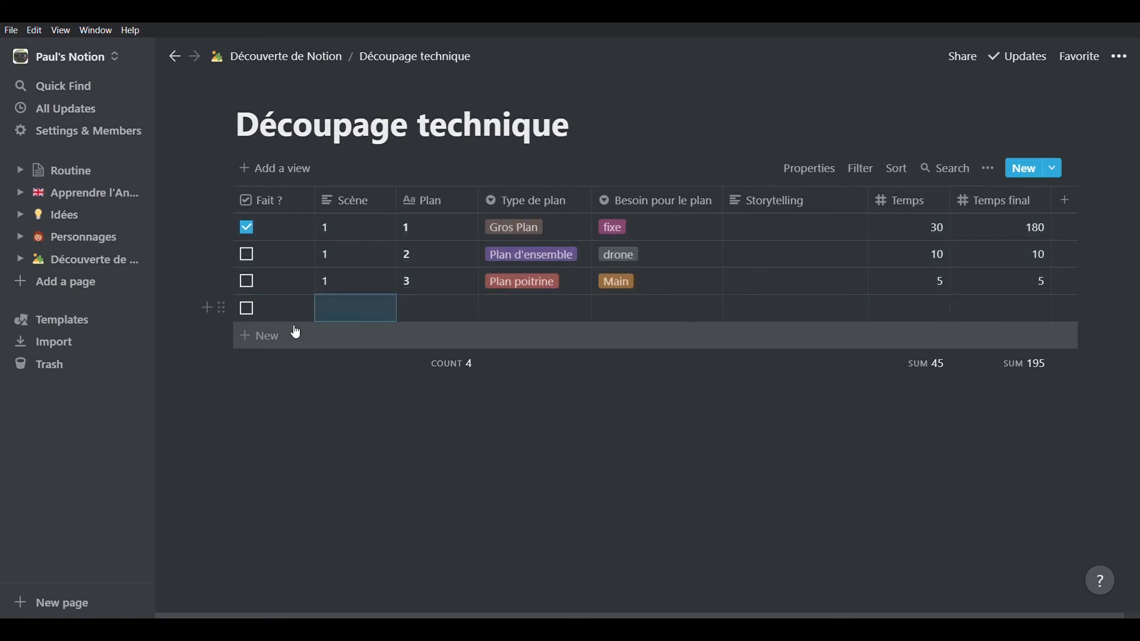
drag(290, 307, 1030, 324)
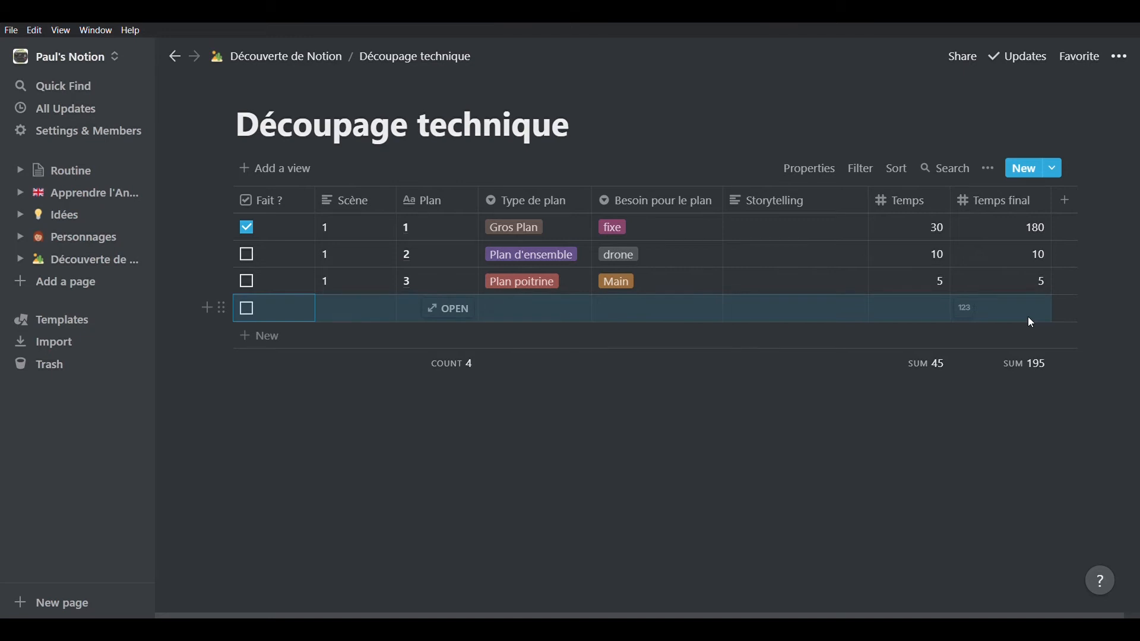
key(ctrl+v)
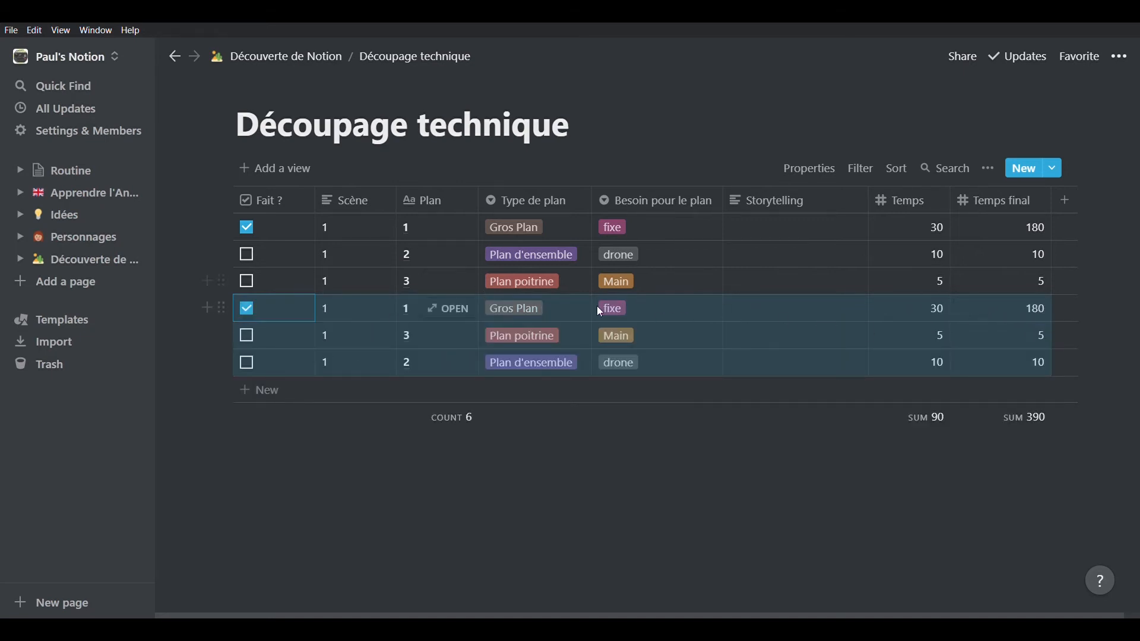
Step: Set Besoin pour le plan to drone for the copied plan 1 and plan 3 rows
click(622, 317)
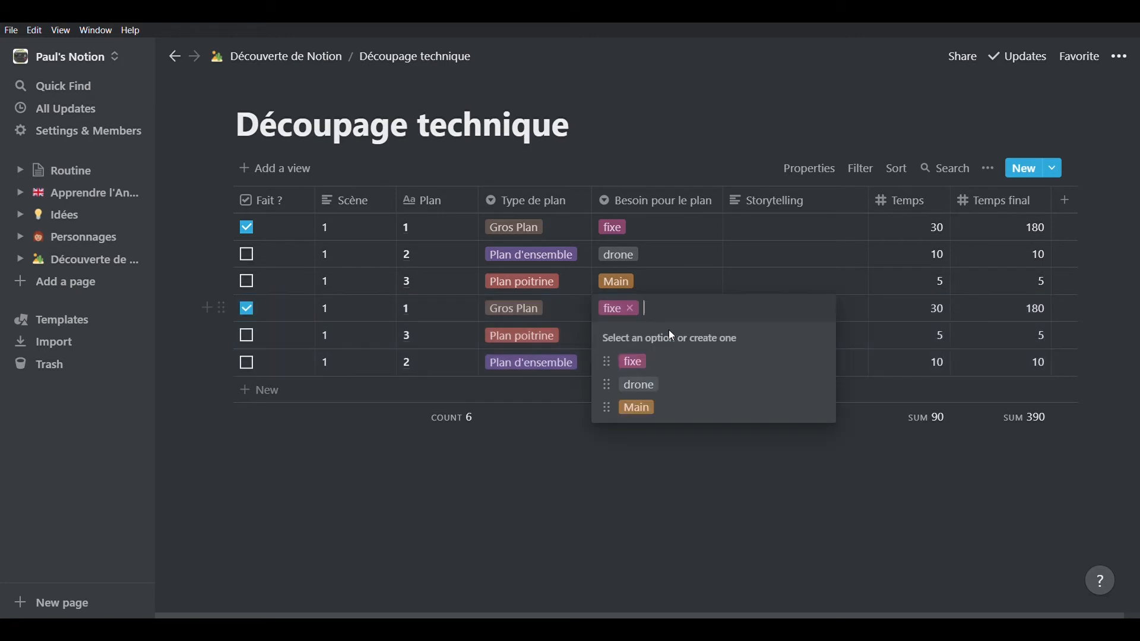
click(656, 383)
click(638, 345)
click(646, 411)
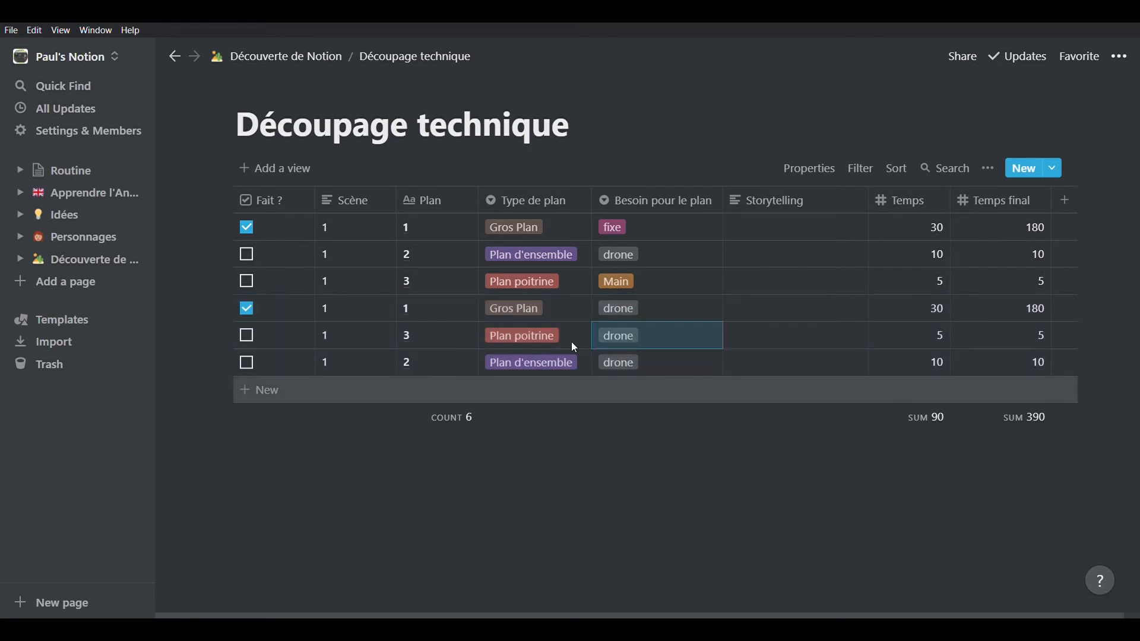
click(549, 343)
click(579, 502)
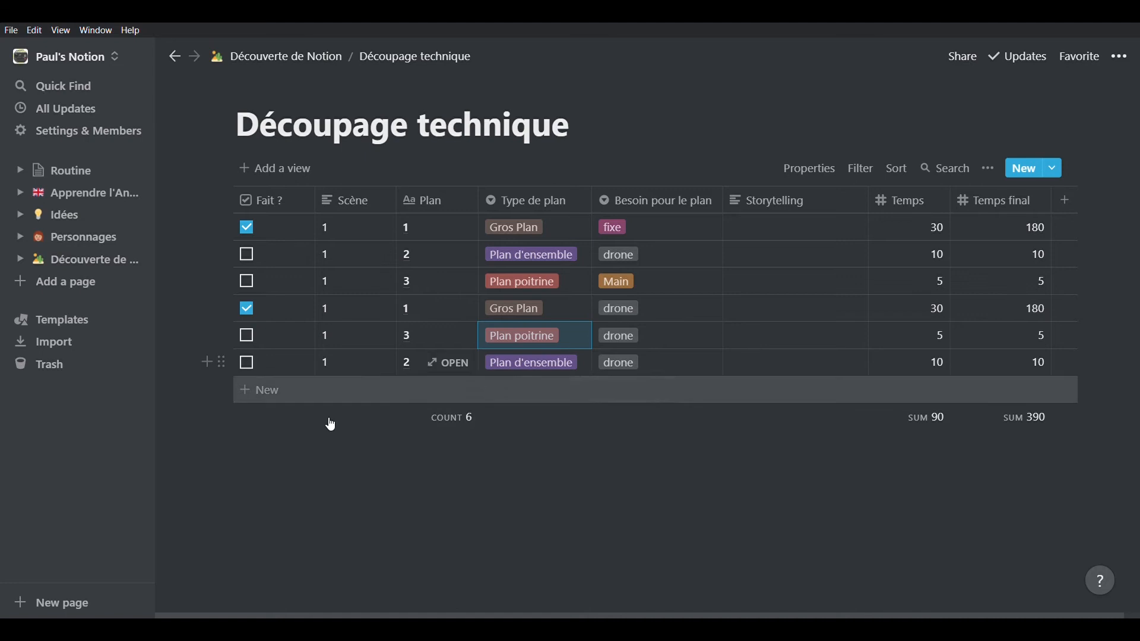
Step: Set the Scène to 2 for all three copied plan rows
click(339, 310)
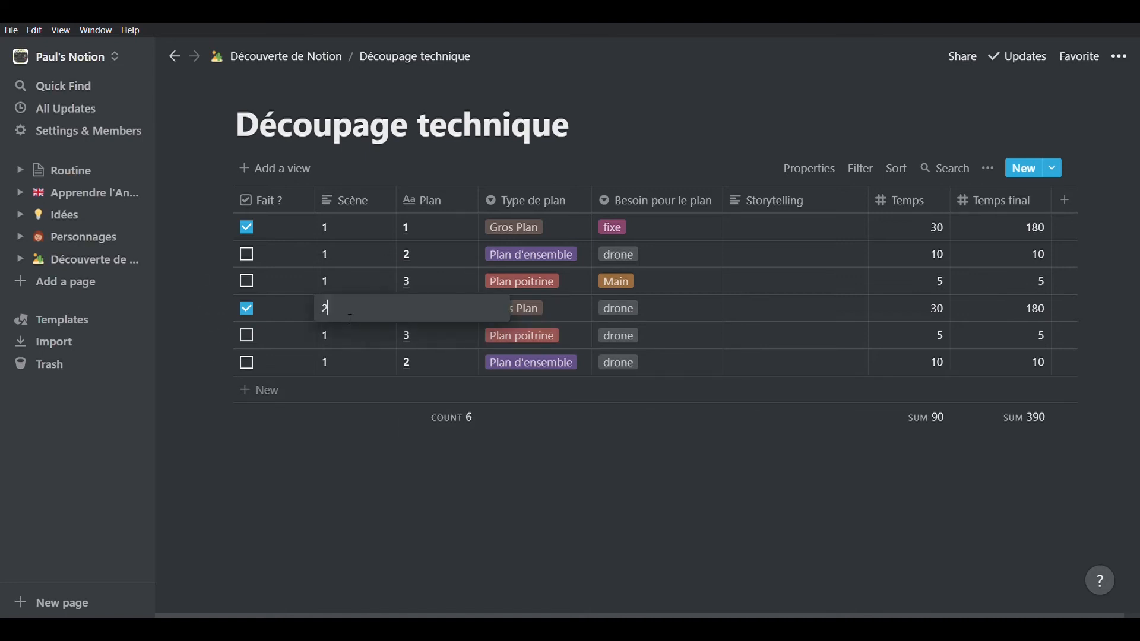
key(Escape)
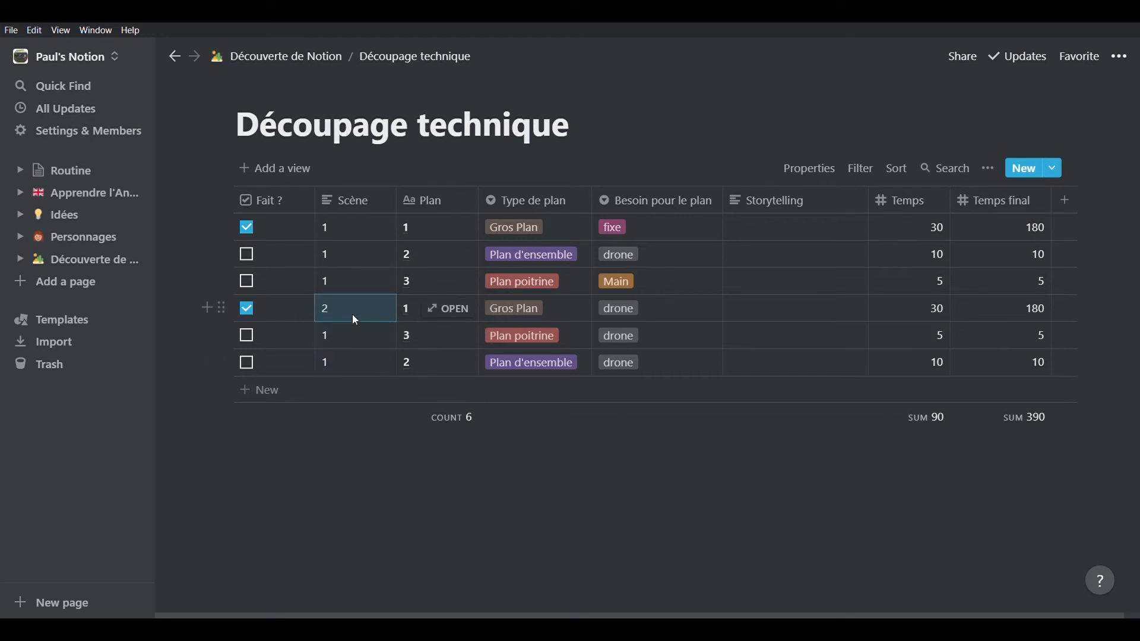
drag(352, 338, 350, 361)
text(2)
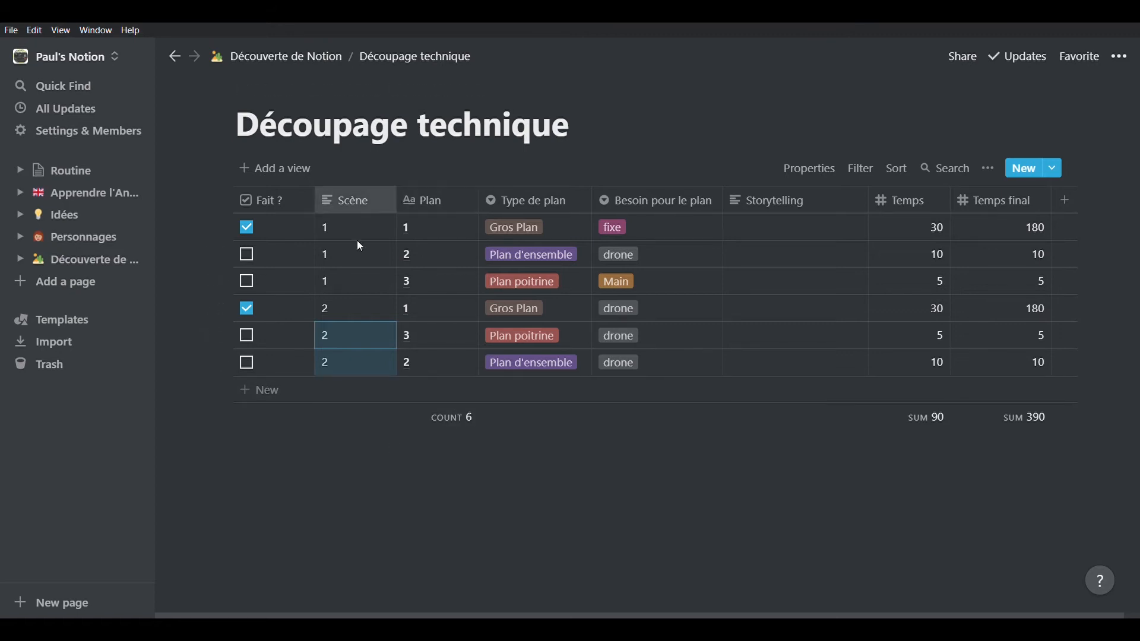
Step: Filter the default view to rows where Scène contains 1
click(862, 169)
click(714, 327)
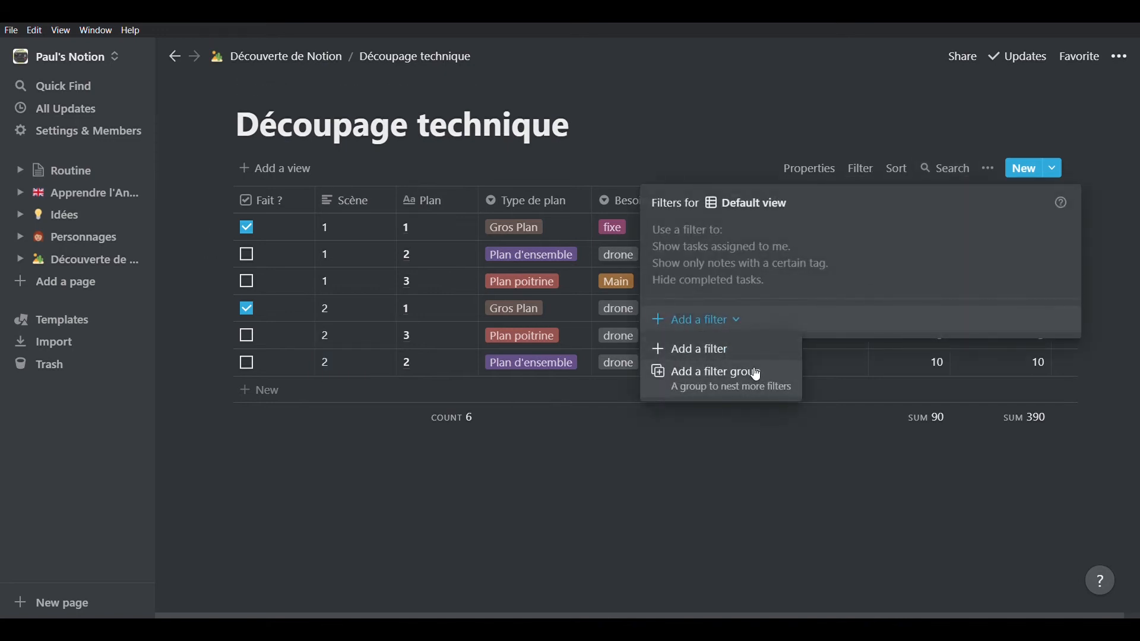
click(745, 351)
click(769, 240)
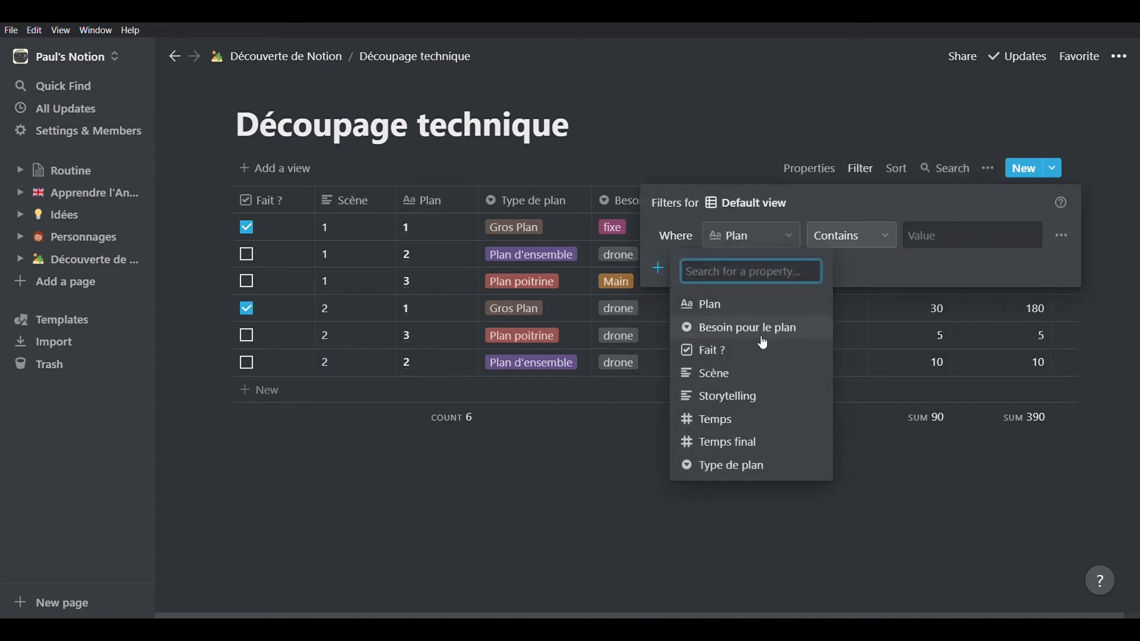
click(731, 375)
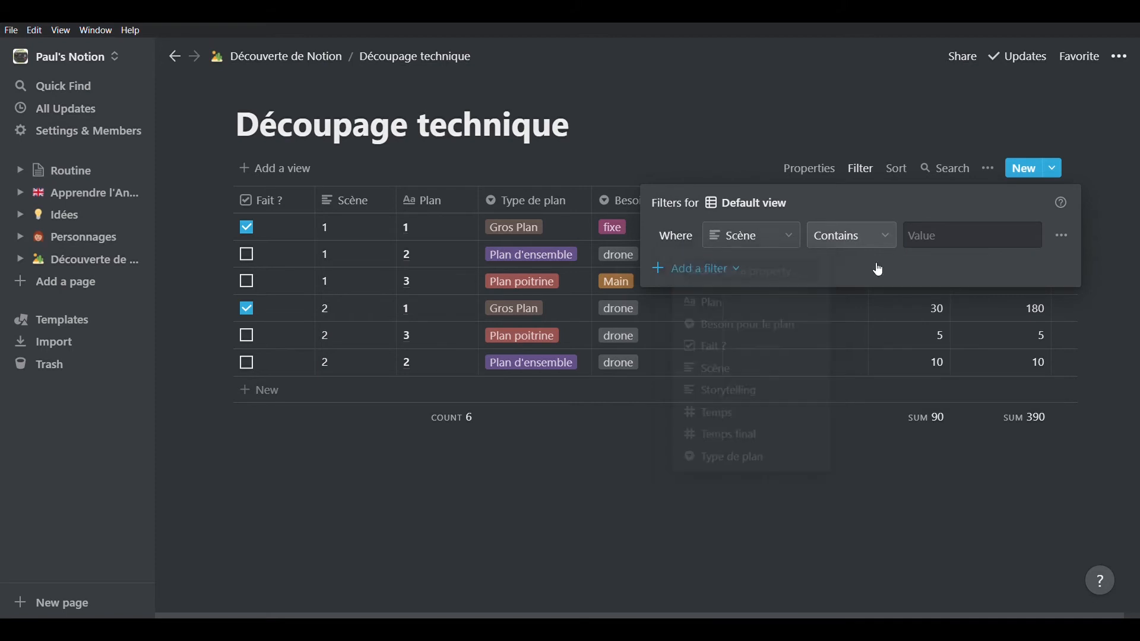
click(865, 234)
click(936, 243)
click(903, 240)
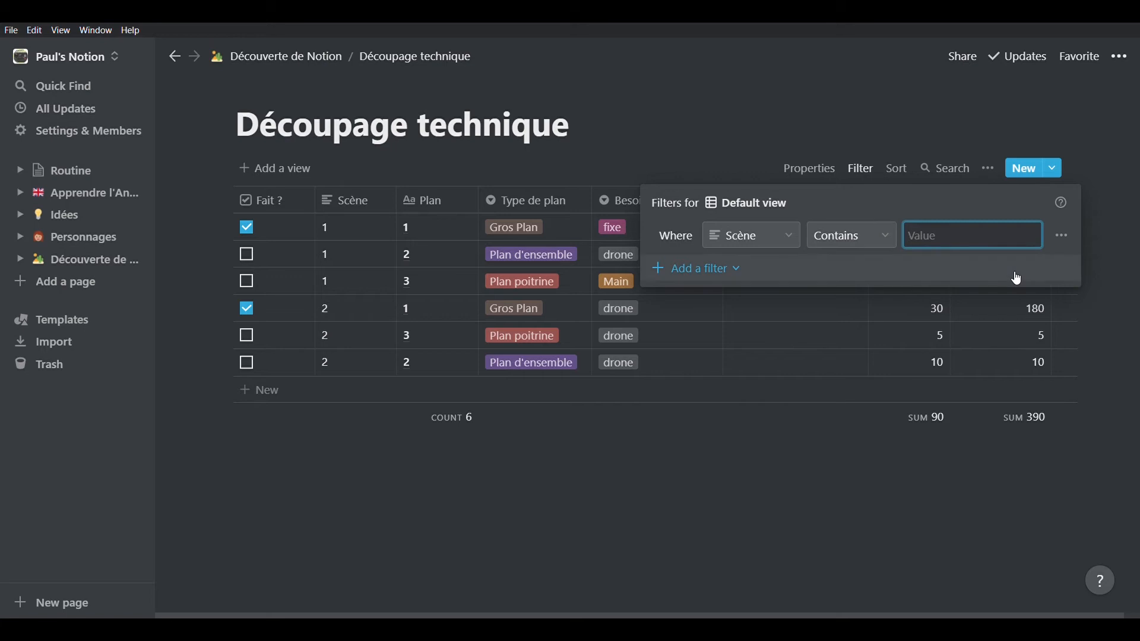
text(1)
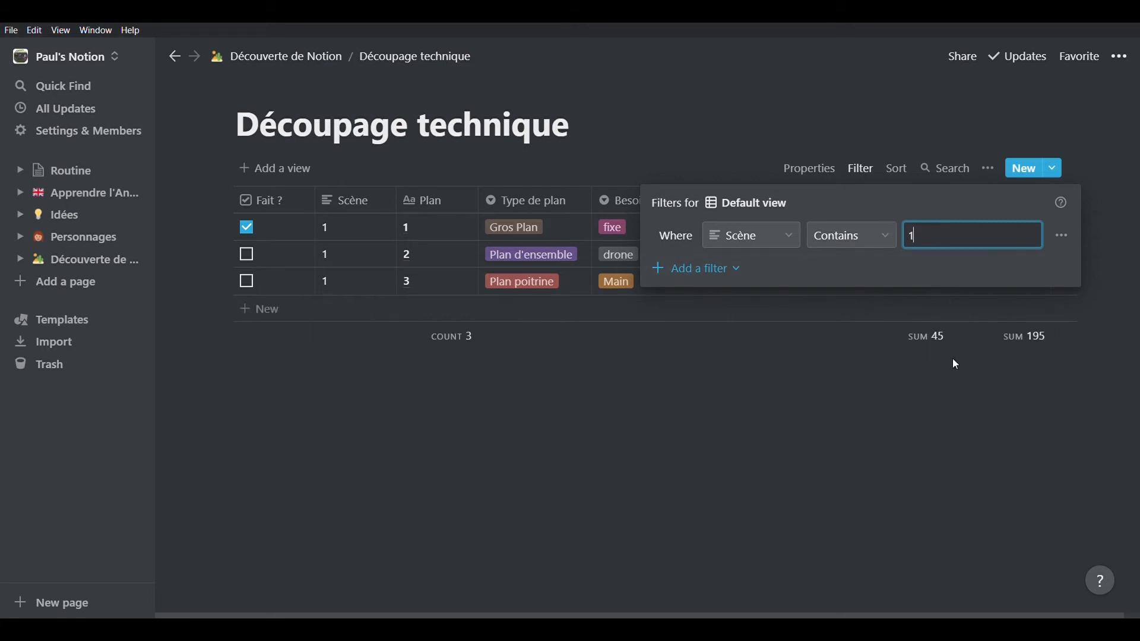
click(871, 455)
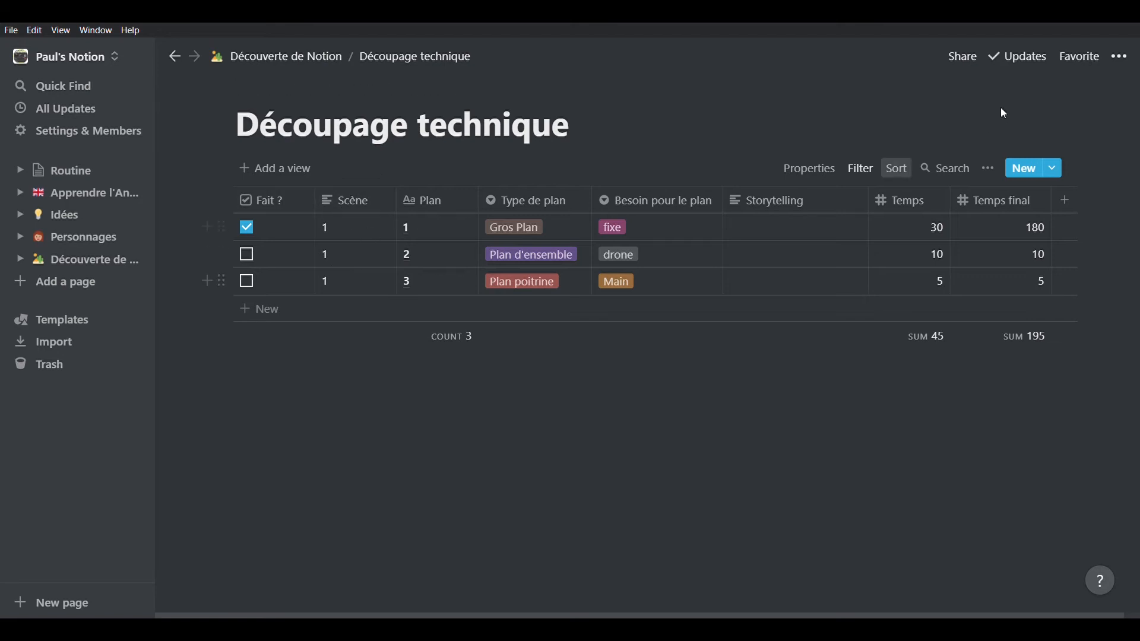
Step: Hide the Scène property in the default view and widen the Storytelling column
click(830, 172)
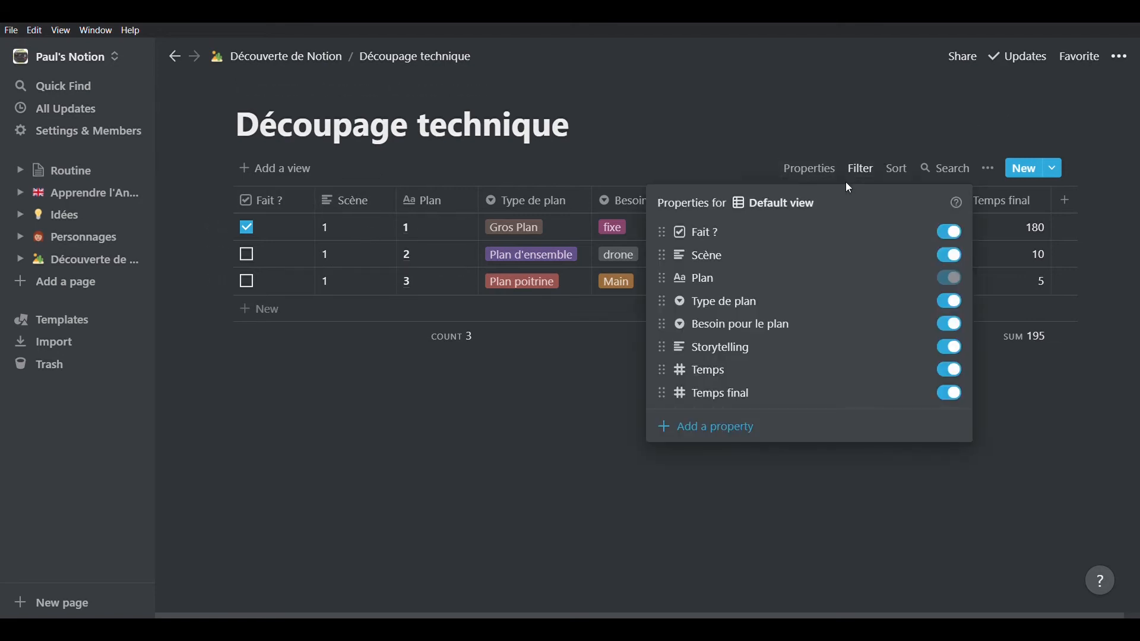
click(952, 256)
click(572, 344)
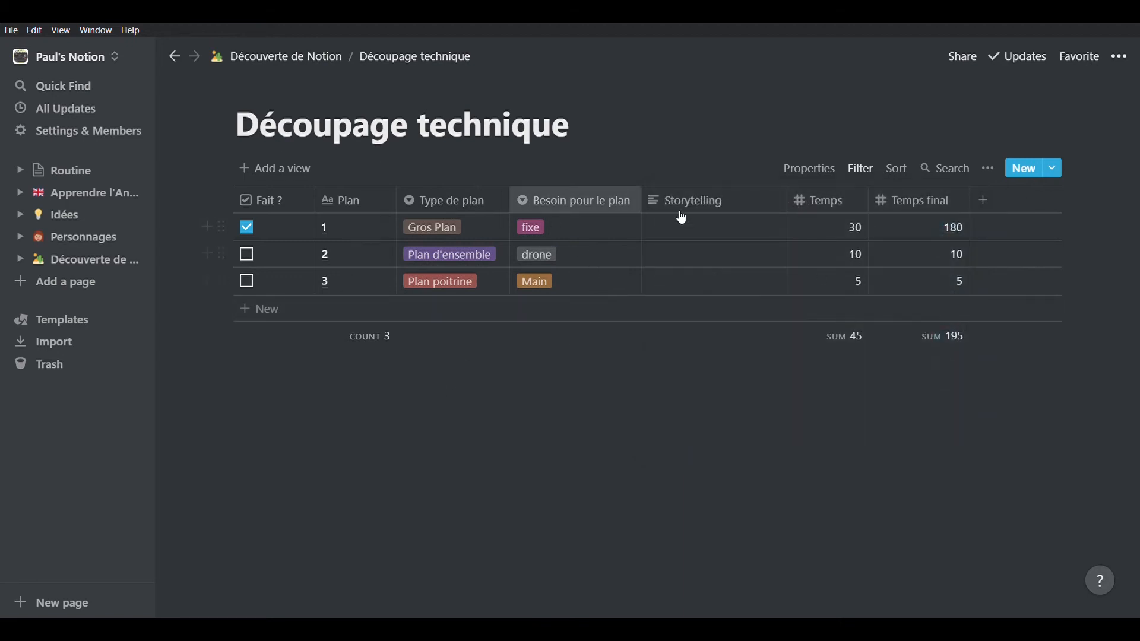
drag(789, 205, 835, 205)
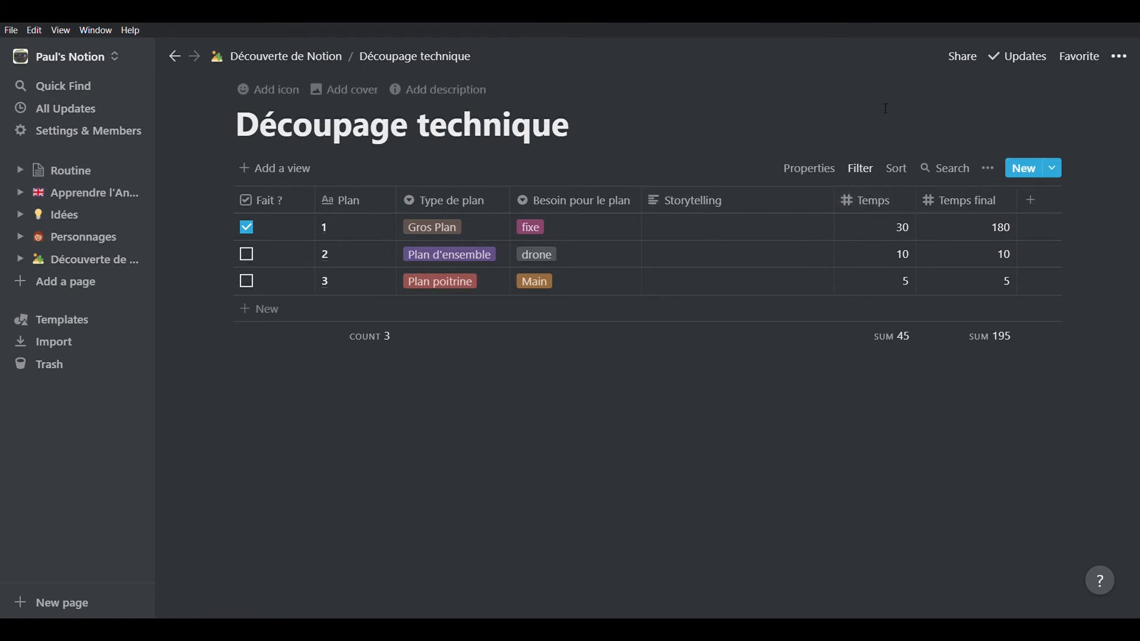
Step: Sort the default view by Fait ? in ascending order
click(896, 169)
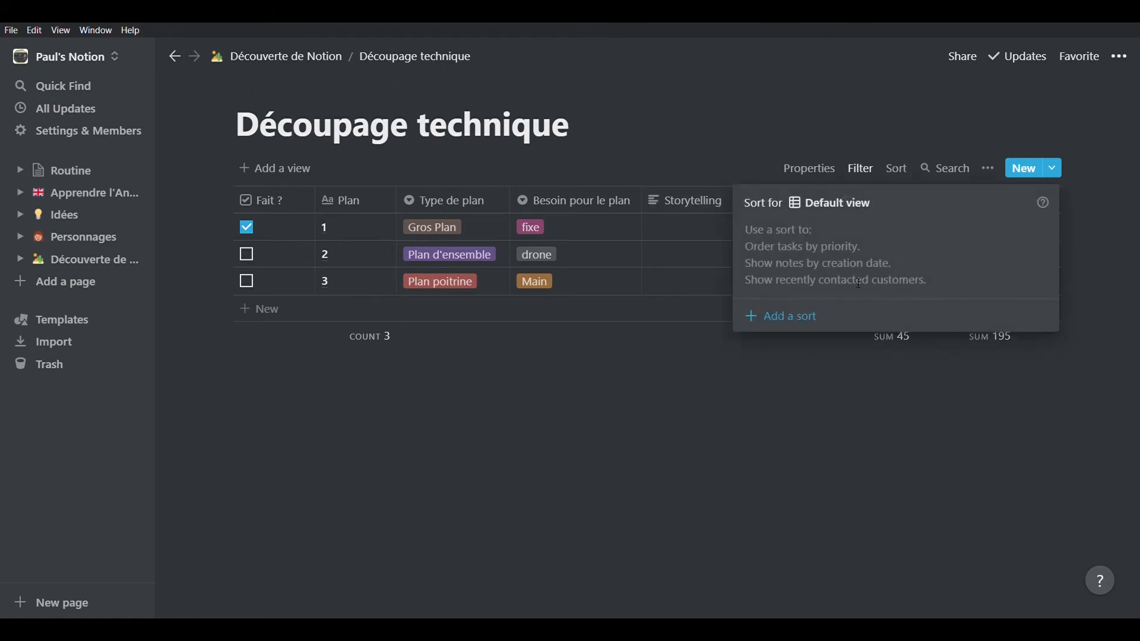
click(799, 315)
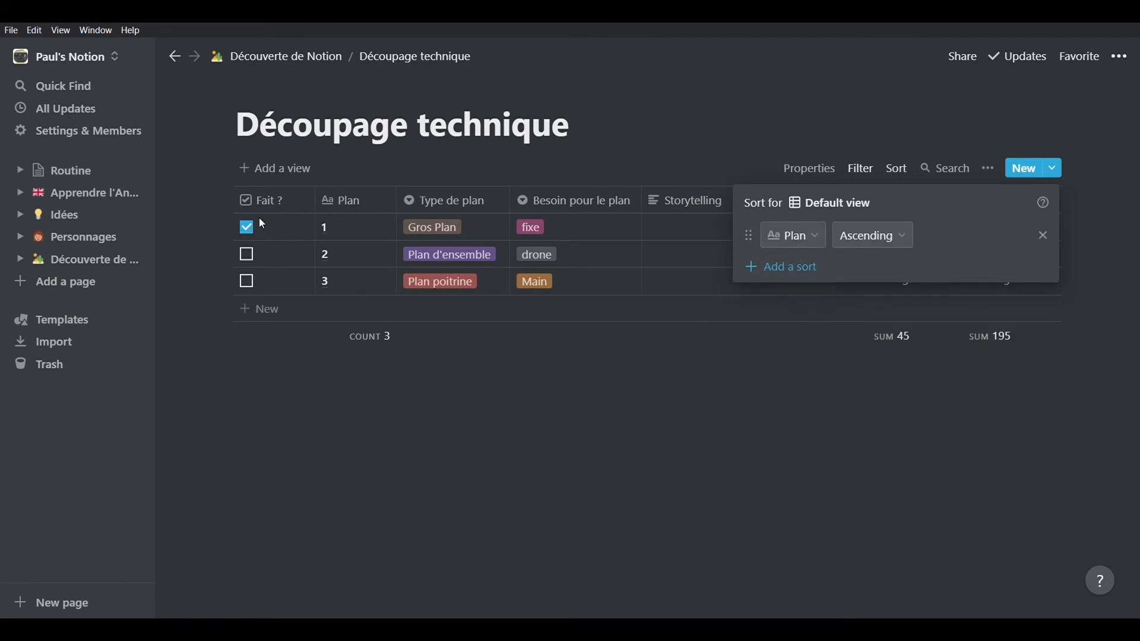
click(799, 238)
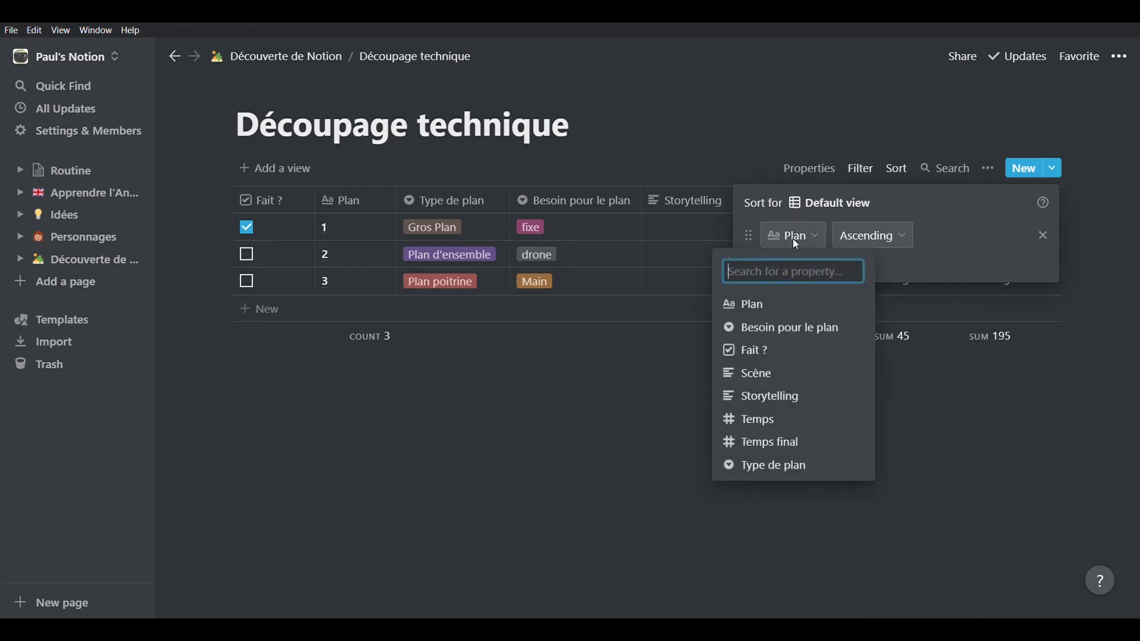
click(831, 351)
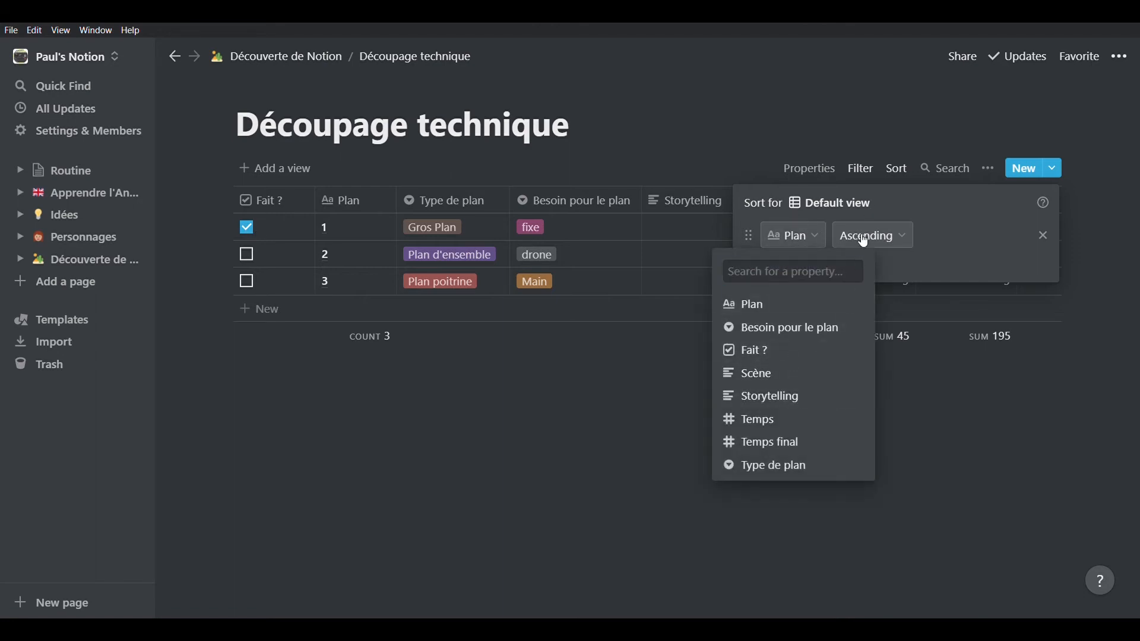
click(884, 234)
click(896, 168)
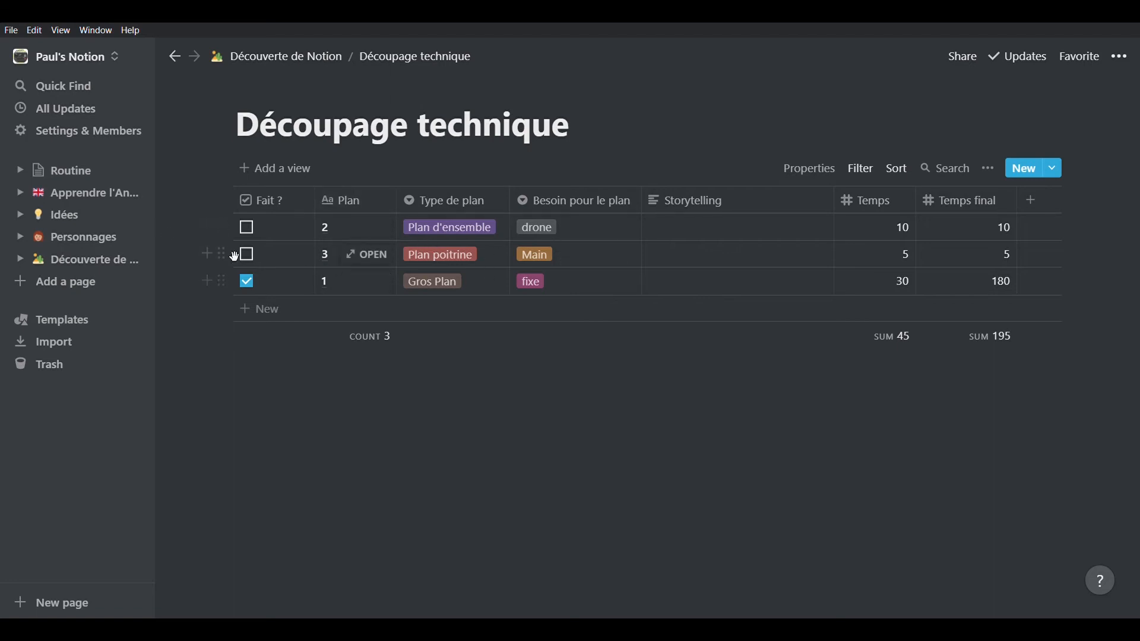
Step: Move the plan 3 row above plan 2 and decline removing the view's sorting
drag(221, 253, 241, 228)
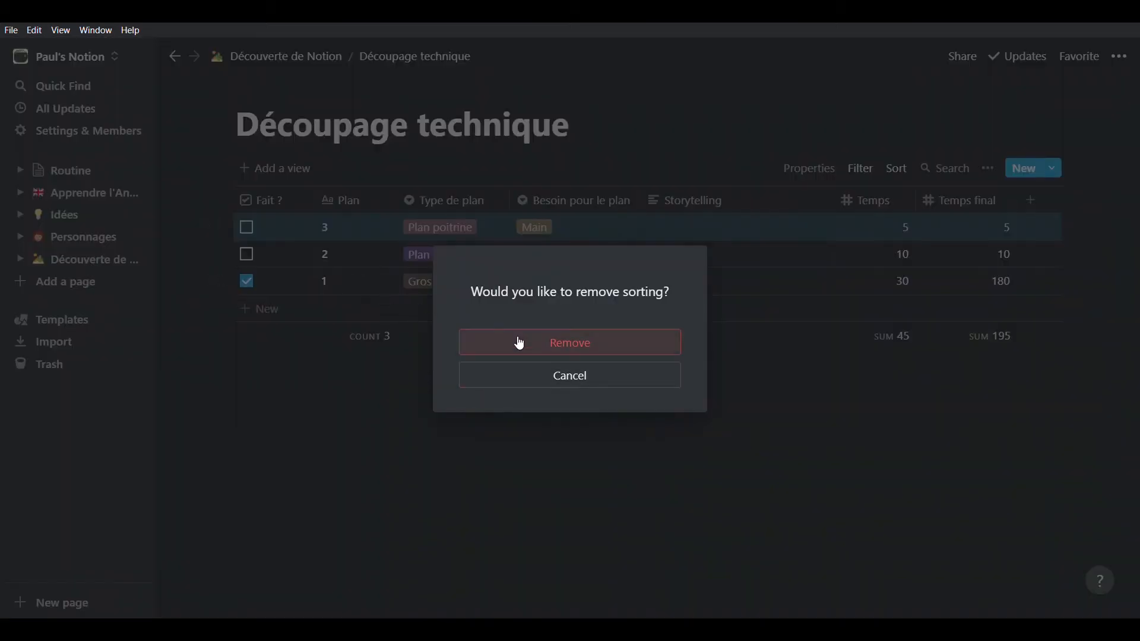
click(545, 385)
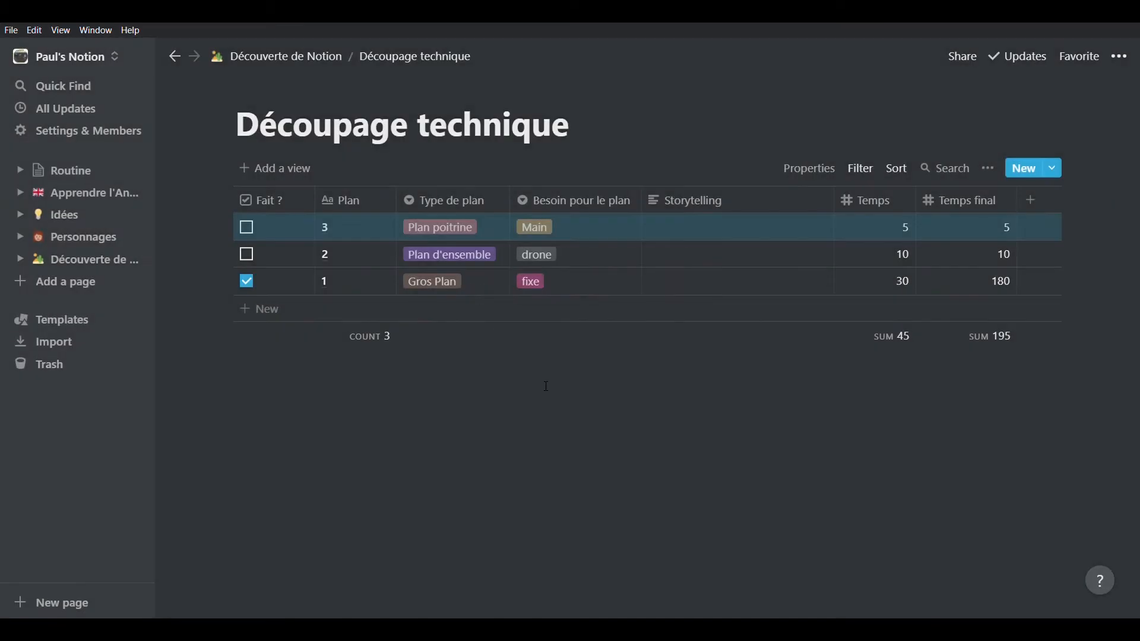
click(464, 390)
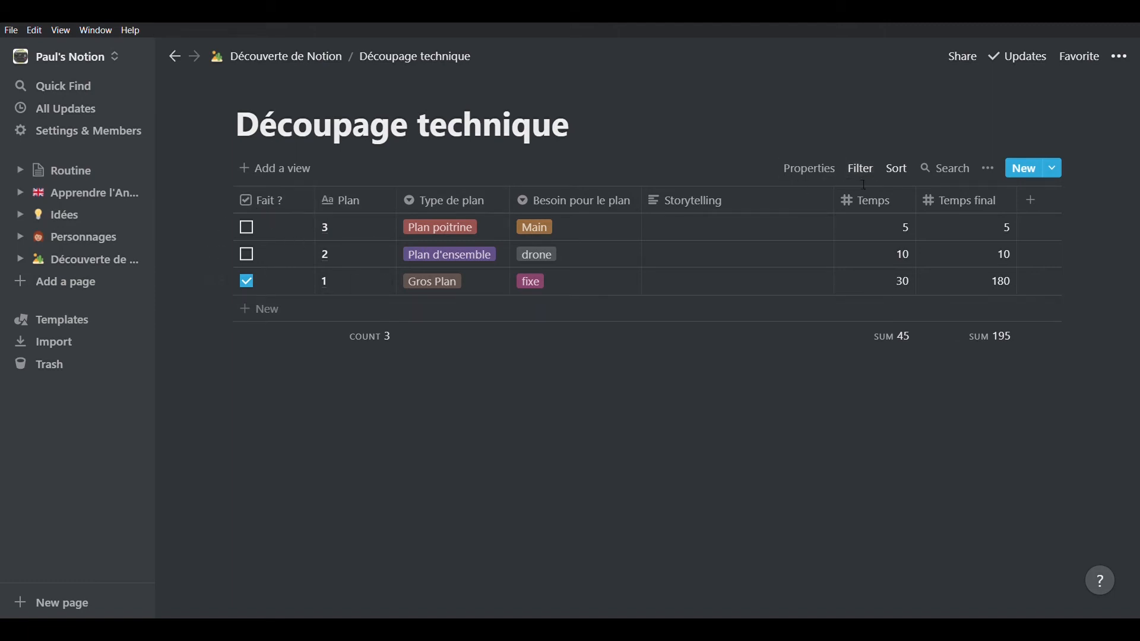
Step: Add a second sort to the default view by Plan in ascending order, below the Fait ? sort
click(896, 168)
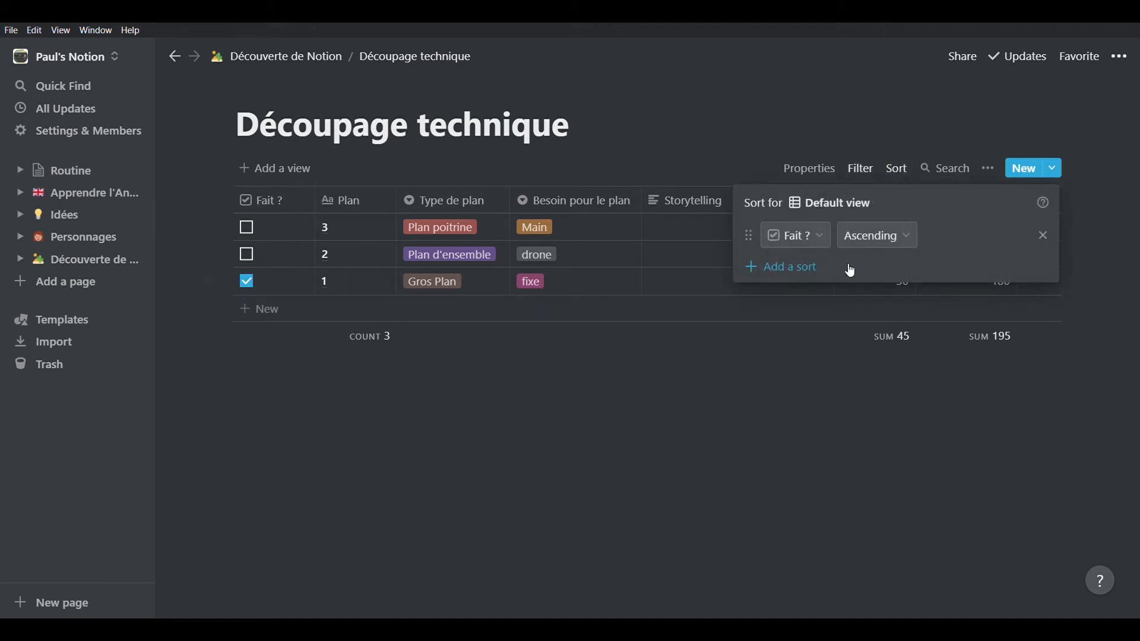
click(809, 262)
click(815, 273)
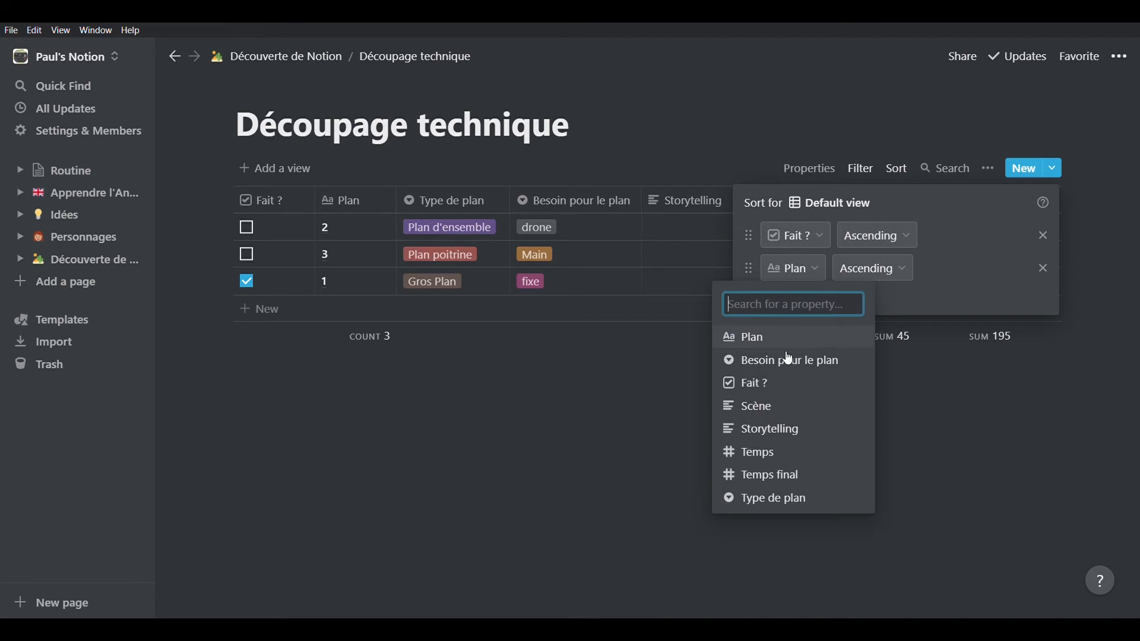
click(944, 265)
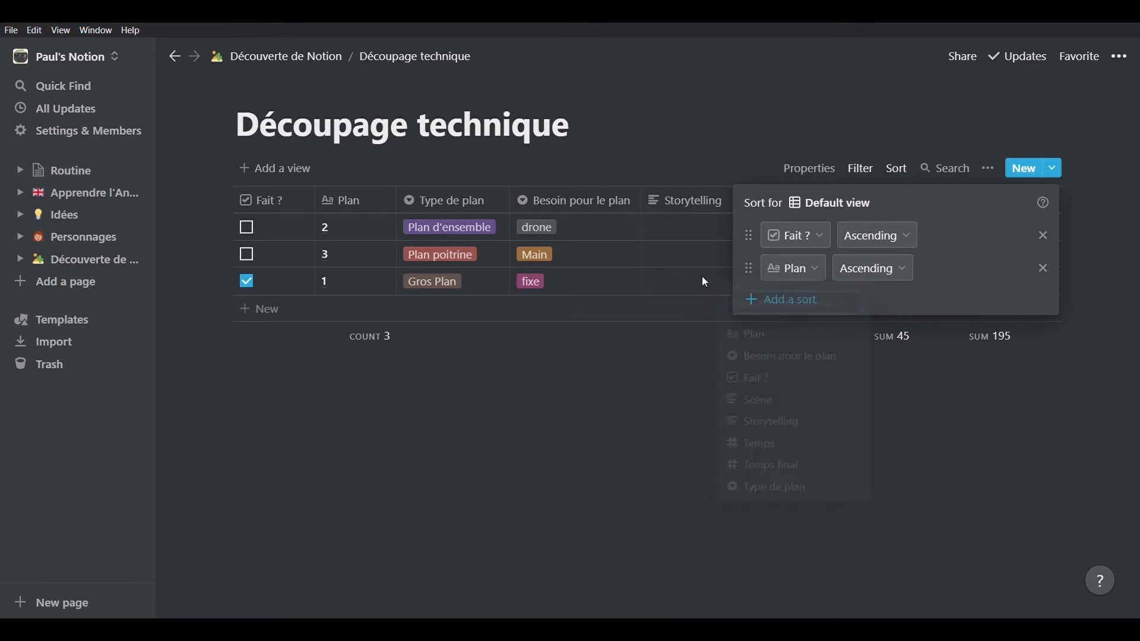
Step: Clear plan 1's Fait ? checkbox and tick it again to test the two-level sorting
click(469, 362)
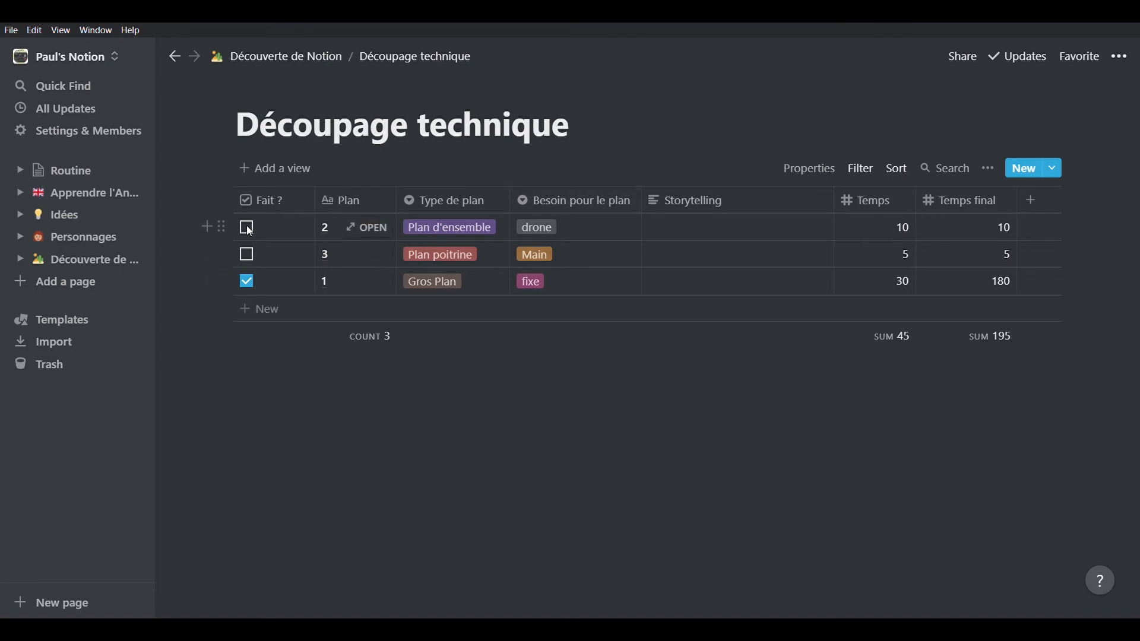
click(247, 282)
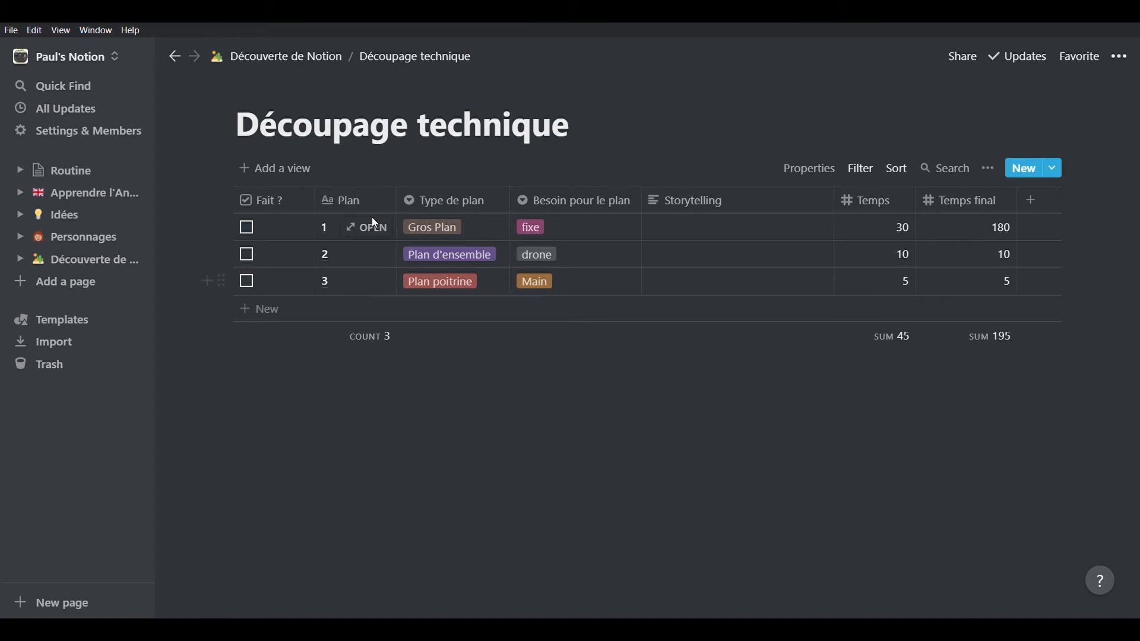
click(248, 228)
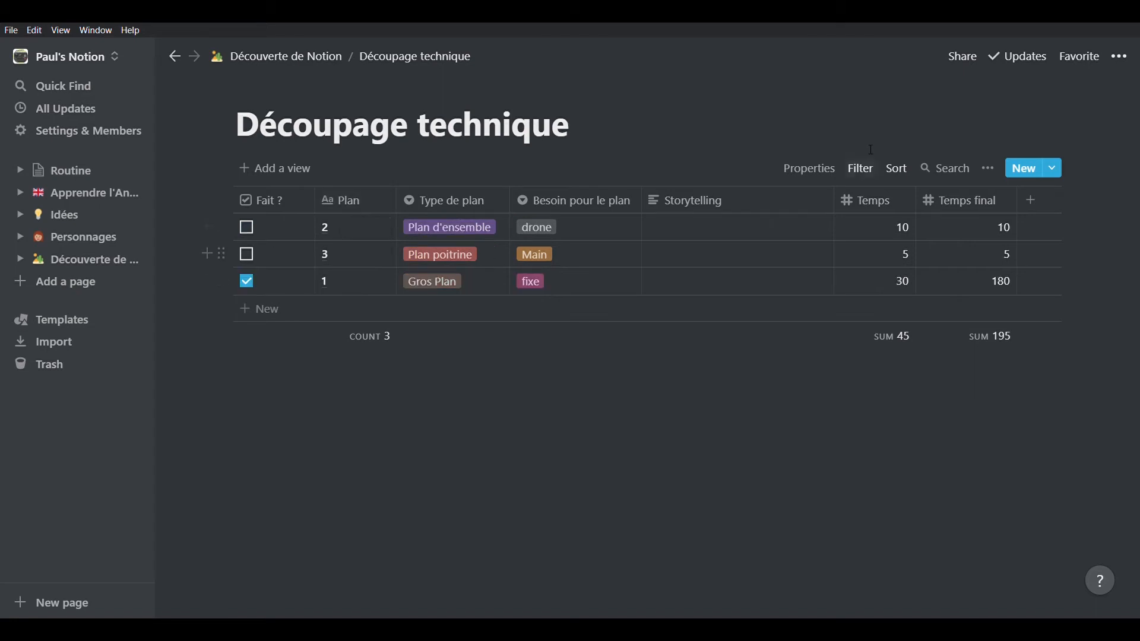
Step: Remove the Plan sort from the default view and clear plan 1's Fait ? checkbox
click(897, 168)
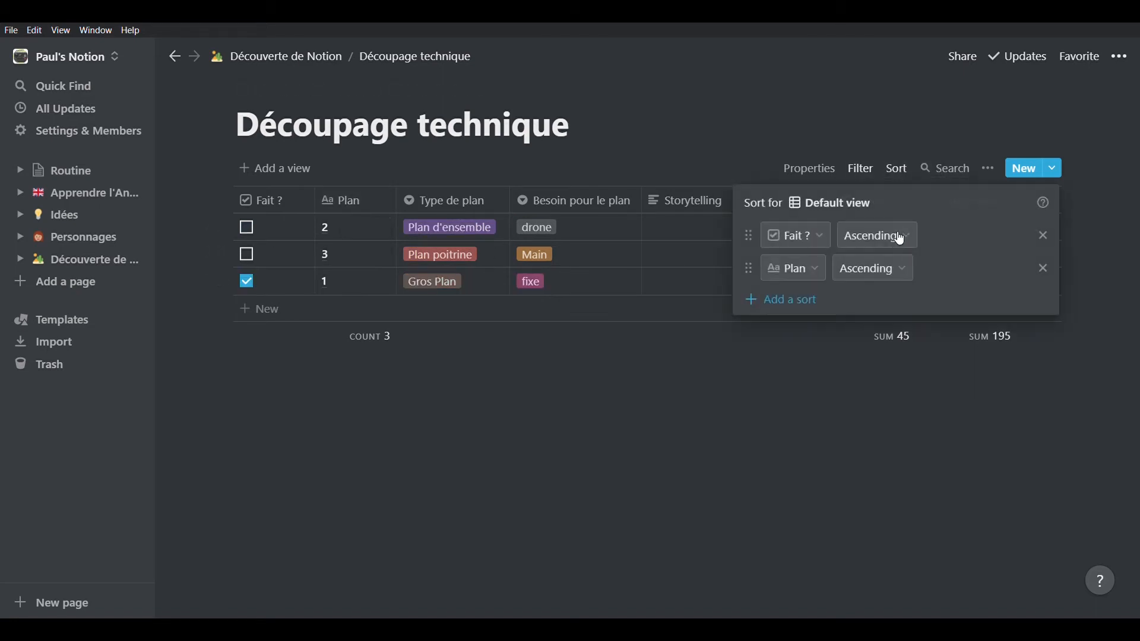
click(1049, 270)
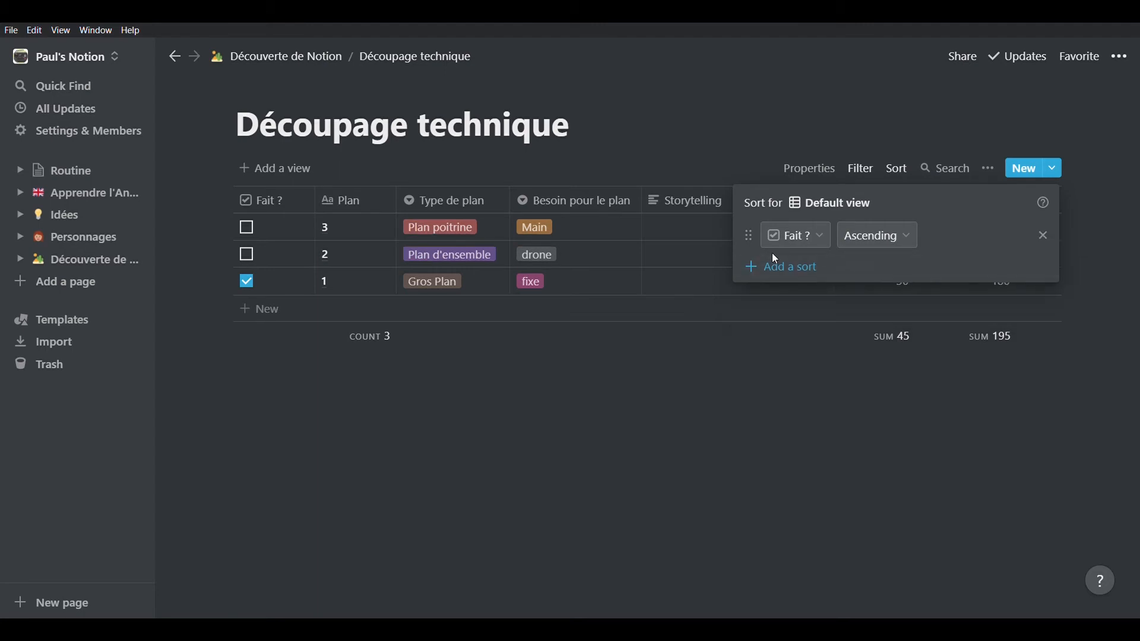
click(386, 297)
click(247, 281)
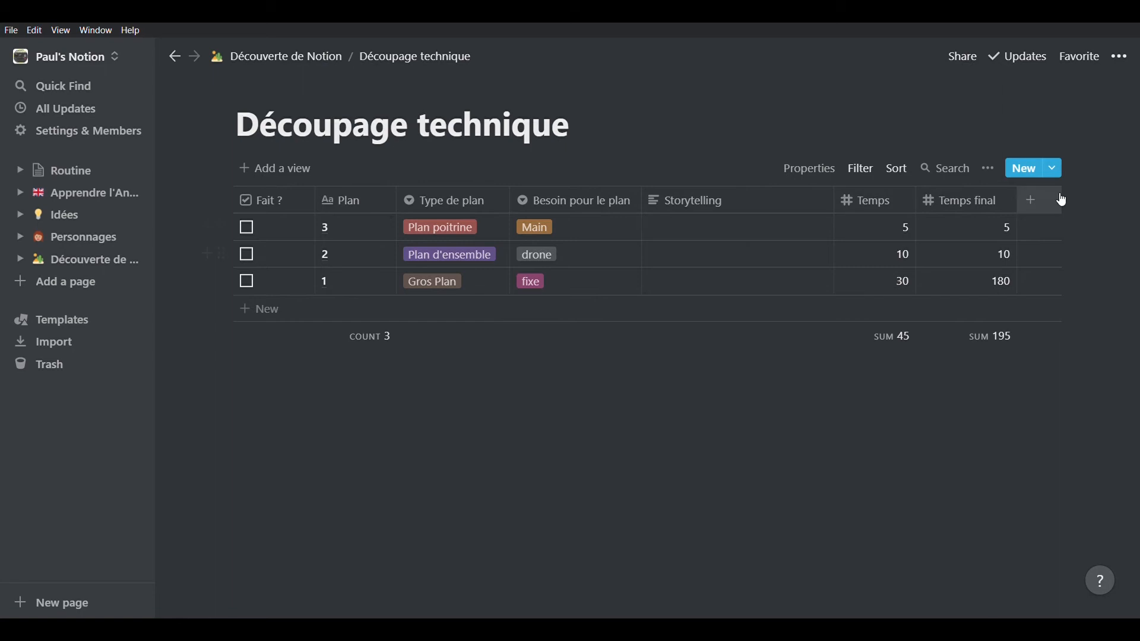
Step: Add the ascending Plan sort back below Fait ?, and test it by ticking and clearing plan 1's Fait ? checkbox
click(897, 172)
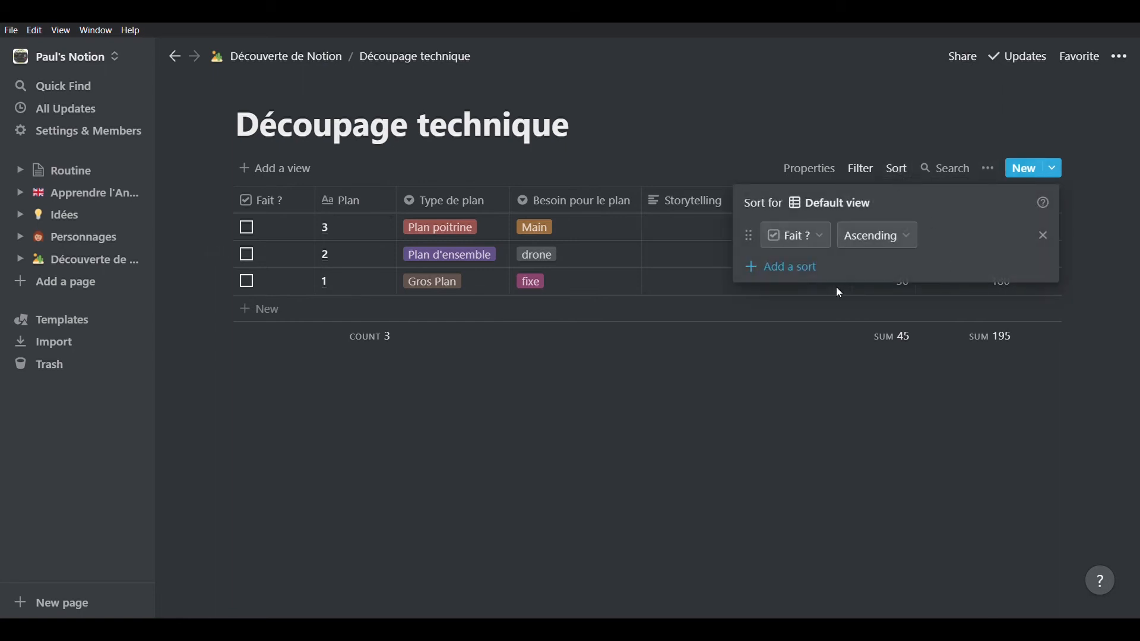
click(797, 278)
click(528, 315)
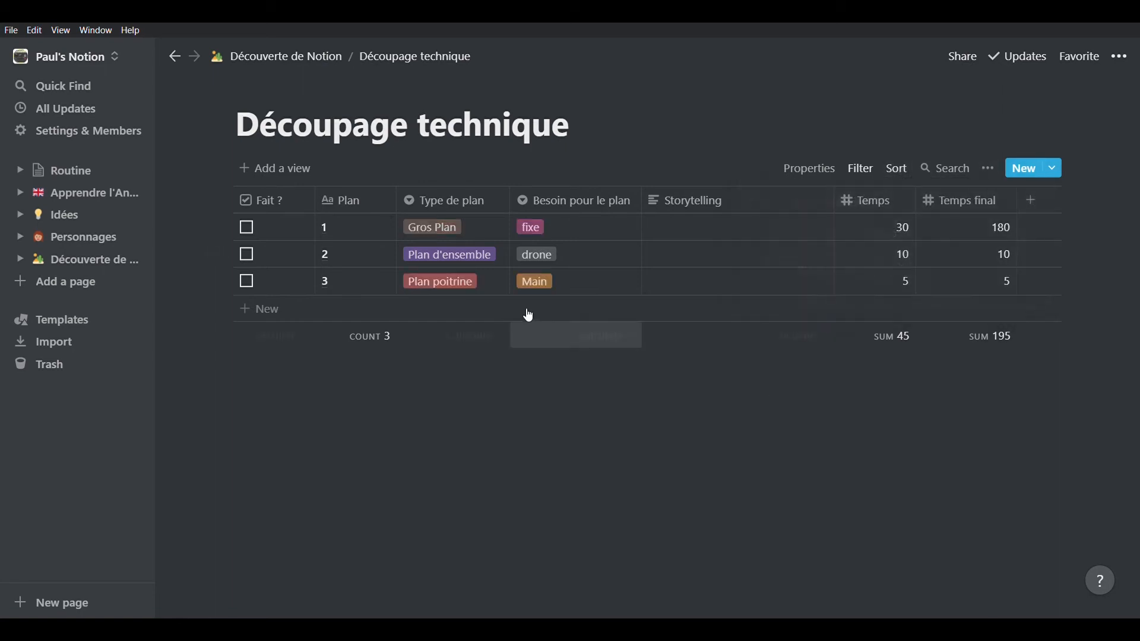
click(247, 227)
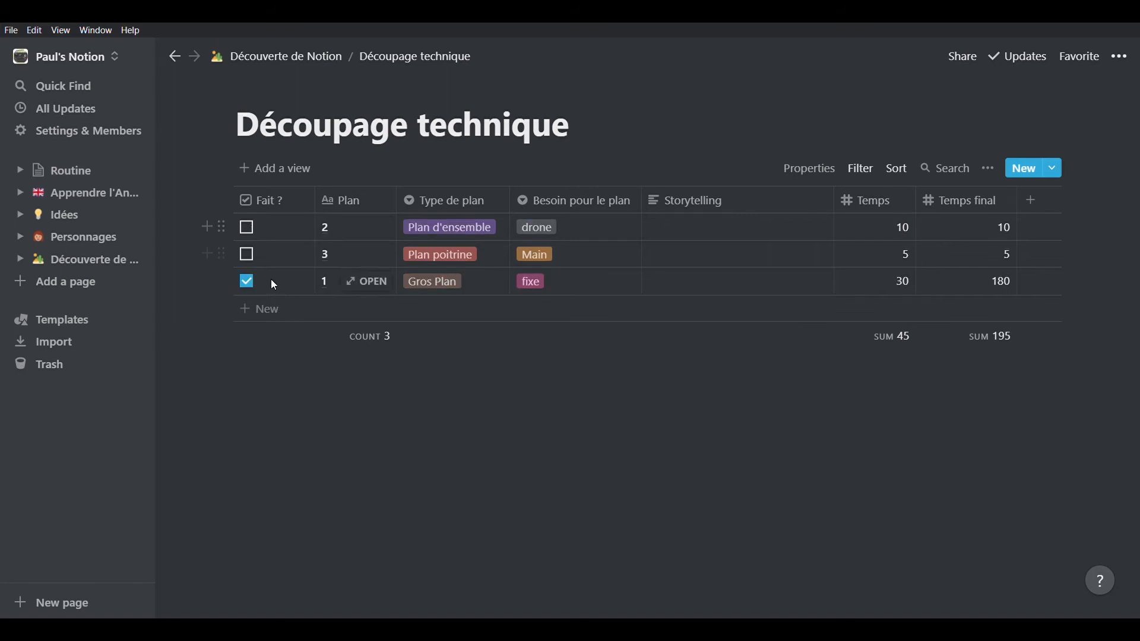
click(247, 281)
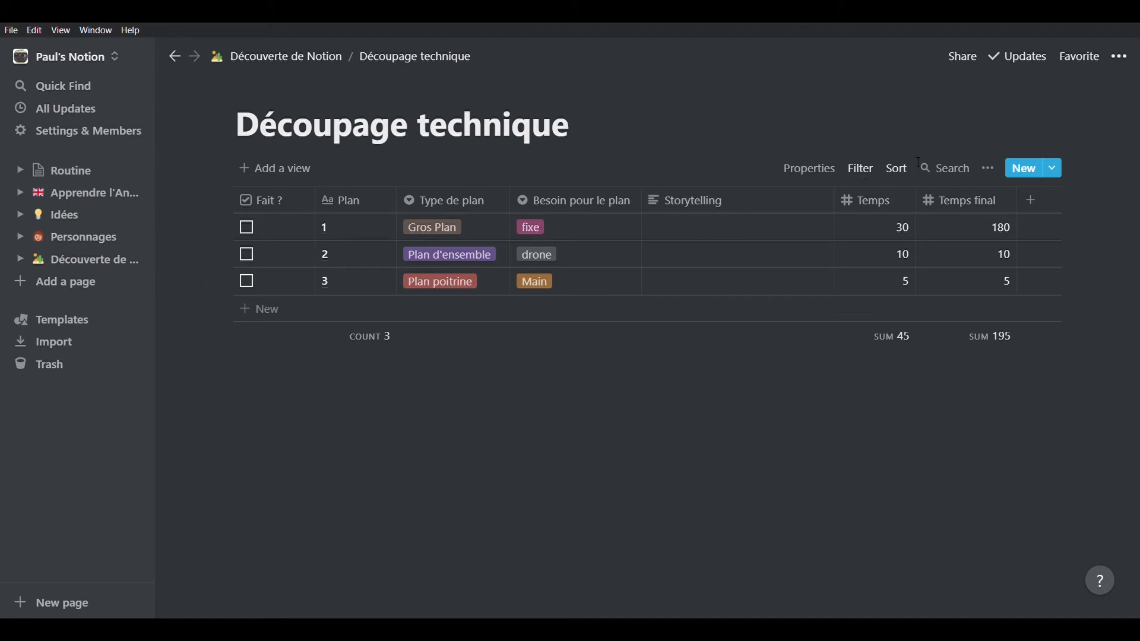
click(949, 168)
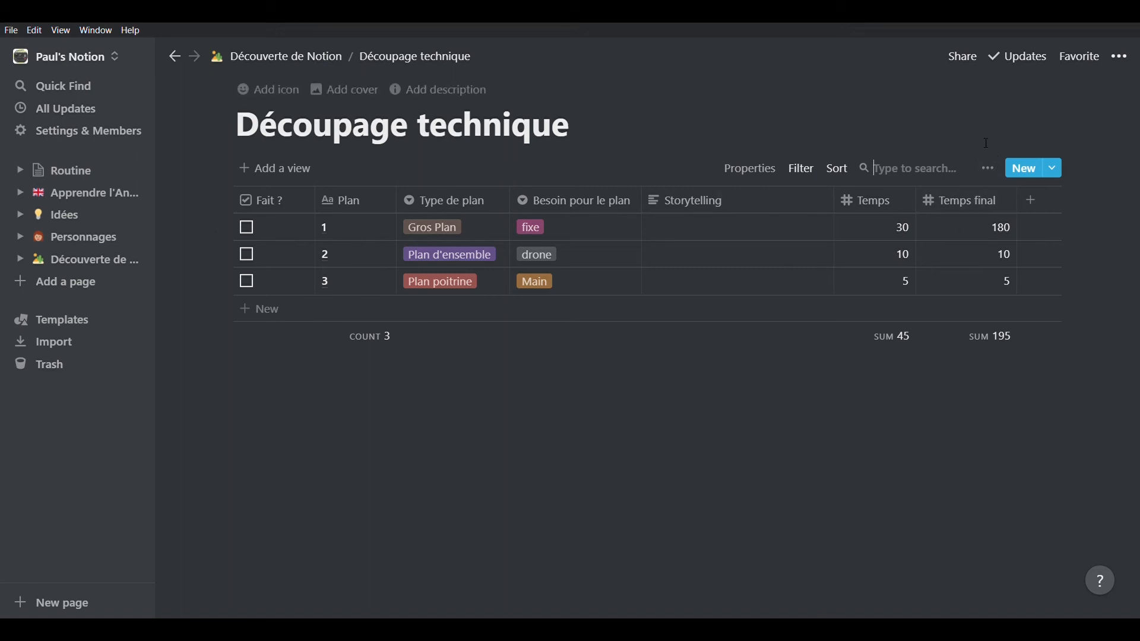
click(1032, 407)
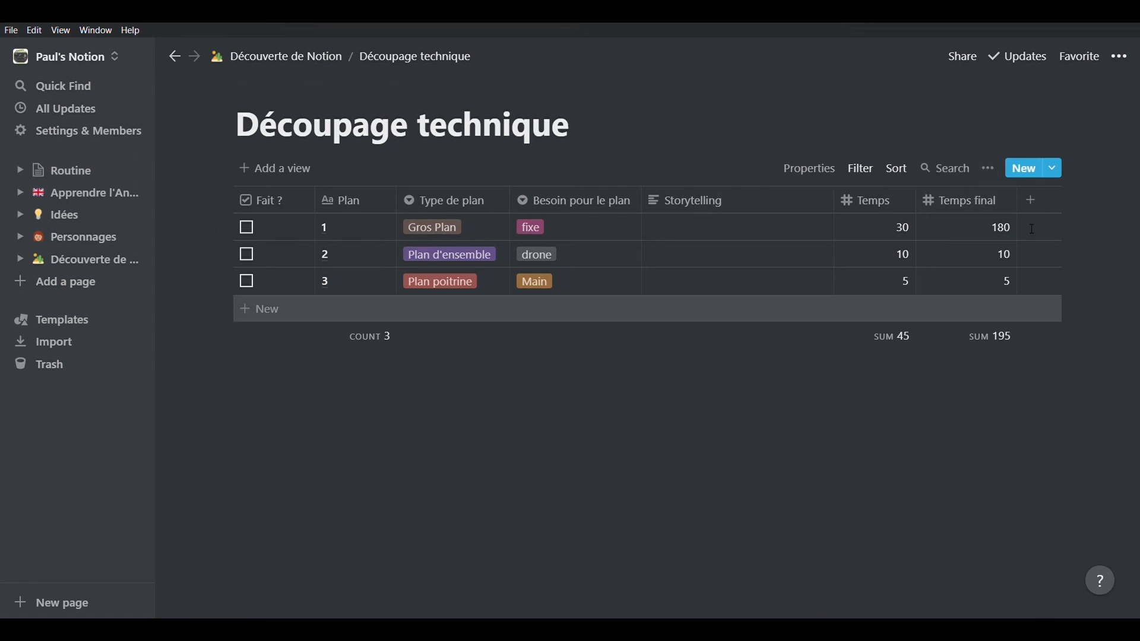
click(987, 170)
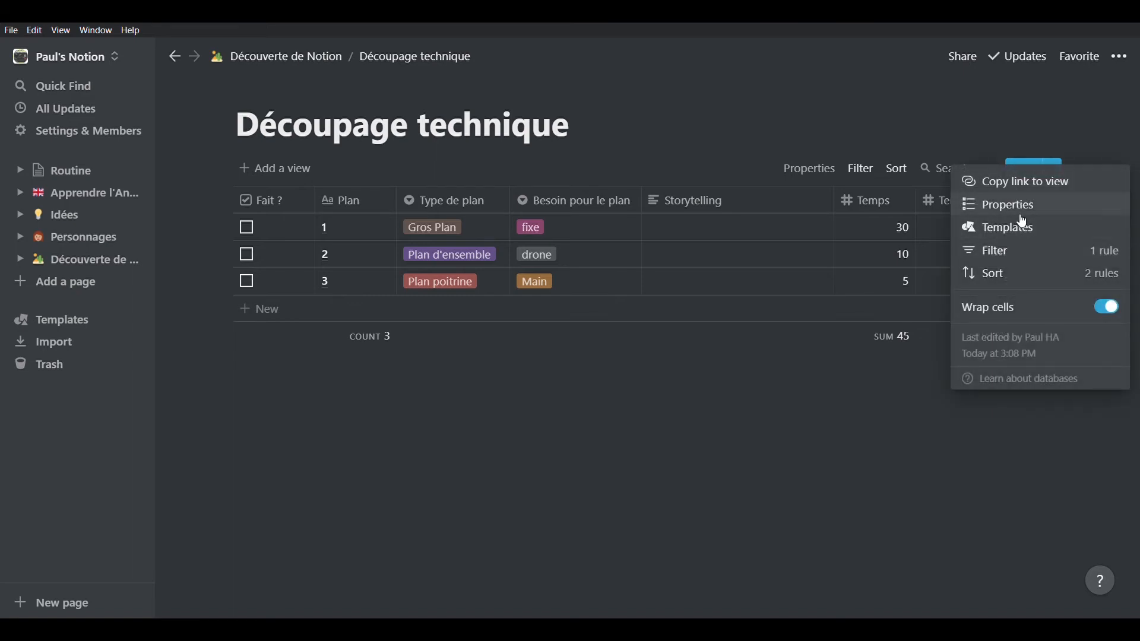
click(839, 388)
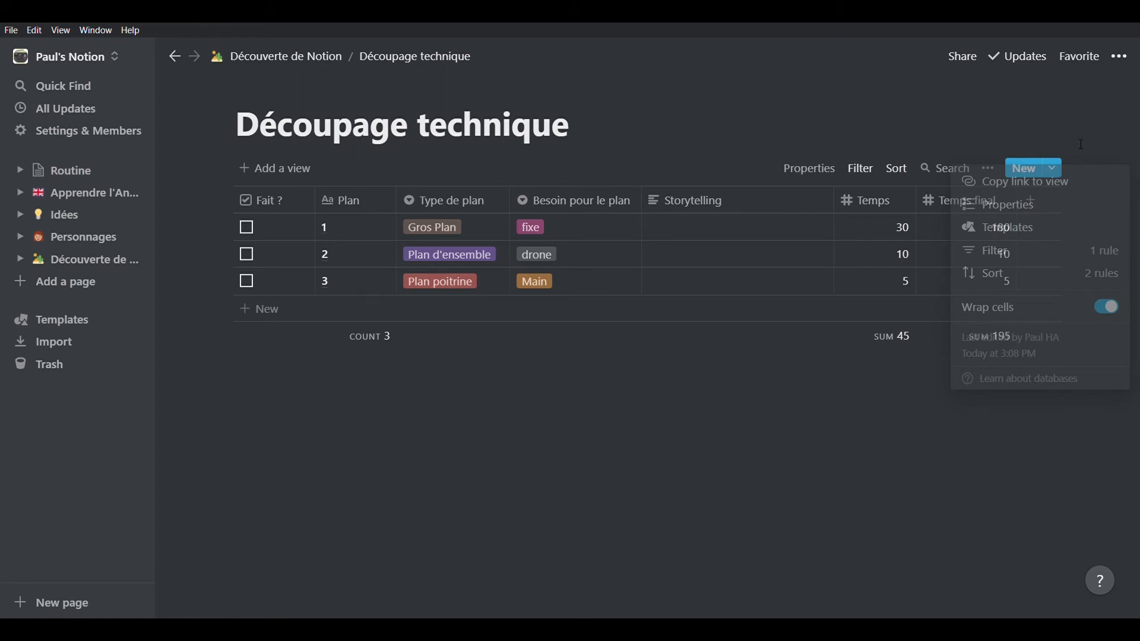
Step: Create a new page template for the Découpage technique database and look through its fields
click(1054, 169)
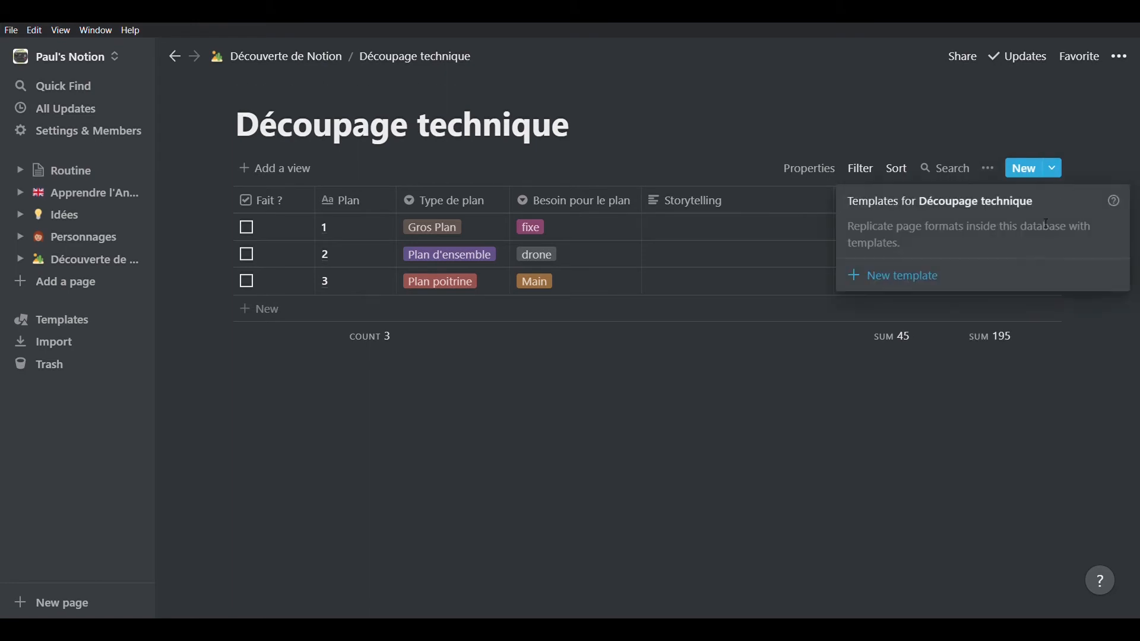
click(927, 279)
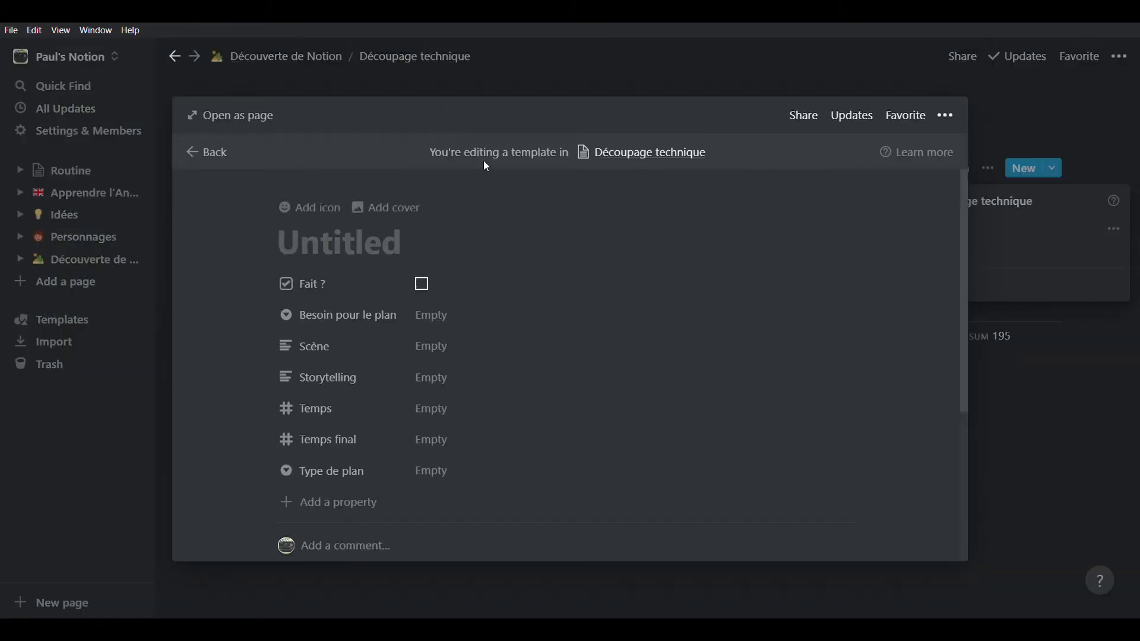
scroll(433, 380, down, 4)
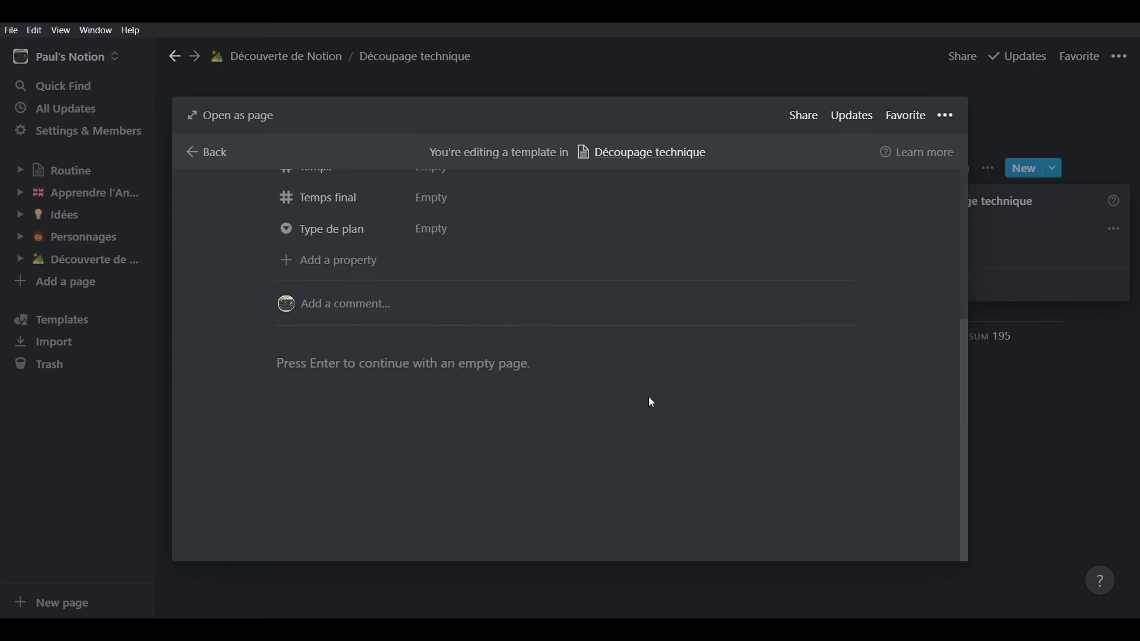
scroll(648, 398, up, 4)
scroll(631, 377, down, 4)
scroll(516, 395, up, 4)
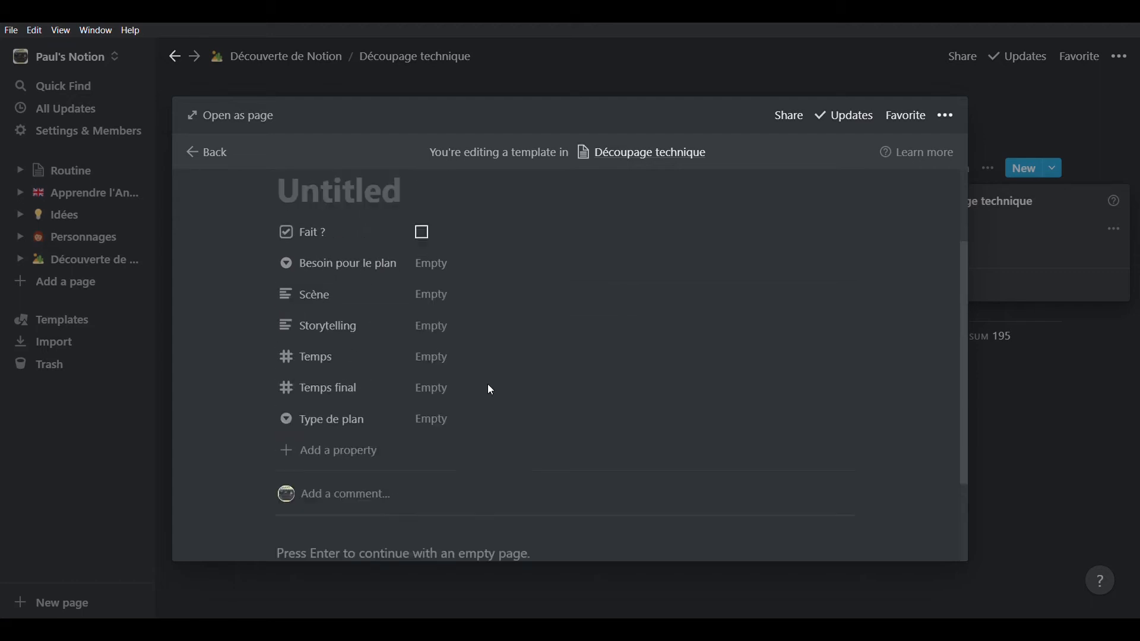
Step: In the template, set Besoin pour le plan to fixe and Scène to 1
click(442, 316)
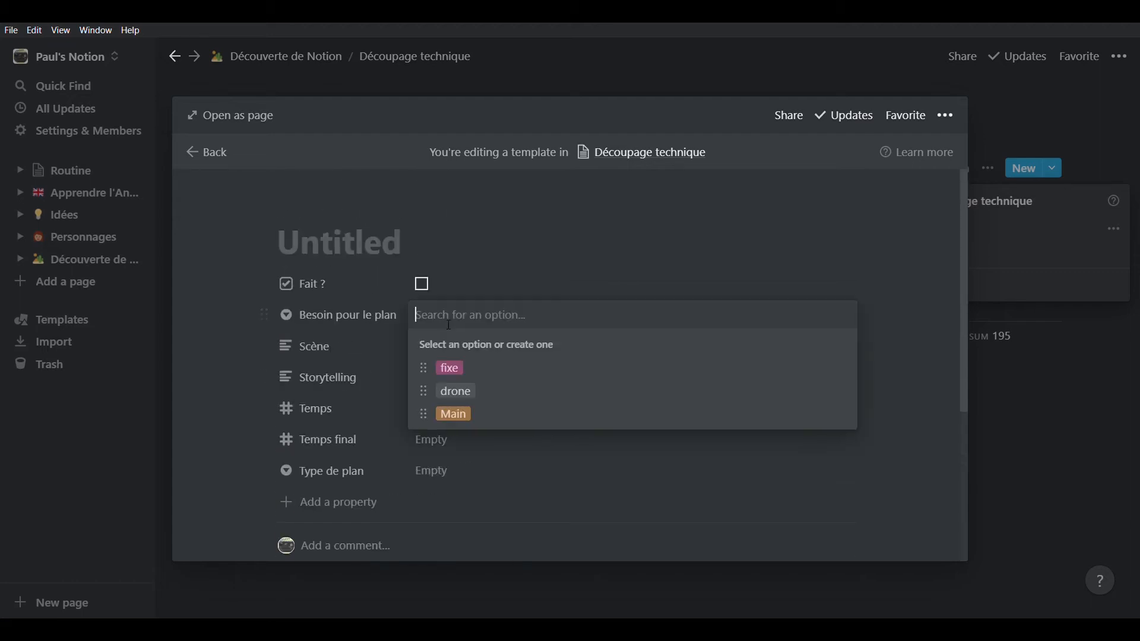
click(494, 369)
click(460, 359)
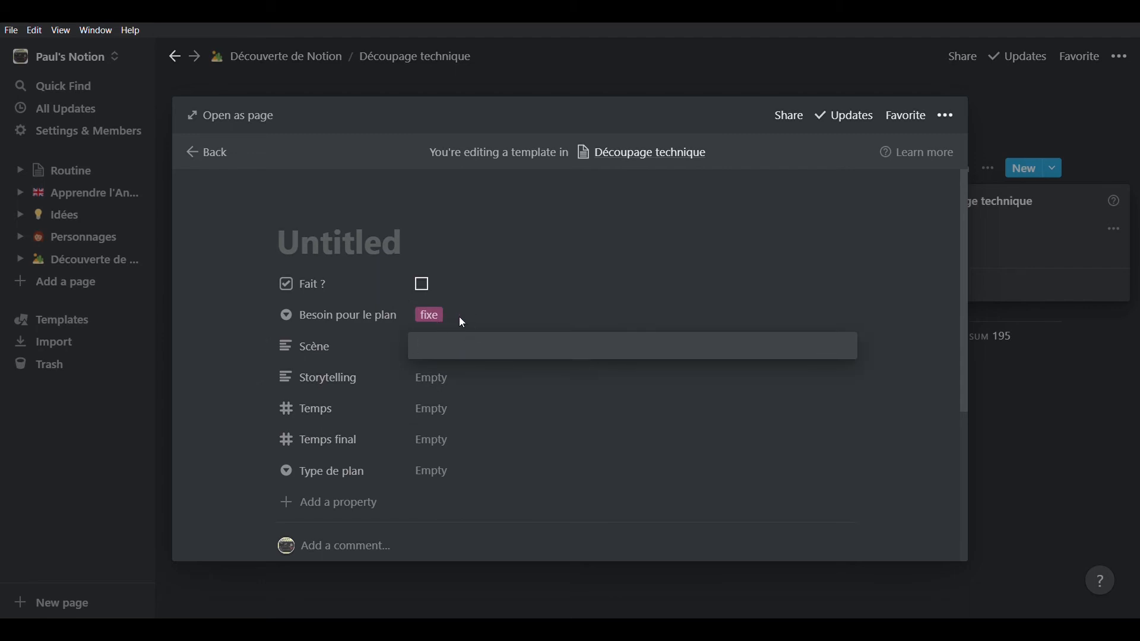
text(1)
key(Return)
Step: Set the template's Temps to 30 and Temps final to 5
click(469, 410)
text(1)
key(Return)
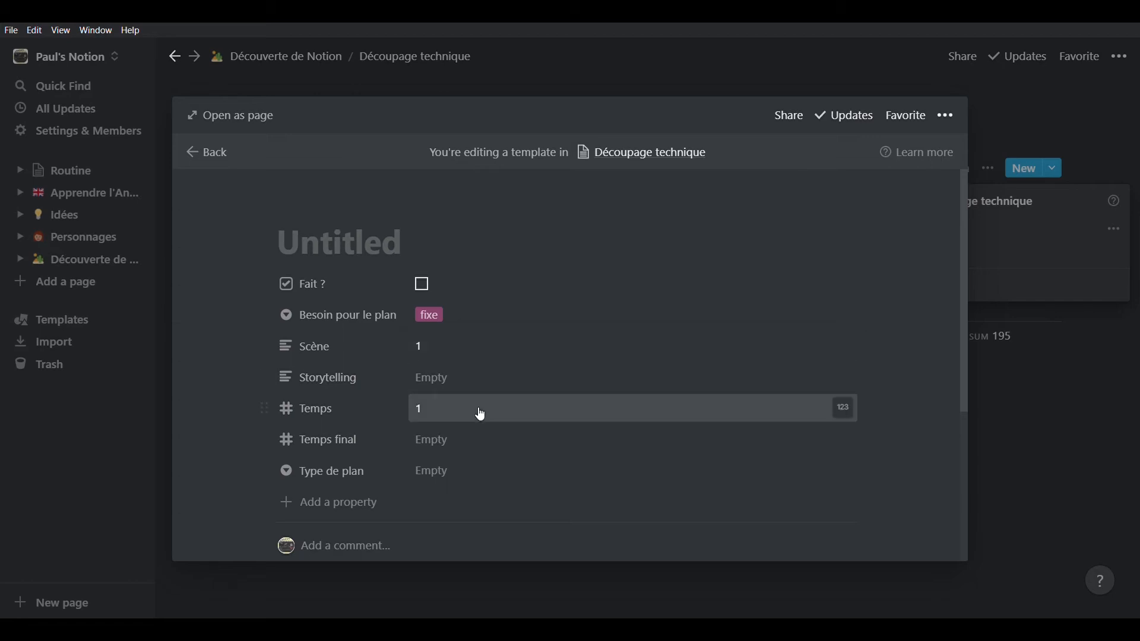
click(468, 421)
key(BackSpace)
text(30)
key(Return)
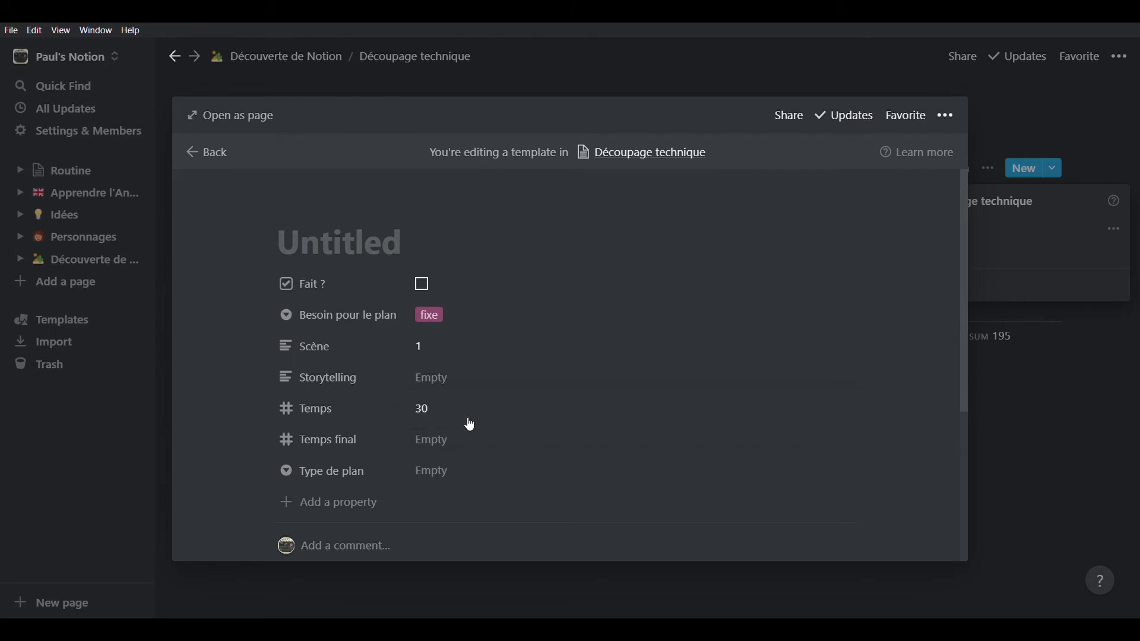
click(468, 442)
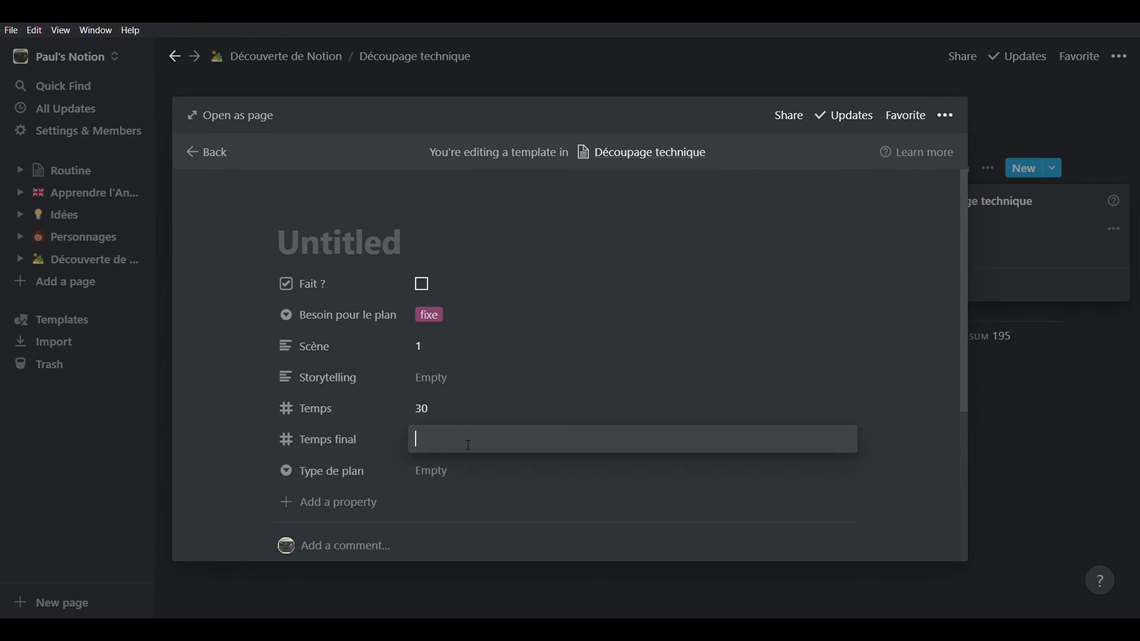
text(5)
key(Return)
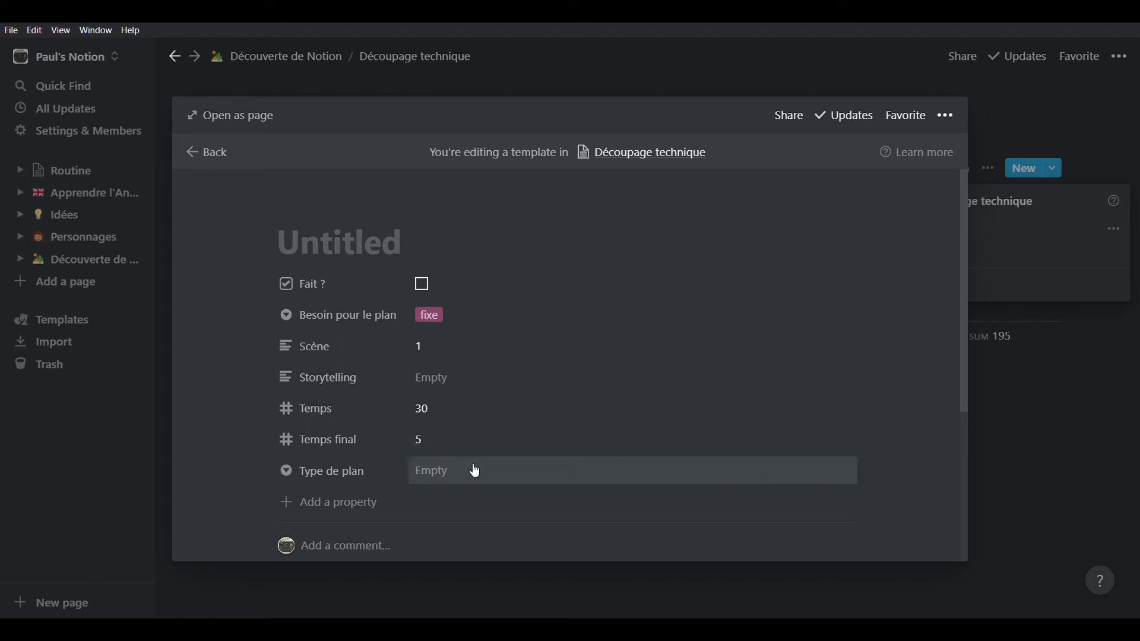
Step: Set the template's Type de plan to Gros Plan and move that property above Besoin pour le plan
click(473, 470)
click(484, 527)
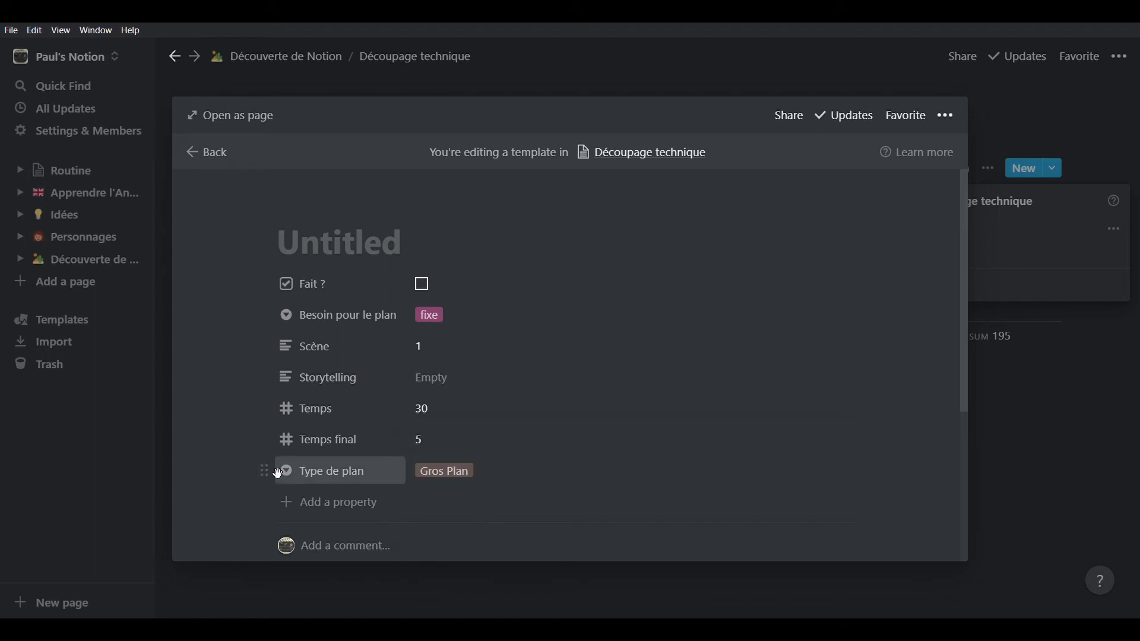
drag(265, 471, 284, 323)
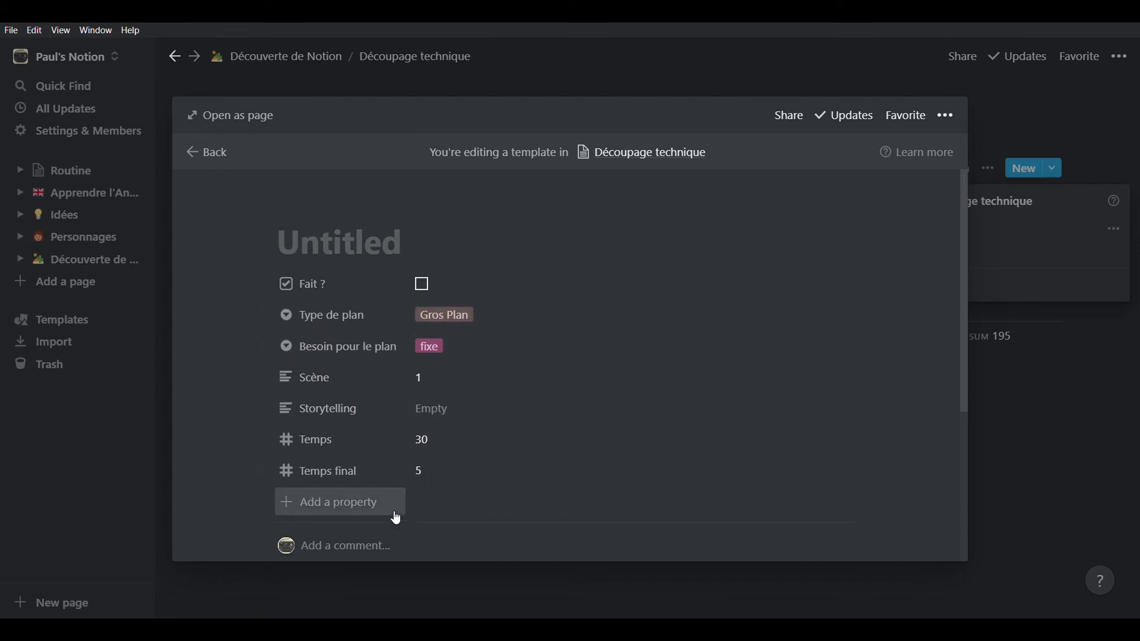
Step: Write "Informations :" in the template's body with an empty bulleted list item below it, and close the template
scroll(417, 428, down, 4)
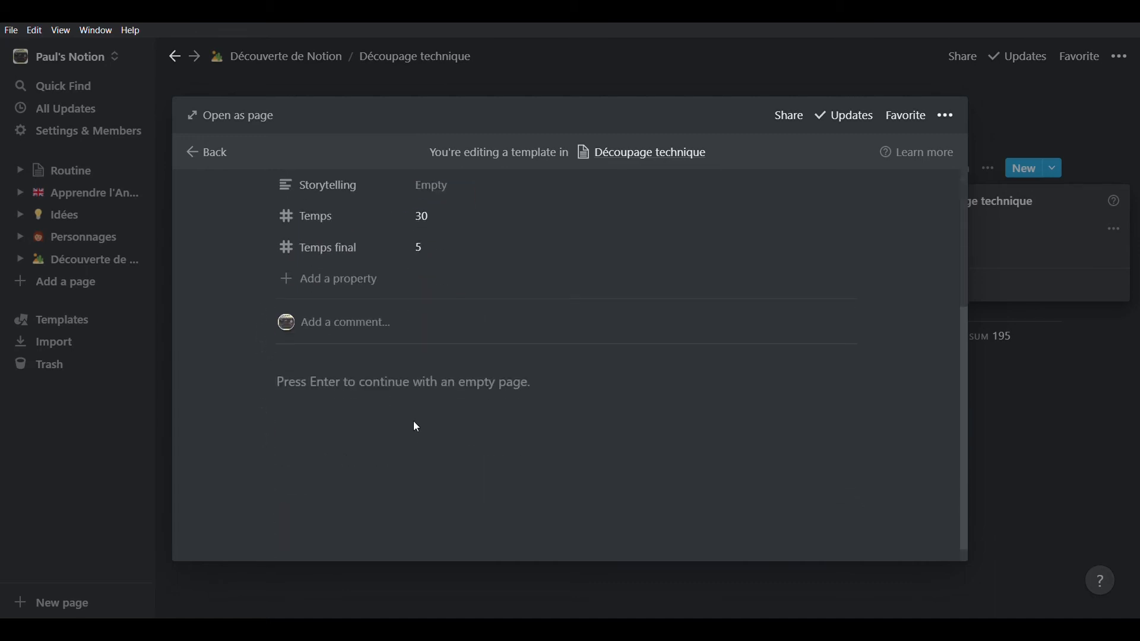
click(332, 403)
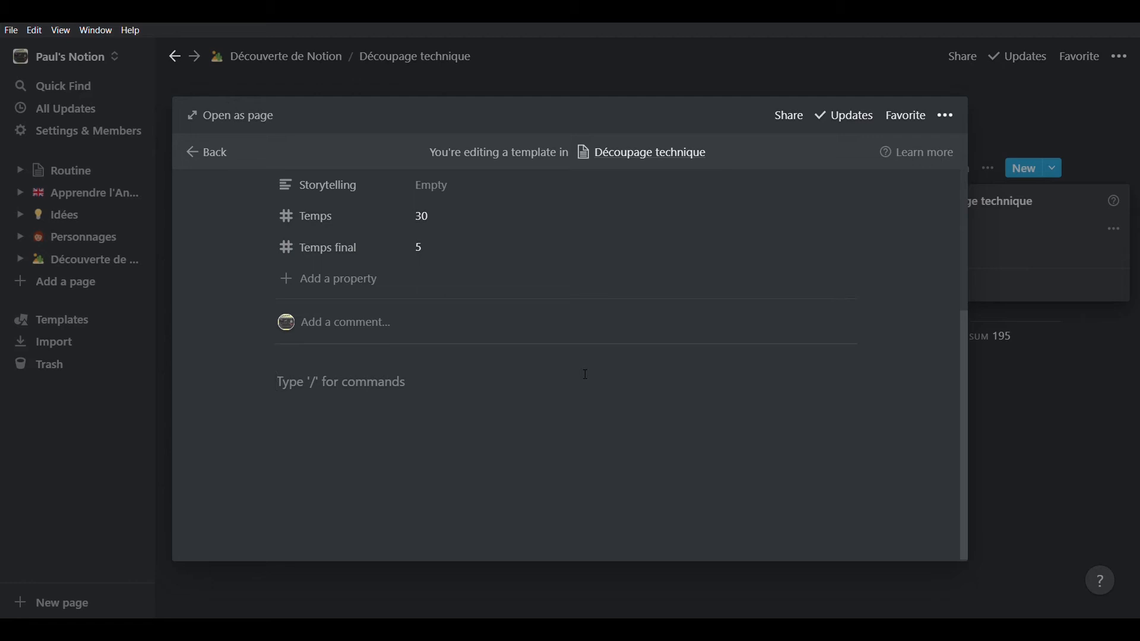
text(Infor)
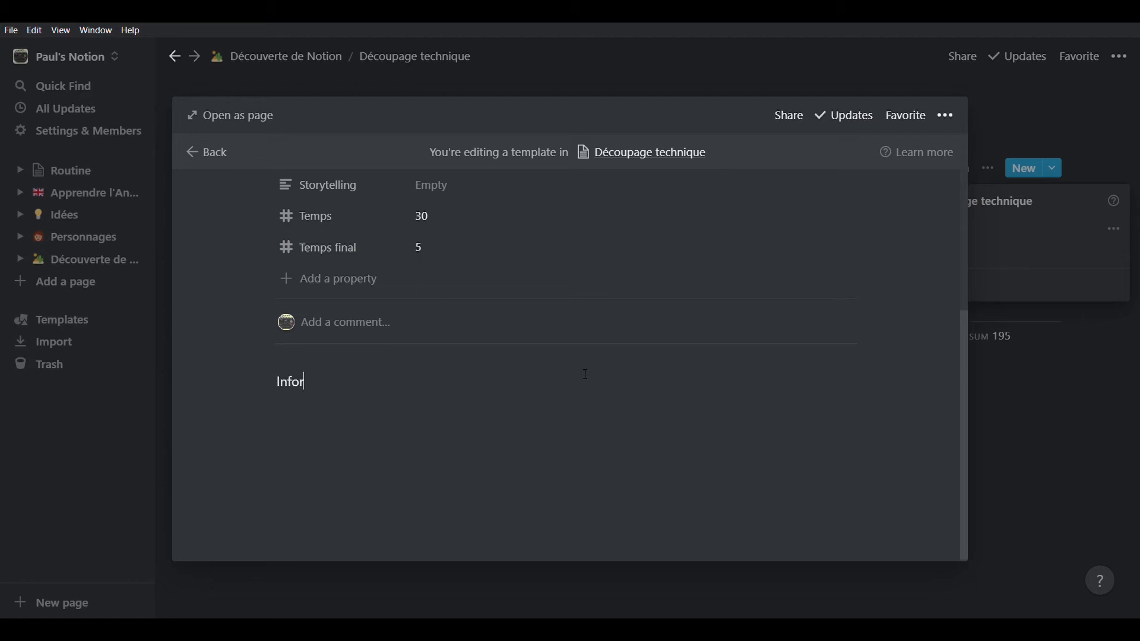
text(mations :)
key(Return)
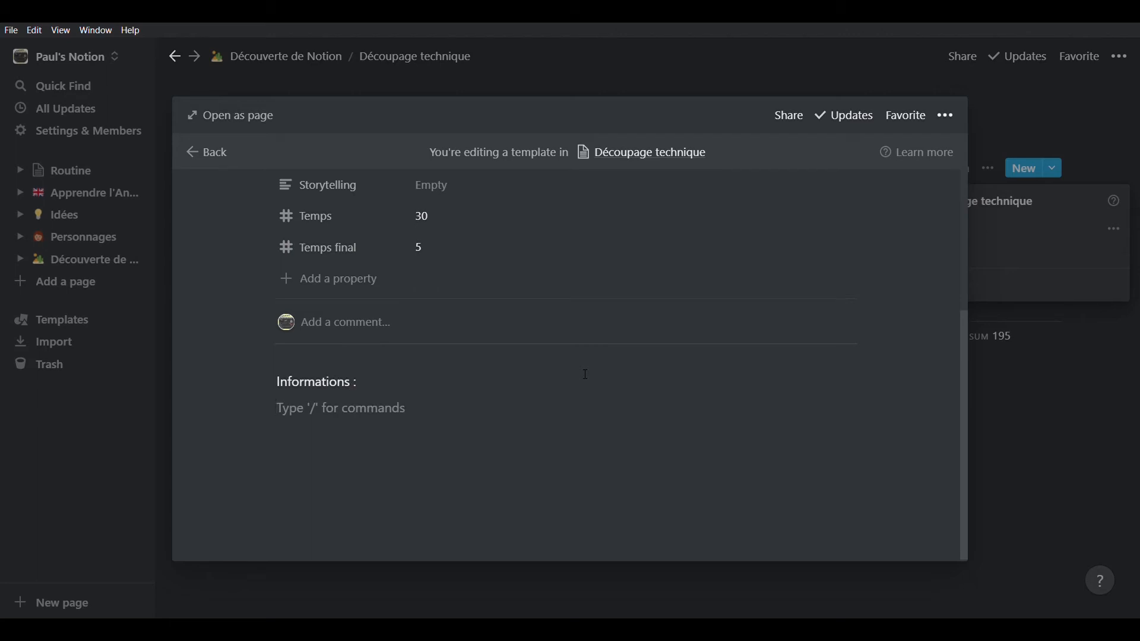
text(-)
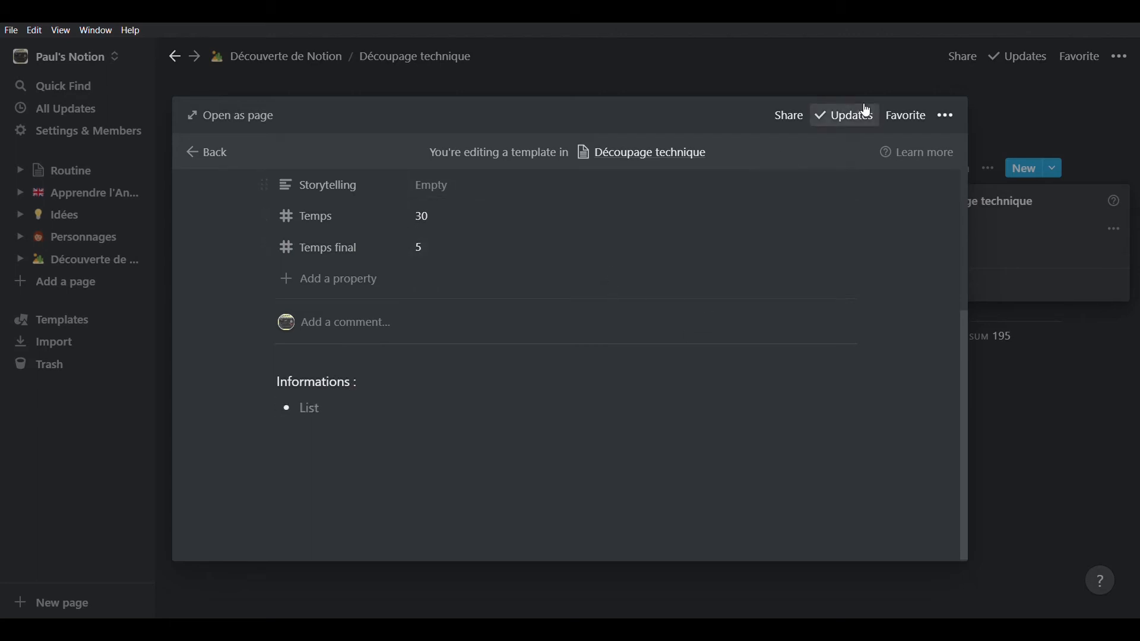
click(997, 191)
click(915, 356)
Step: Reopen the untitled template of Découpage technique for editing, name it "Par défaut" and return to the table
click(1052, 168)
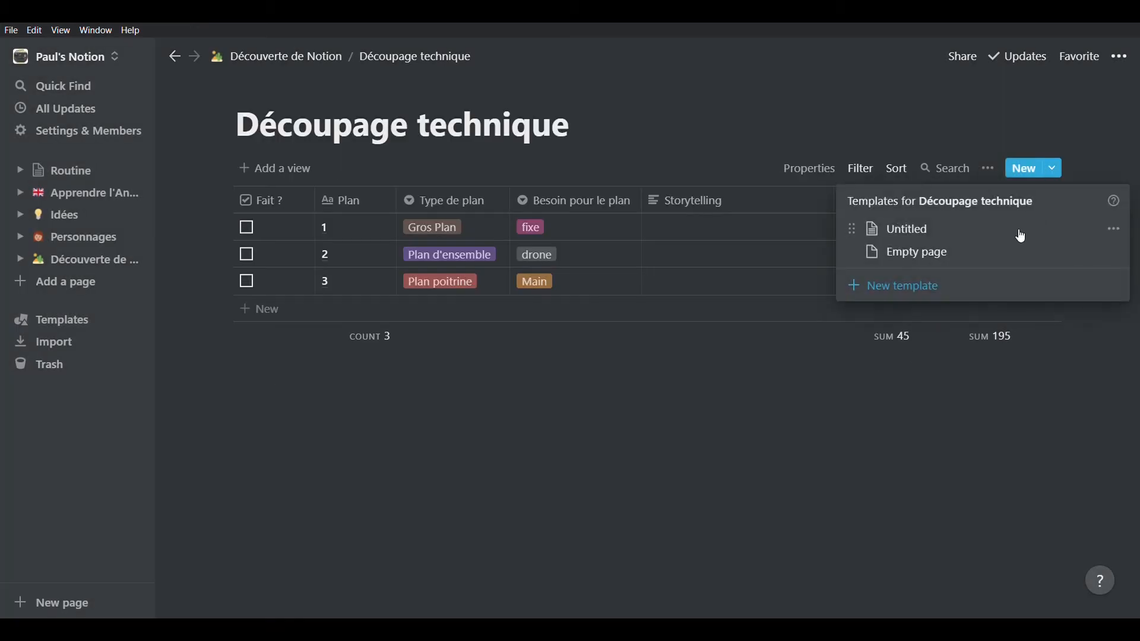
click(1113, 229)
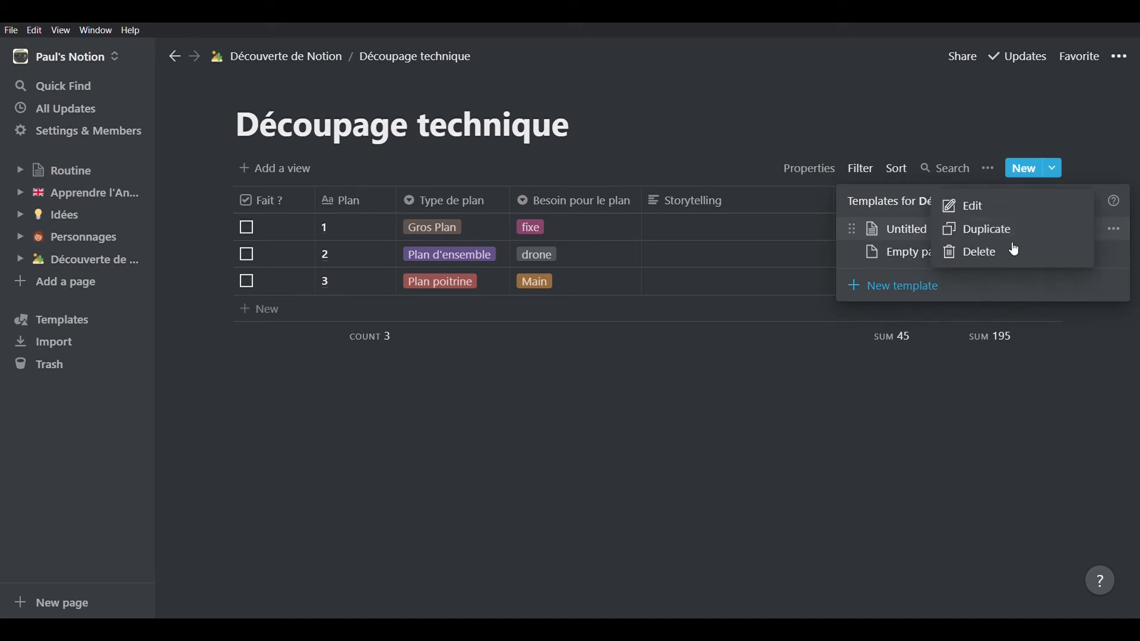
click(1022, 213)
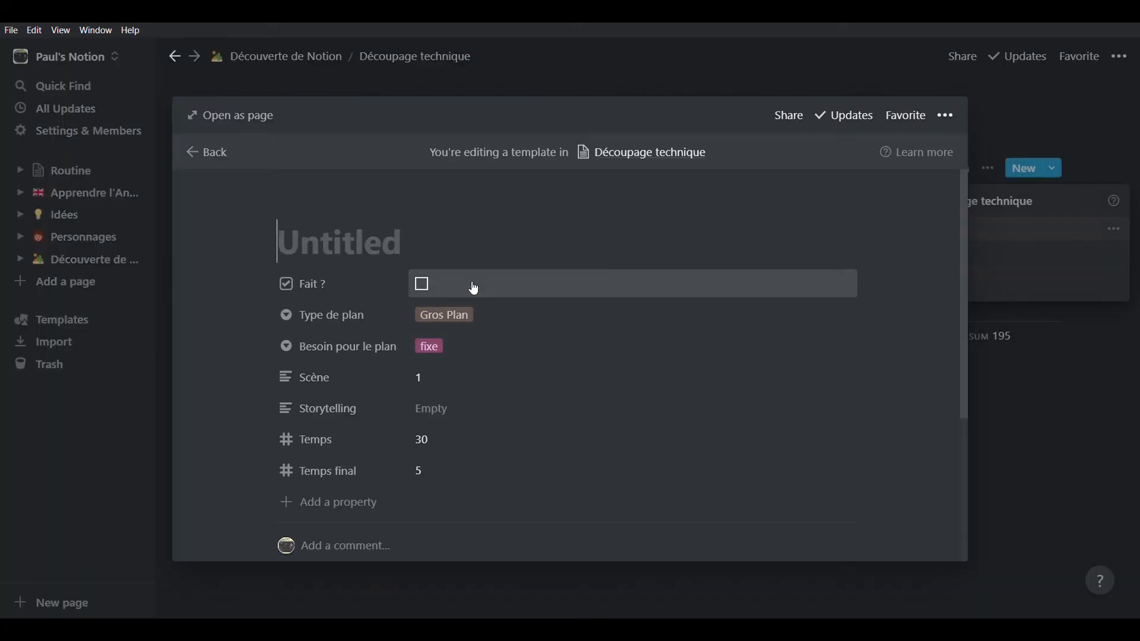
text(Par)
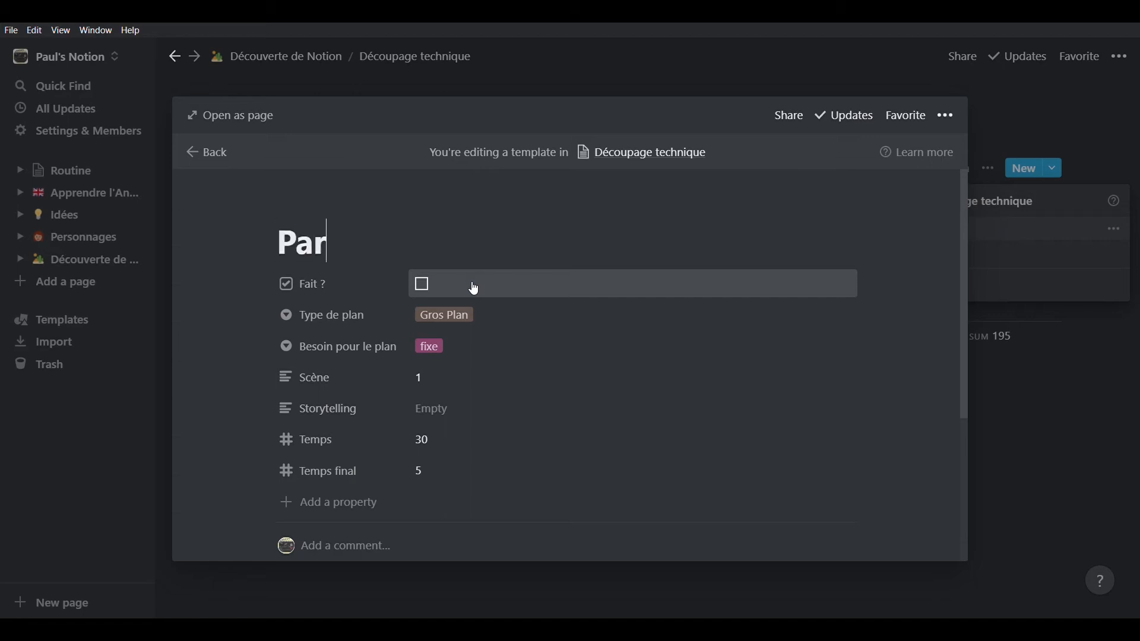
text( défaut)
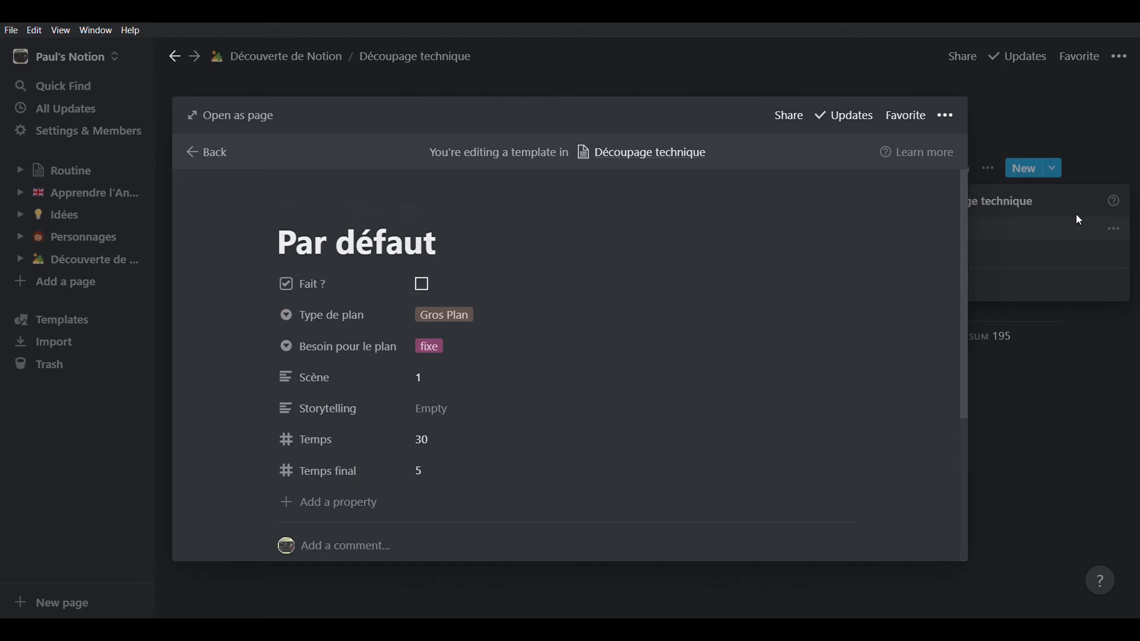
click(1038, 216)
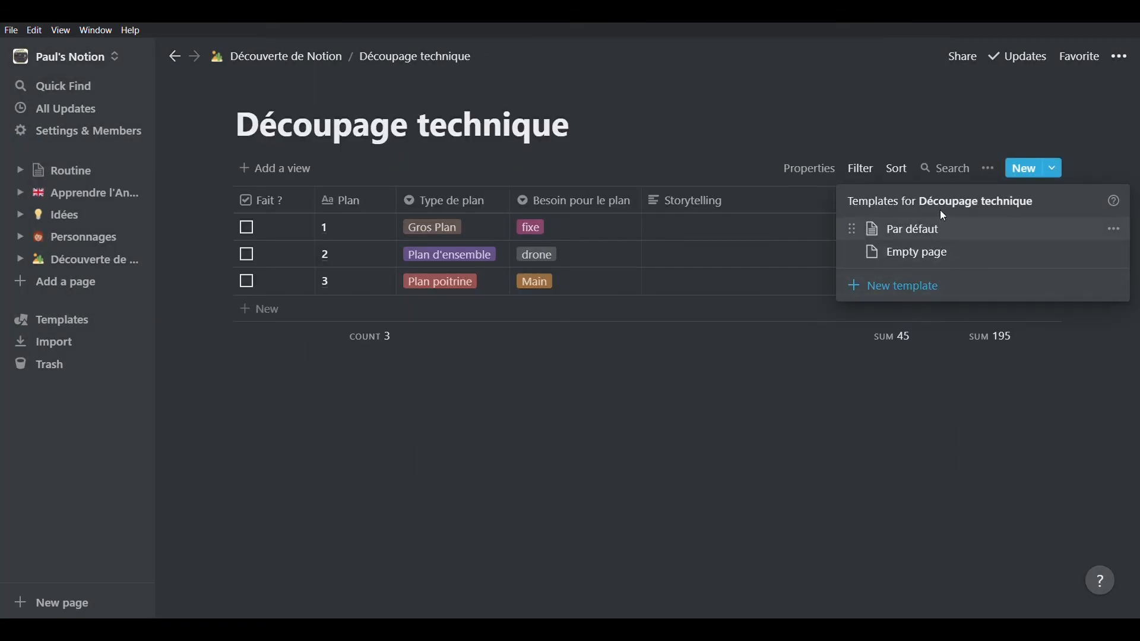
click(747, 455)
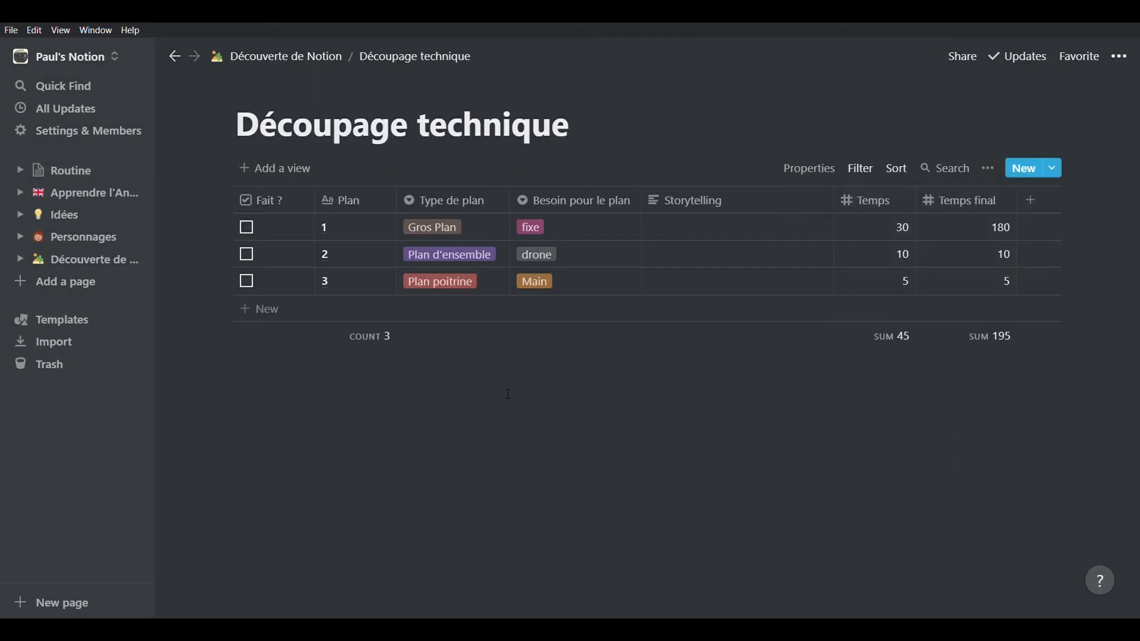
Step: Add a new row to the table, open its page, apply the "Par défaut" template and close the page
click(280, 320)
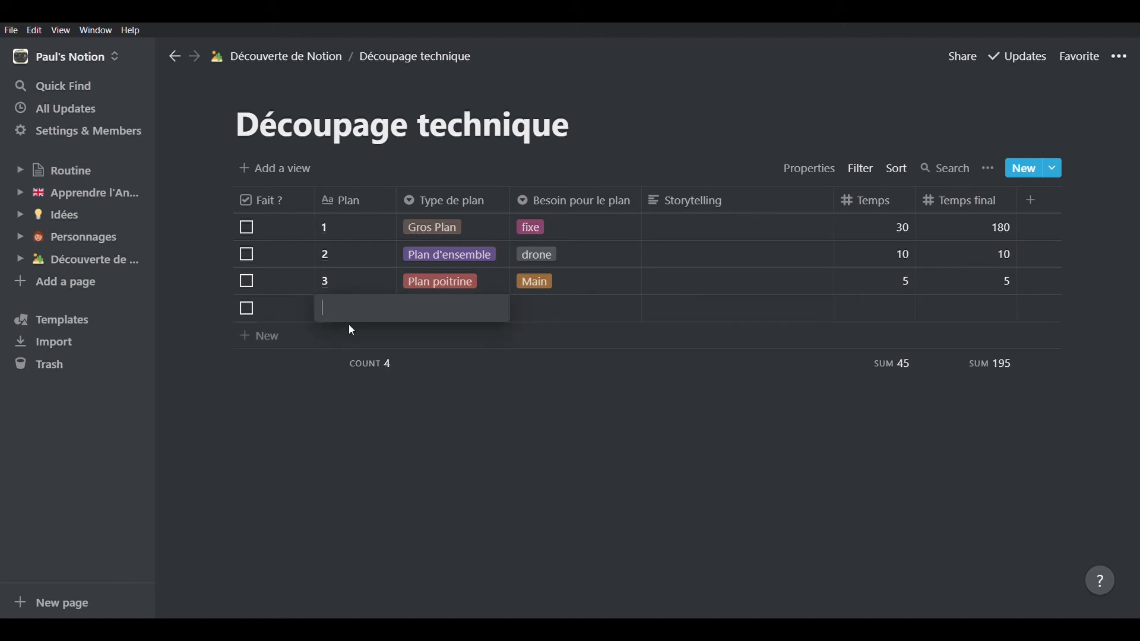
key(Escape)
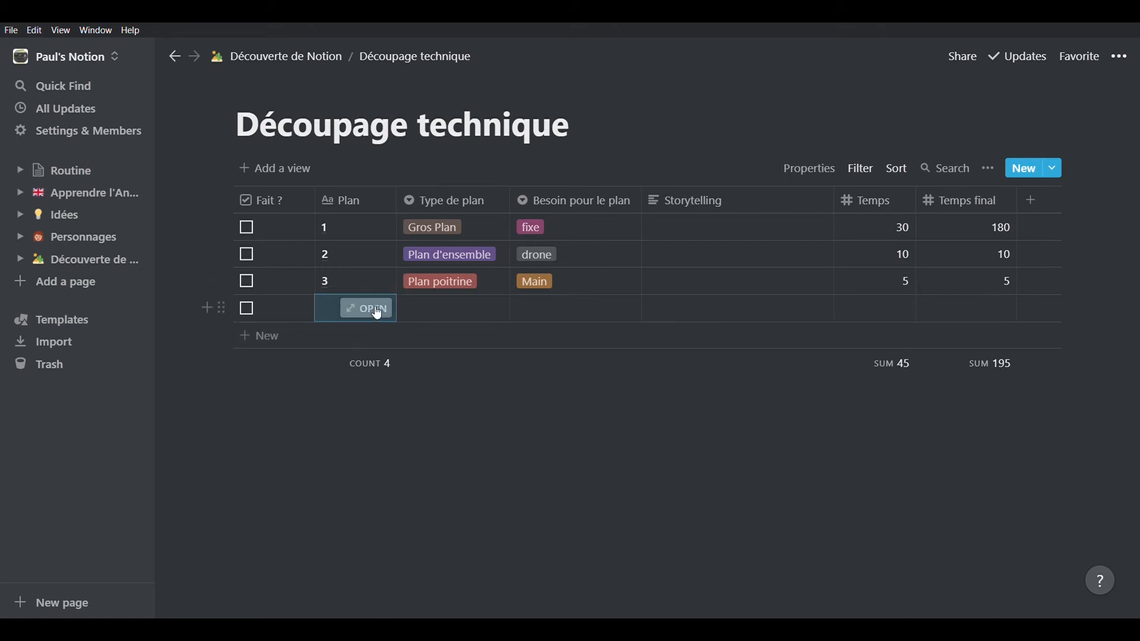
click(378, 313)
scroll(540, 409, down, 5)
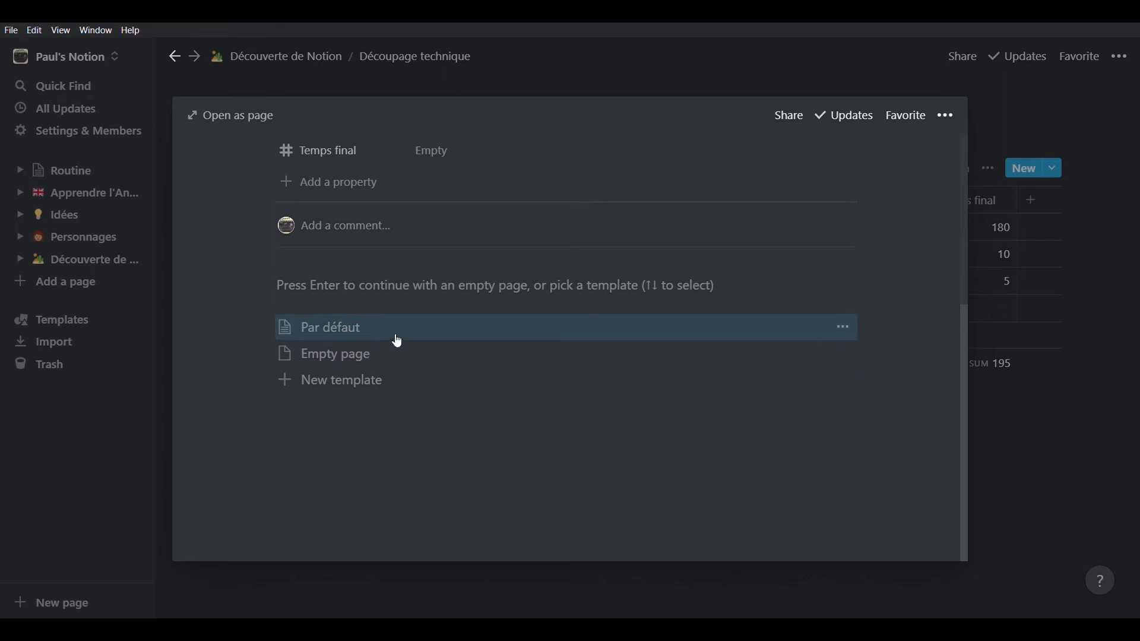
key(Return)
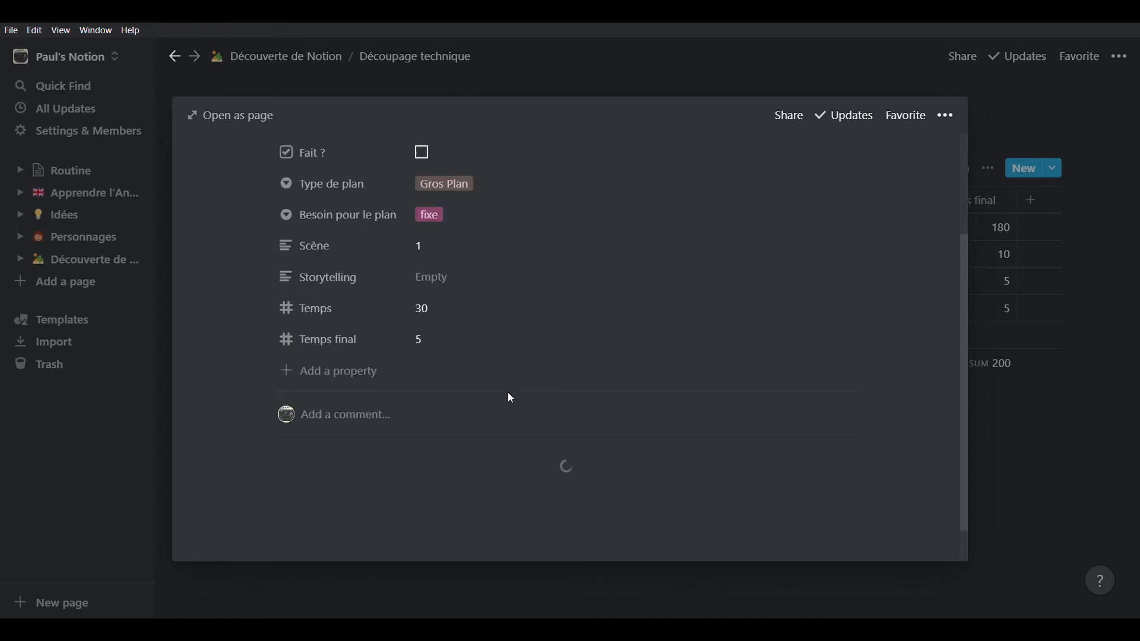
scroll(497, 450, down, 3)
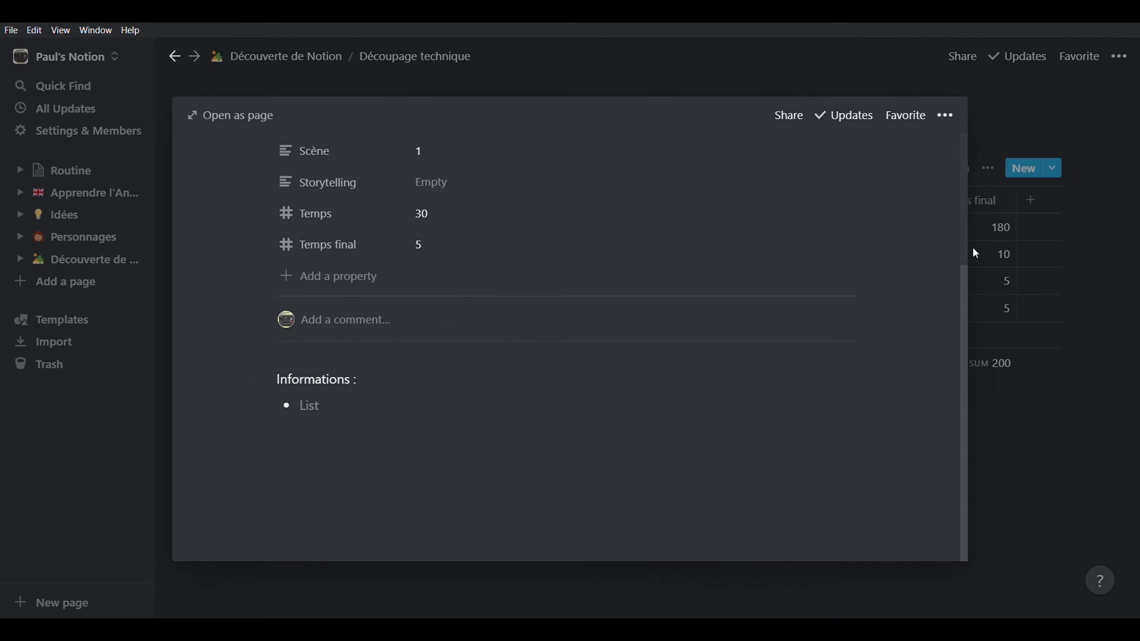
click(1014, 255)
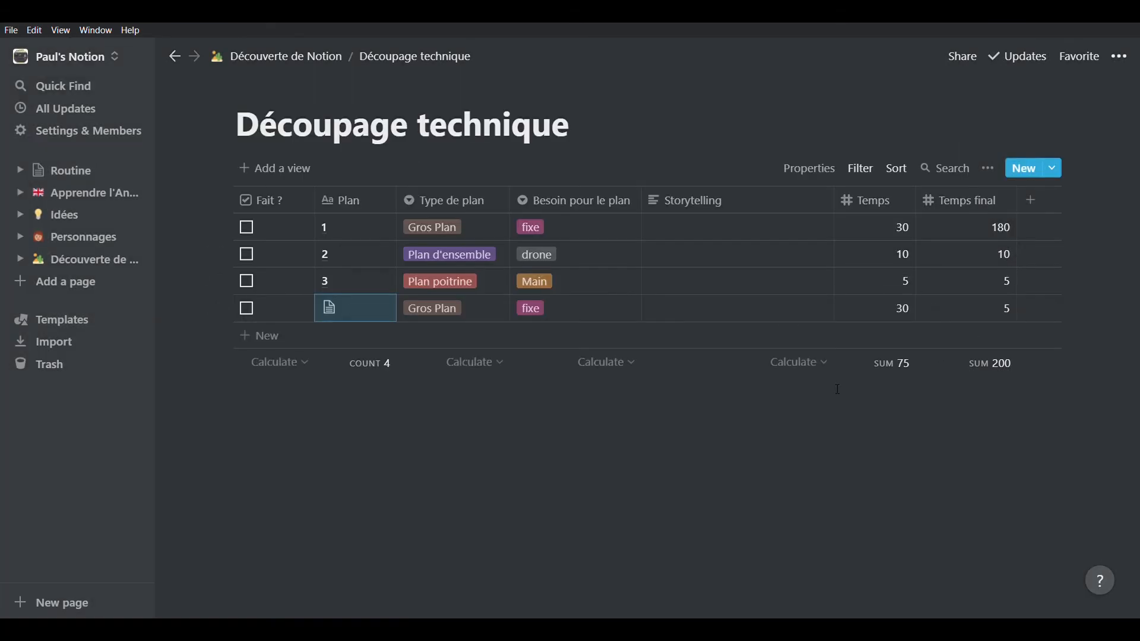
click(294, 179)
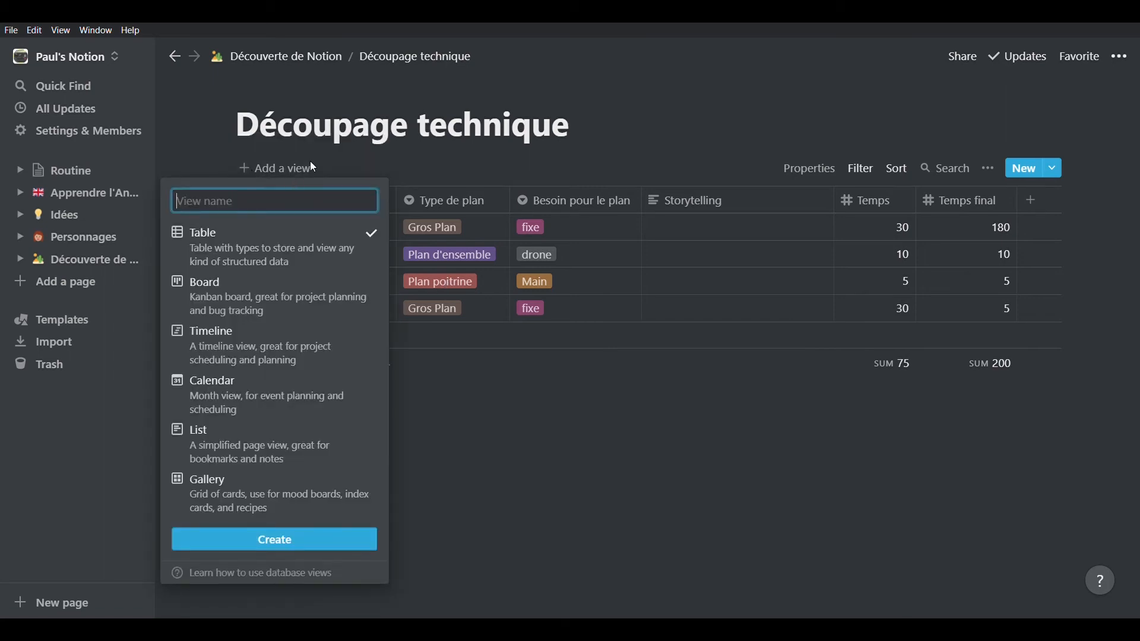
mouse_move(277, 239)
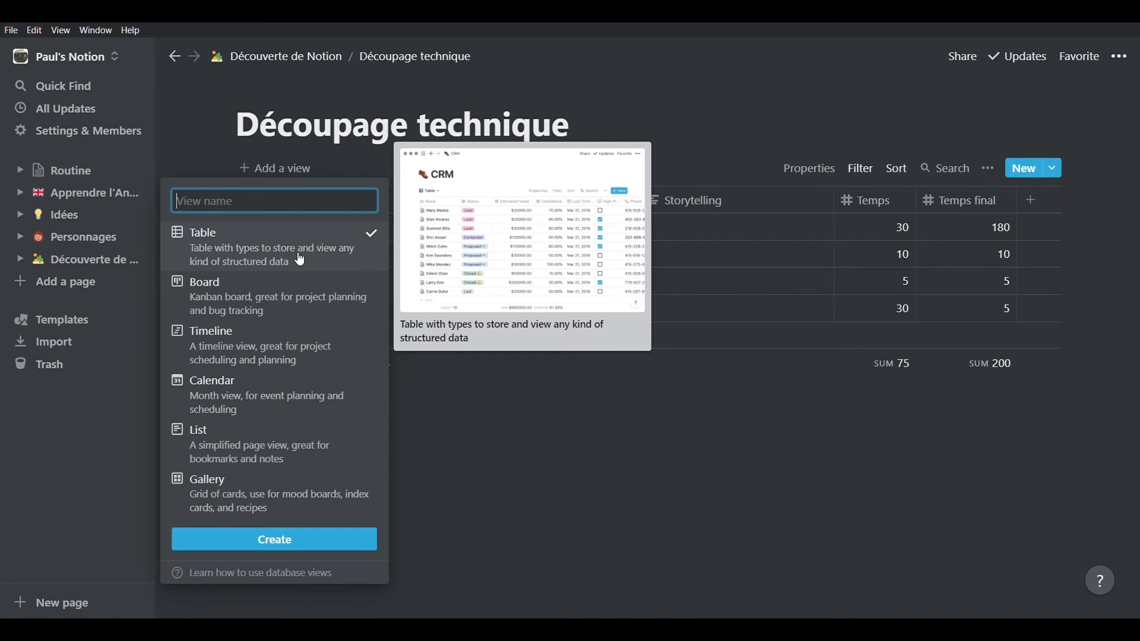
click(470, 396)
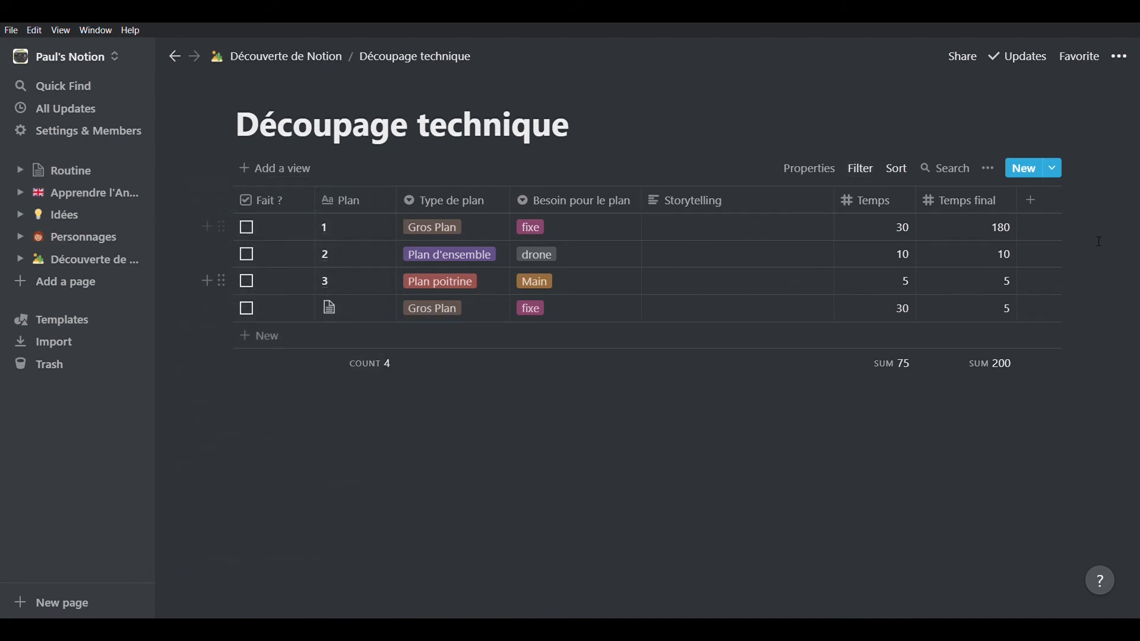
Step: Add a table view named "2ème Scène" to the Découpage technique database
click(306, 173)
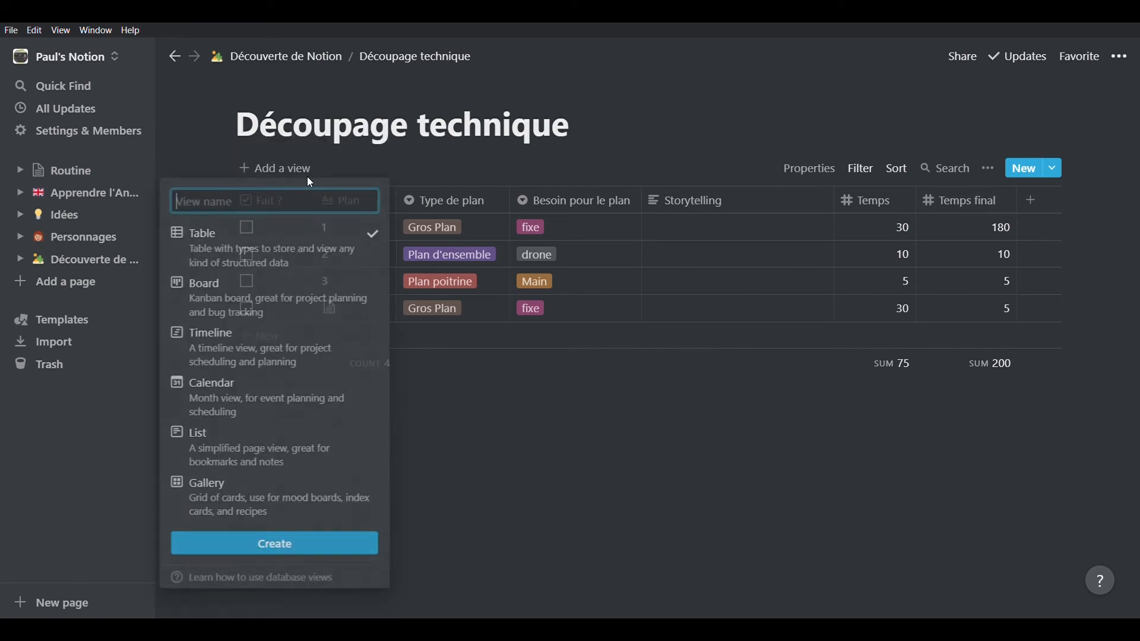
text(1)
key(BackSpace)
text(2ème Scène)
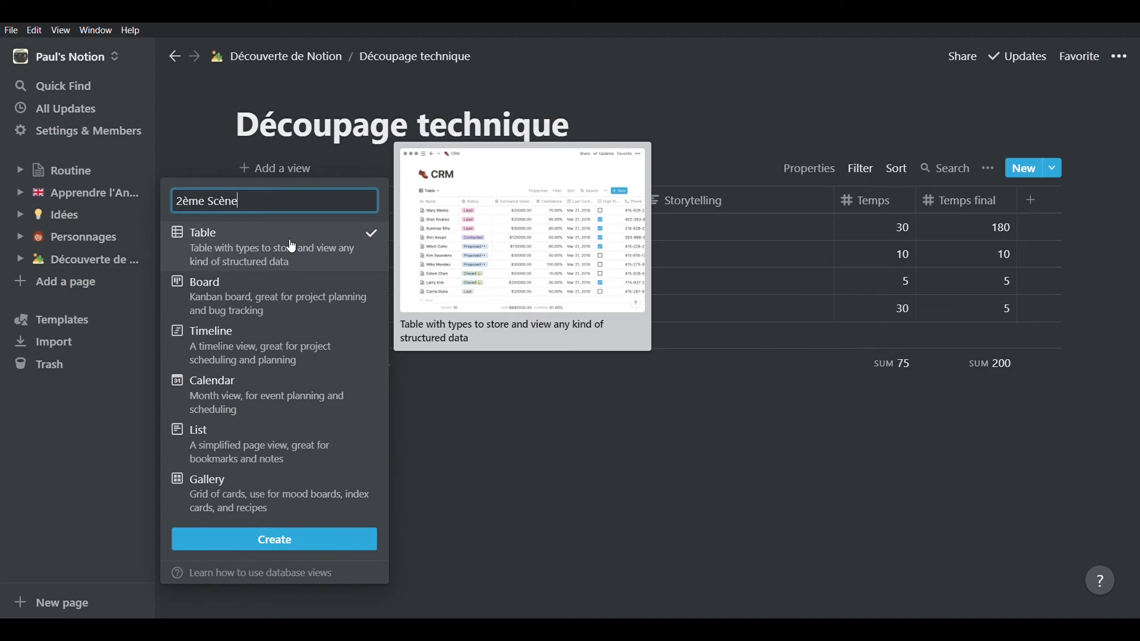
key(Return)
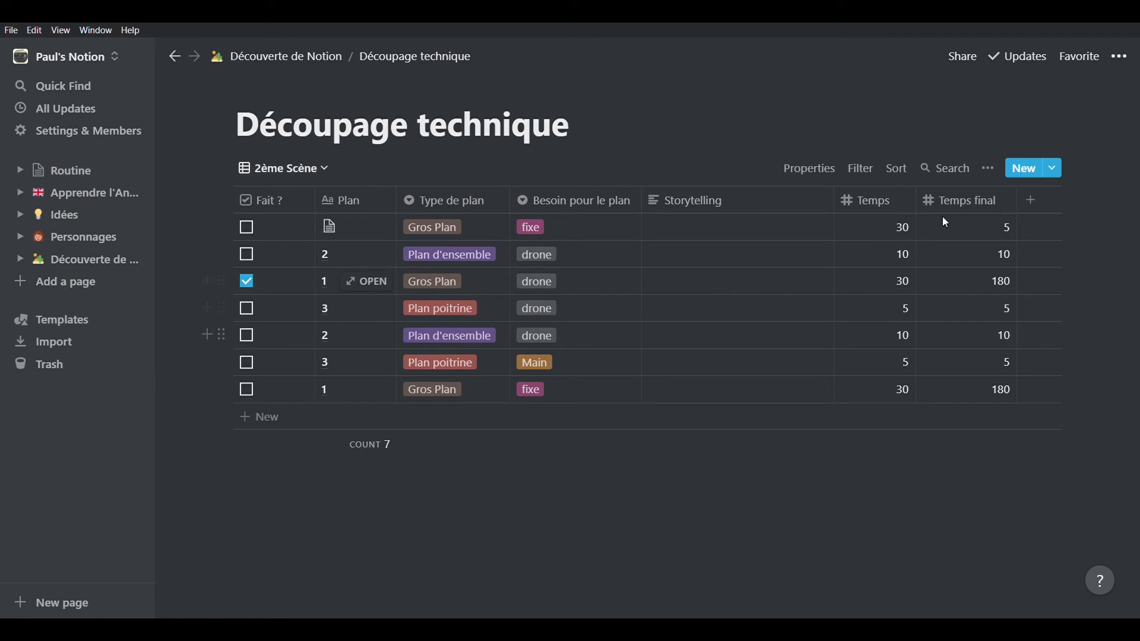
Step: Filter the 2ème Scène view to rows where Scène contains 2
click(863, 178)
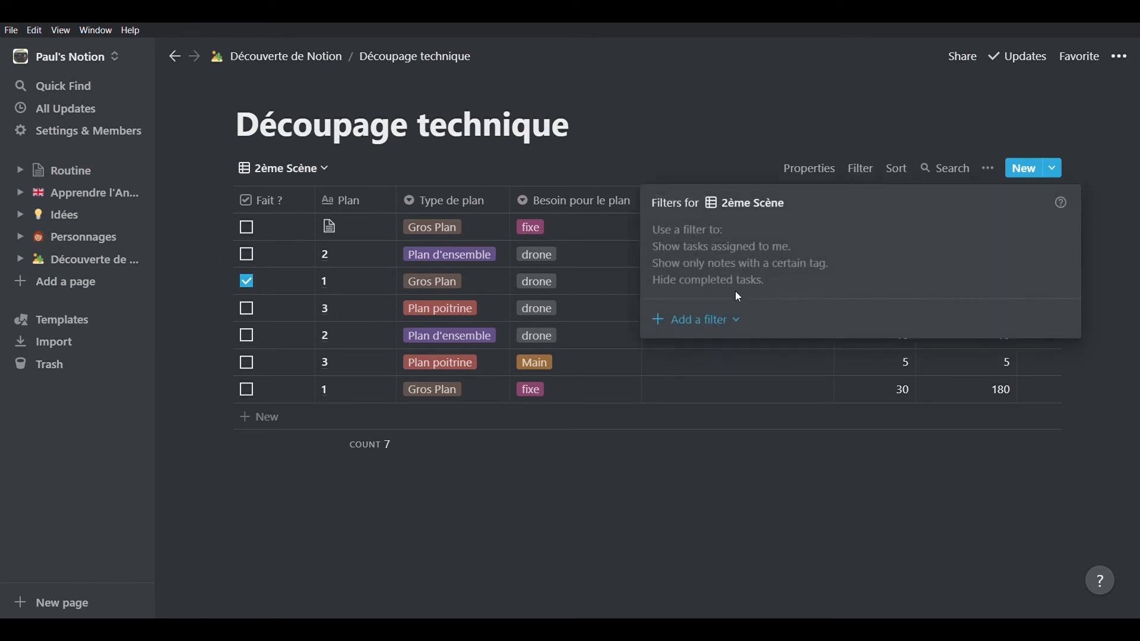
click(736, 315)
click(716, 354)
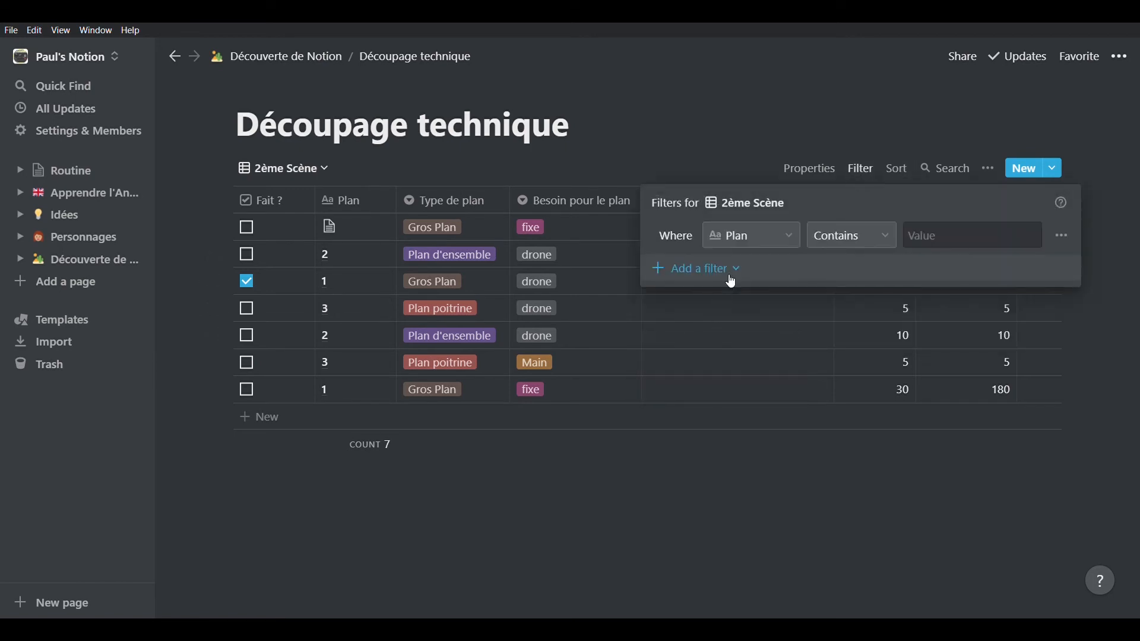
click(756, 235)
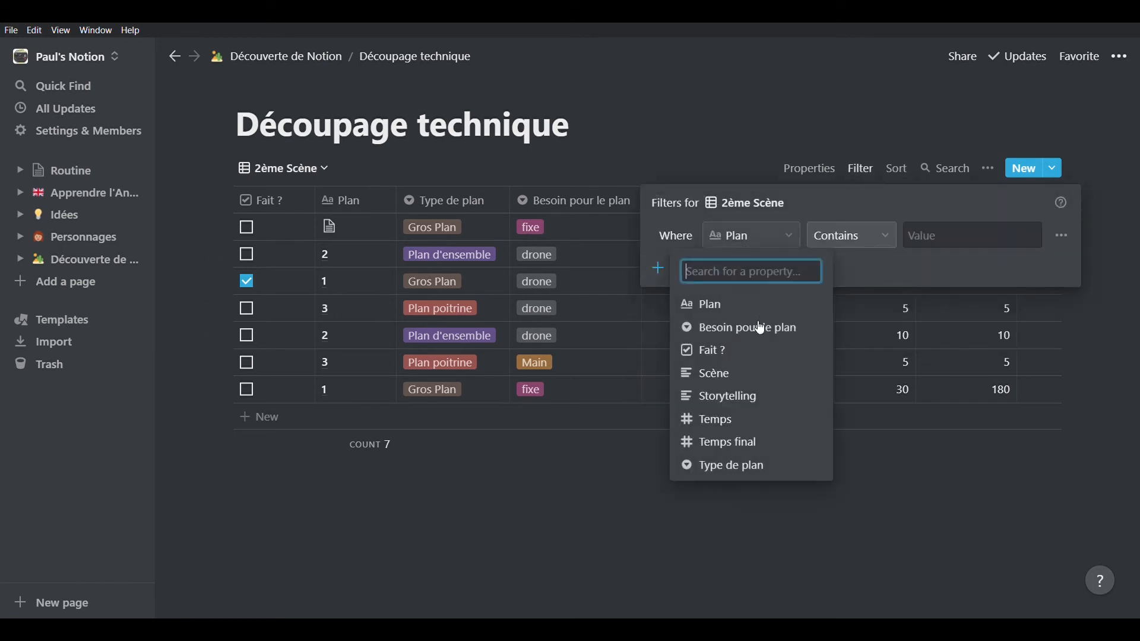
click(731, 376)
click(963, 231)
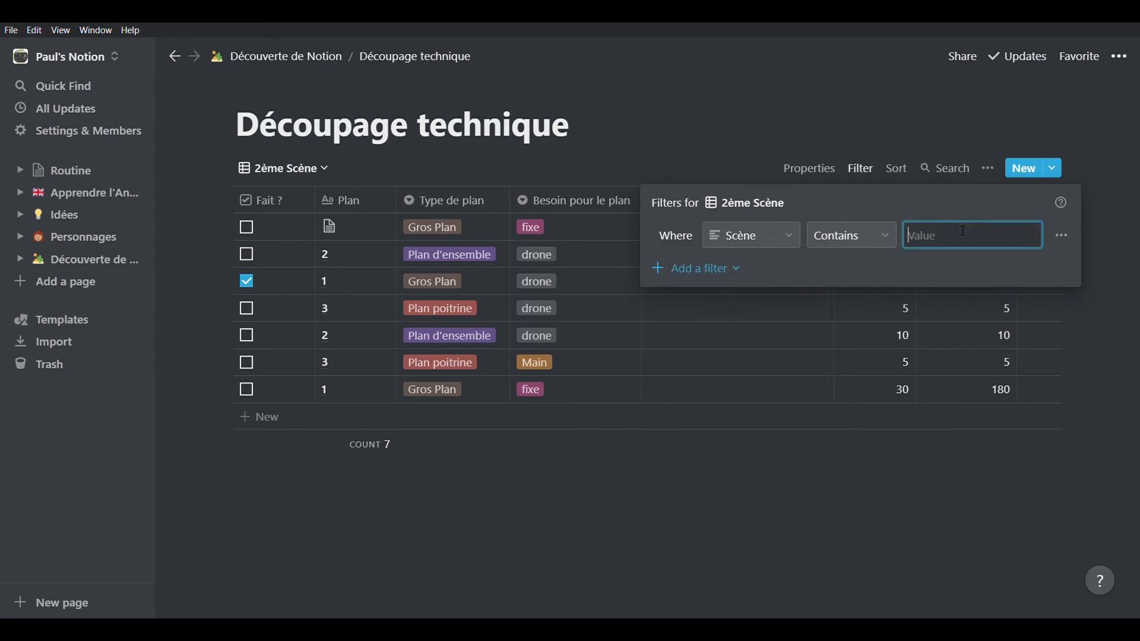
text(2)
Step: Show the Scène column in the 2ème Scène view to check the filter, and hide it again
click(810, 168)
click(950, 255)
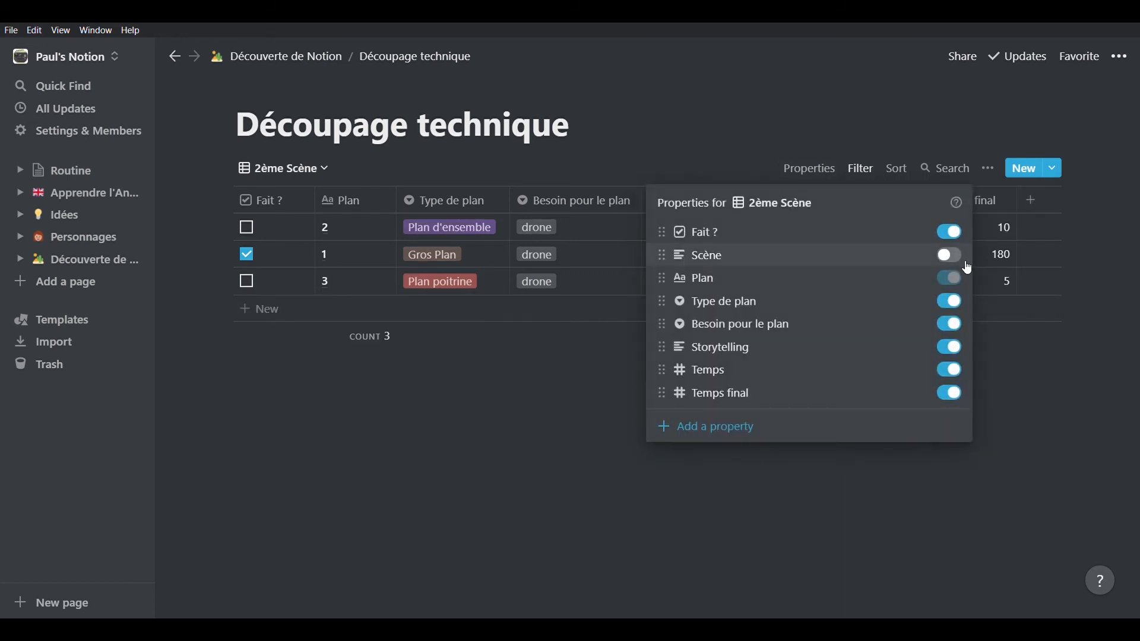
click(950, 256)
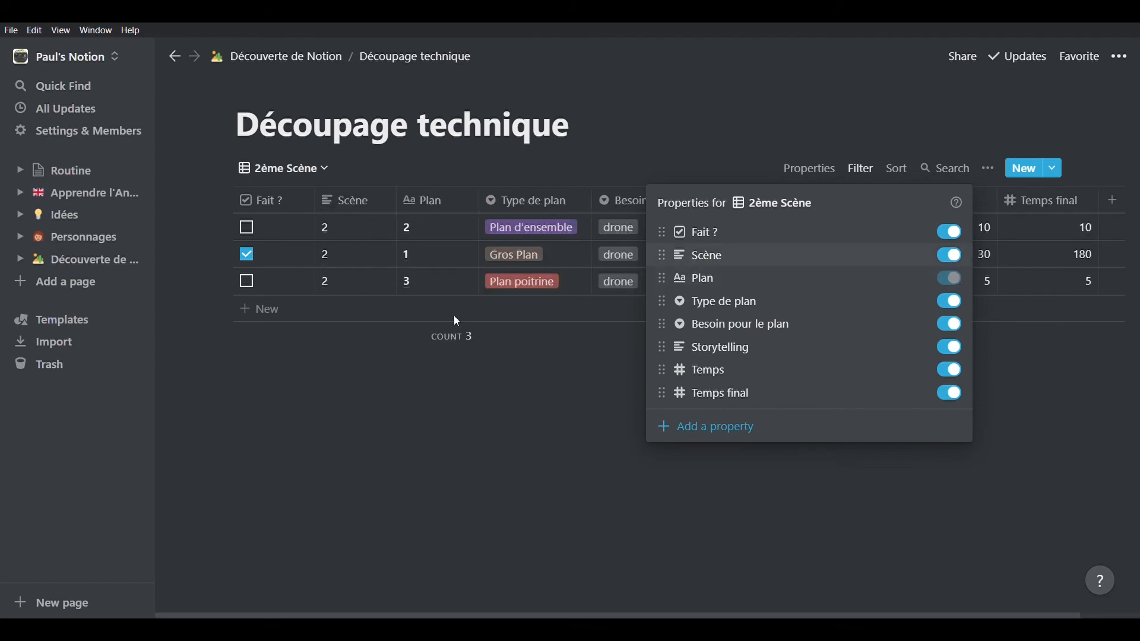
click(347, 384)
Step: Clear the Fait ? checkbox of plan 1 and sort the 2ème Scène view by Plan in ascending order
click(247, 254)
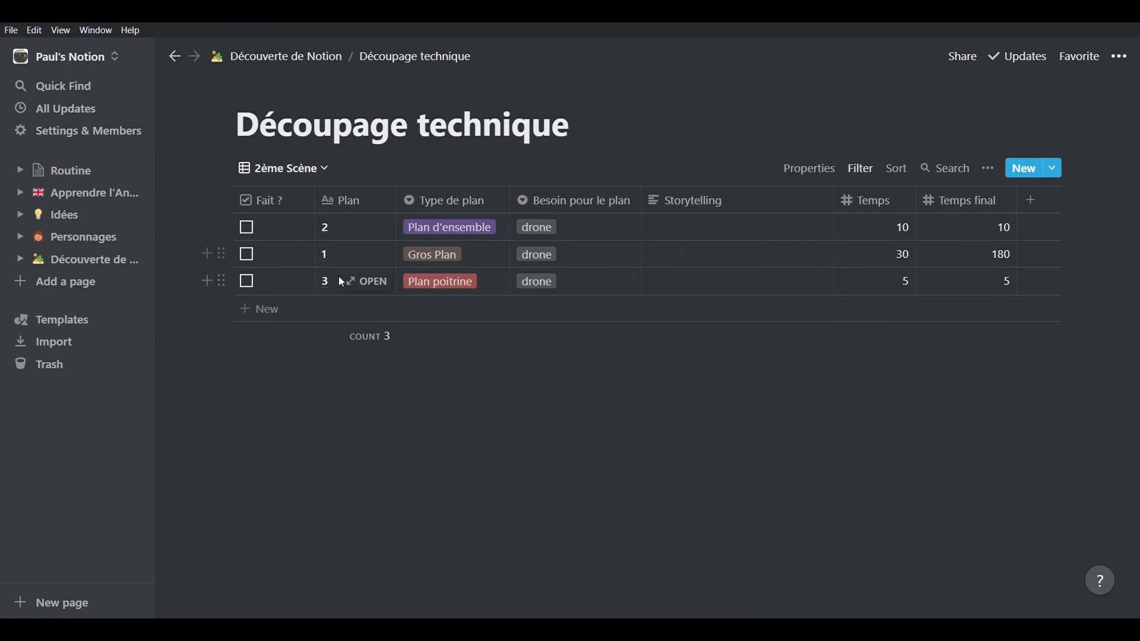
click(897, 169)
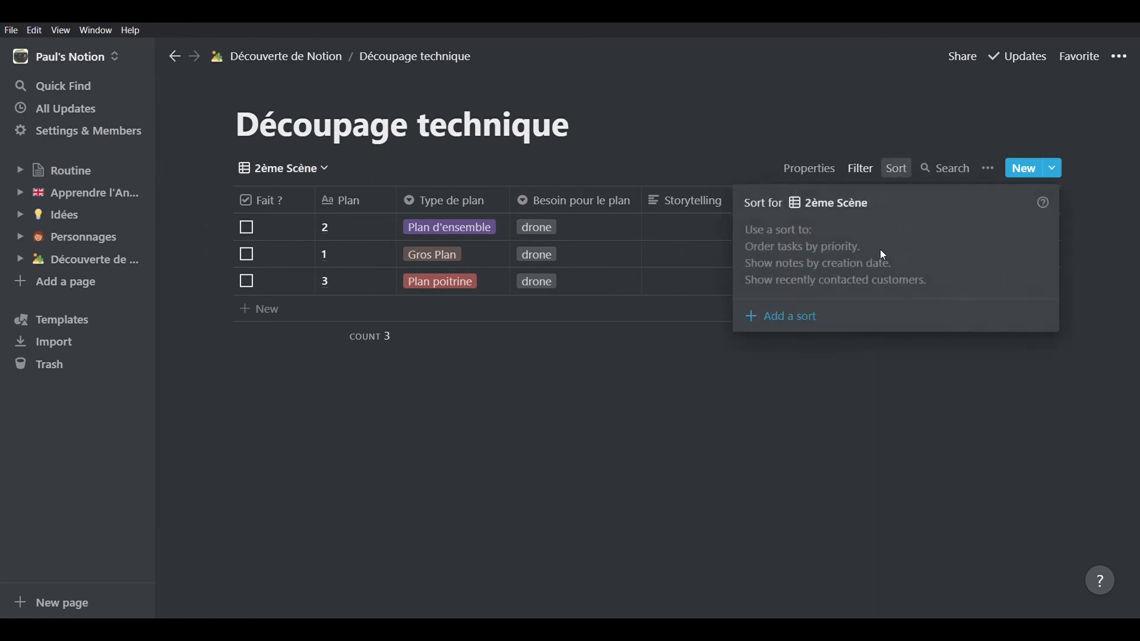
click(775, 324)
click(795, 235)
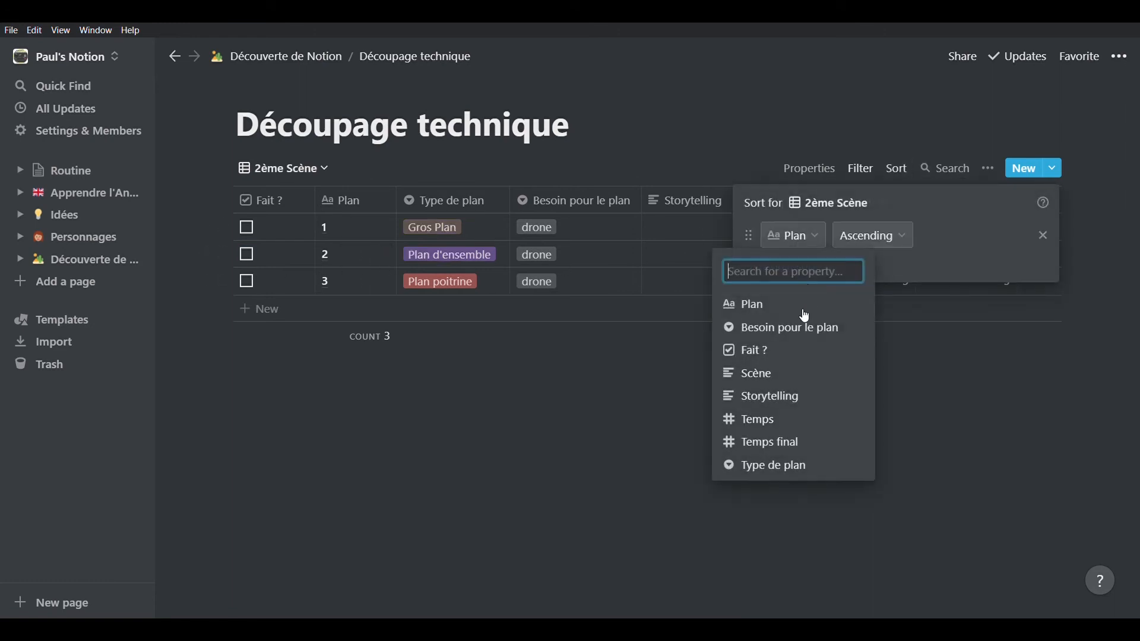
click(983, 247)
Step: Add a second ascending sort on Fait ? below the Plan sort, and mark plans 1 and 2 as done
click(792, 271)
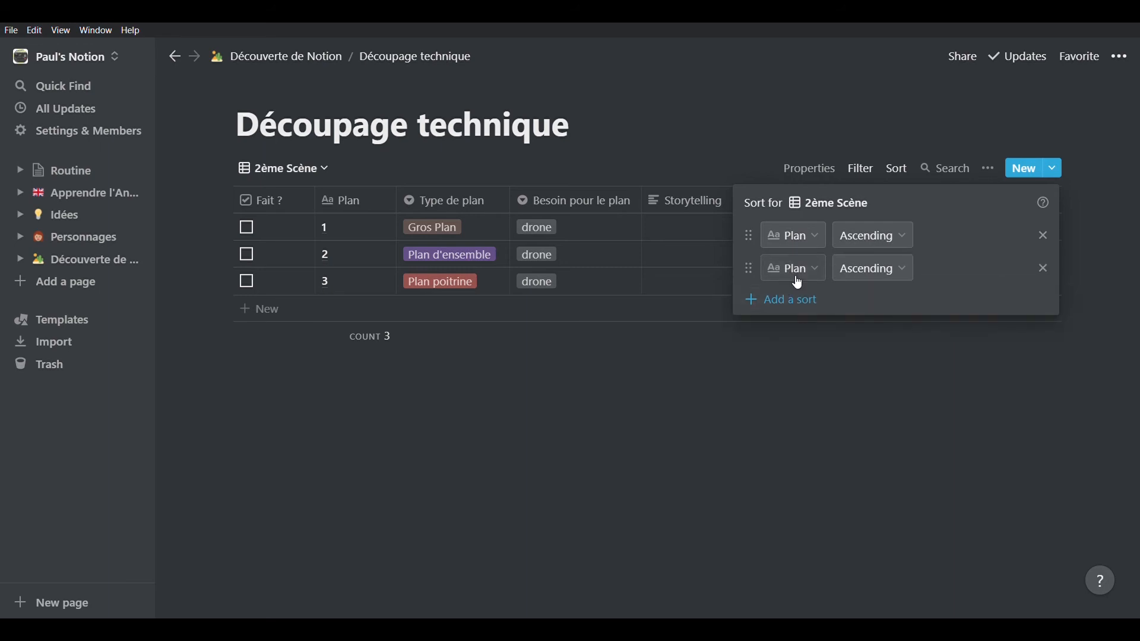
click(796, 276)
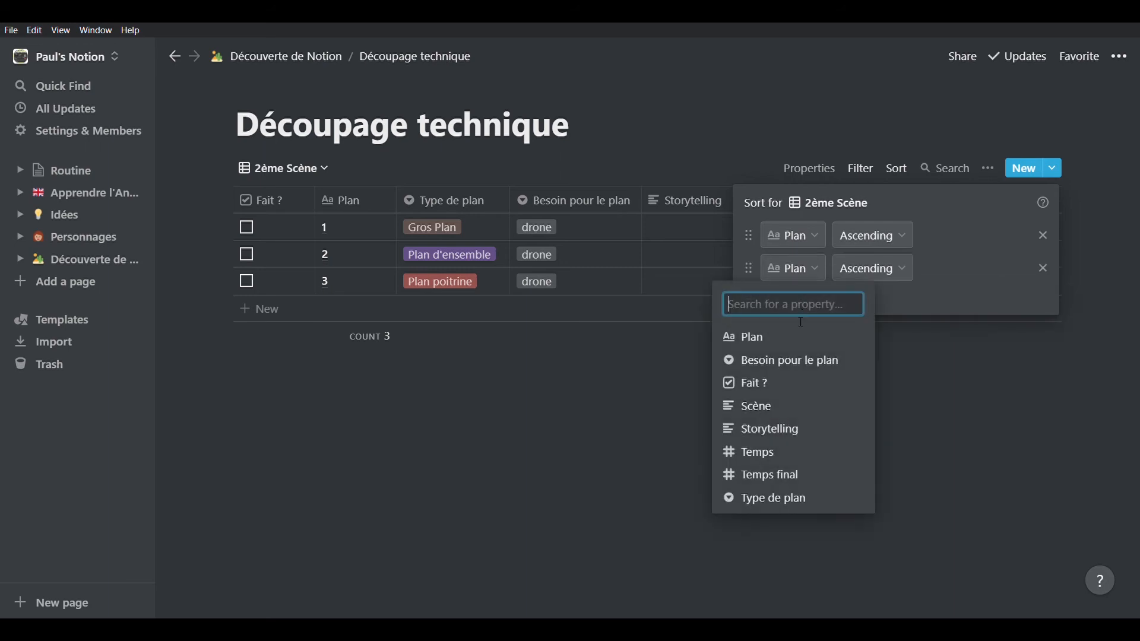
click(771, 385)
click(887, 268)
click(759, 439)
click(606, 386)
click(247, 227)
click(248, 254)
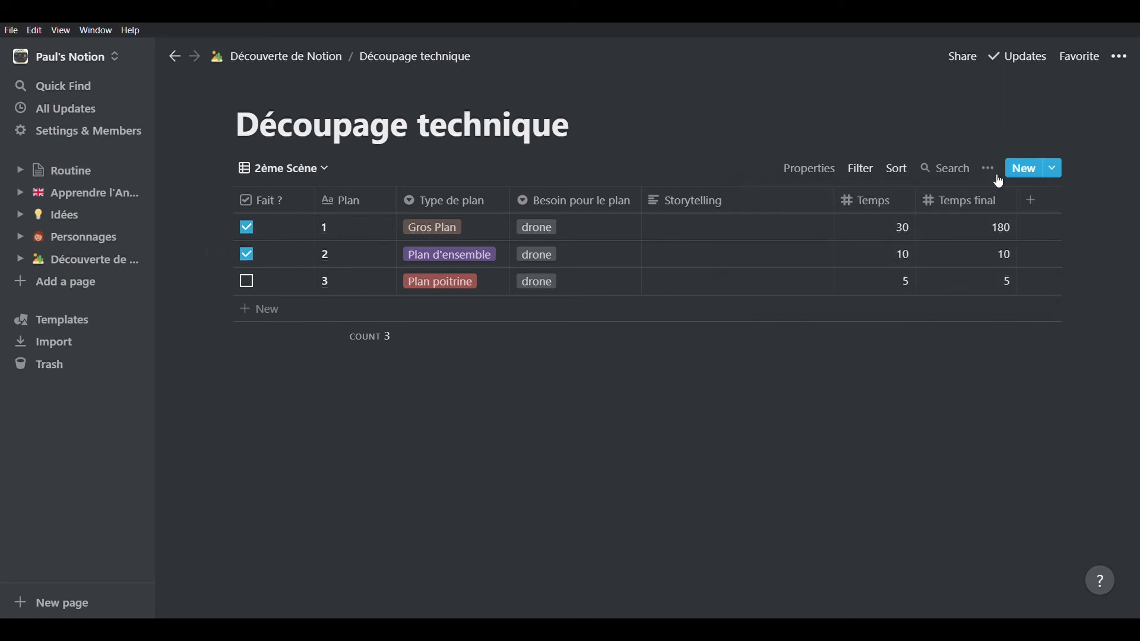
Step: Move the Fait ? sort above the Plan sort and clear the Fait ? checkboxes of plans 1 and 2
click(898, 170)
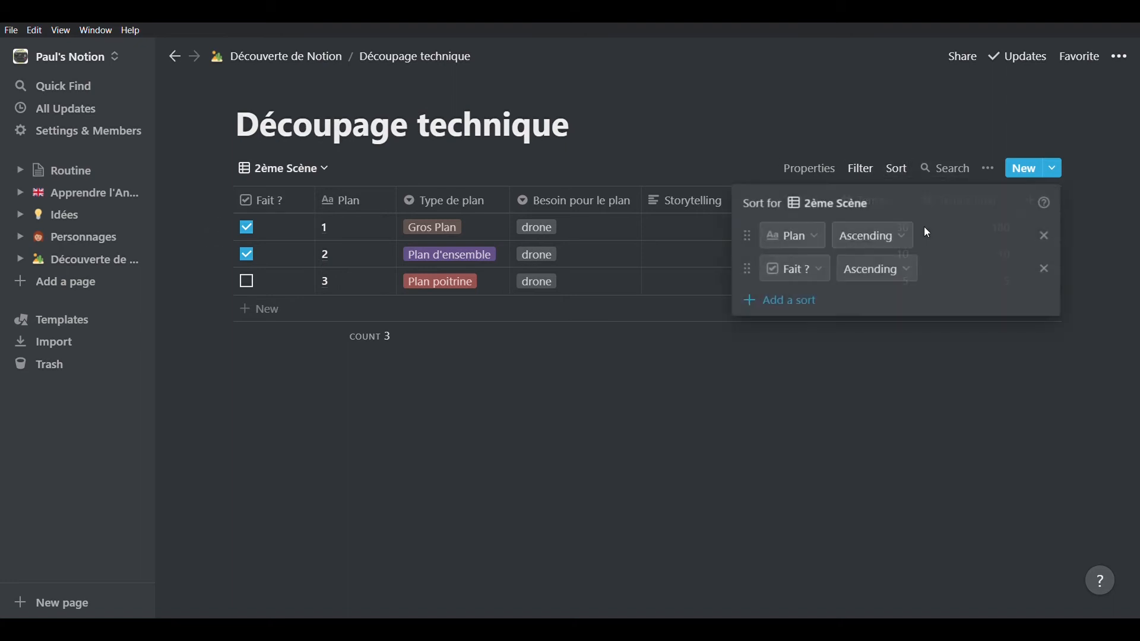
drag(750, 268, 753, 235)
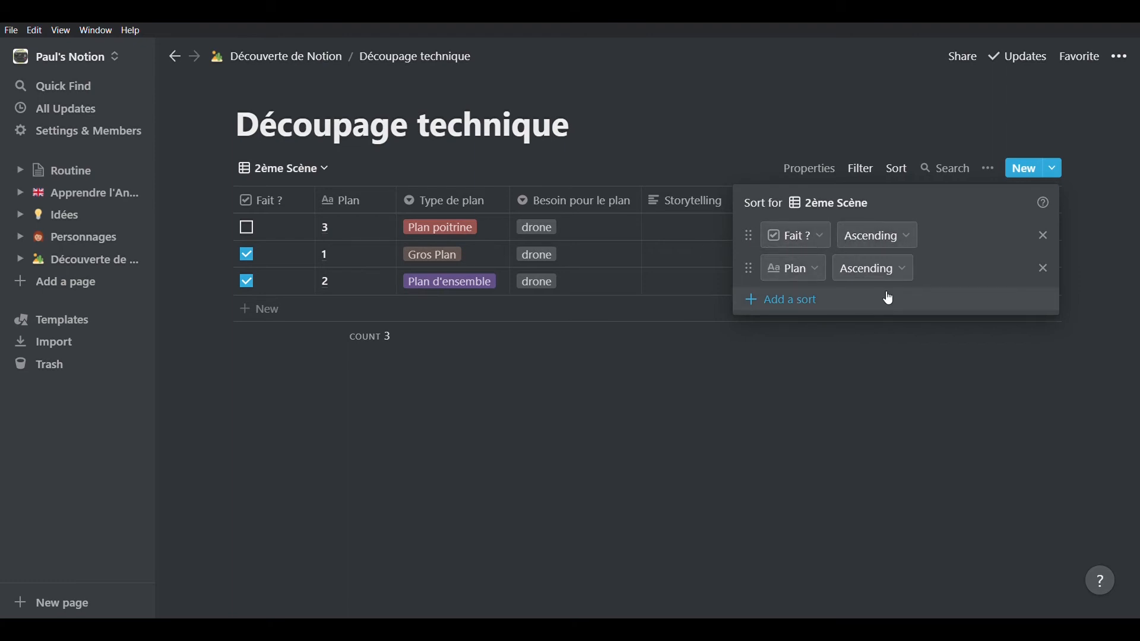
click(542, 453)
click(249, 257)
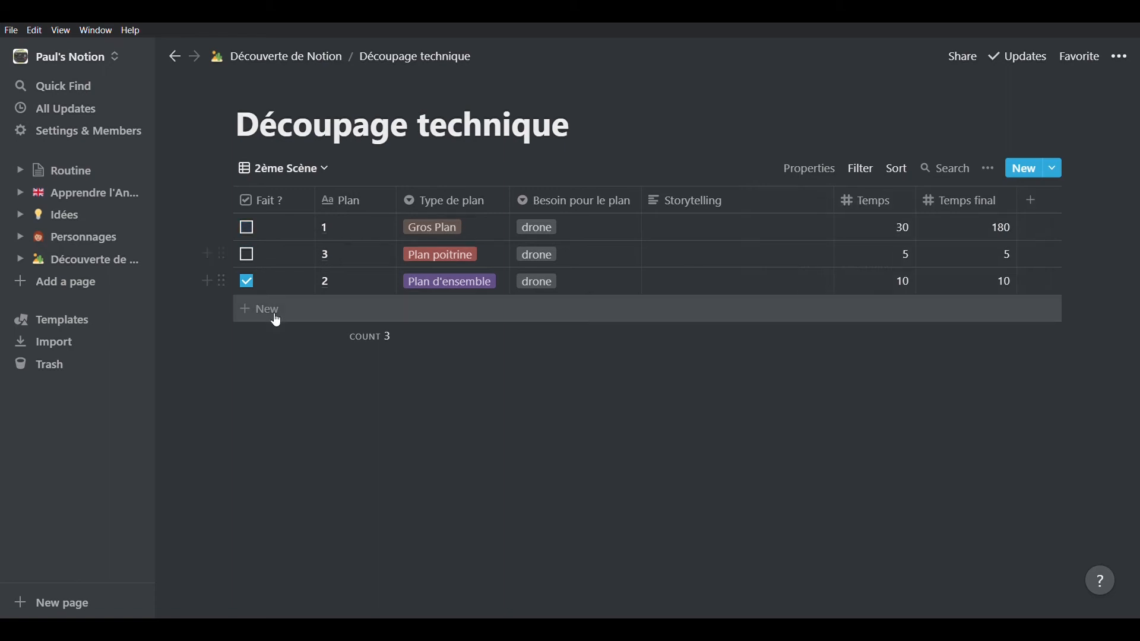
click(248, 279)
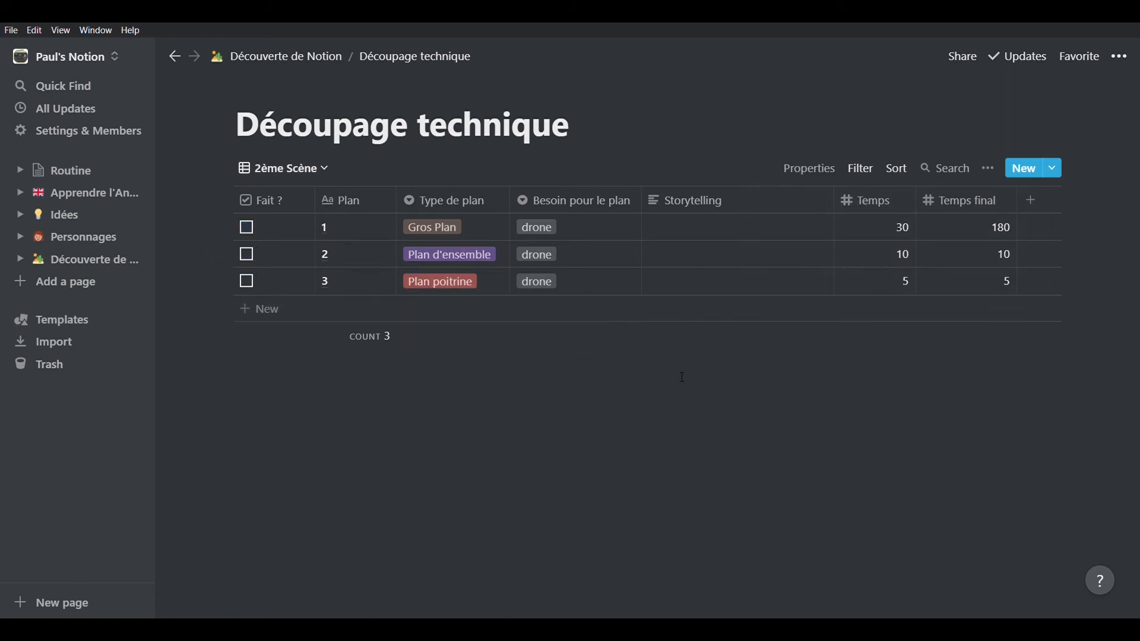
Step: Rename the Default view of the Découpage technique database as 1ère Scène
click(318, 173)
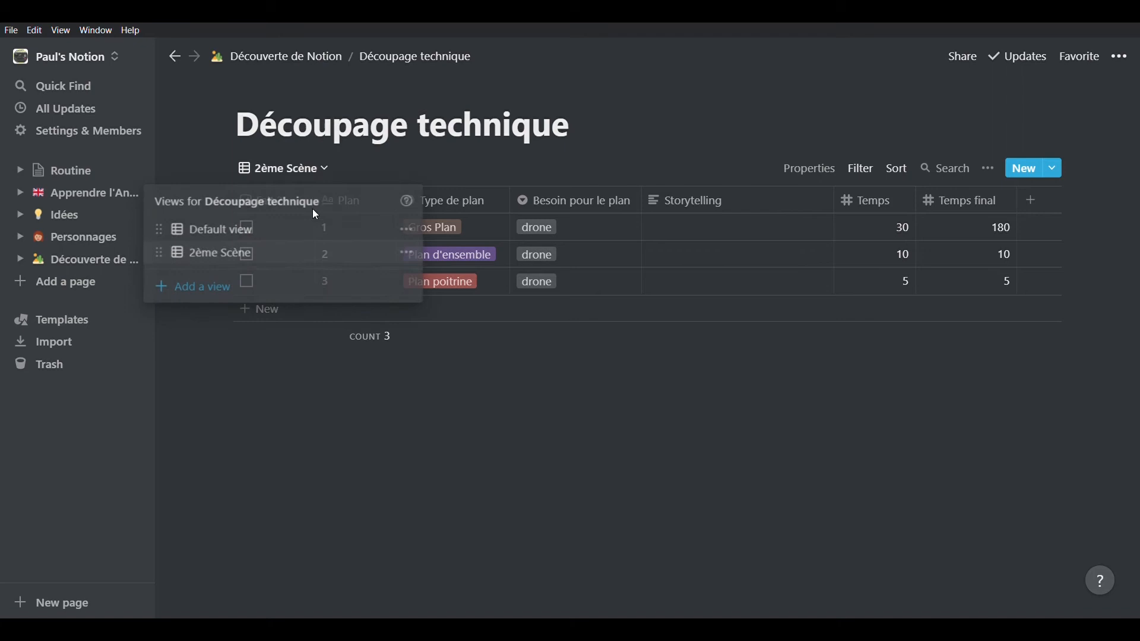
click(404, 229)
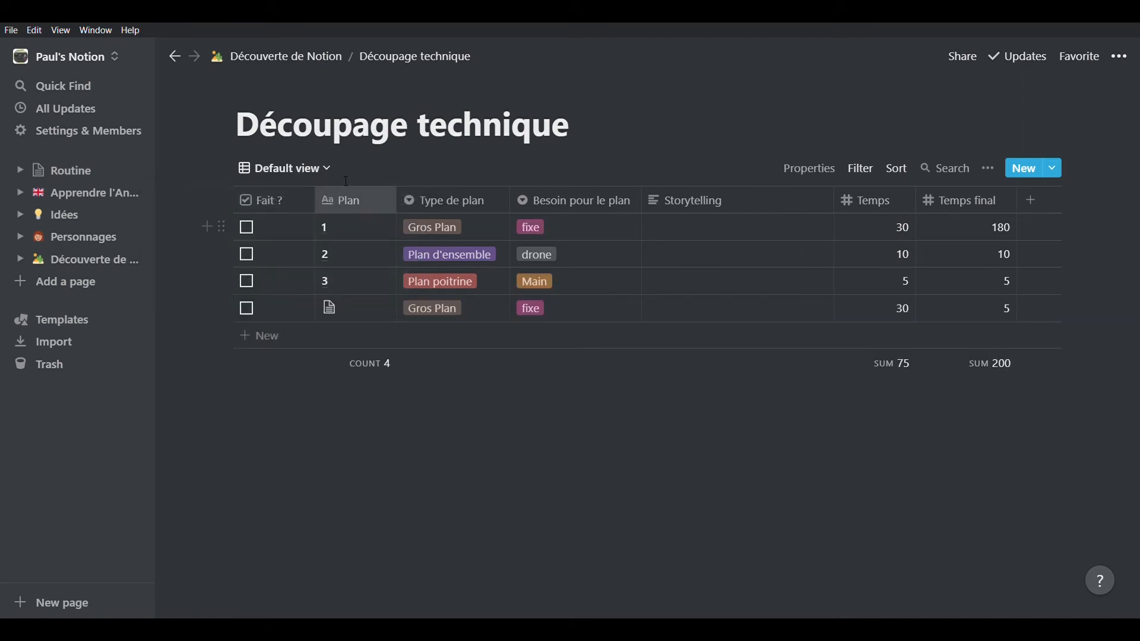
click(326, 169)
click(407, 229)
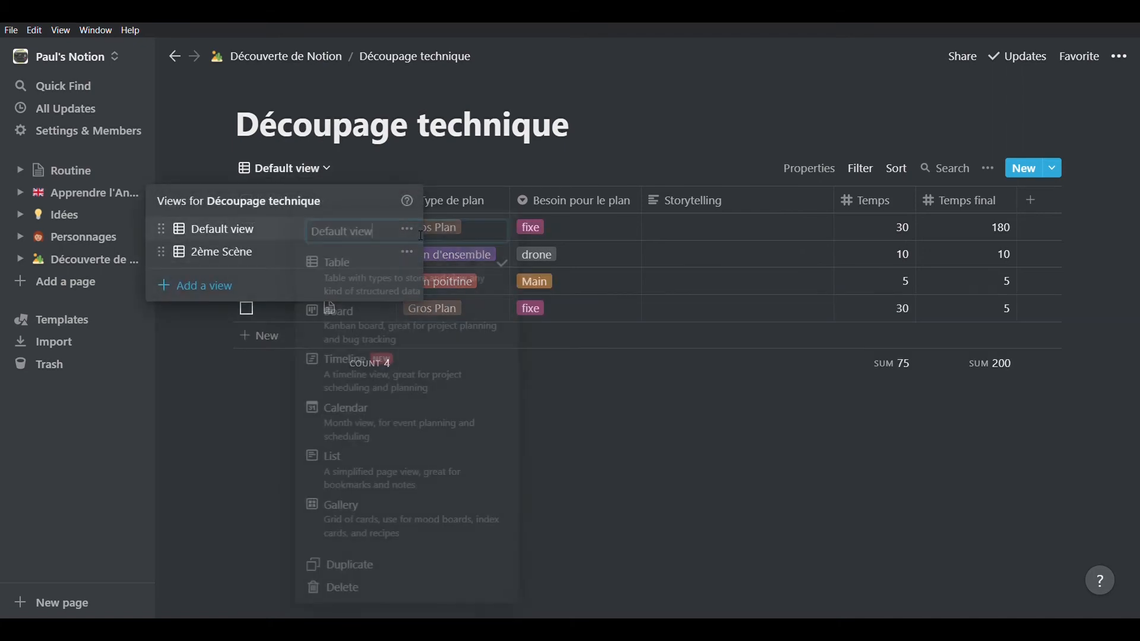
double_click(454, 243)
triple_click(455, 242)
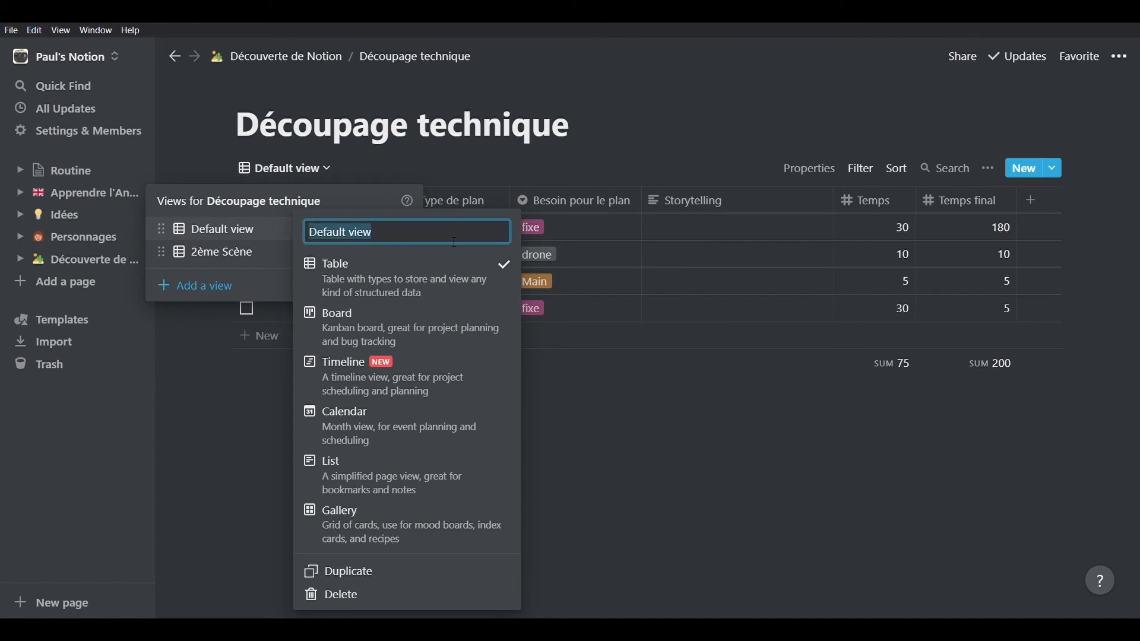
text(&7RE)
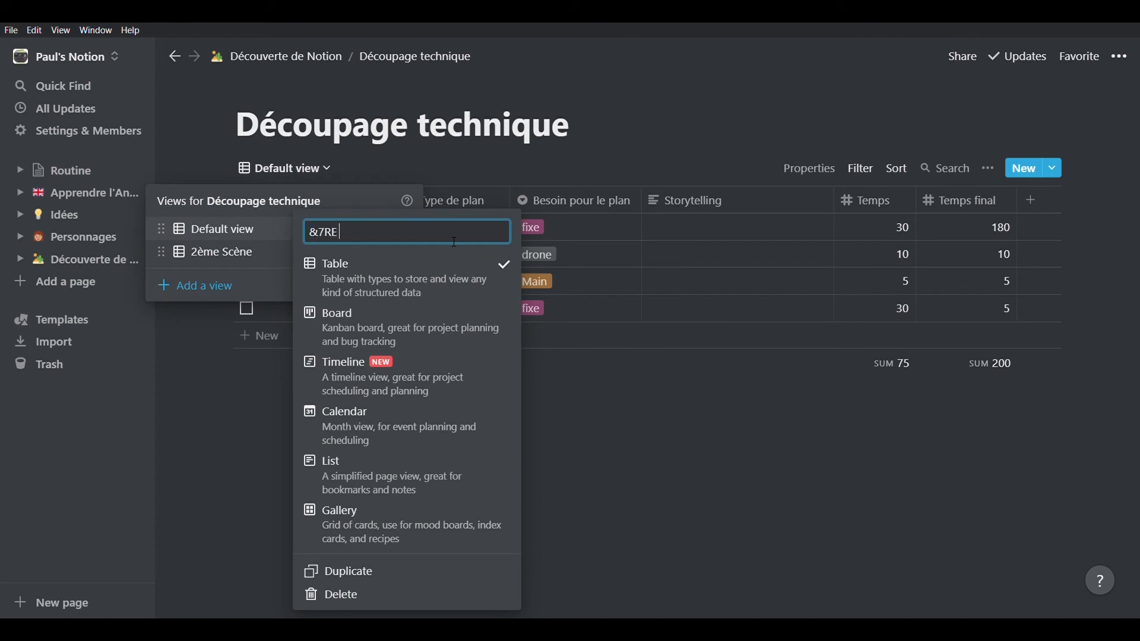
key(BackSpace)
key(BackSpace)
key(BackSpace)
key(BackSpace)
text(1ère Scène)
key(Return)
click(487, 450)
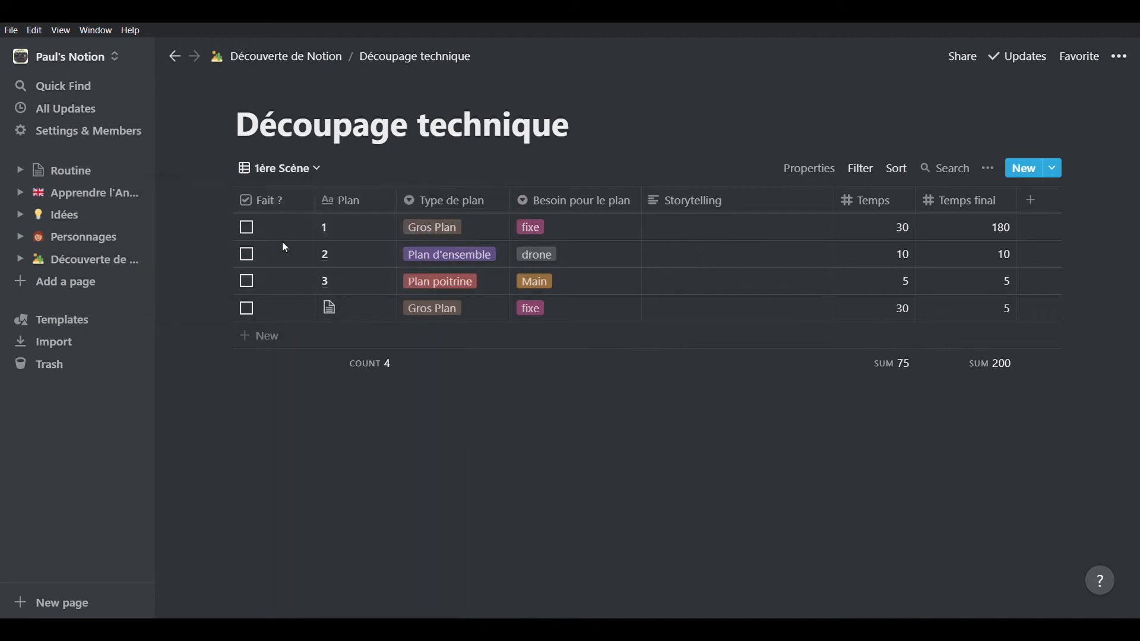
Step: Add an unnamed Board view to the database and hide its No Type de plan group
click(298, 170)
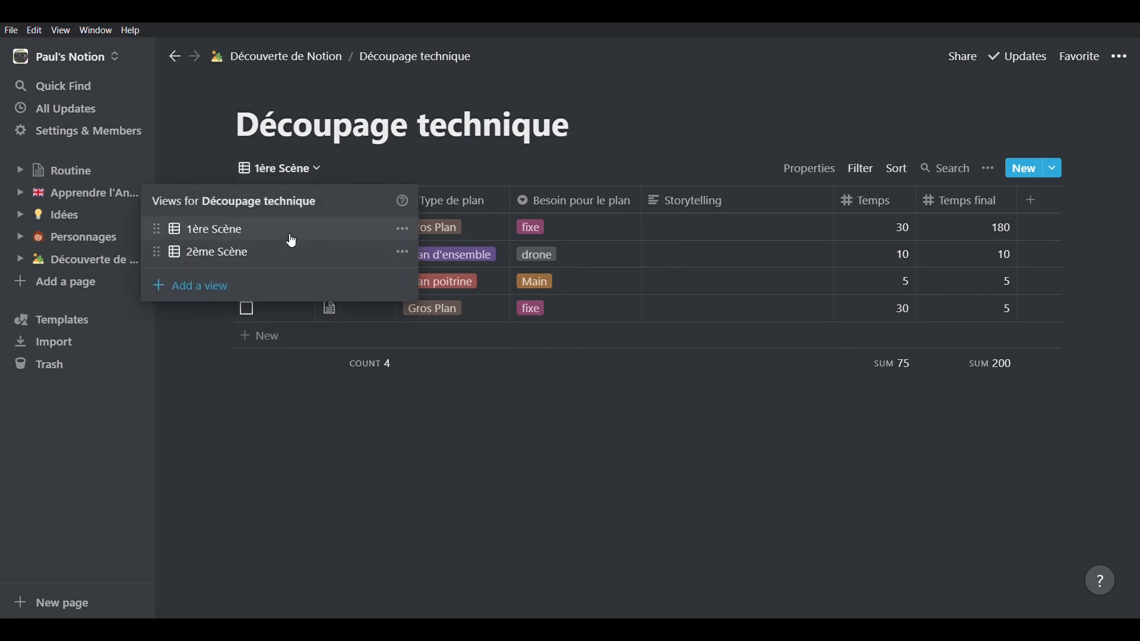
click(290, 252)
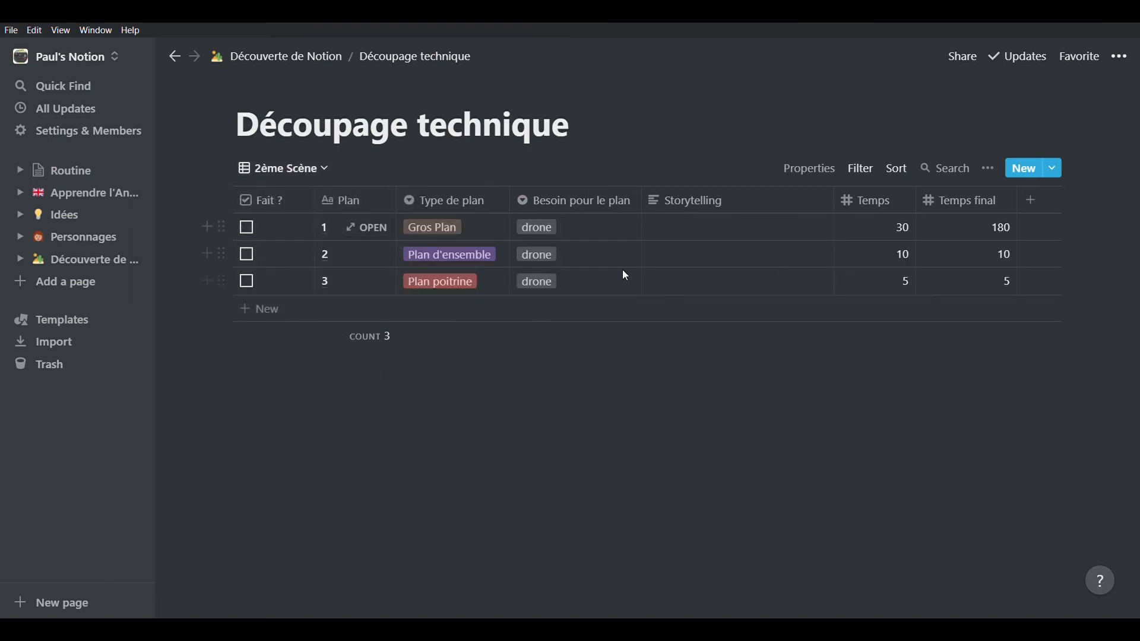
click(285, 169)
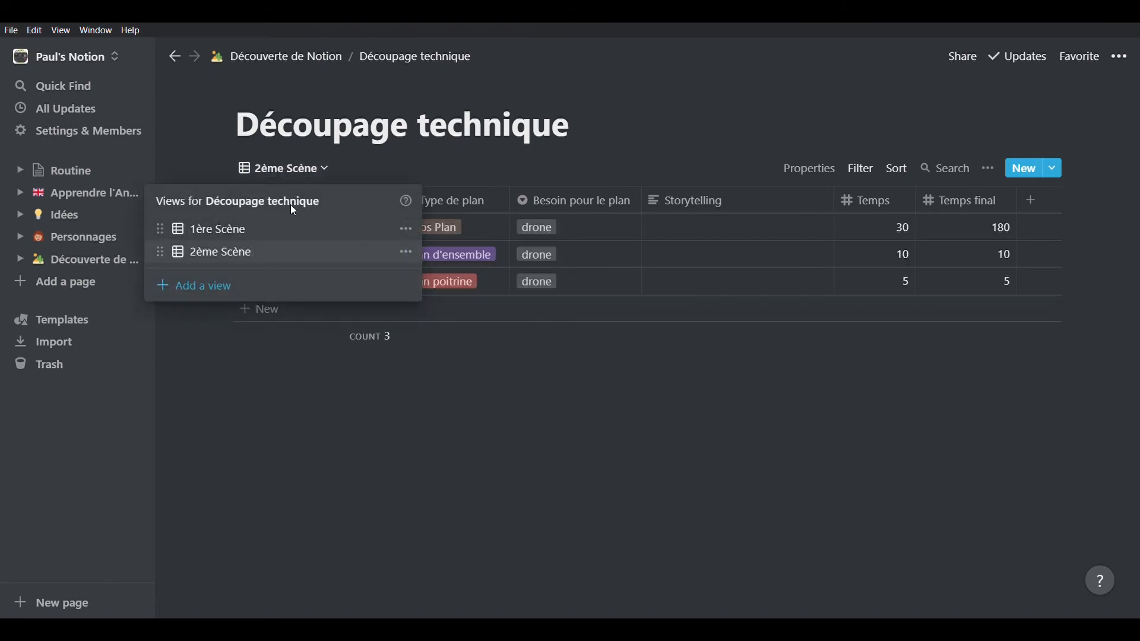
click(215, 285)
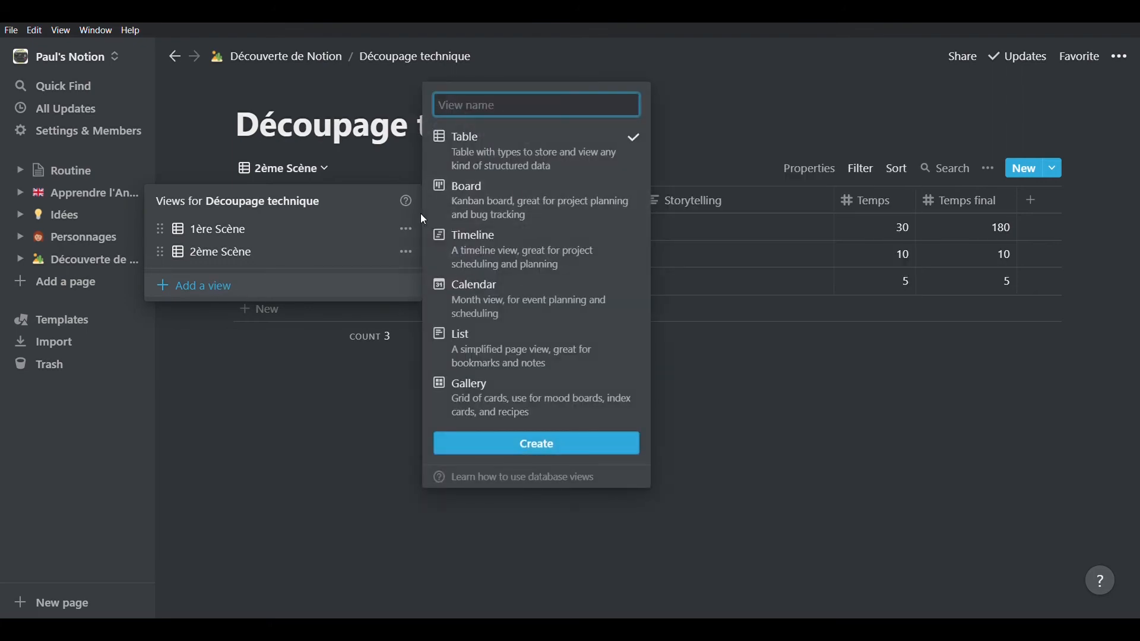
click(502, 223)
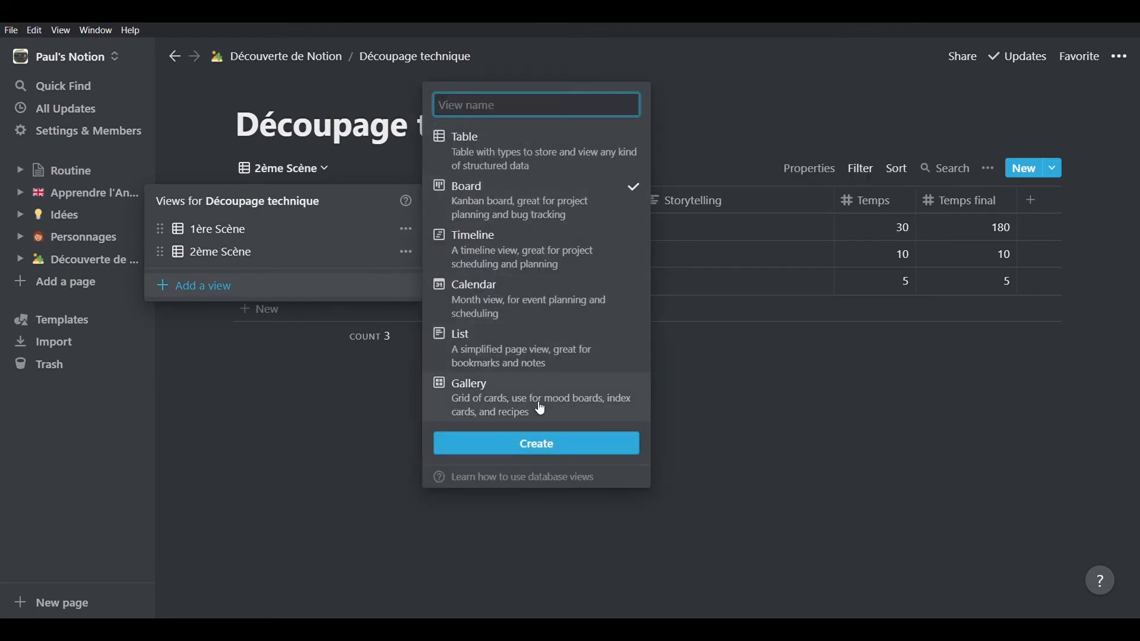
key(Return)
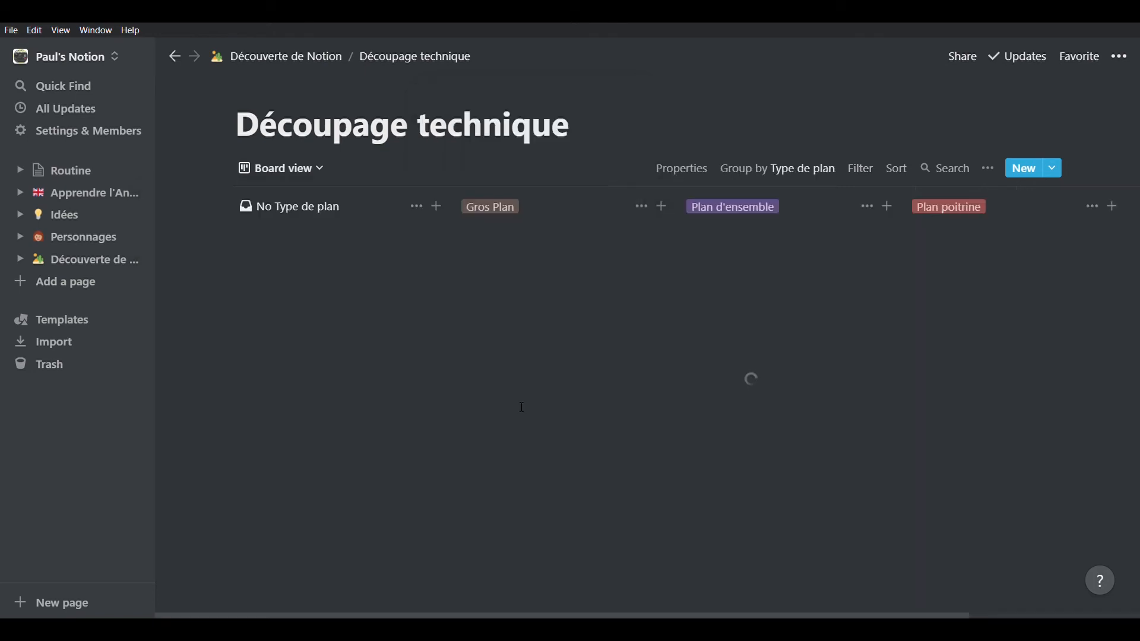
click(417, 206)
click(439, 235)
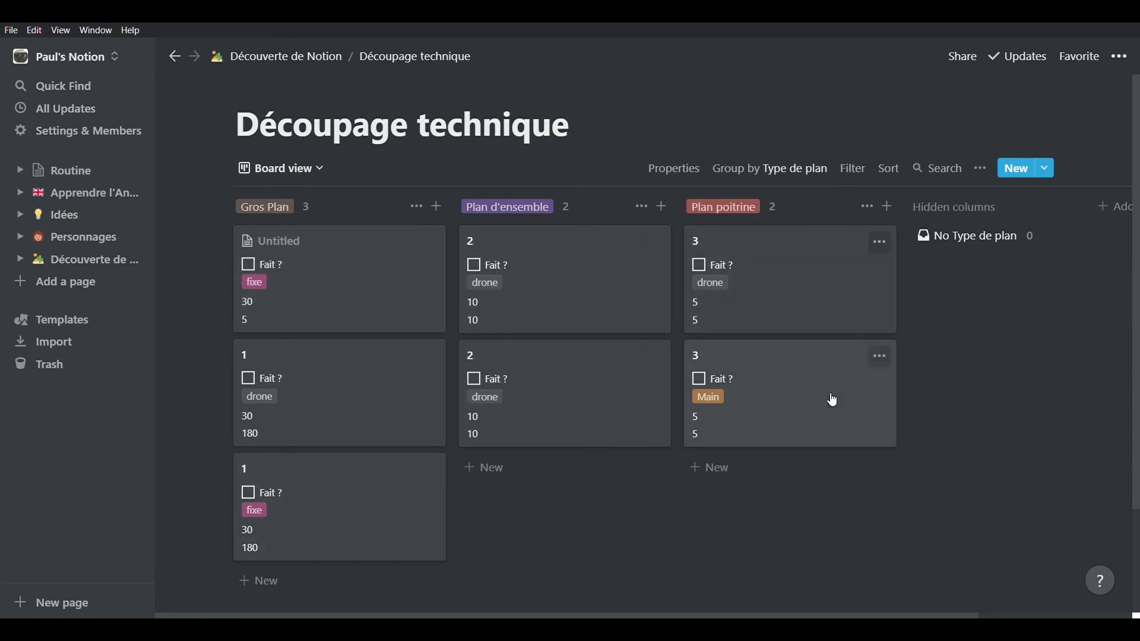
Step: Group the board by Besoin pour le plan and hide the No Besoin pour le plan group
click(805, 168)
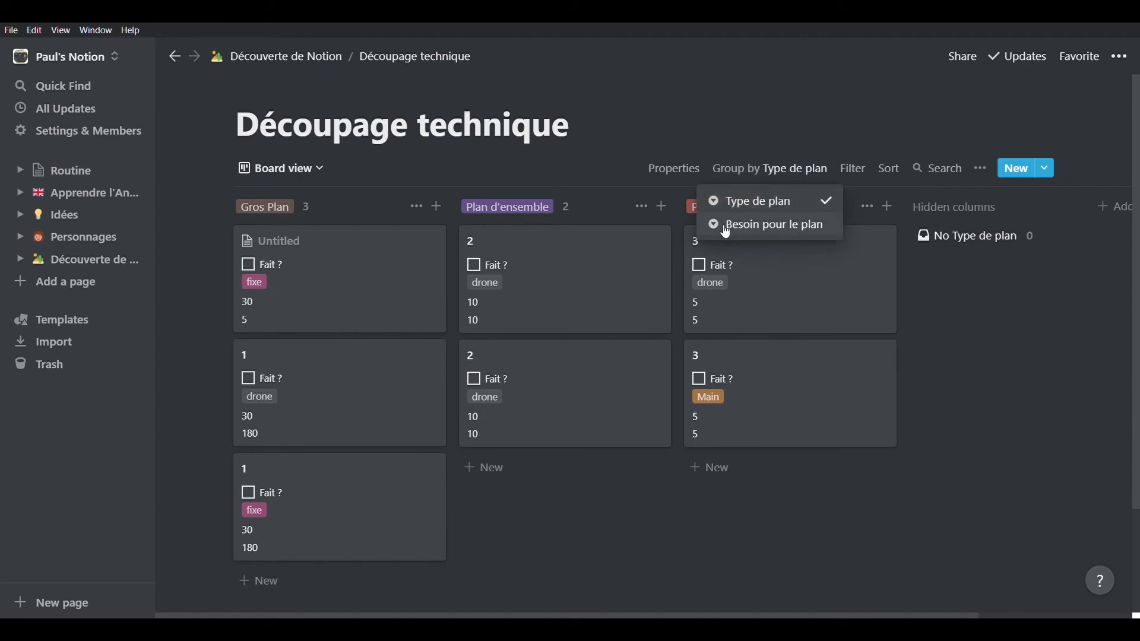
click(767, 229)
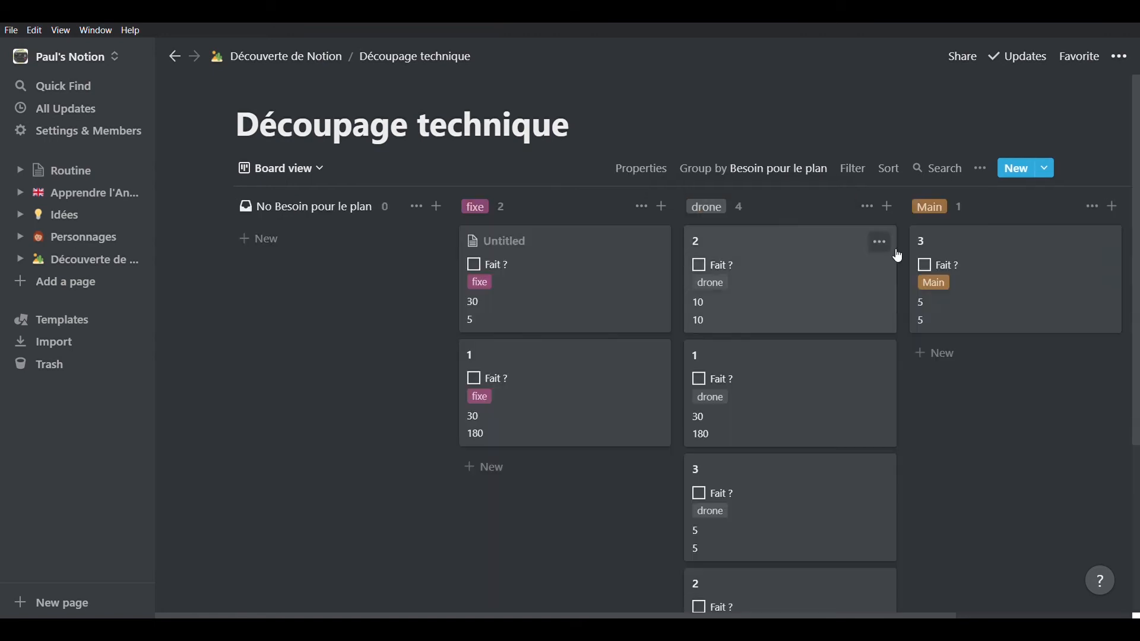
click(416, 206)
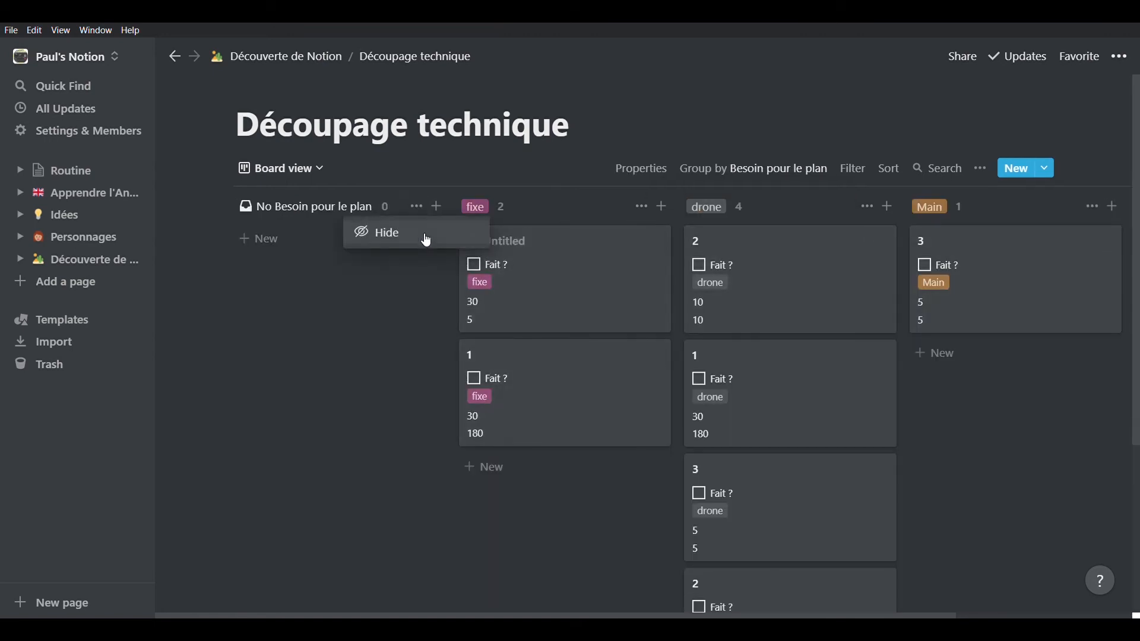
click(423, 235)
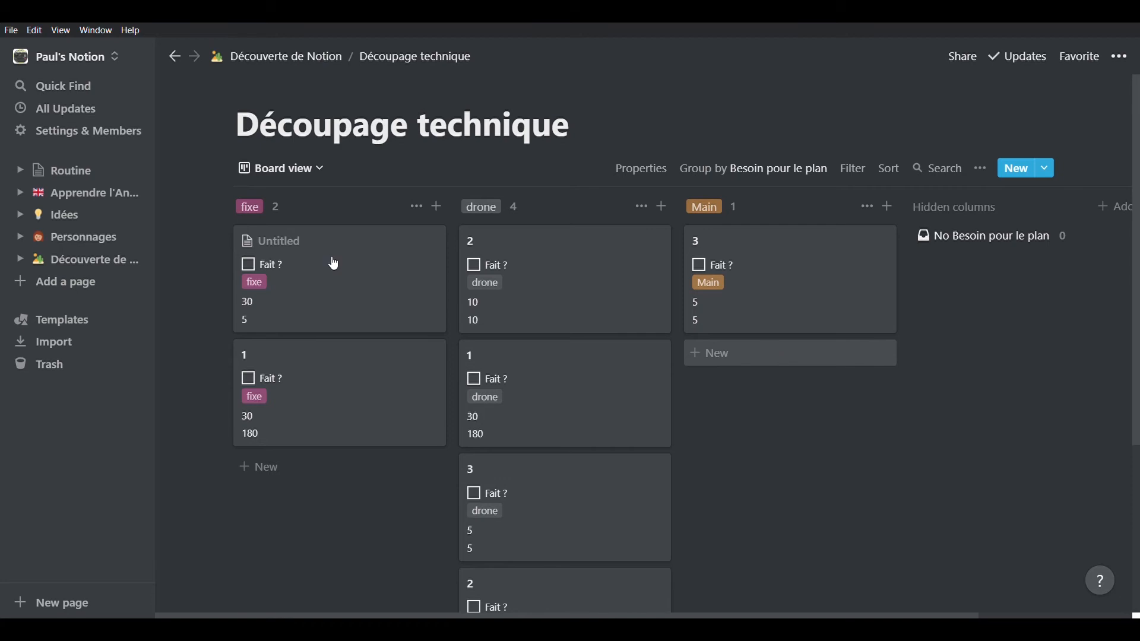
scroll(305, 314, down, 2)
scroll(362, 310, up, 2)
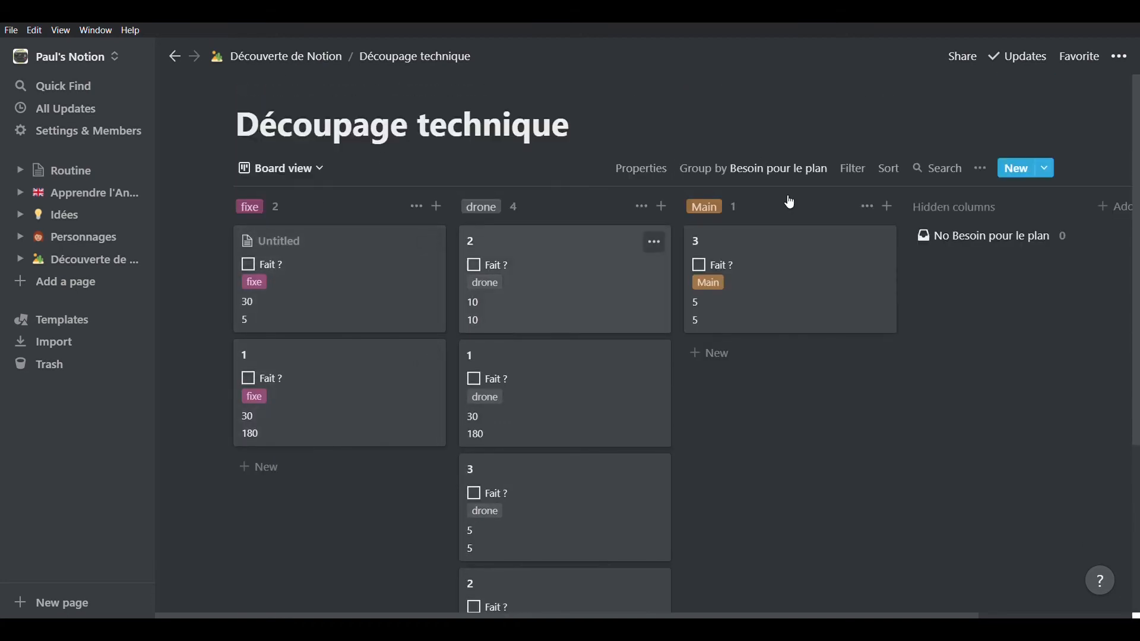
Step: Switch the Fait ? property off and on for the board cards and reorder the properties, moving Fait ? below Scène
click(655, 174)
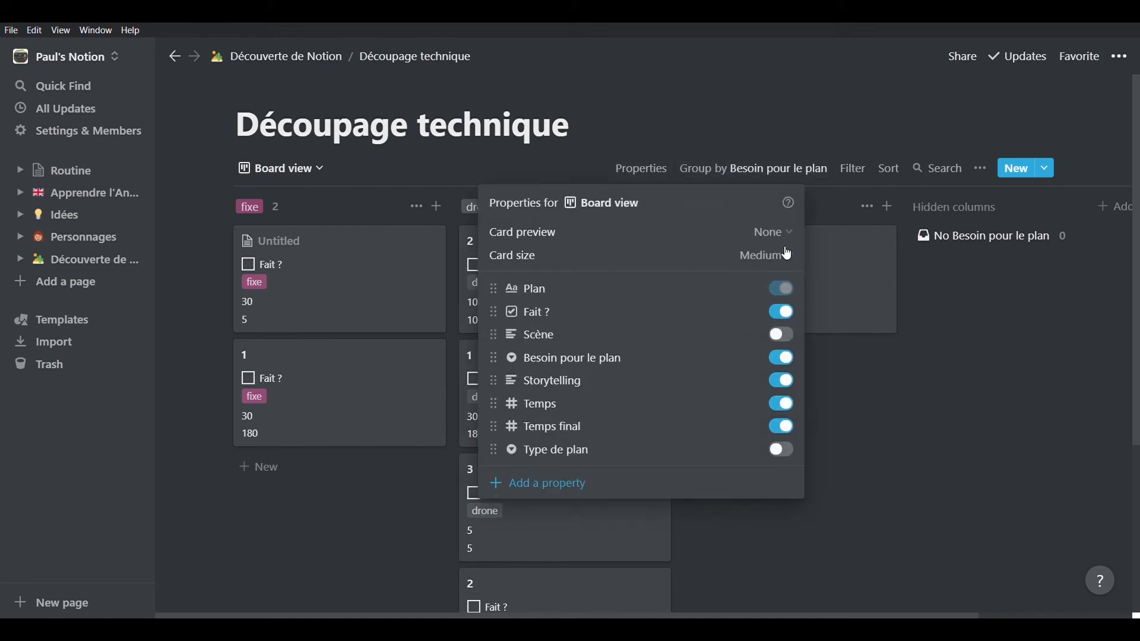
click(792, 313)
click(792, 312)
mouse_move(499, 319)
mouse_down()
mouse_move(499, 289)
mouse_move(491, 385)
mouse_move(486, 332)
mouse_up()
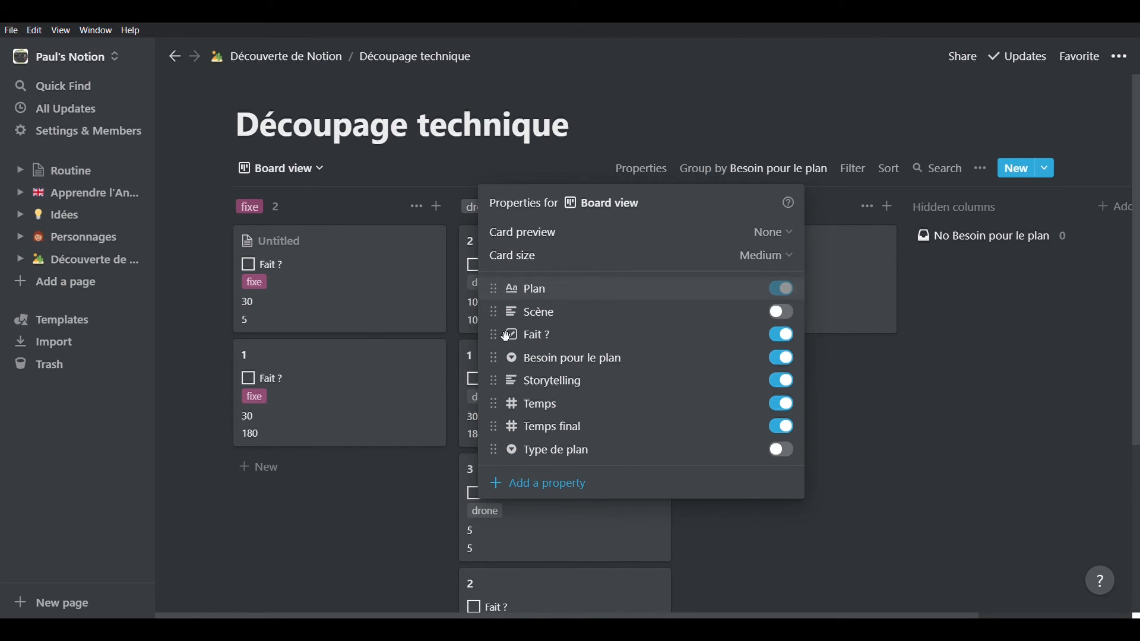
drag(522, 474, 557, 278)
click(843, 303)
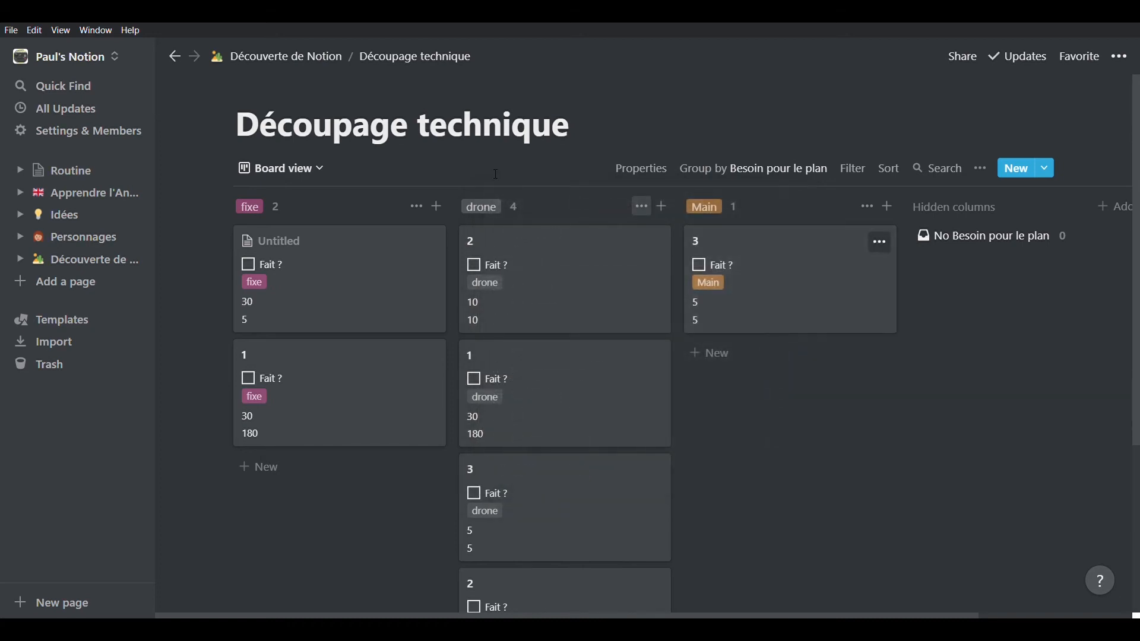
Step: Change the layout of the Board view to List
click(297, 168)
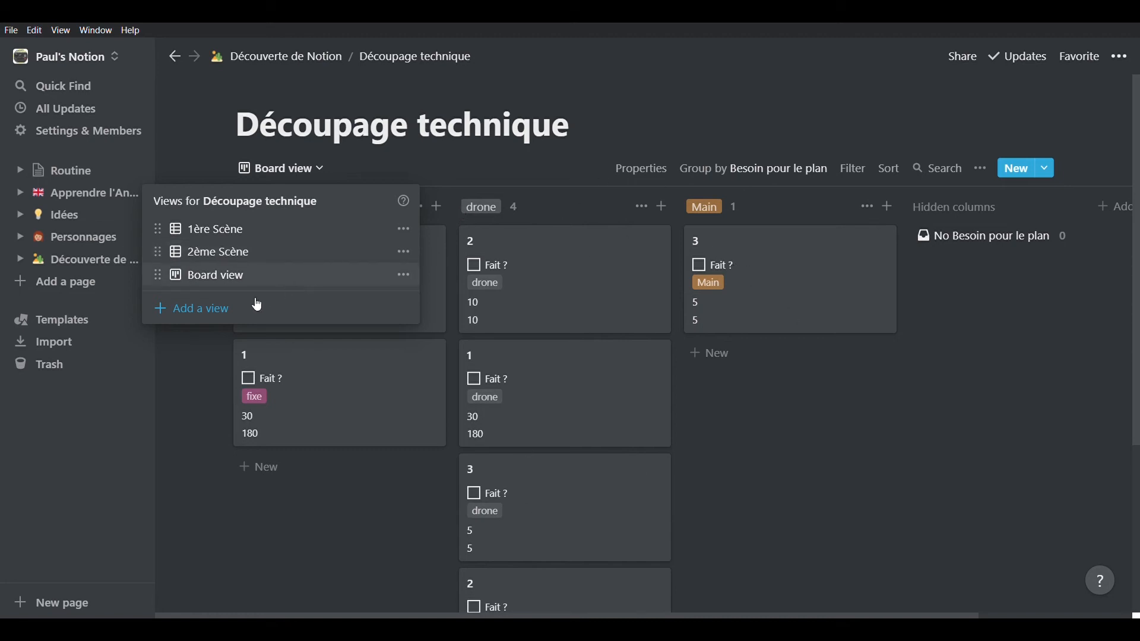
click(410, 279)
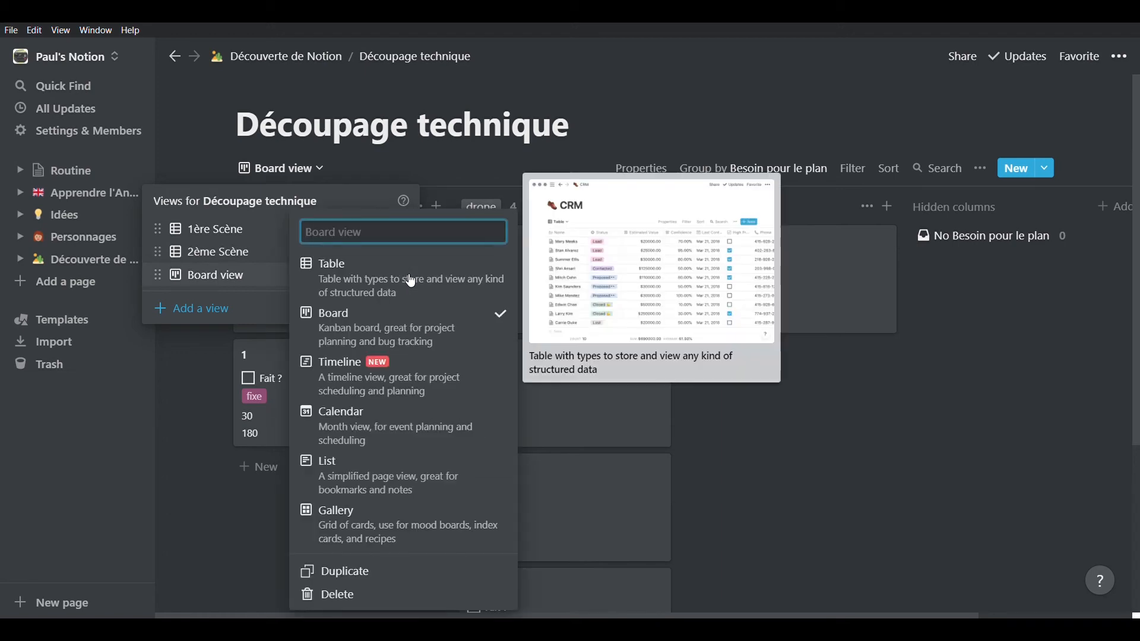
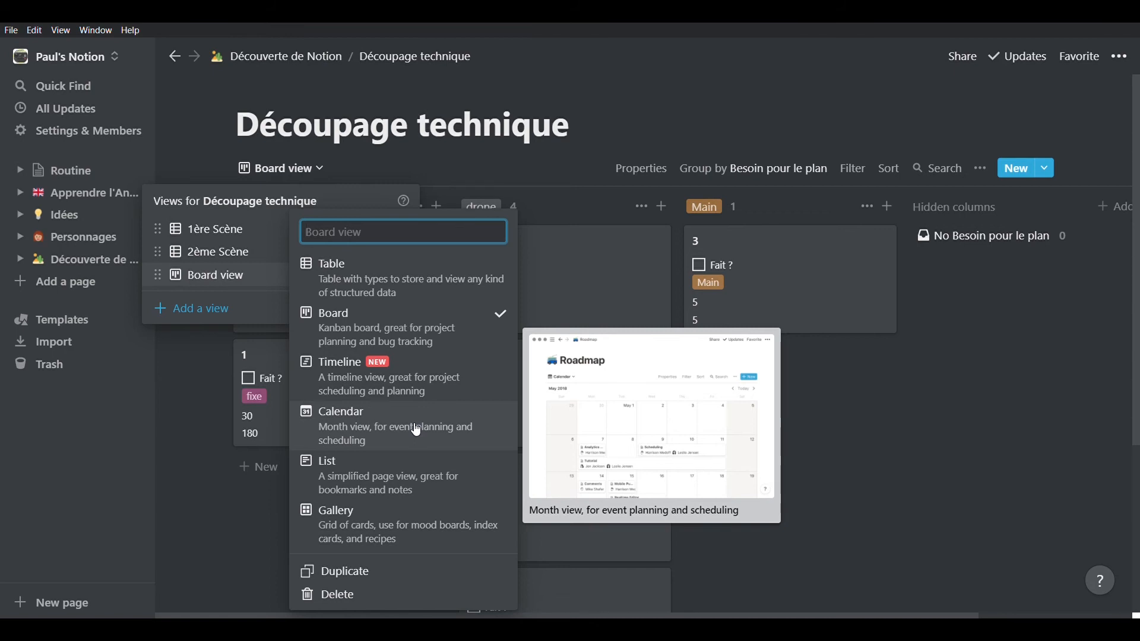
click(401, 484)
click(823, 530)
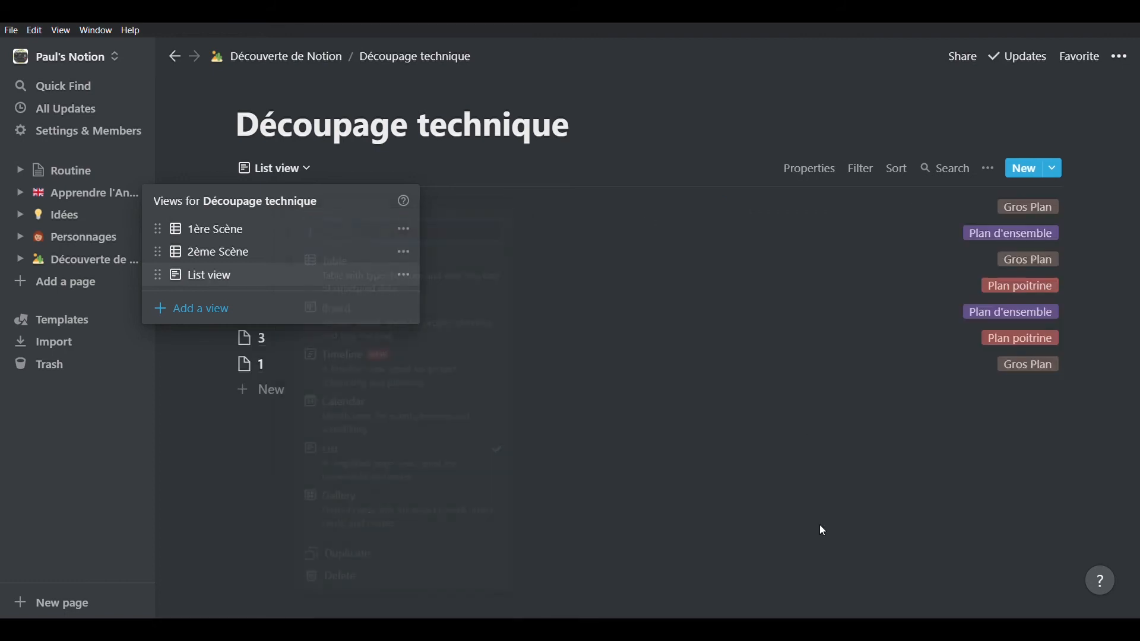
click(822, 531)
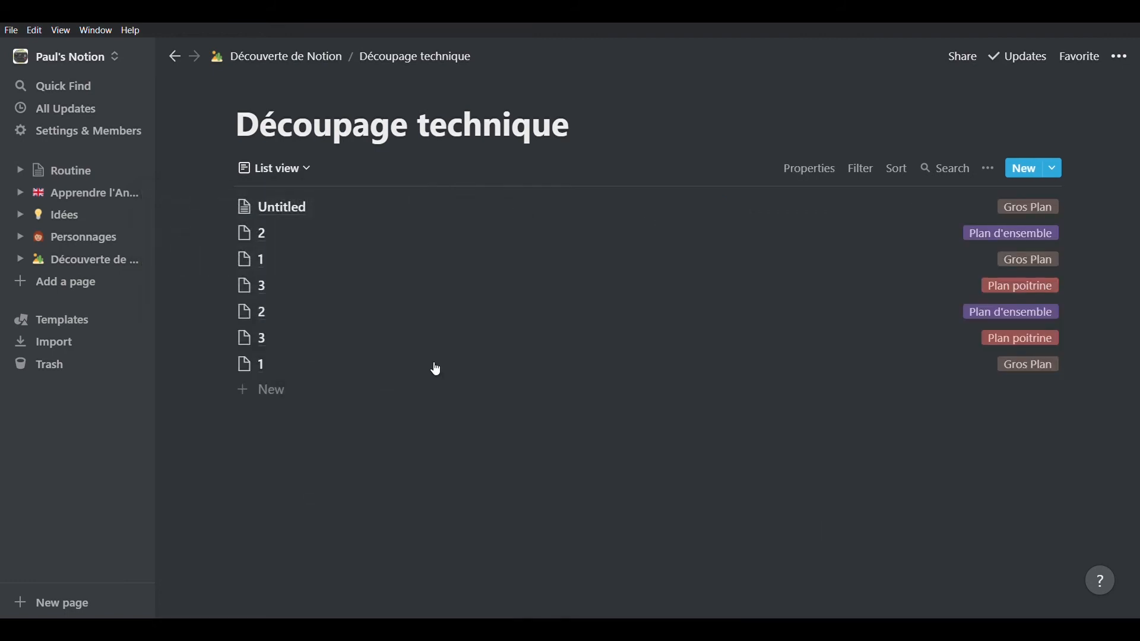
Step: Look through the Untitled entry of the list view and check the database's available views
click(349, 215)
scroll(363, 334, down, 3)
scroll(357, 337, up, 3)
click(625, 49)
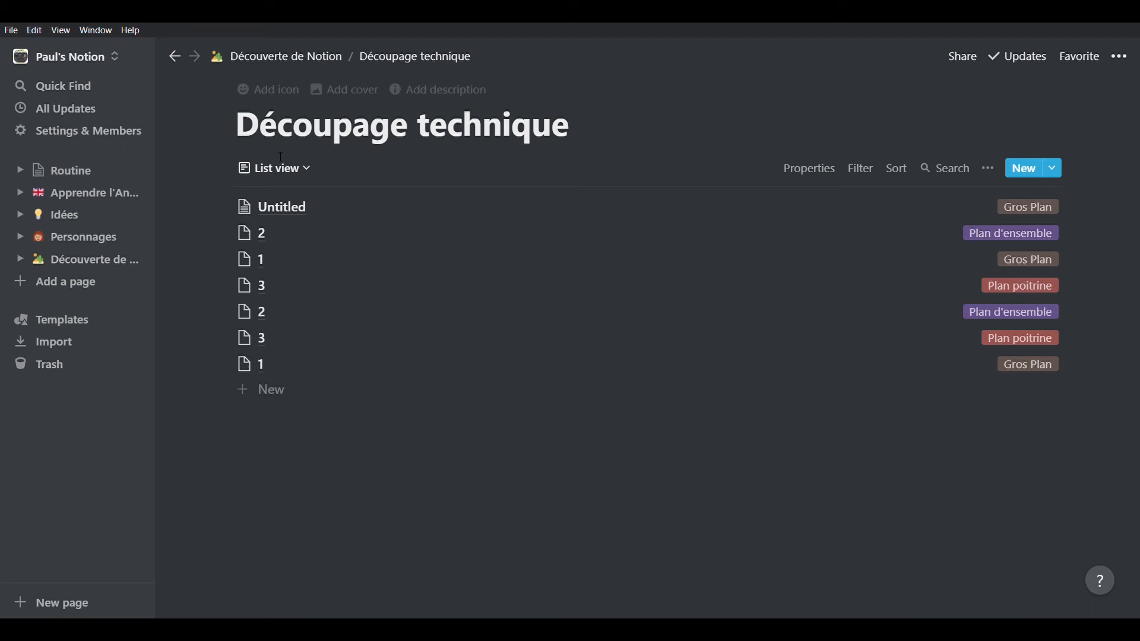
click(255, 169)
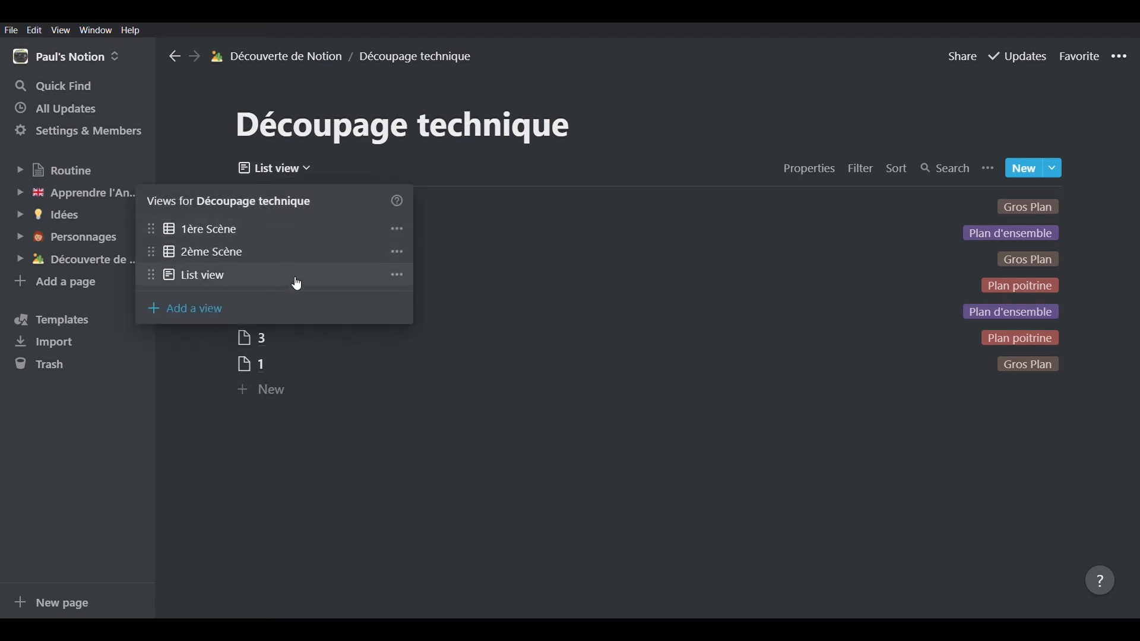
click(790, 475)
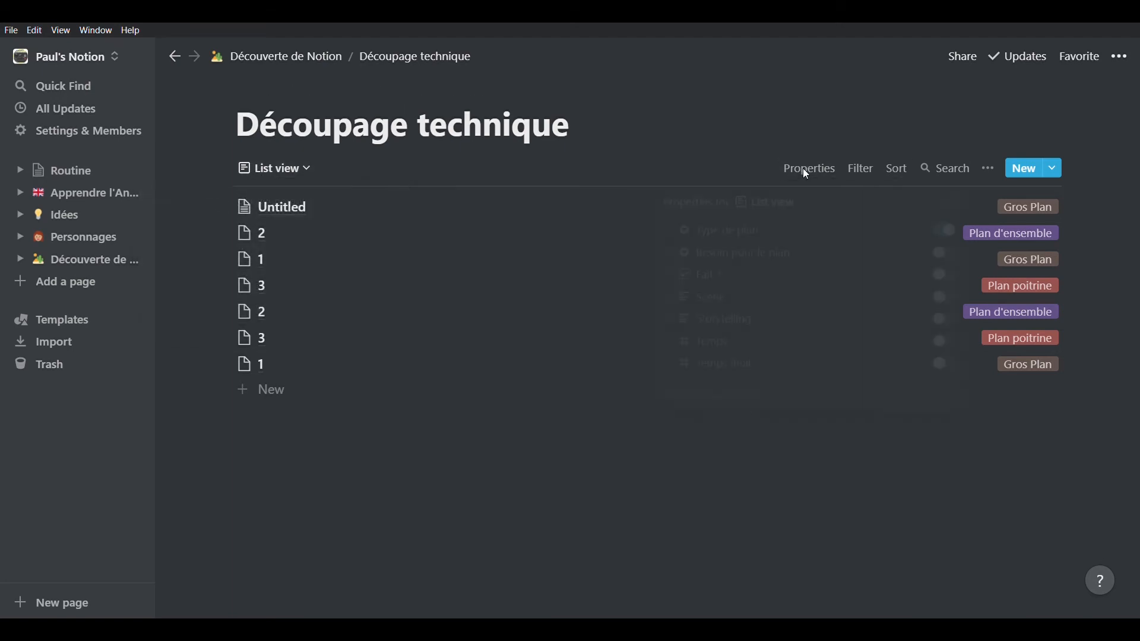
Step: Show the Besoin pour le plan, Fait ?, Scène, Storytelling, Temps and Temps final properties in the list view
click(807, 169)
click(950, 256)
click(948, 279)
click(949, 301)
click(949, 325)
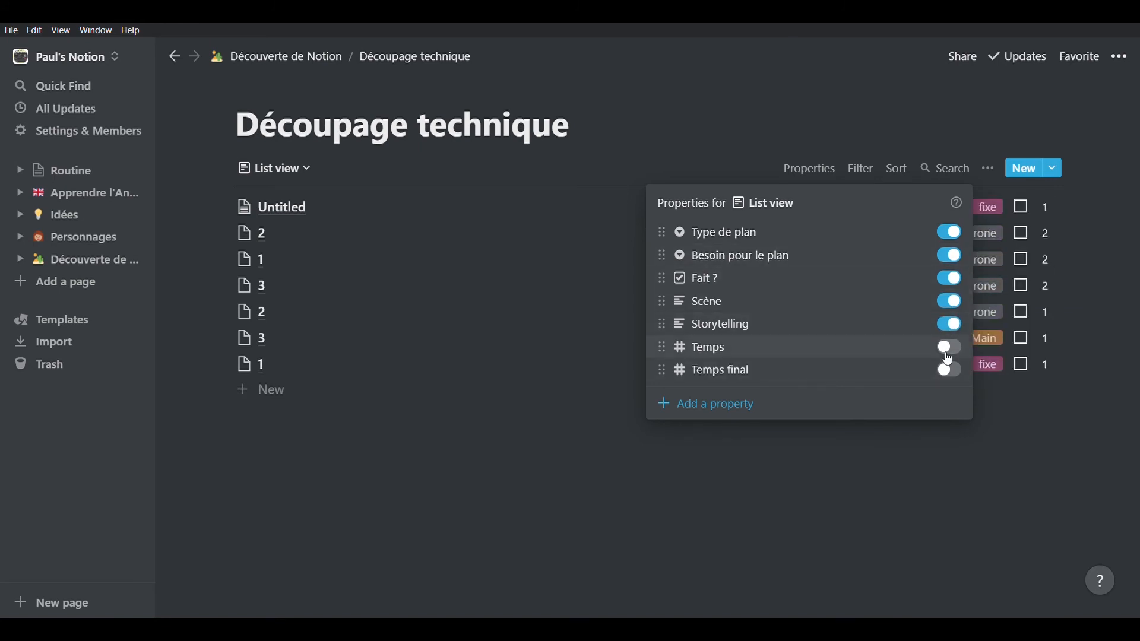
click(949, 347)
click(948, 370)
click(942, 479)
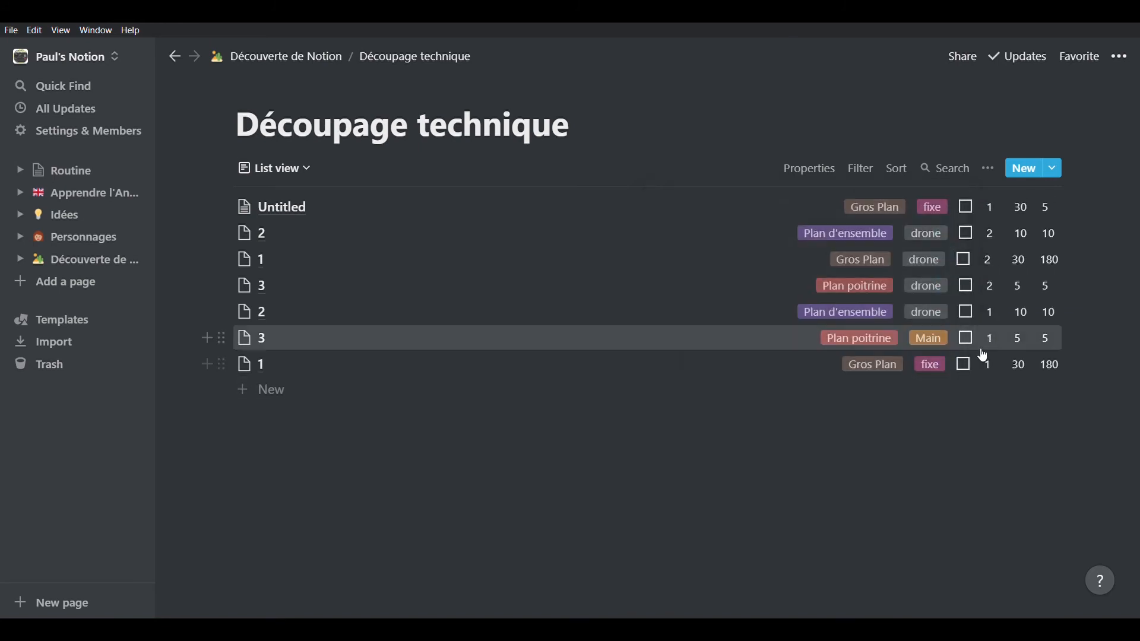
Step: Try the Fait ? checkboxes directly in the list, leaving them cleared, and look at the list view's sort options
click(966, 365)
click(966, 365)
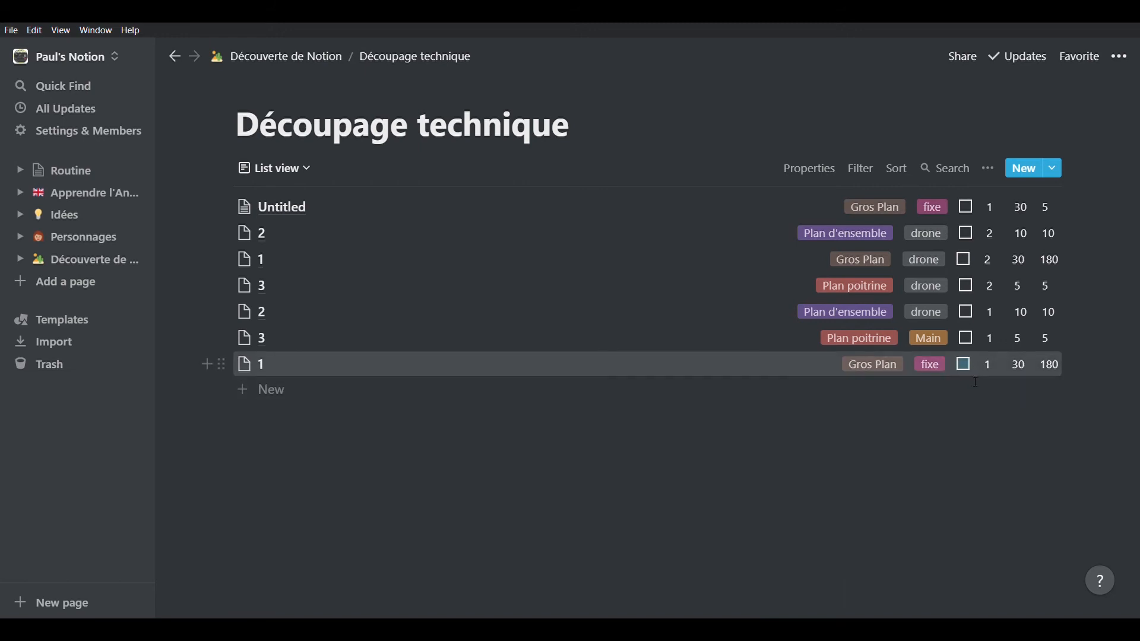
click(966, 312)
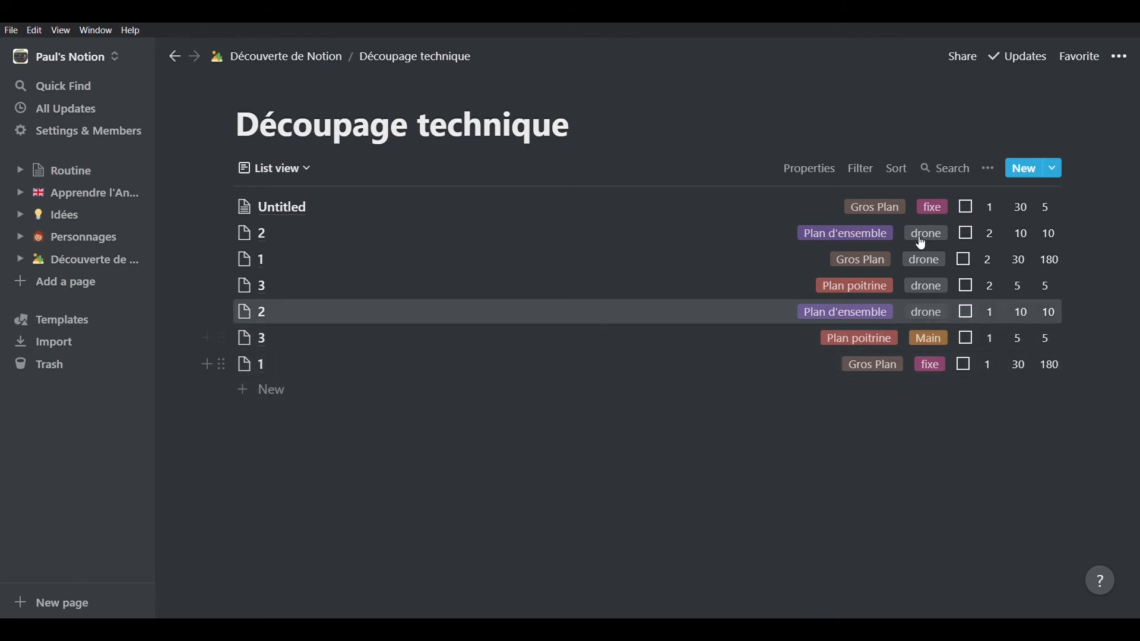
click(897, 168)
click(815, 448)
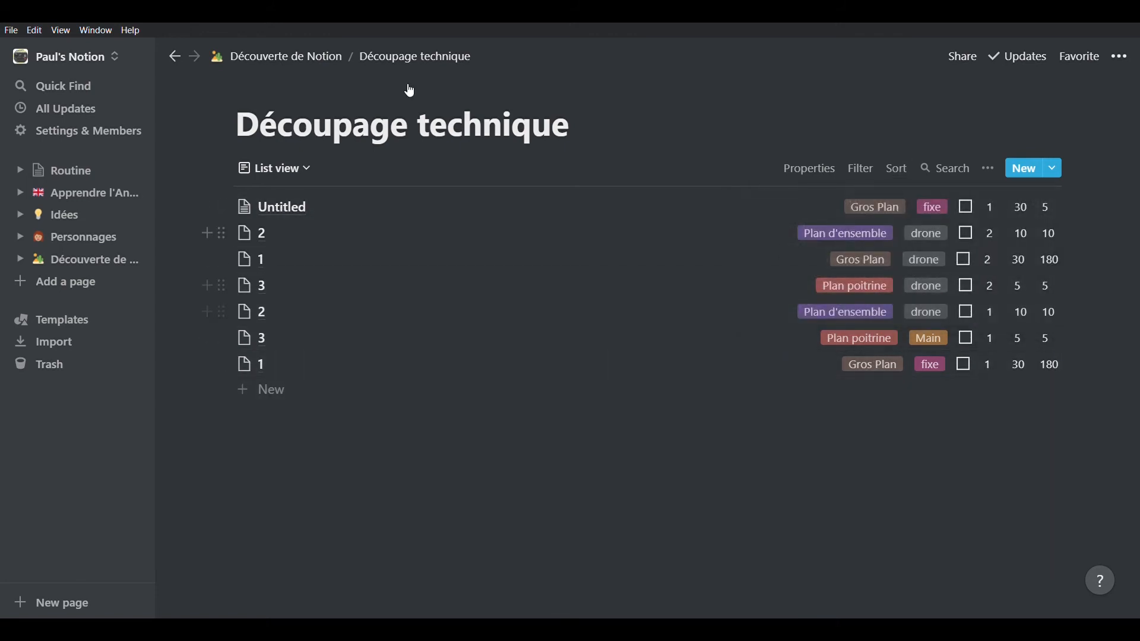
Step: Look at the 1ère Scène table view, then return to the List view
click(297, 169)
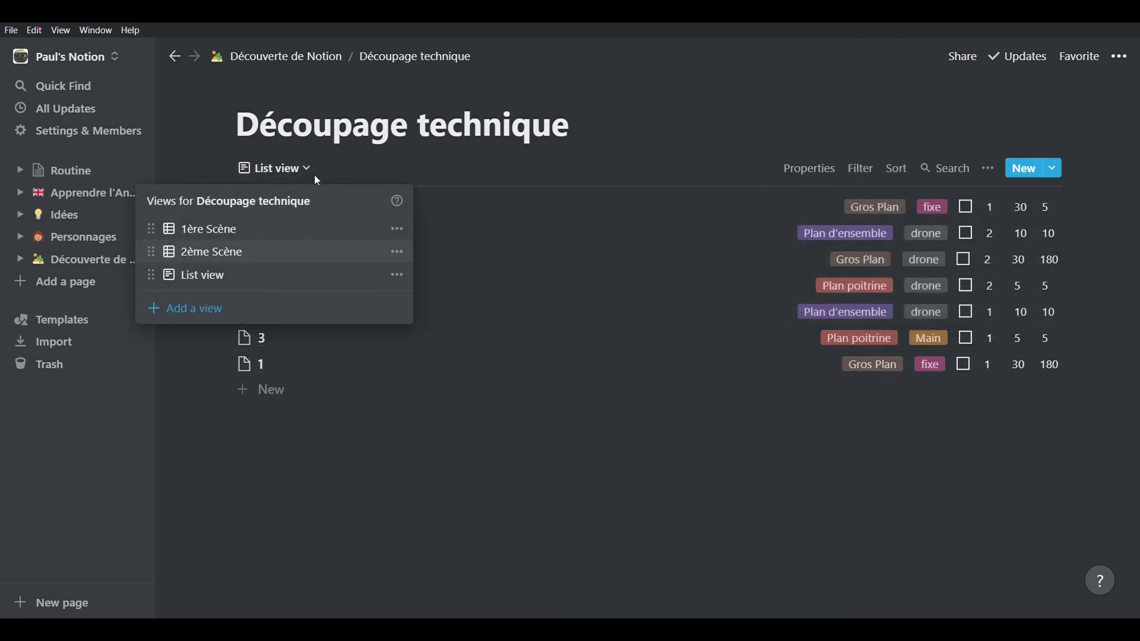
click(244, 231)
click(268, 170)
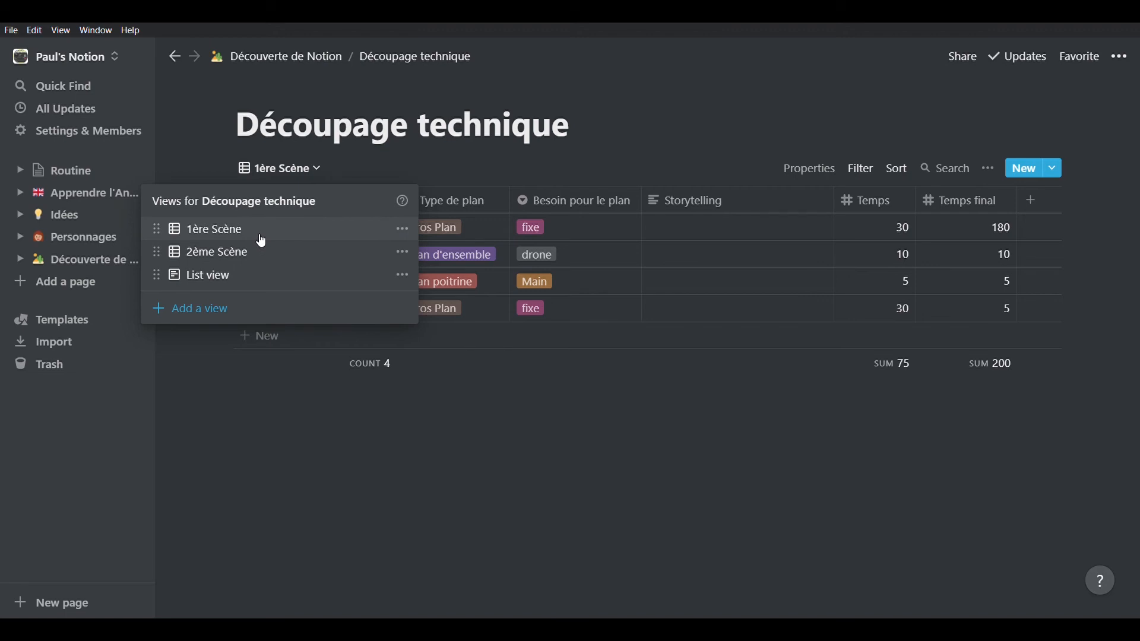
click(250, 276)
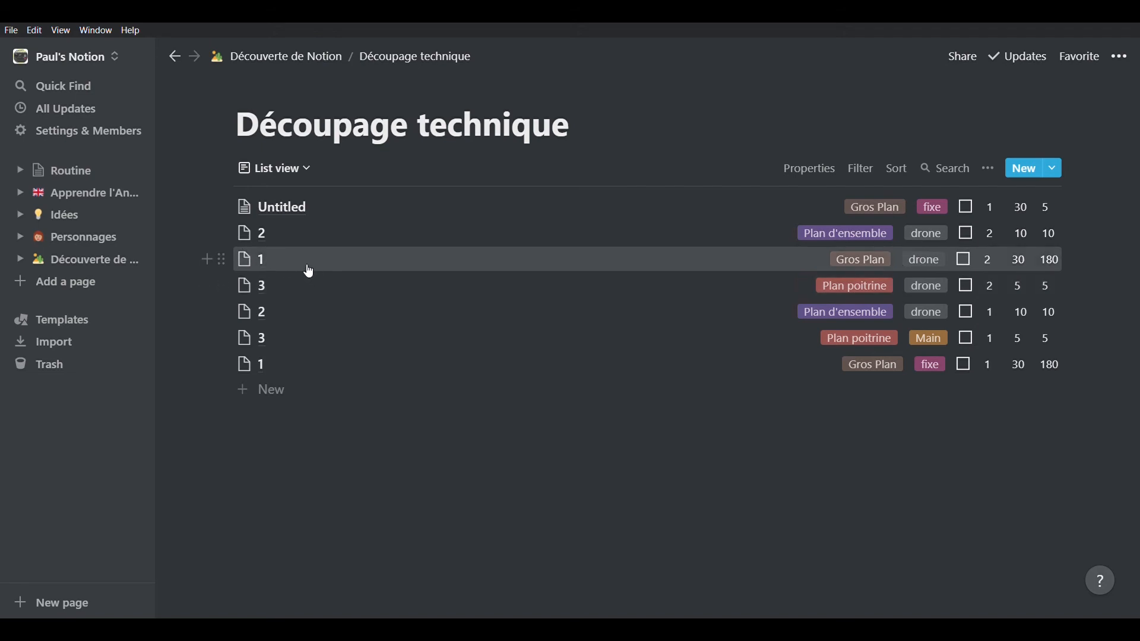
Step: Change the layout of the List view to Gallery and look over the shot cards
click(264, 166)
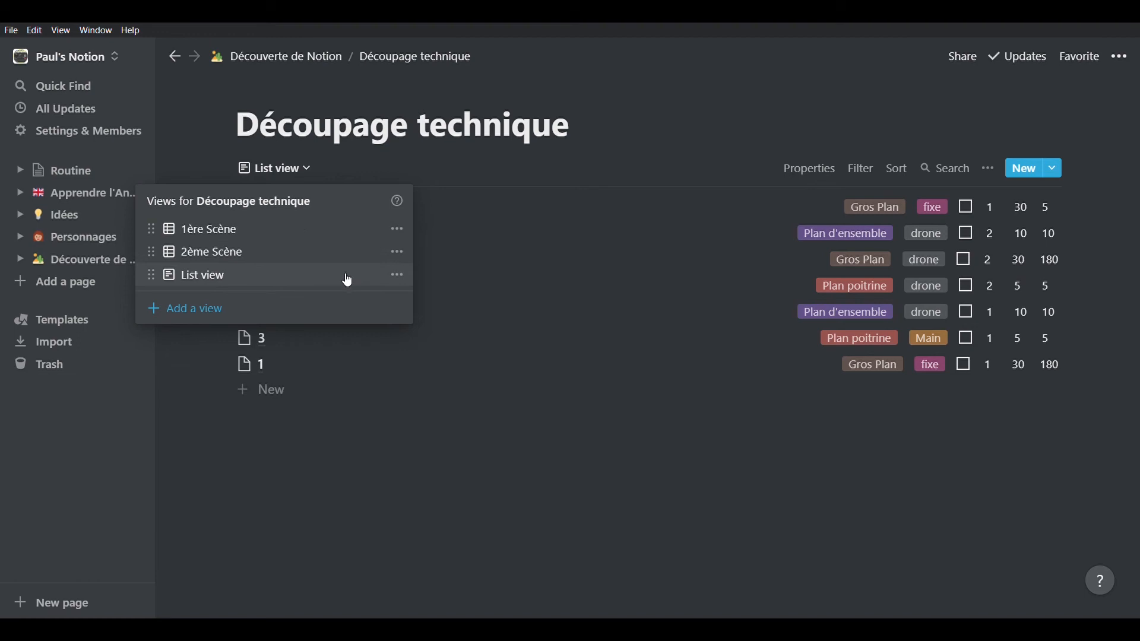
click(397, 274)
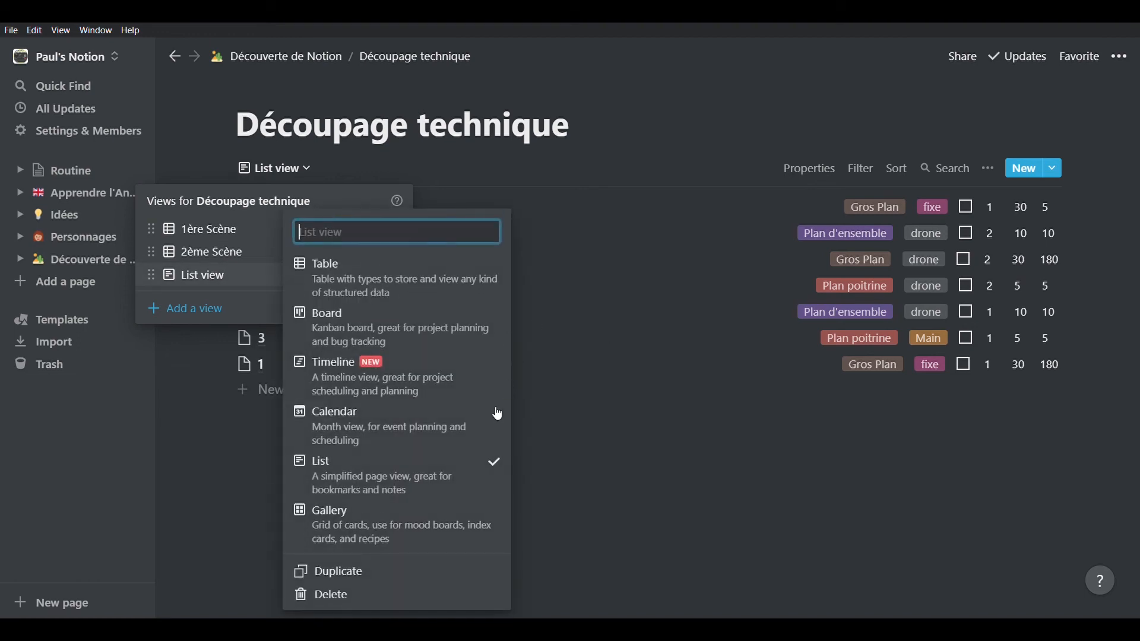
click(397, 511)
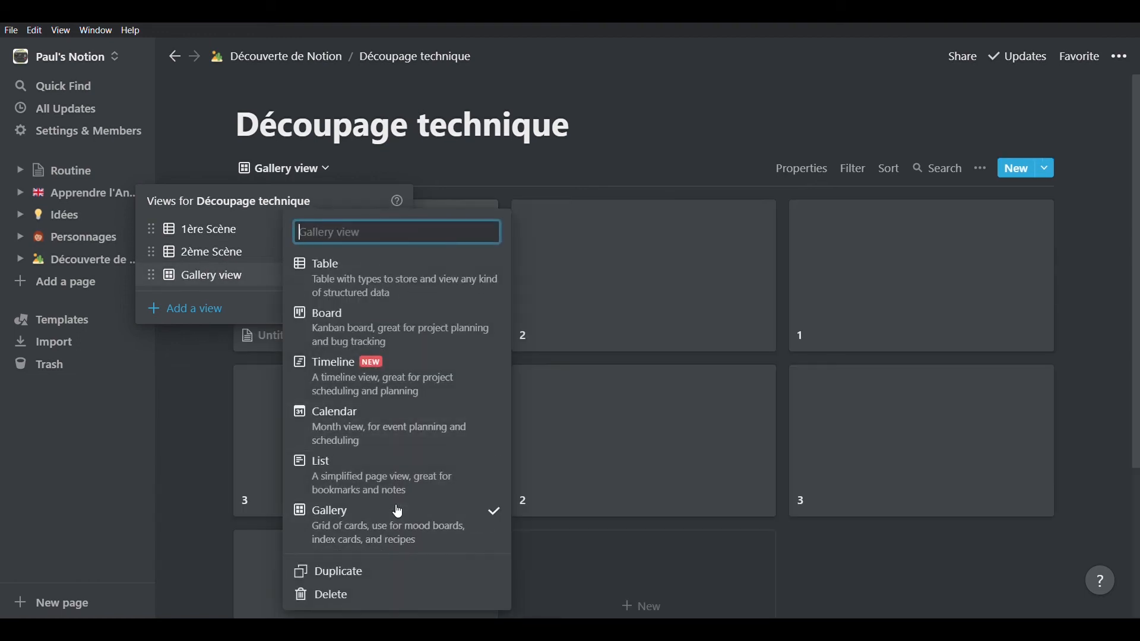
click(1018, 411)
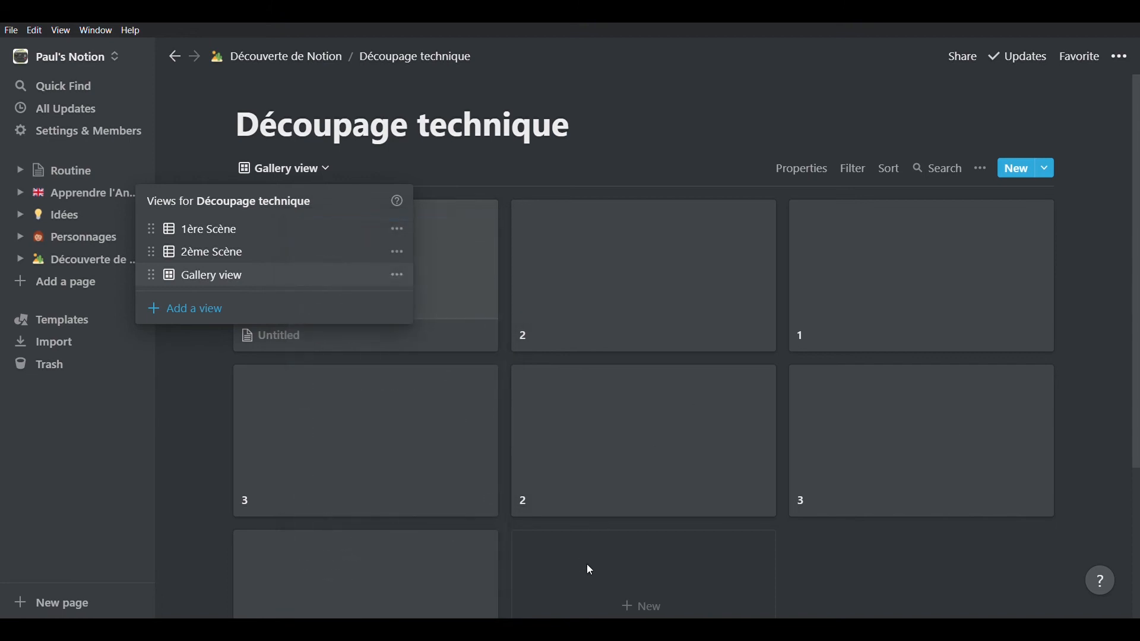
click(835, 568)
scroll(682, 455, down, 3)
scroll(682, 458, up, 3)
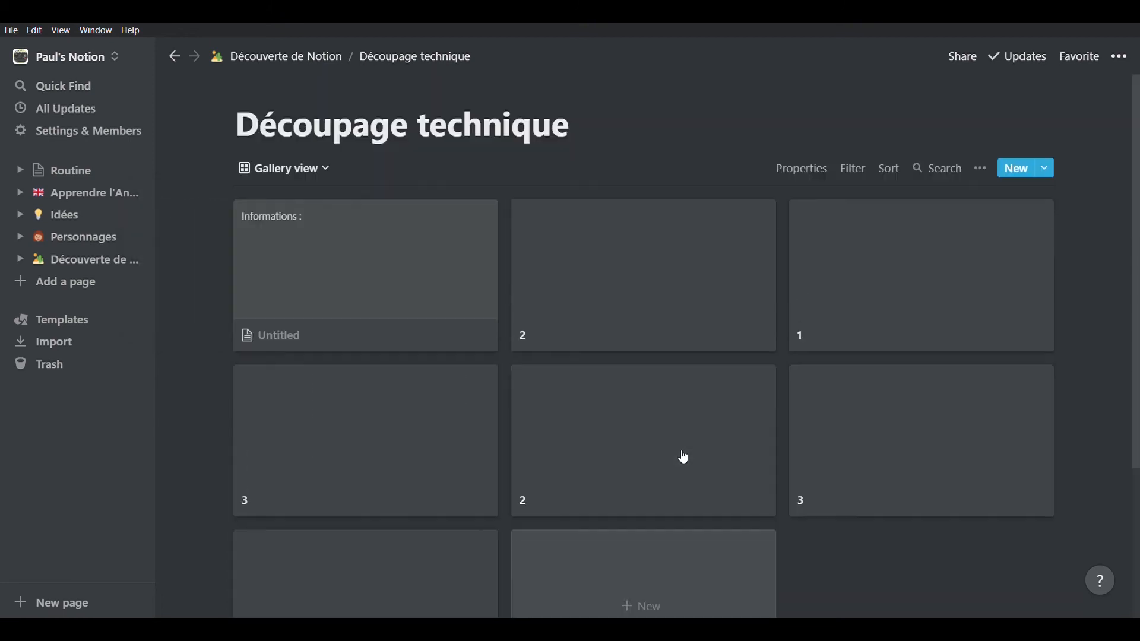
Step: Change the layout of the Gallery view to Calendar
click(306, 168)
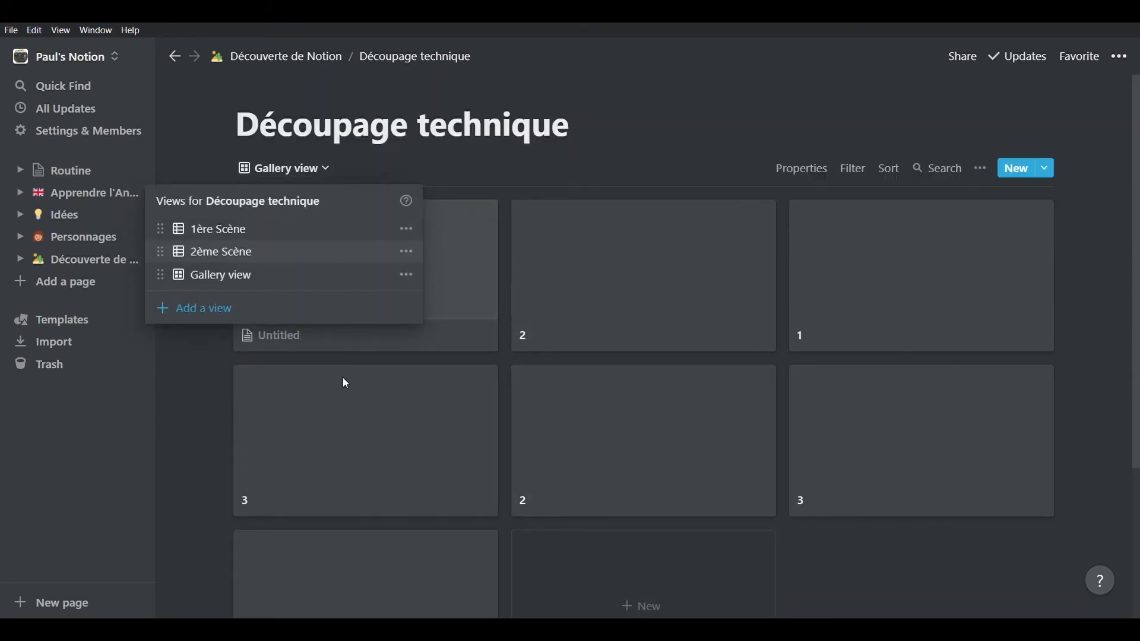
click(406, 275)
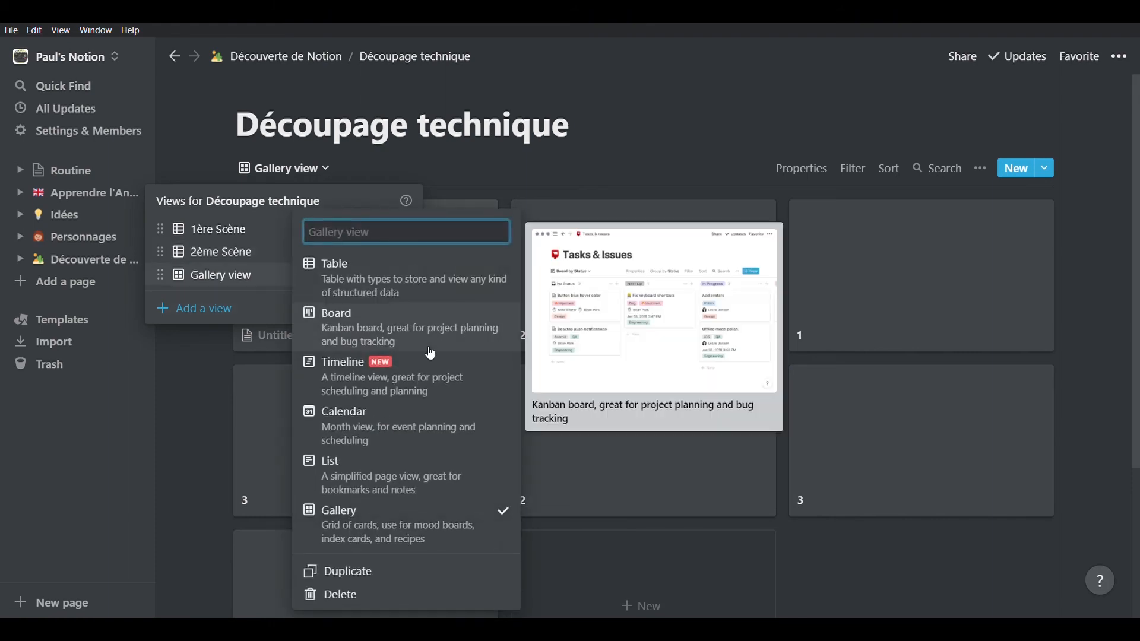
click(413, 437)
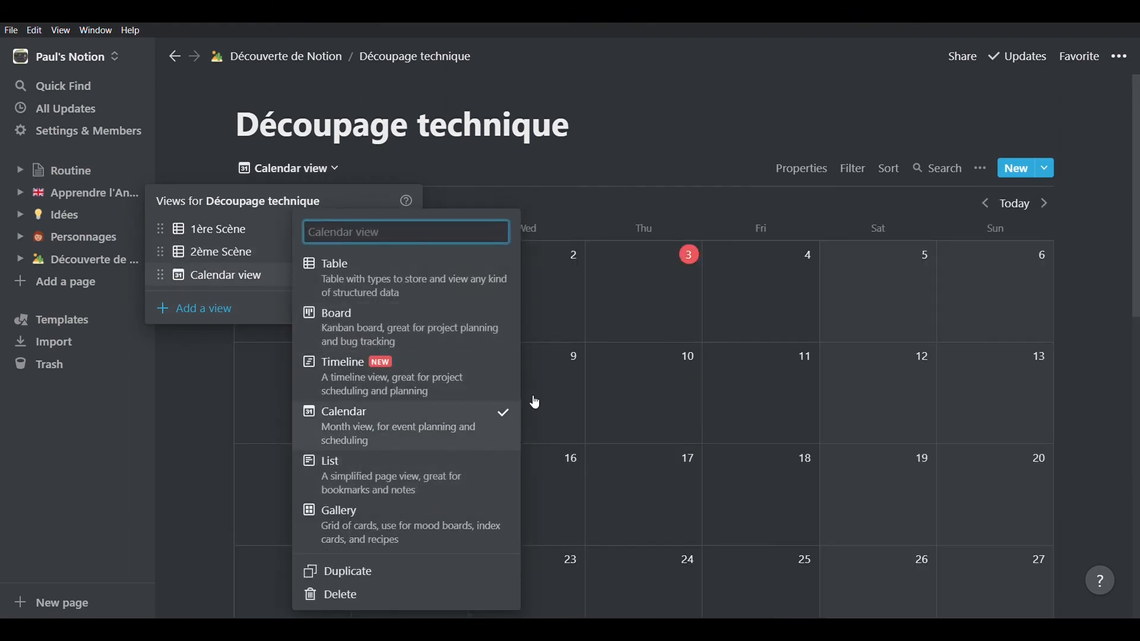
click(768, 474)
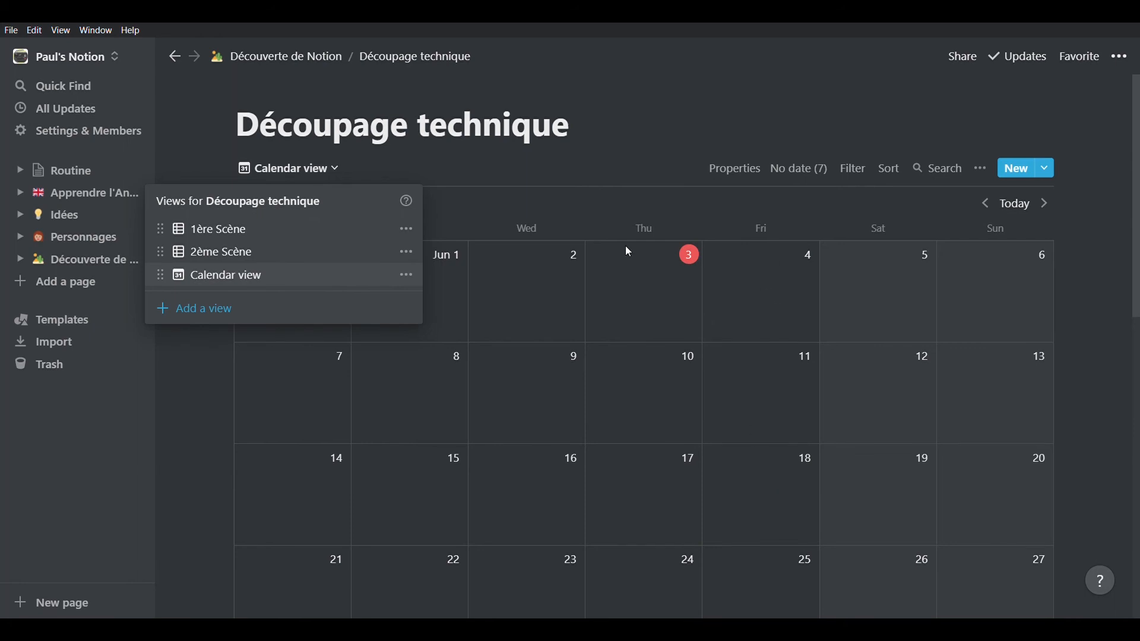
click(646, 321)
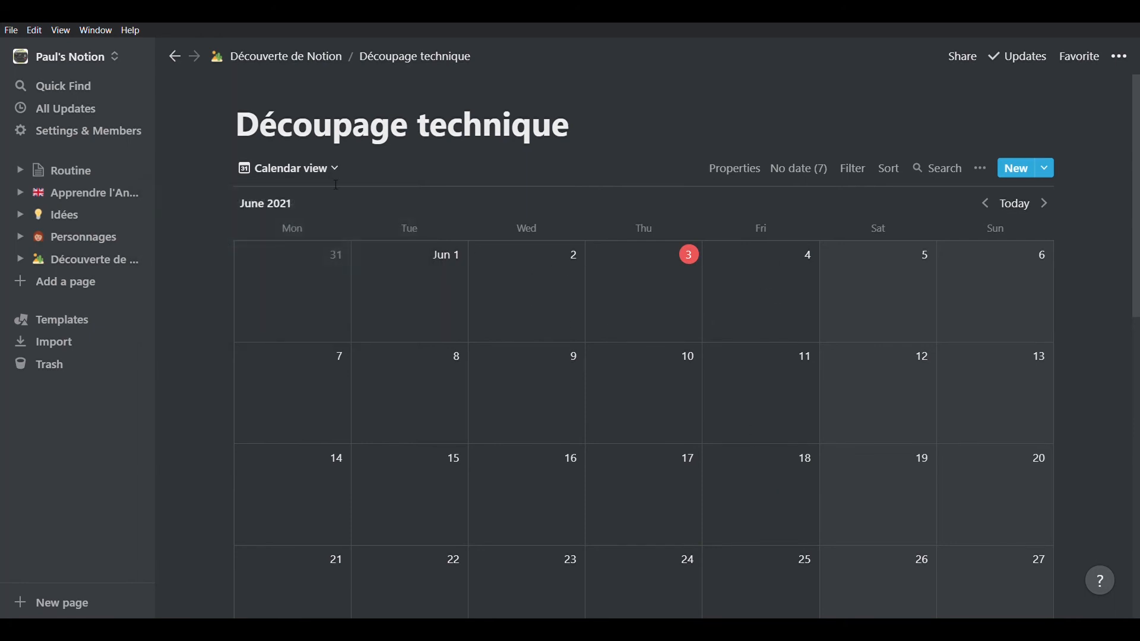
Step: Add a Date column named "Date de tournage" to the 1ère Scène view and narrow the Storytelling and new columns
click(313, 173)
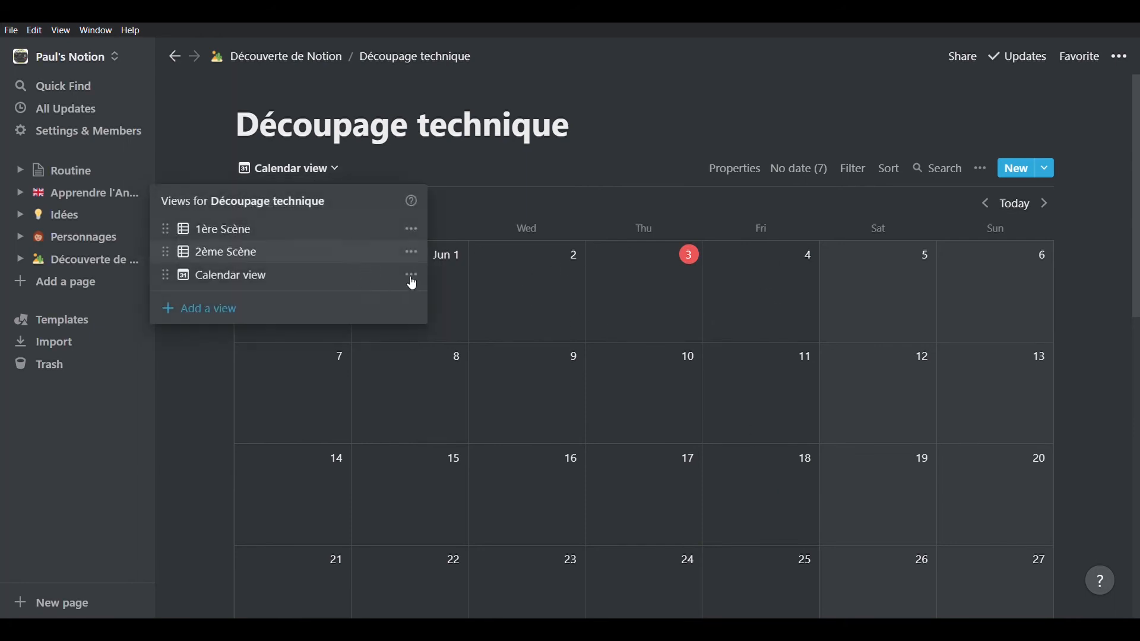
click(315, 232)
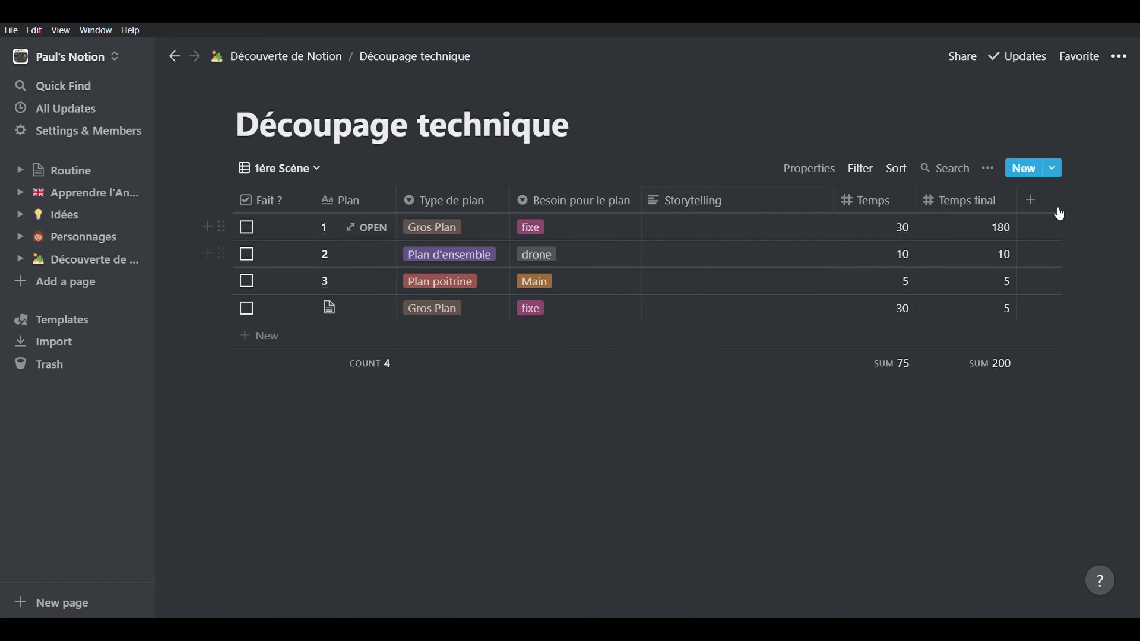
click(1031, 201)
mouse_move(1034, 295)
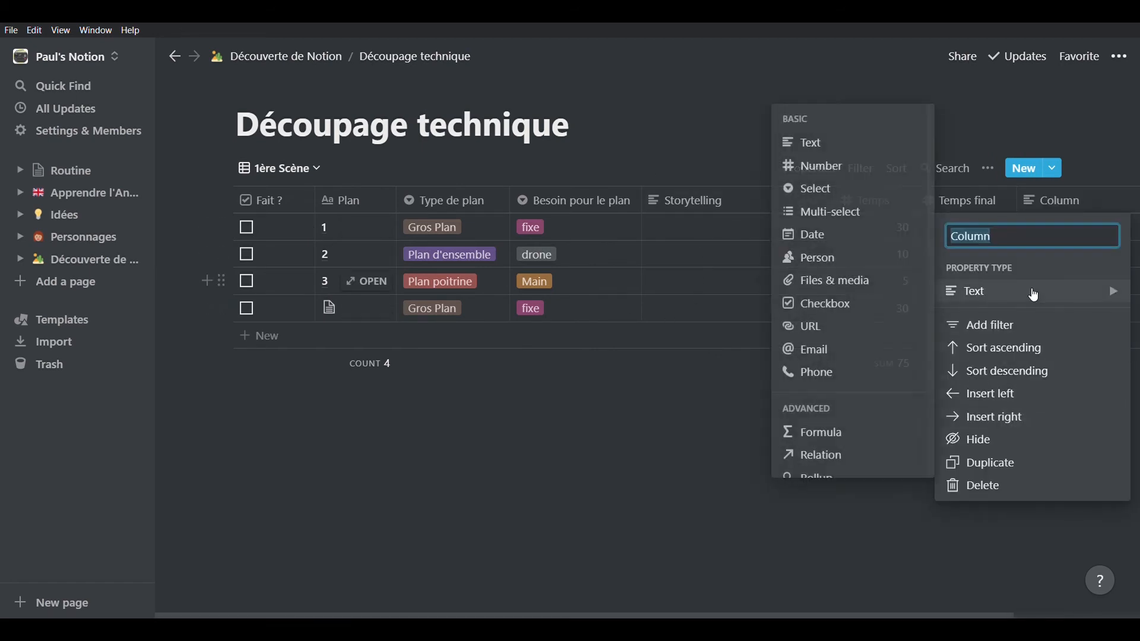
text(Date de tournage)
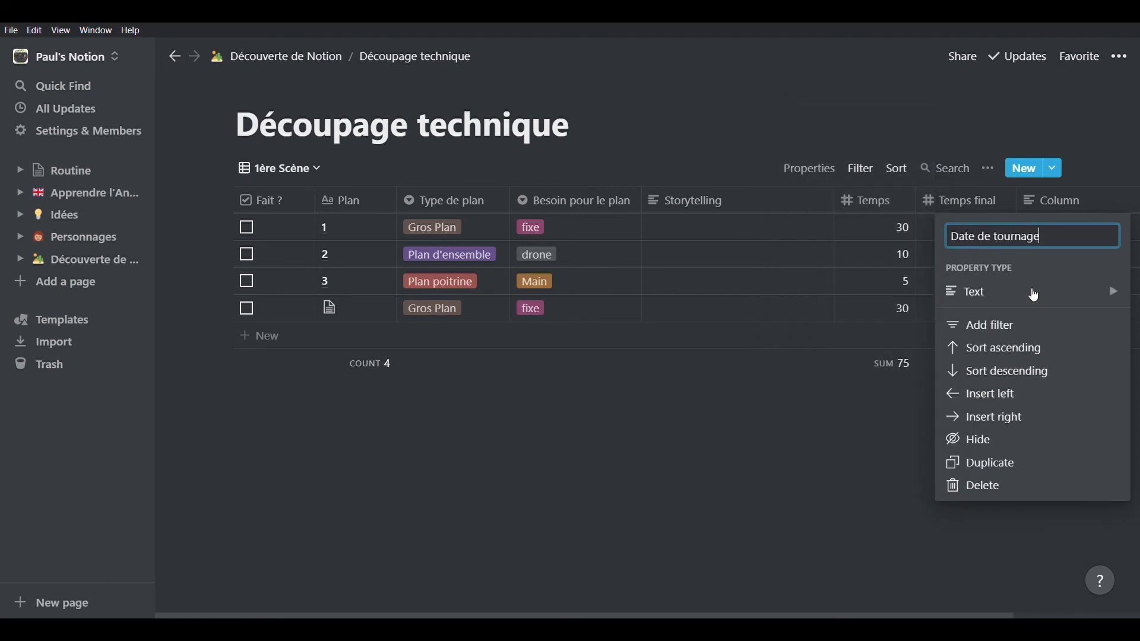
mouse_move(988, 289)
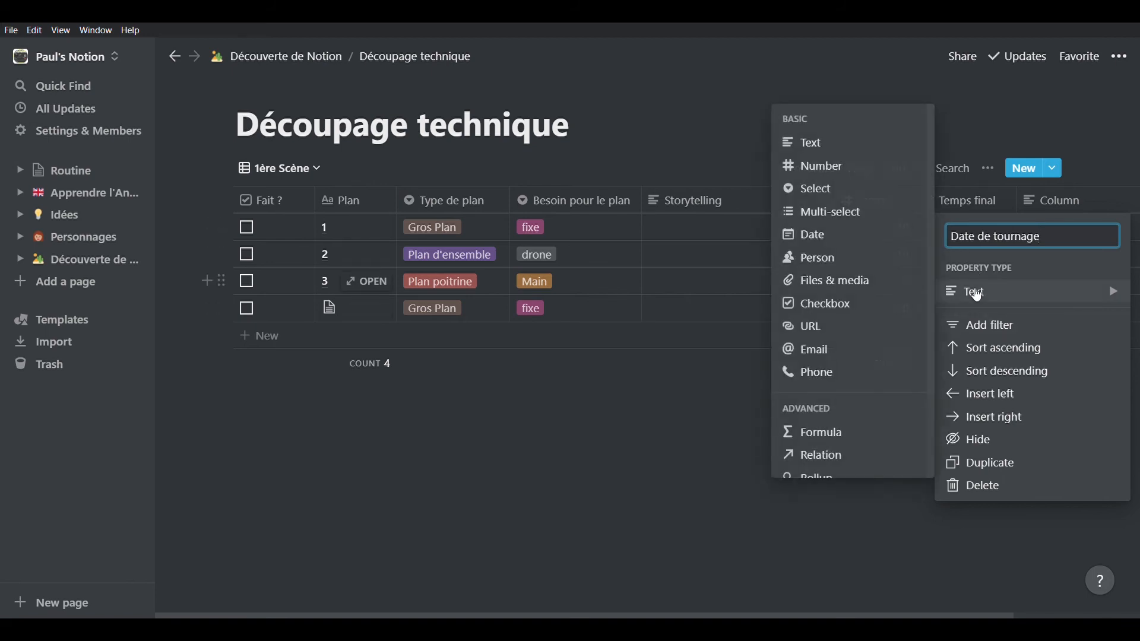
click(857, 234)
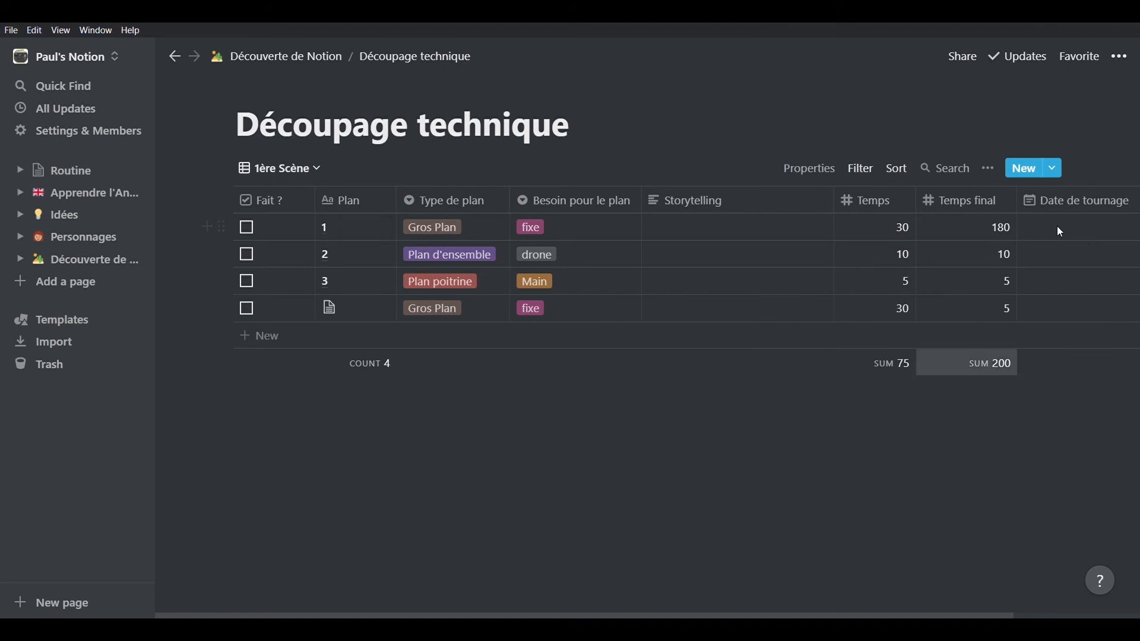
drag(834, 200, 762, 199)
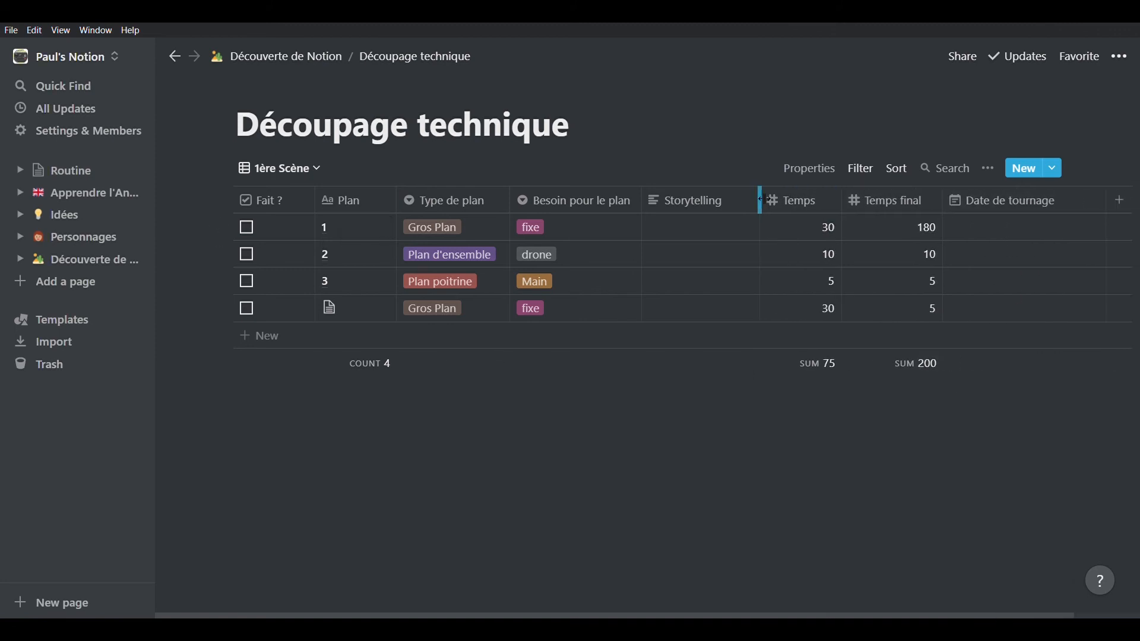
drag(1107, 203, 1068, 207)
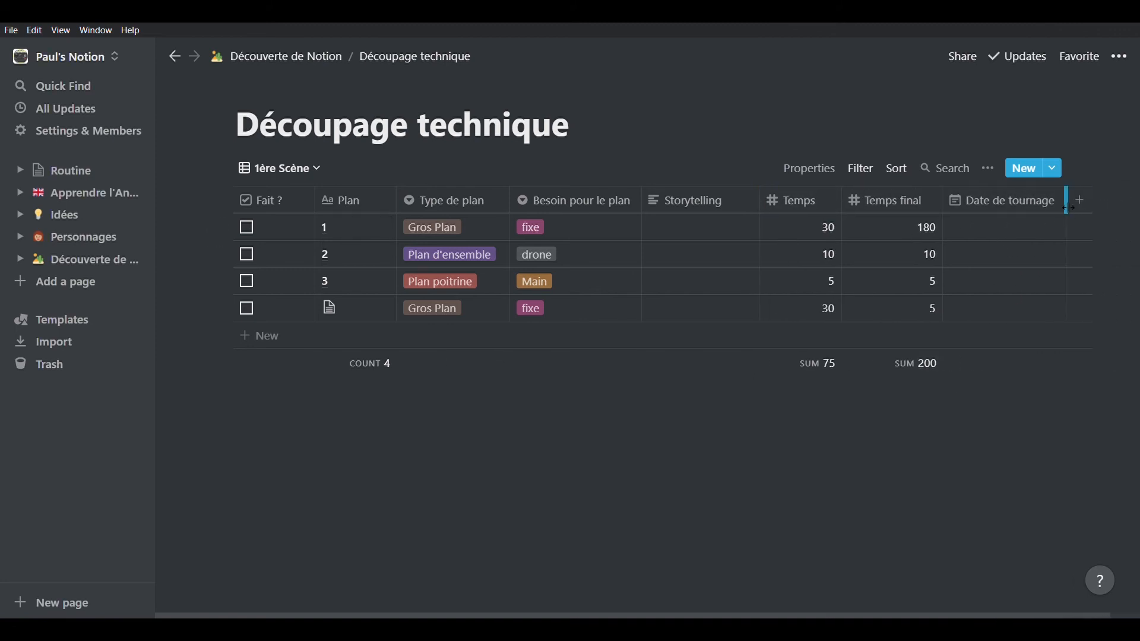
Step: Set the Date de tournage of plan 1 to June 4, 2021 and include a time
click(999, 227)
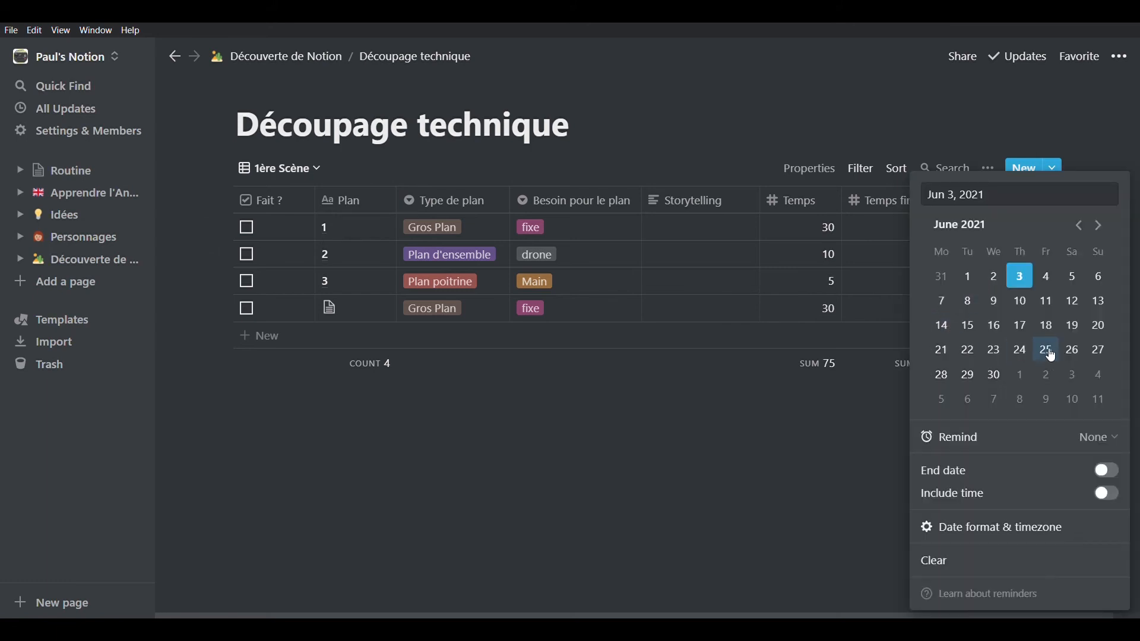
click(1050, 277)
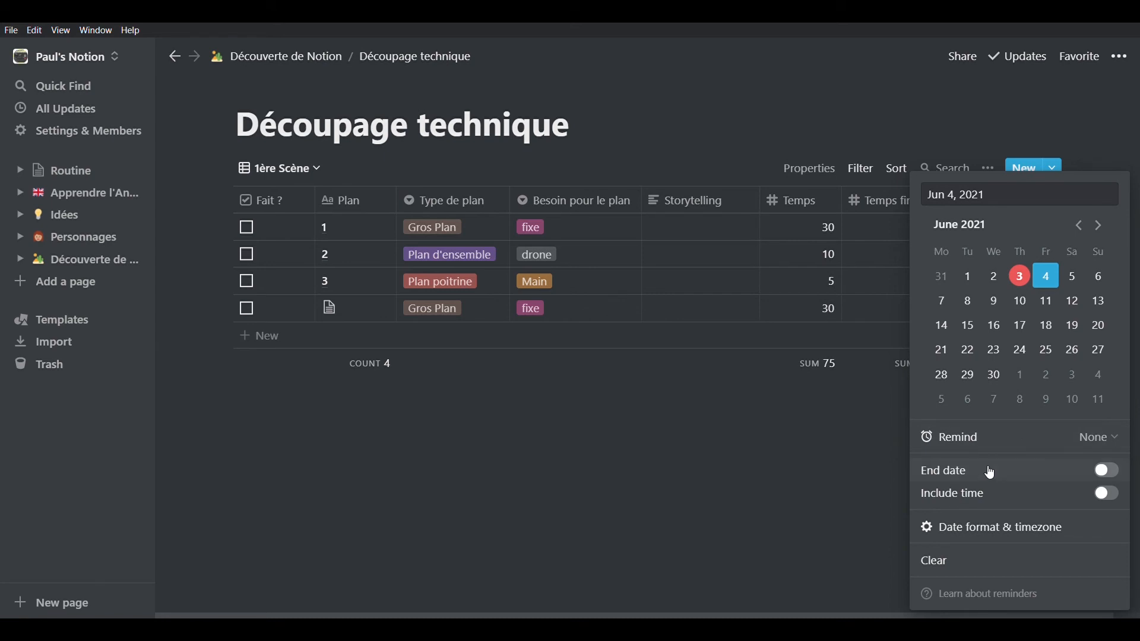
click(1091, 502)
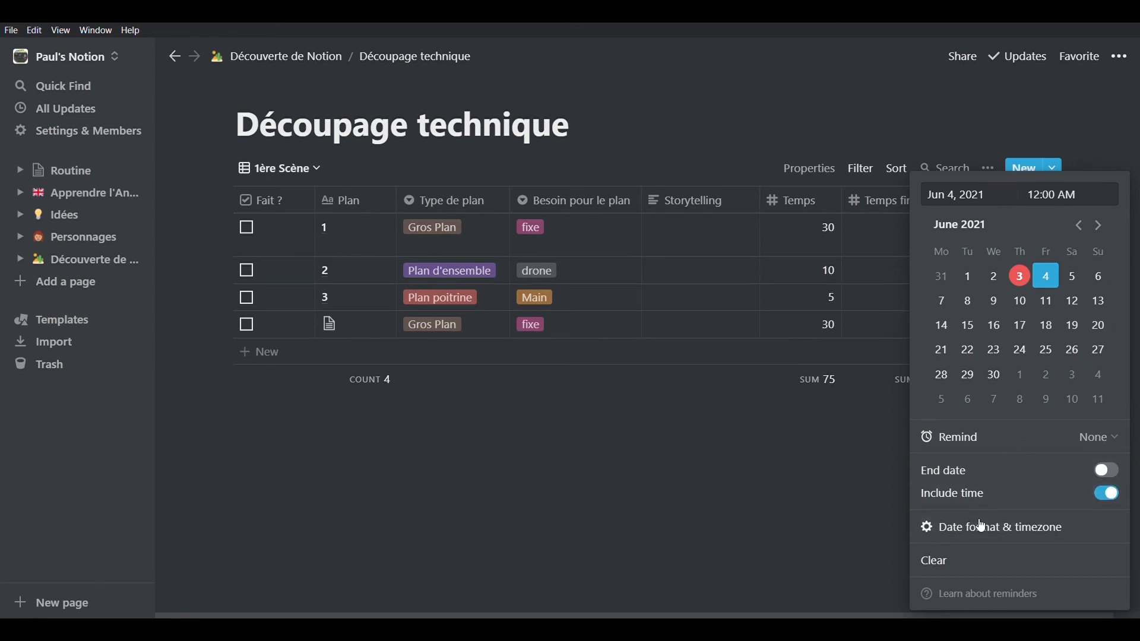
Step: Configure the date's display with 24 hour time, Day/Month/Year format and the Europe/Paris (CEST) timezone
mouse_move(978, 524)
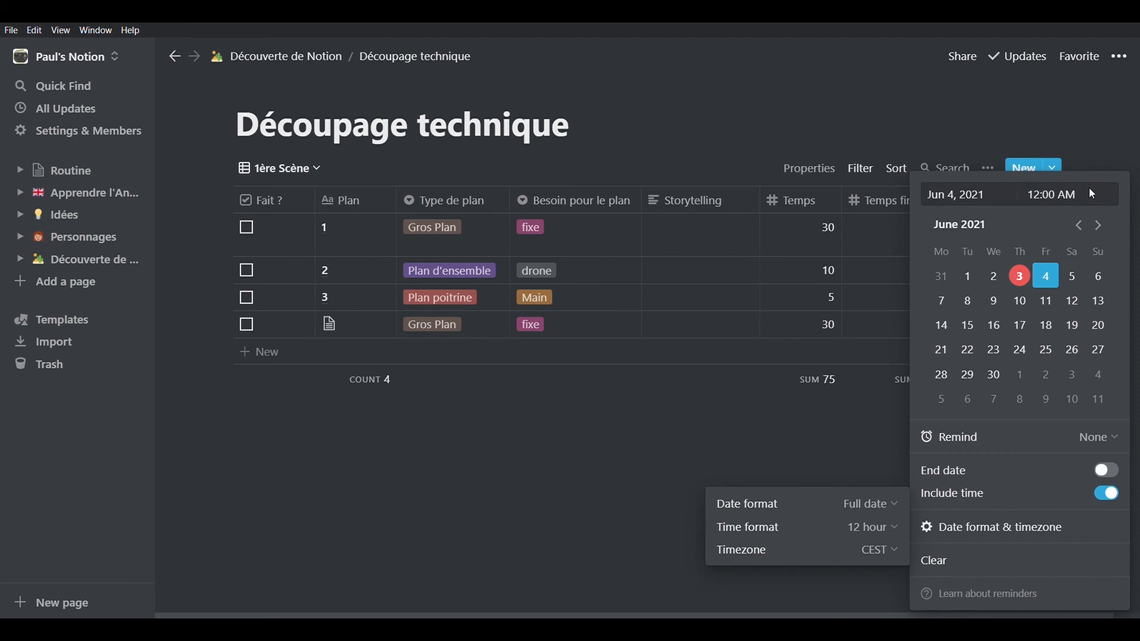
click(873, 528)
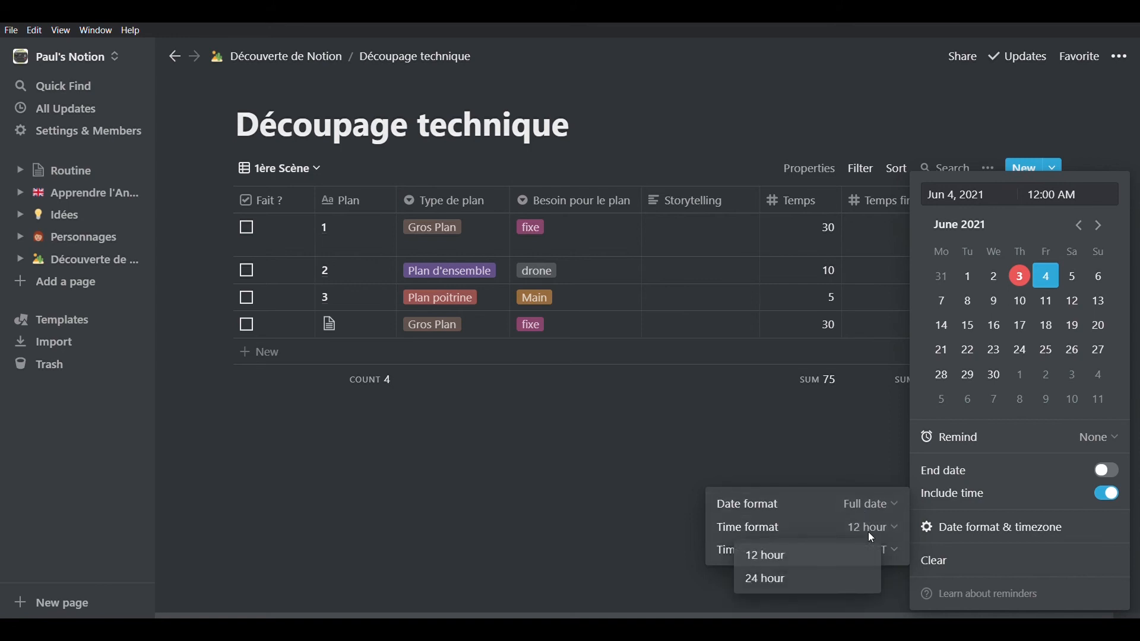
click(815, 587)
click(856, 503)
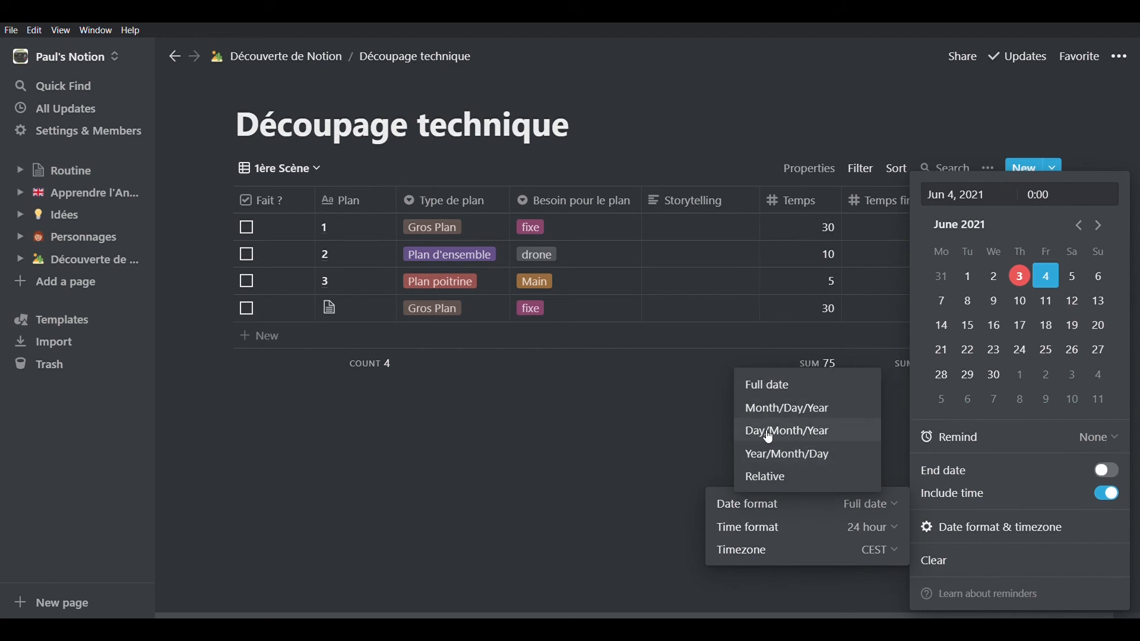
click(835, 439)
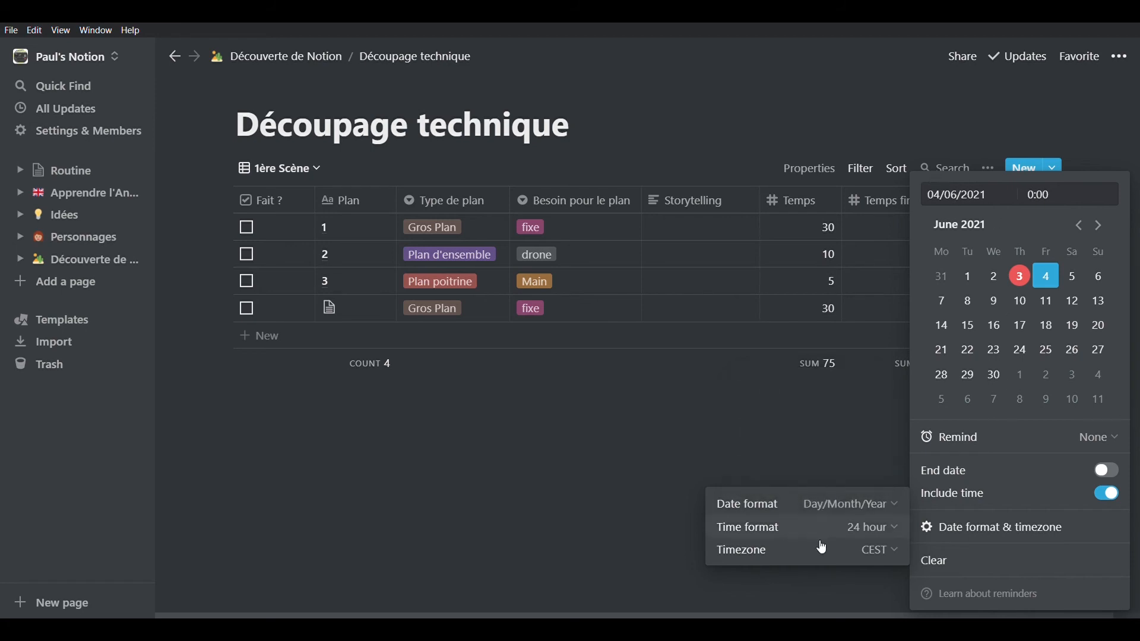
click(833, 556)
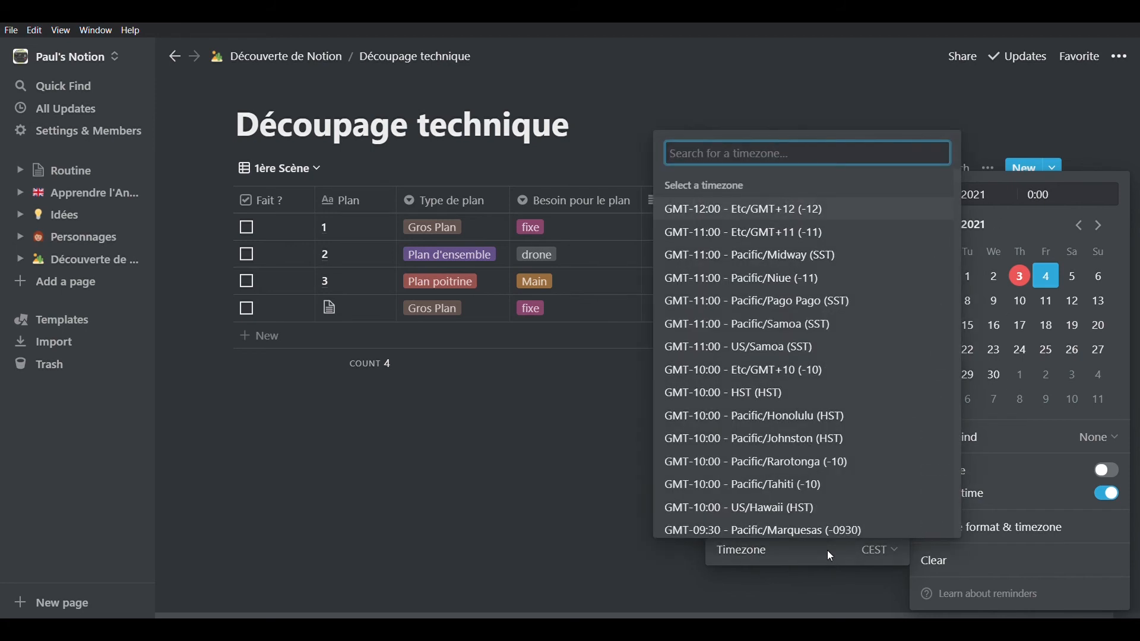
text(paris)
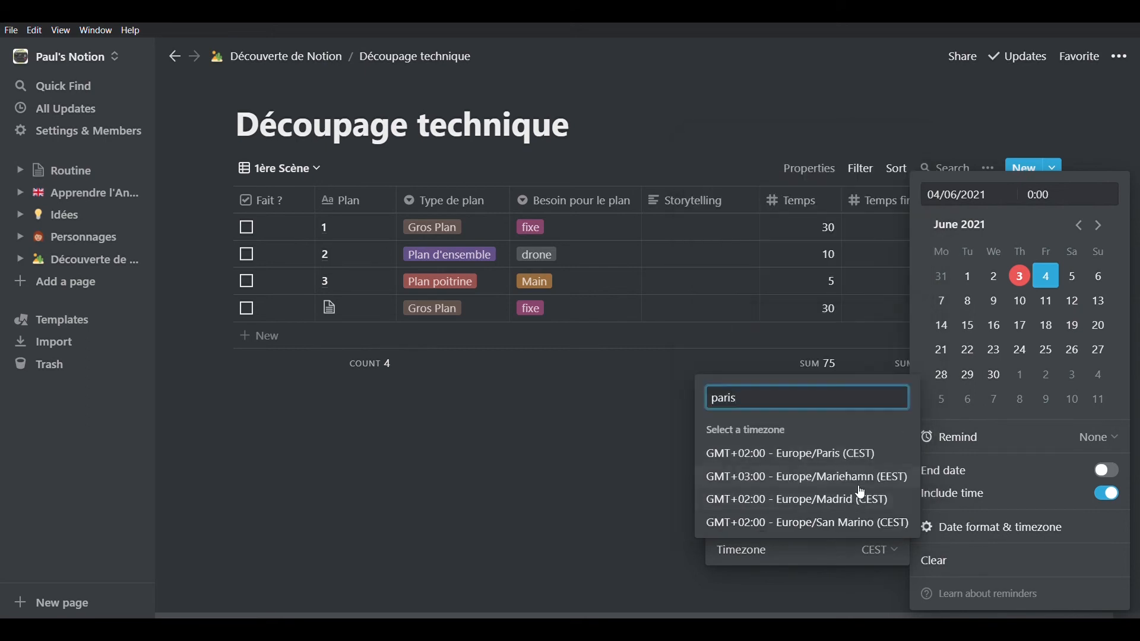
click(867, 456)
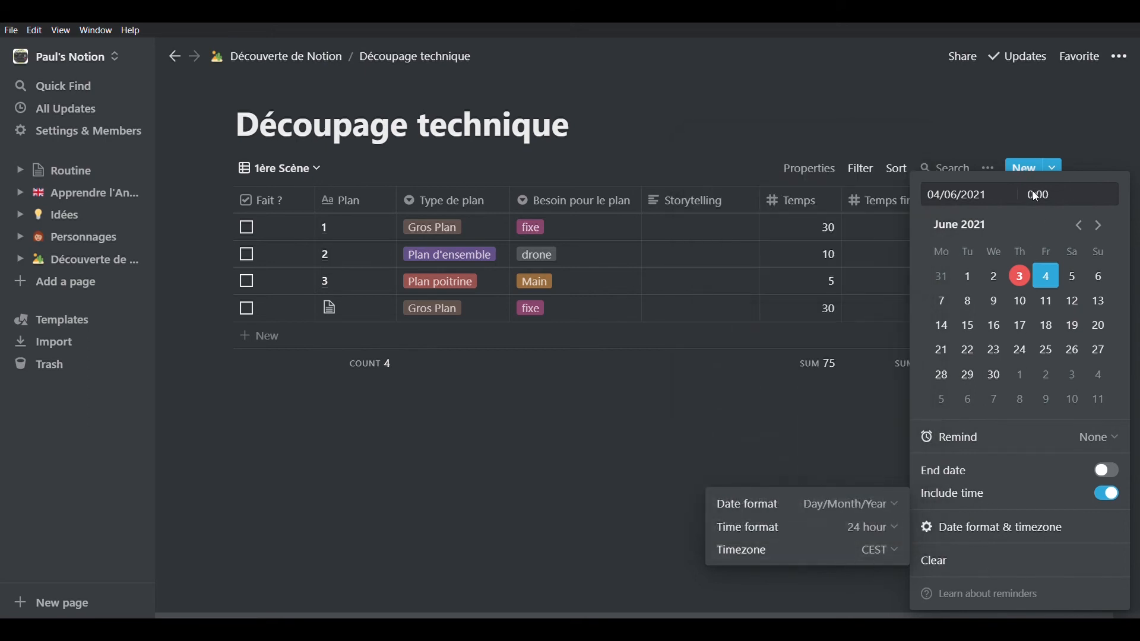
Step: Set the shooting time of plan 1 to 12:00
click(1052, 197)
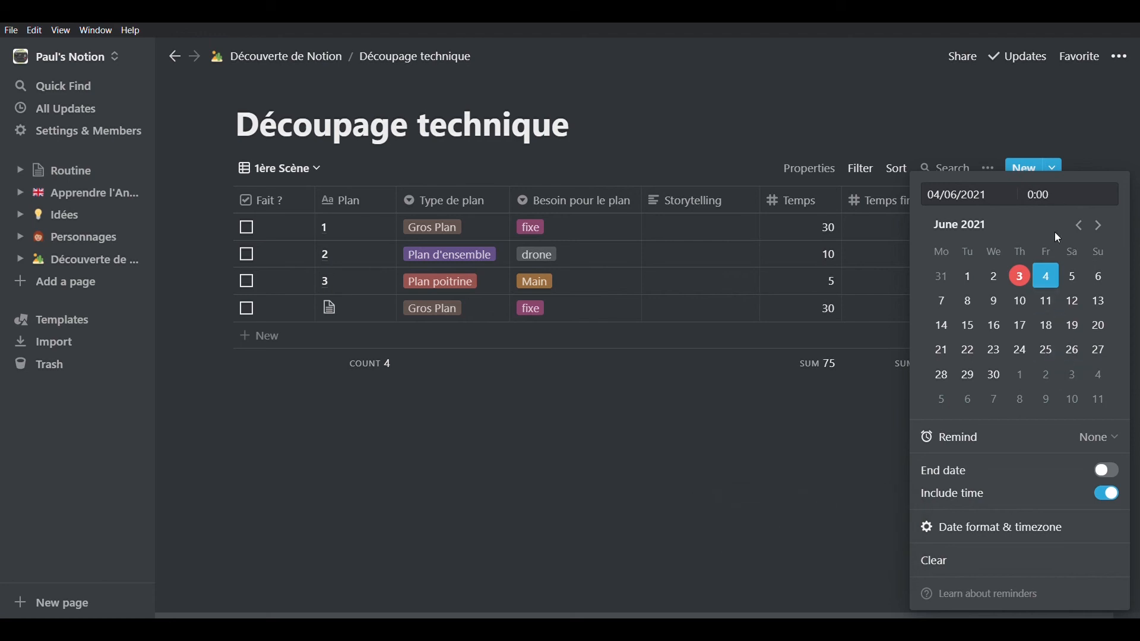
double_click(1038, 197)
text(1200)
click(815, 447)
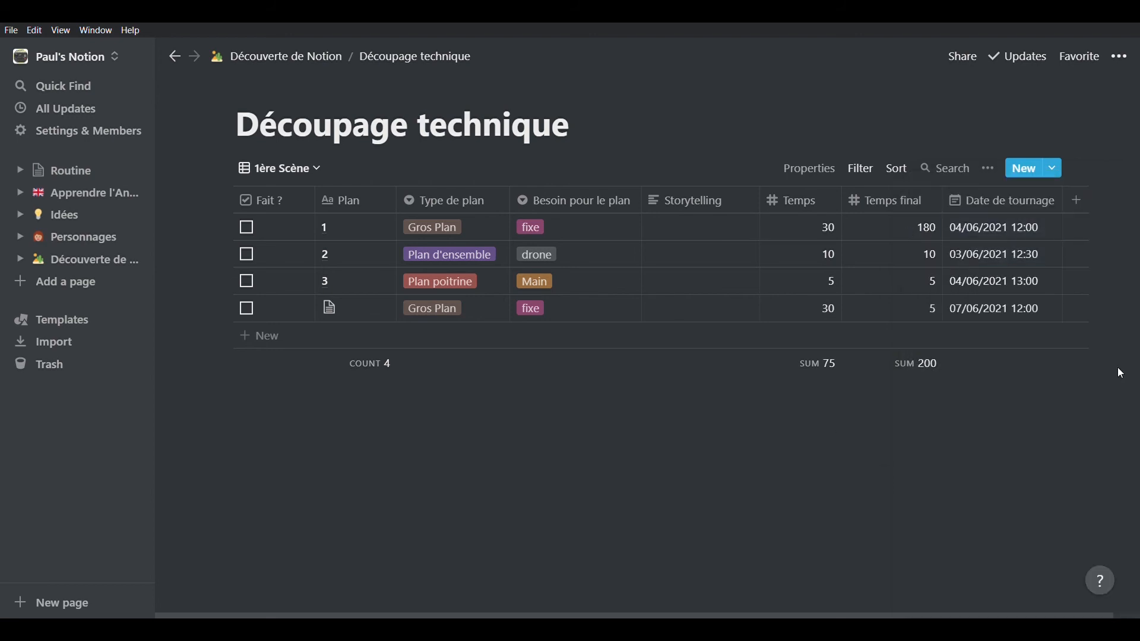
Step: Switch to the Calendar view to see the shots placed on their shooting dates
click(288, 168)
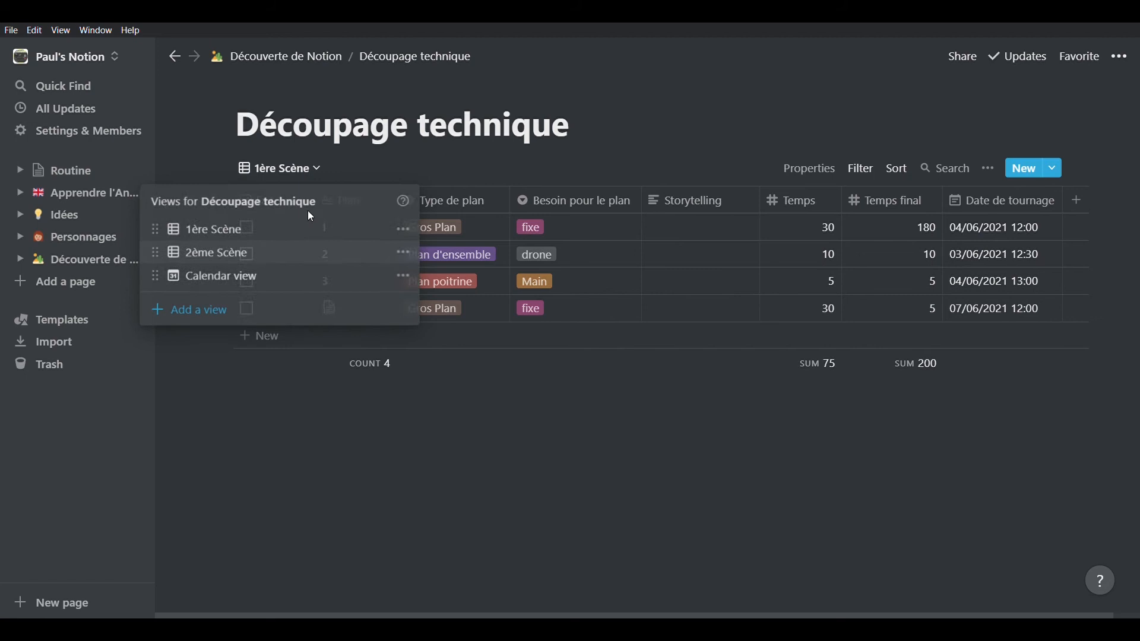
click(268, 276)
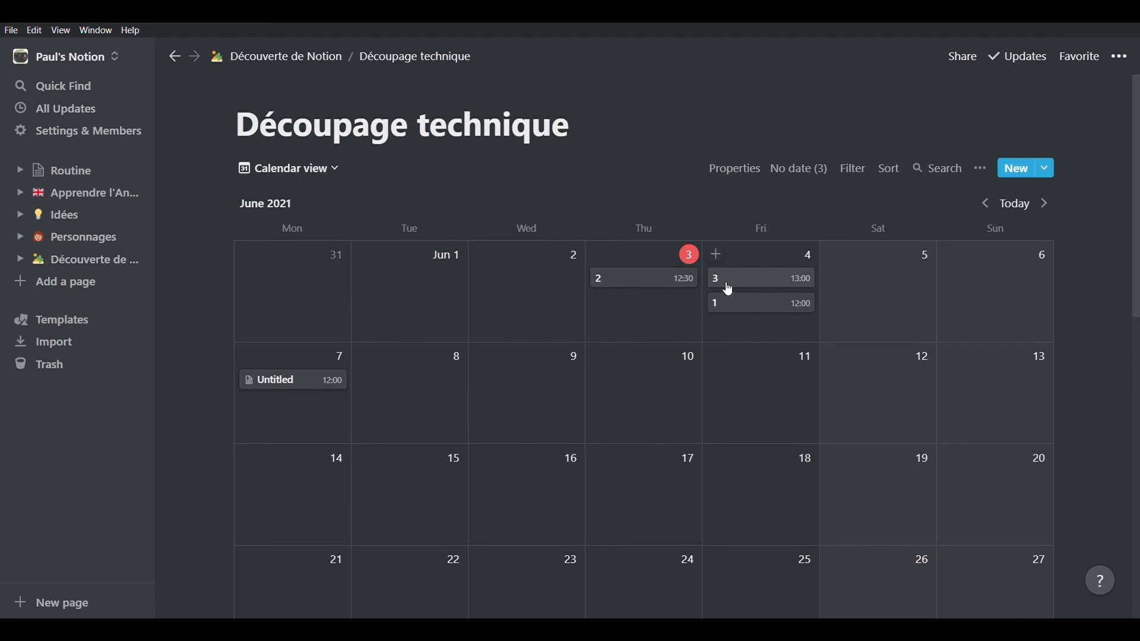
Step: Show Besoin pour le plan, Date de tournage, Fait ?, Scène, Storytelling and Temps on the Calendar view cards
click(298, 175)
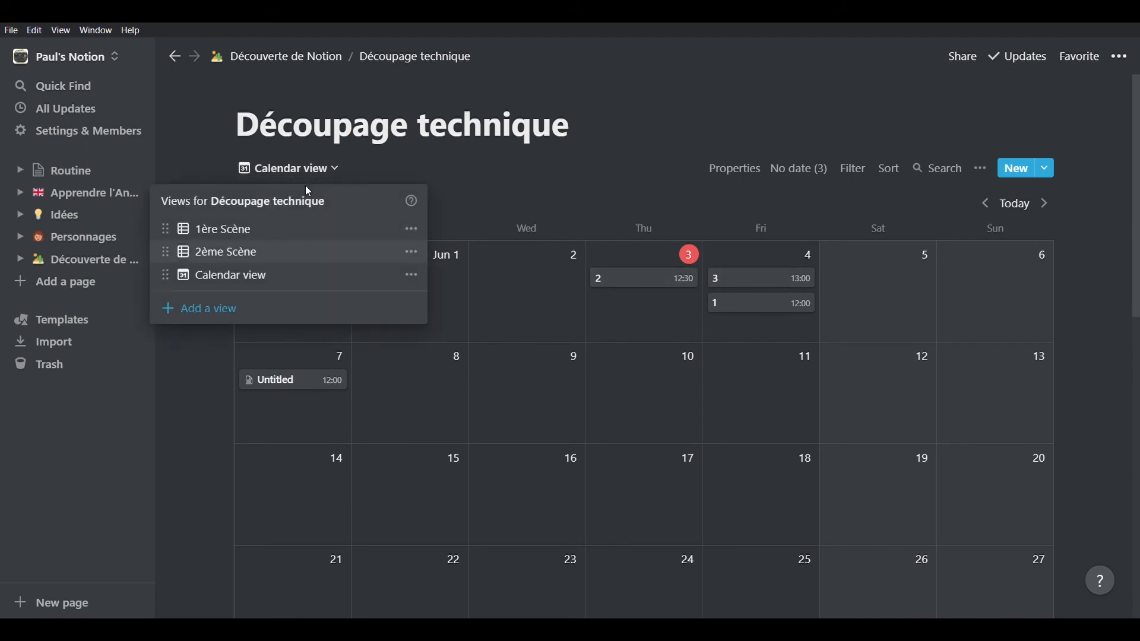
click(731, 165)
click(731, 166)
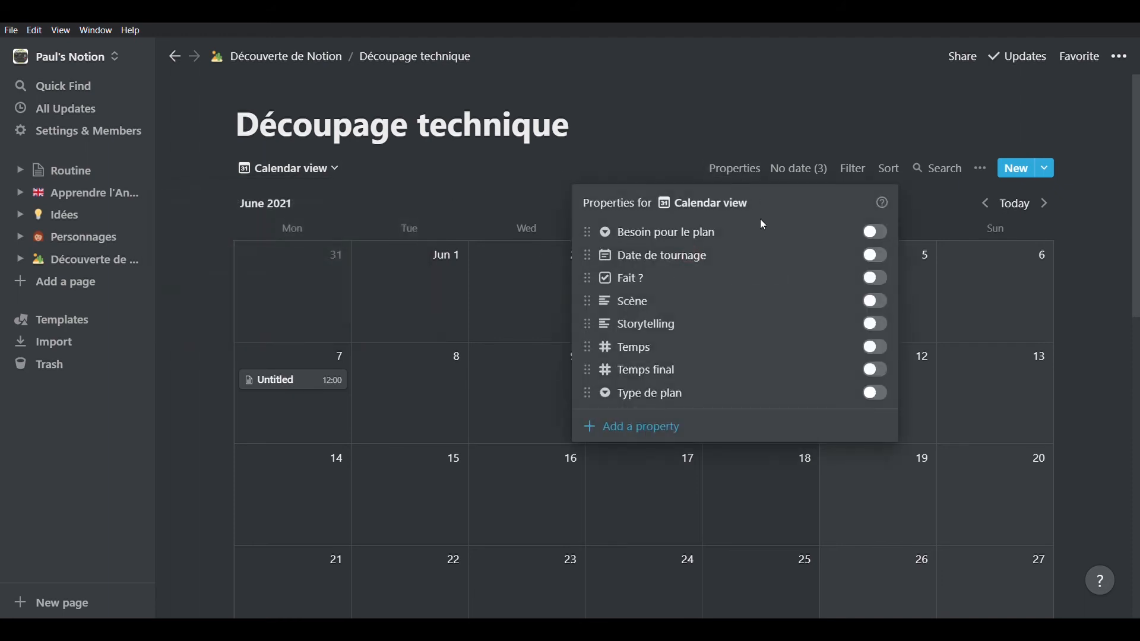
click(876, 256)
click(875, 231)
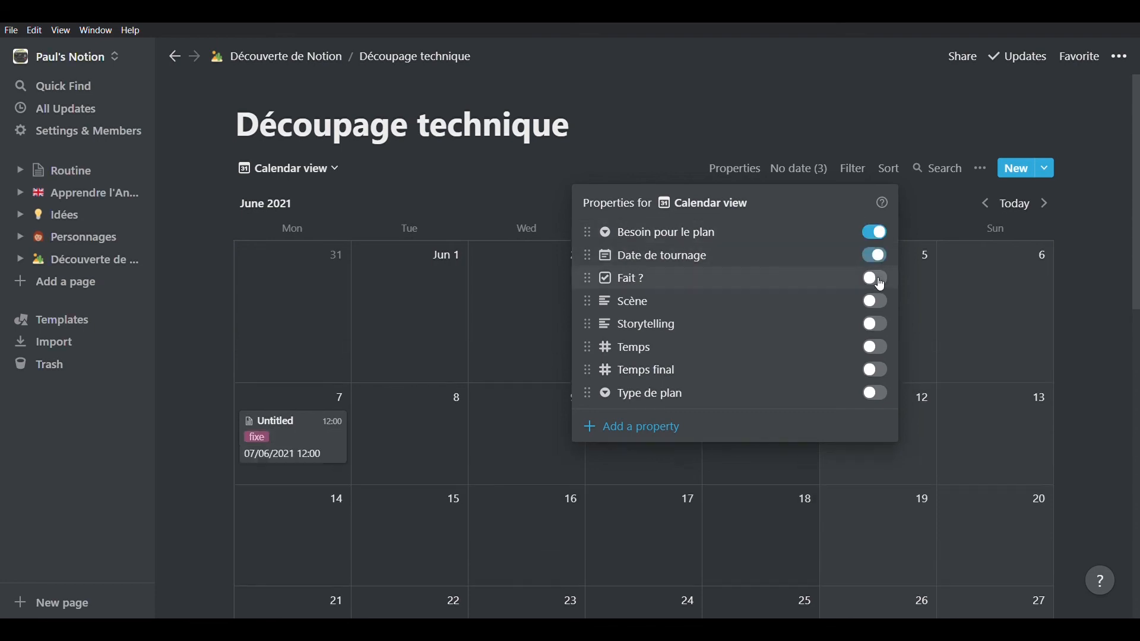
click(875, 278)
click(876, 301)
click(875, 324)
click(876, 347)
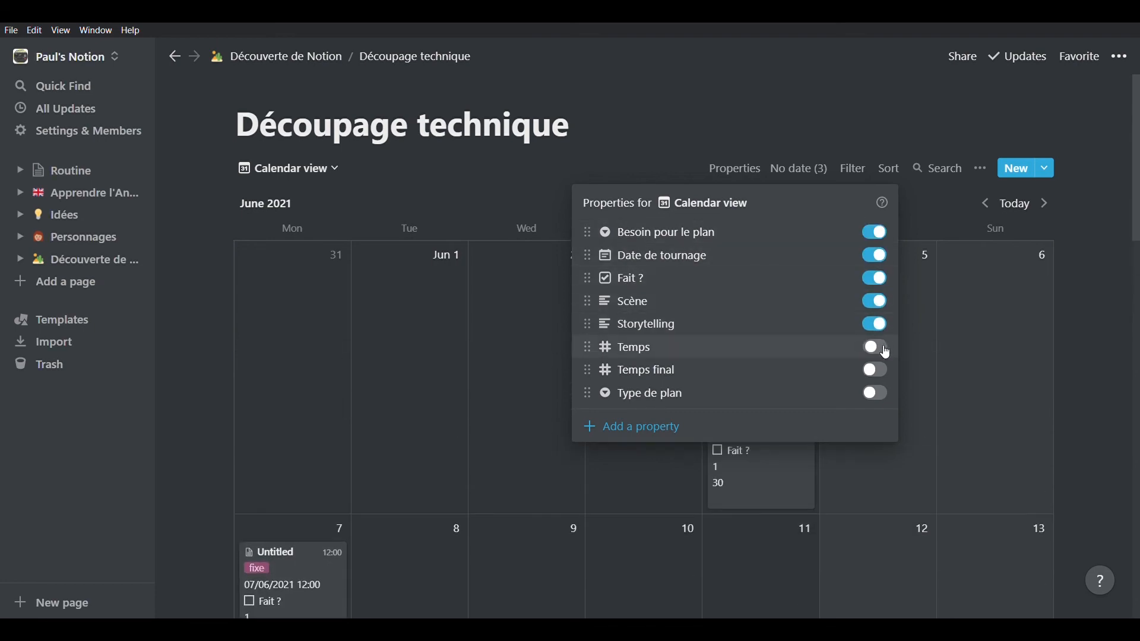
click(940, 369)
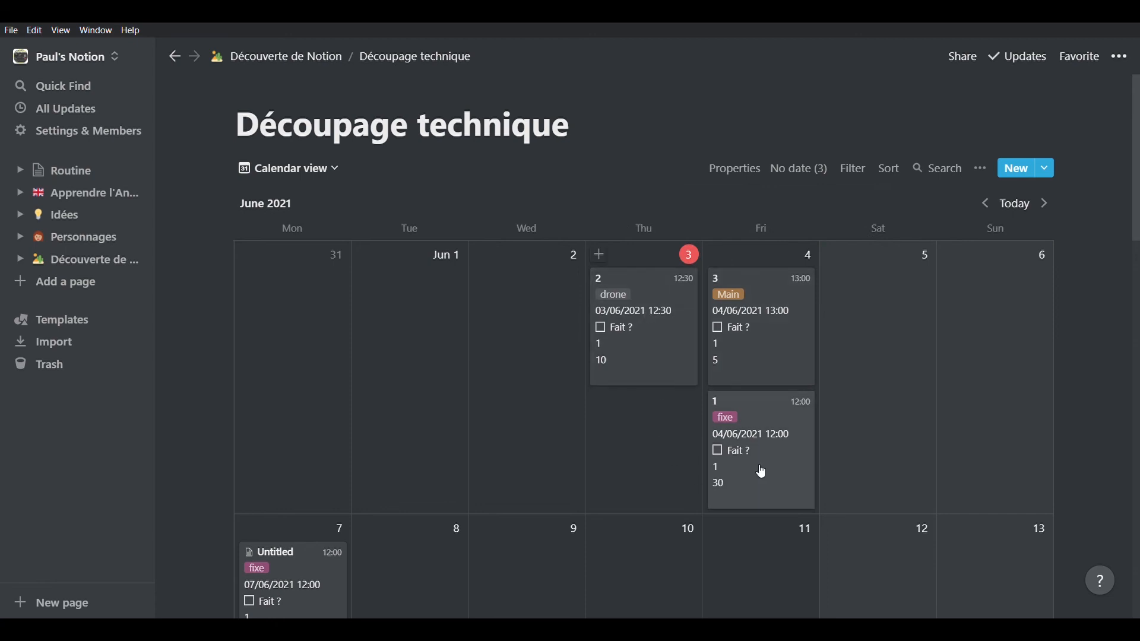
Step: Look over the calendar to examine the details displayed on the shot cards
scroll(839, 416, down, 3)
scroll(839, 415, up, 3)
scroll(842, 421, down, 5)
scroll(841, 421, up, 5)
scroll(841, 421, down, 8)
scroll(842, 422, down, 3)
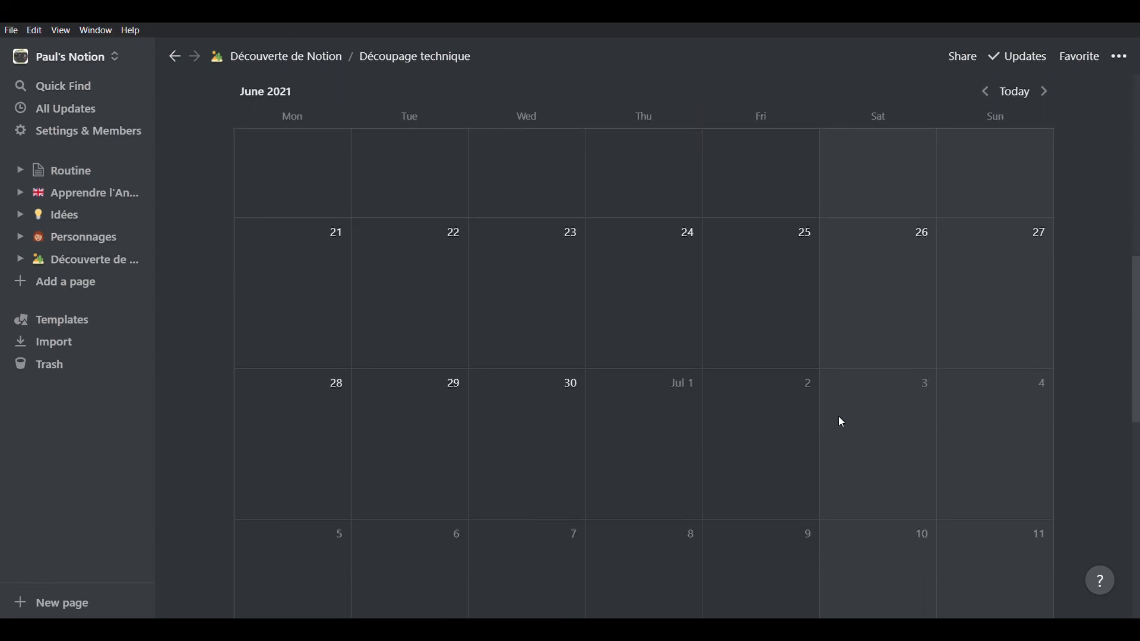
scroll(842, 422, up, 8)
scroll(818, 346, up, 3)
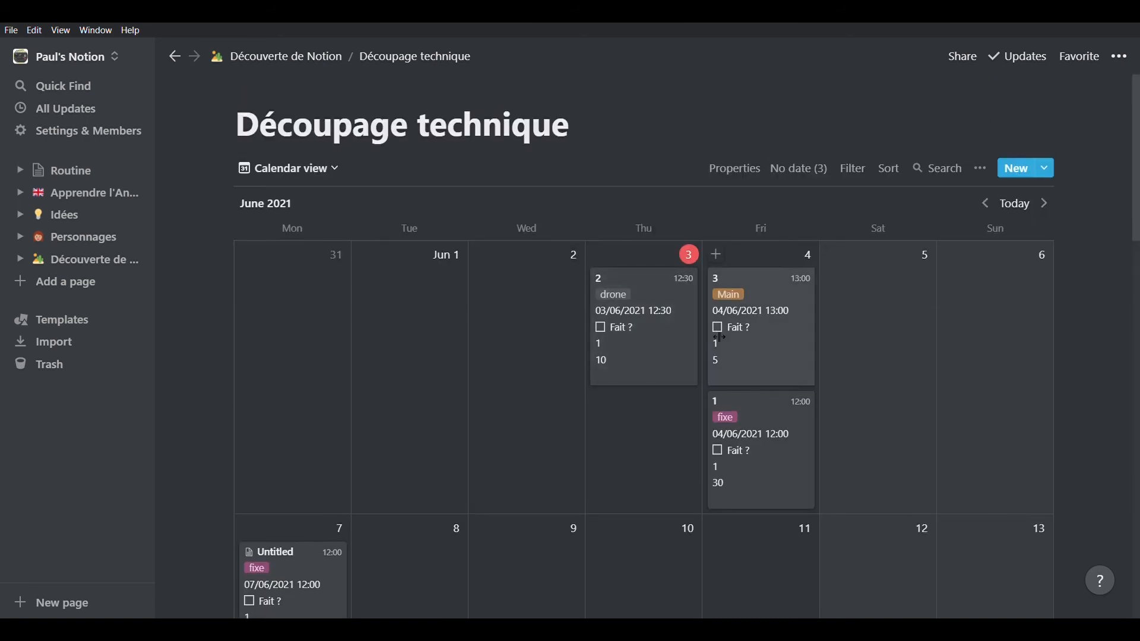
Step: Hide the Date de tournage property on the Calendar view cards
click(746, 169)
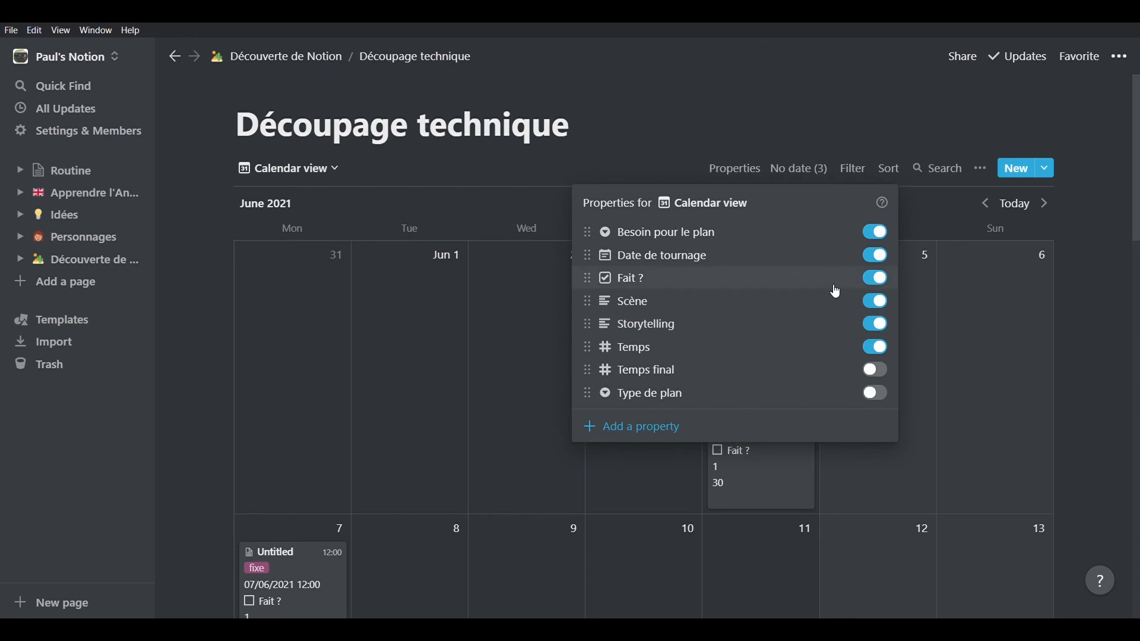
click(880, 256)
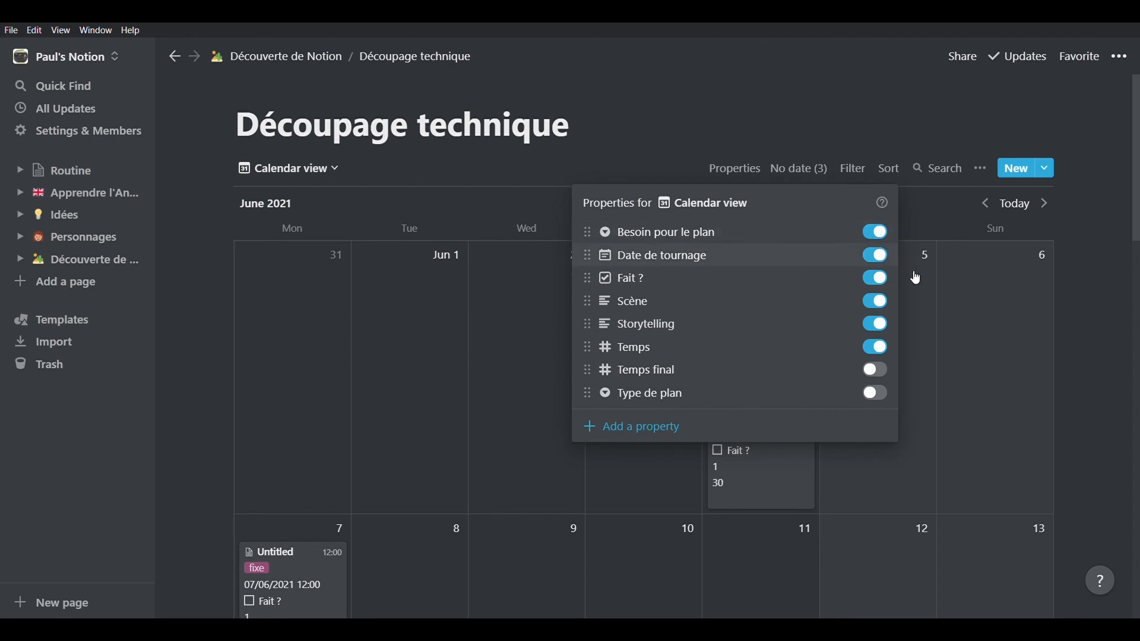
click(961, 326)
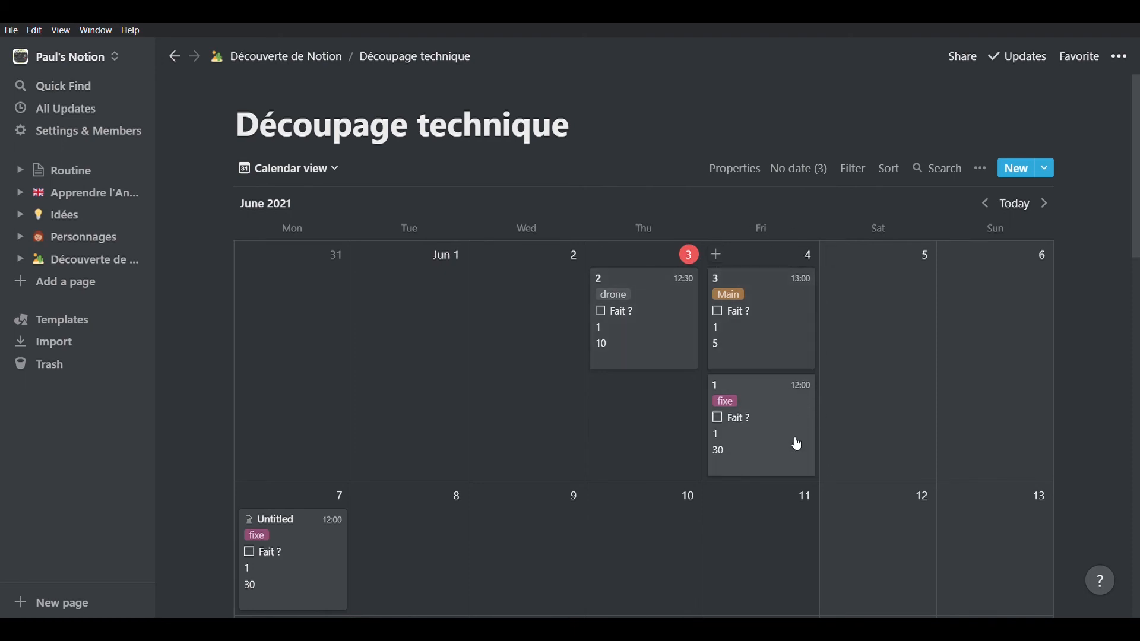
Step: Move plans 1, 2 and 3 to June 7 in the calendar, alongside the untitled shot
drag(754, 326, 289, 551)
drag(290, 551, 289, 549)
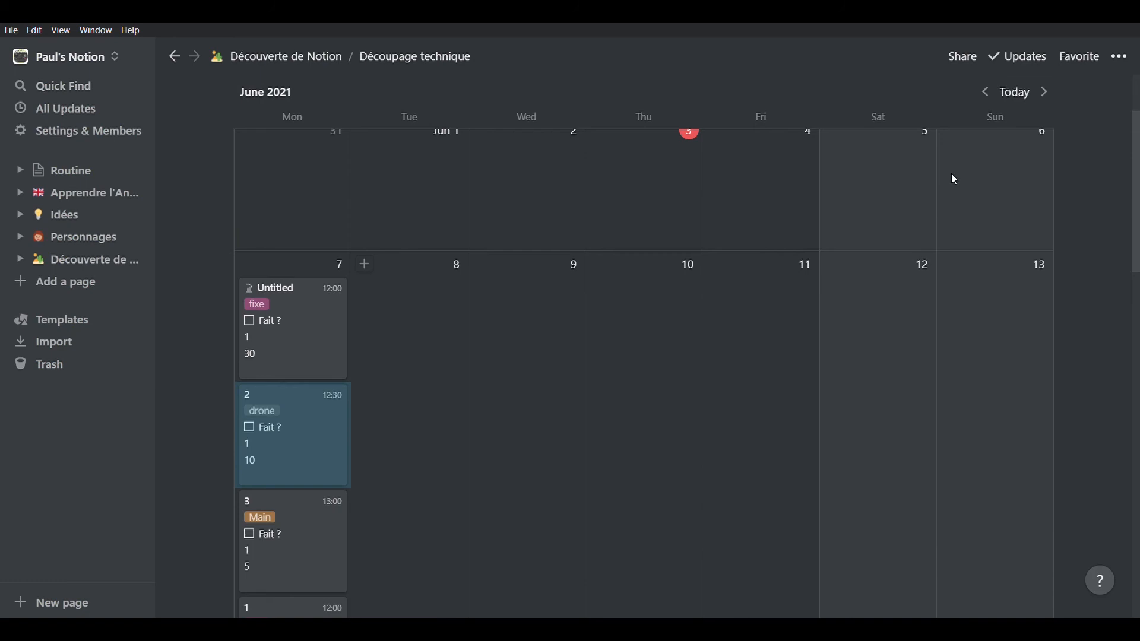
scroll(951, 176, up, 2)
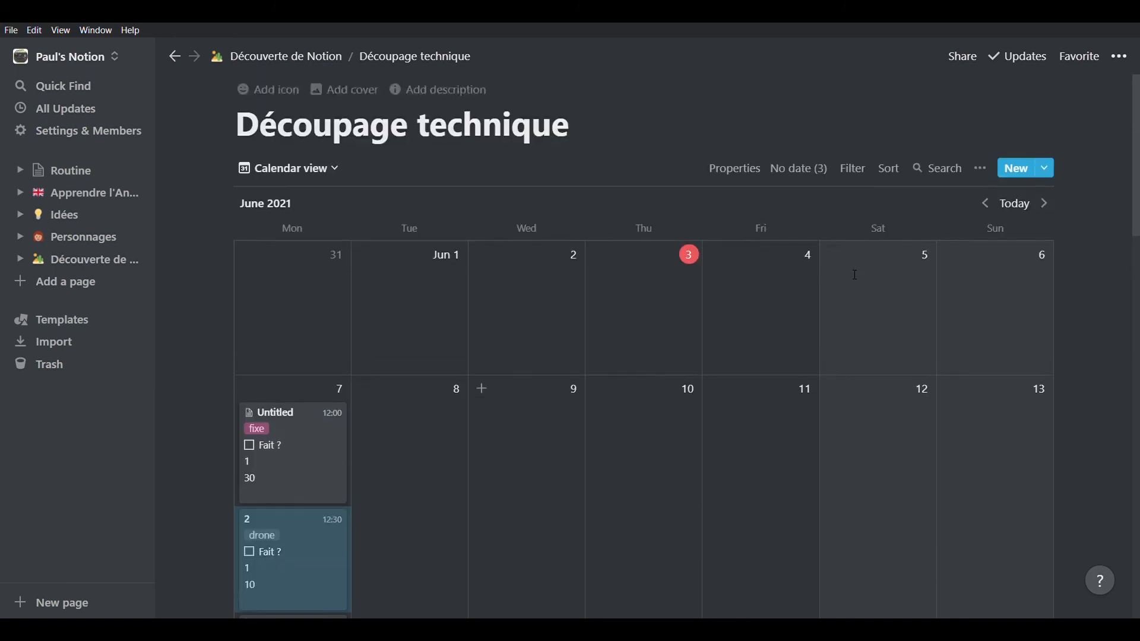
Step: Sort the Calendar view by Date de tournage in ascending order
click(889, 171)
click(797, 326)
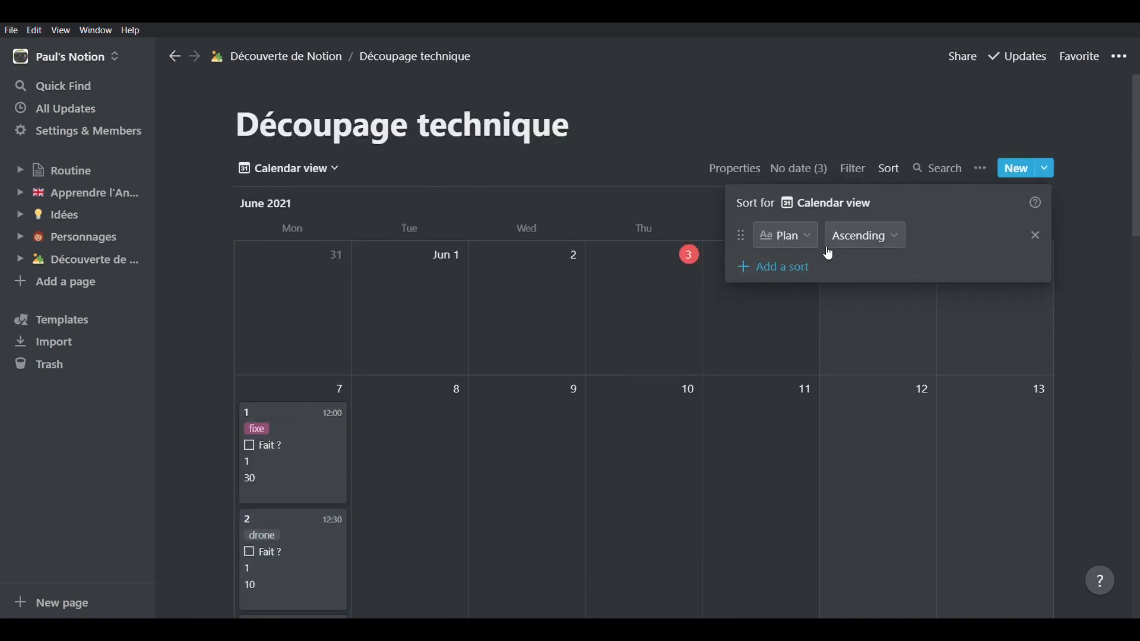
click(787, 236)
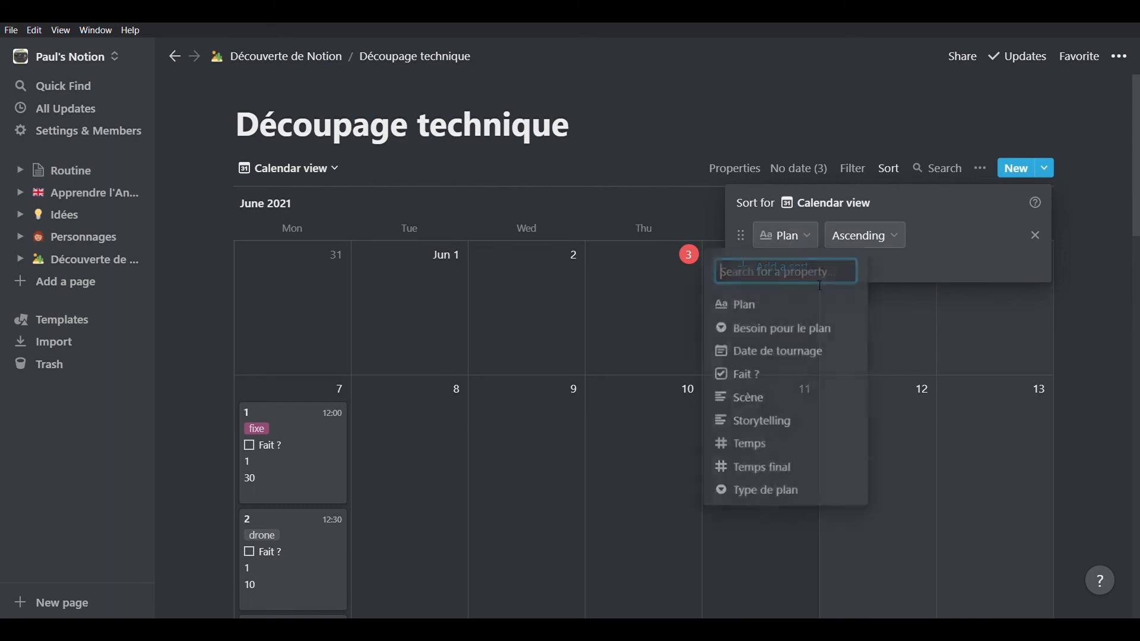
click(797, 351)
click(514, 491)
scroll(422, 423, down, 5)
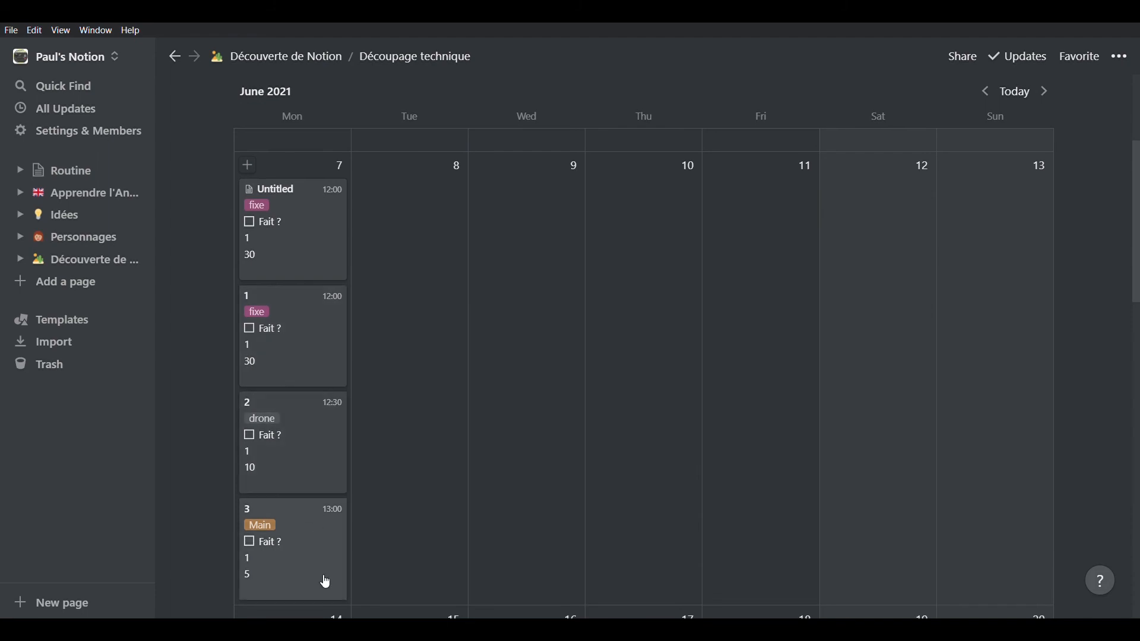
scroll(594, 463, down, 3)
Step: Reschedule the untitled shot to June 4, plan 1 to June 3 and plan 2 to June 2
scroll(600, 472, up, 5)
drag(318, 420, 736, 255)
drag(308, 386, 651, 239)
drag(327, 381, 547, 232)
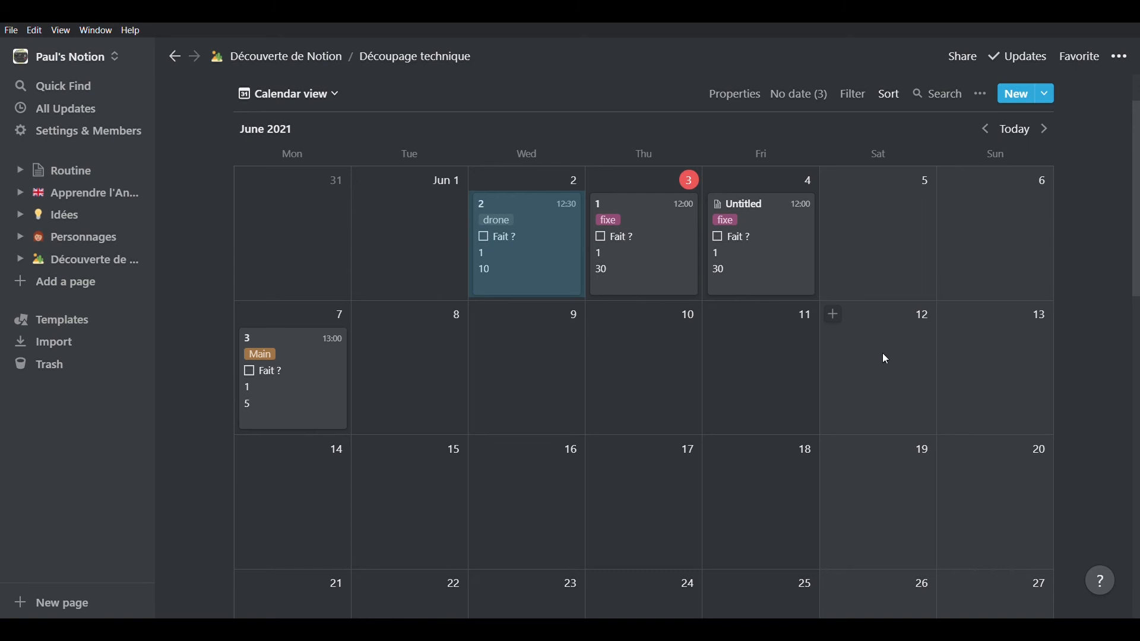
Step: Browse the calendar's neighbouring months and return to the current month
scroll(883, 358, down, 10)
scroll(786, 423, up, 10)
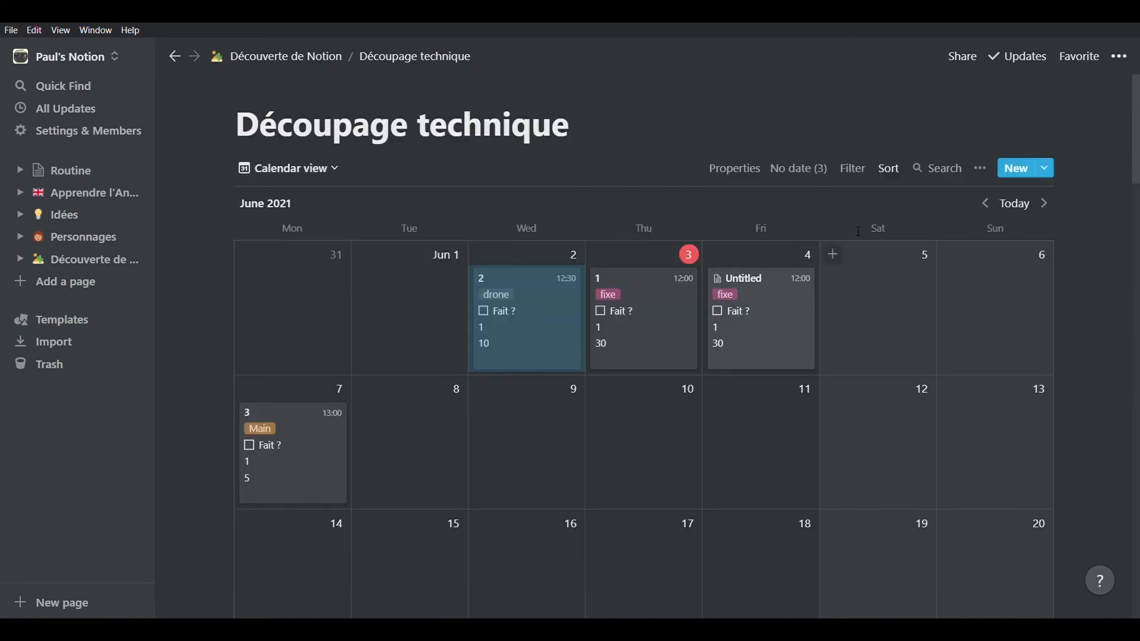
click(1044, 204)
click(989, 203)
click(990, 203)
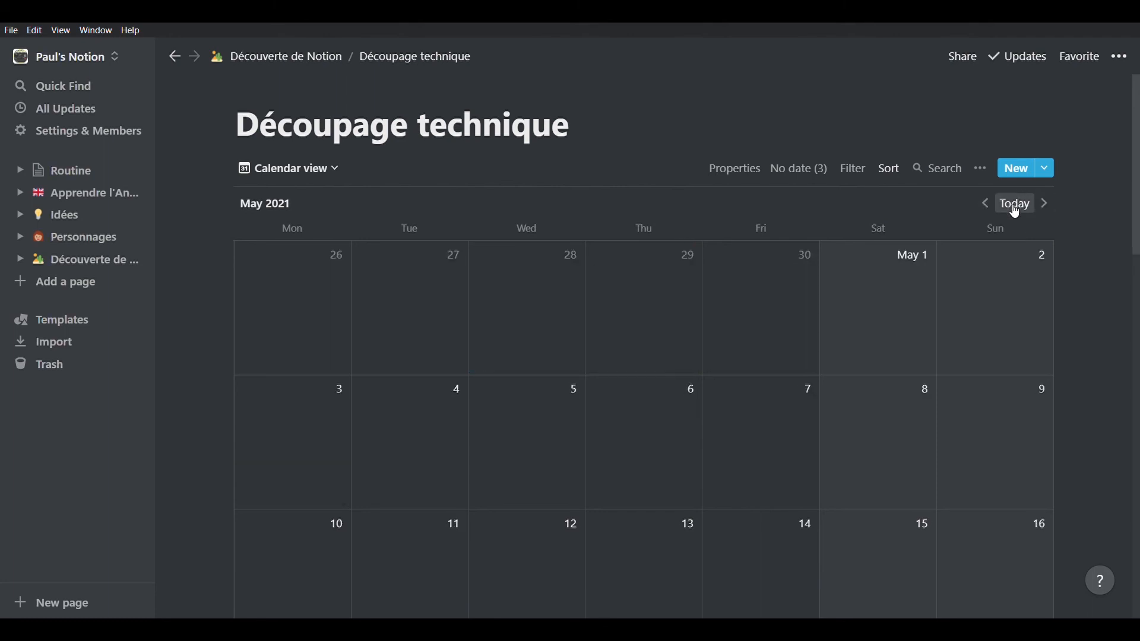
click(1016, 204)
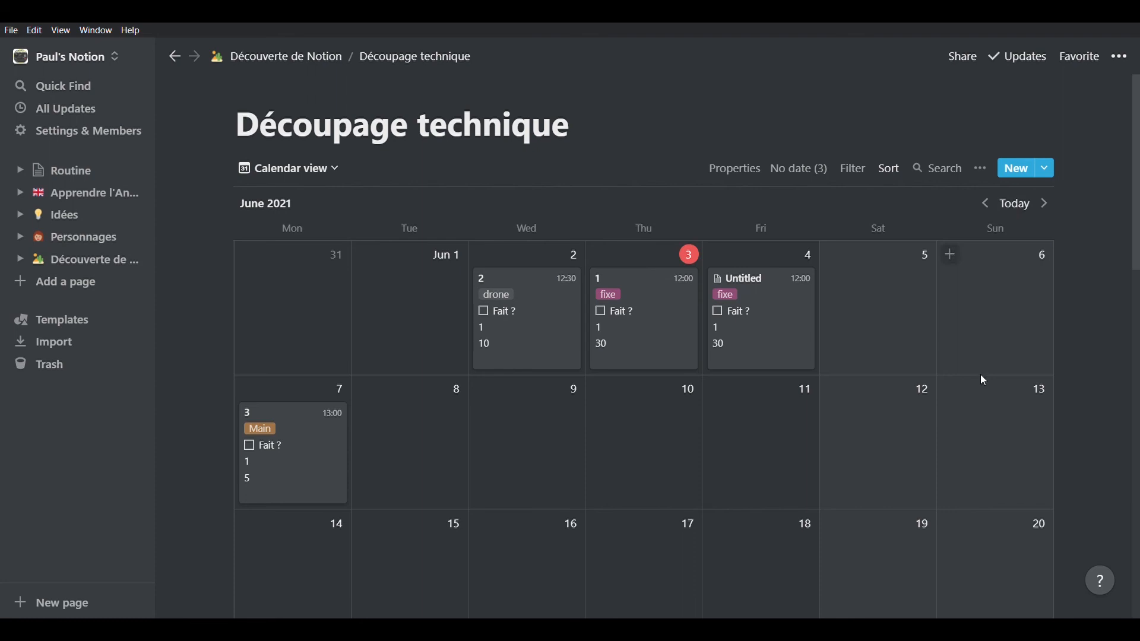
Step: Browse the calendar through the coming months into 2022 and return to June 2021
scroll(981, 375, down, 20)
scroll(981, 376, down, 20)
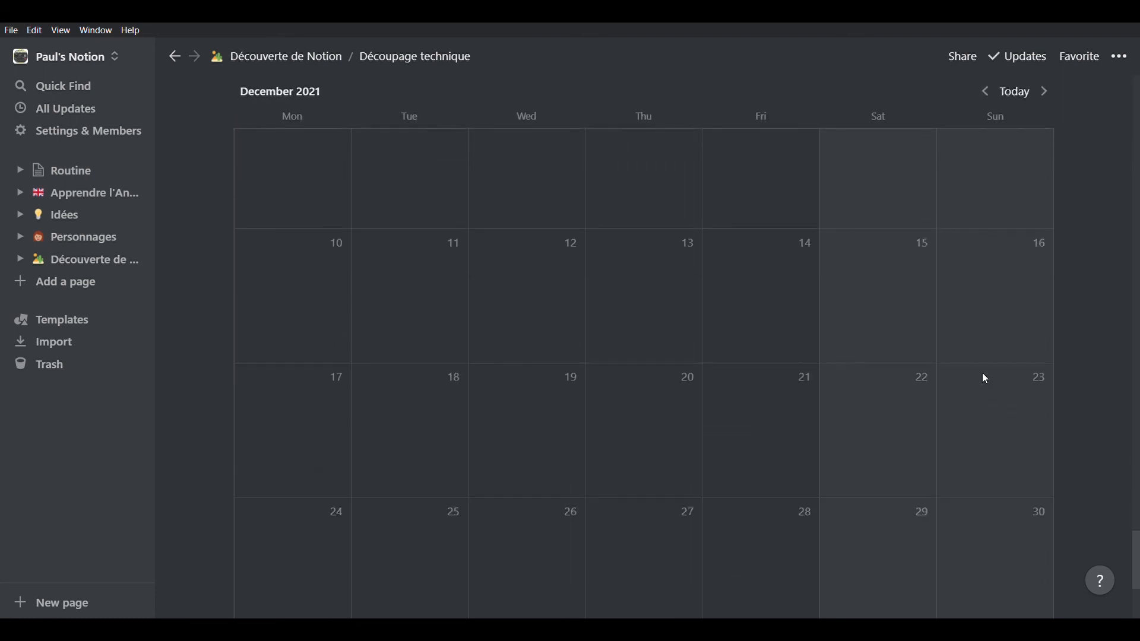
scroll(985, 378, down, 5)
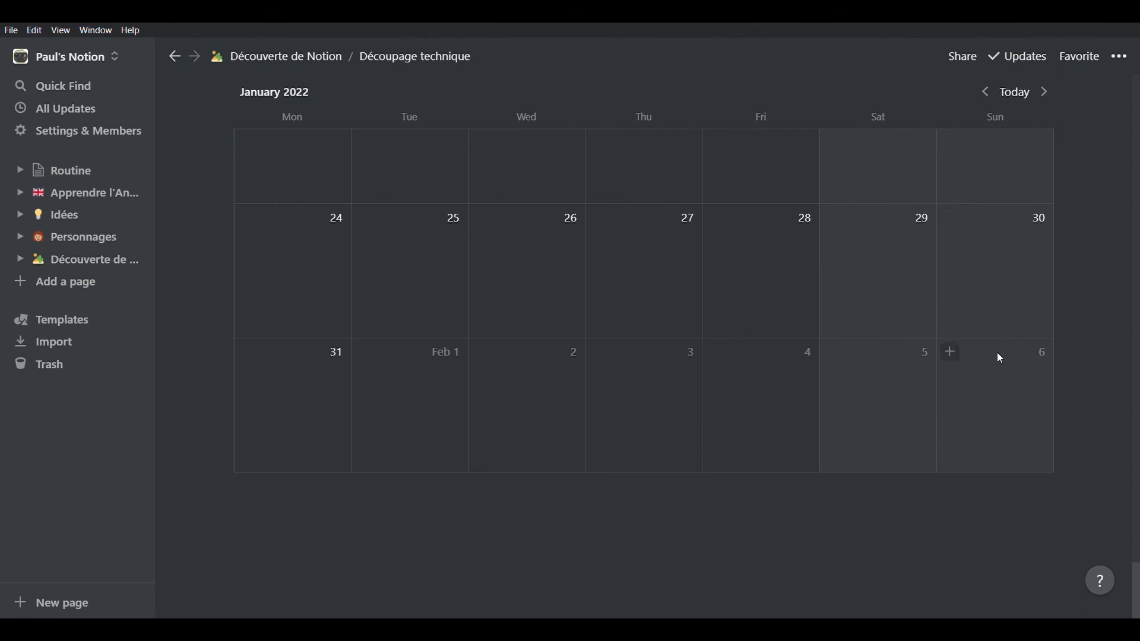
scroll(1002, 359, down, 8)
scroll(1000, 359, down, 20)
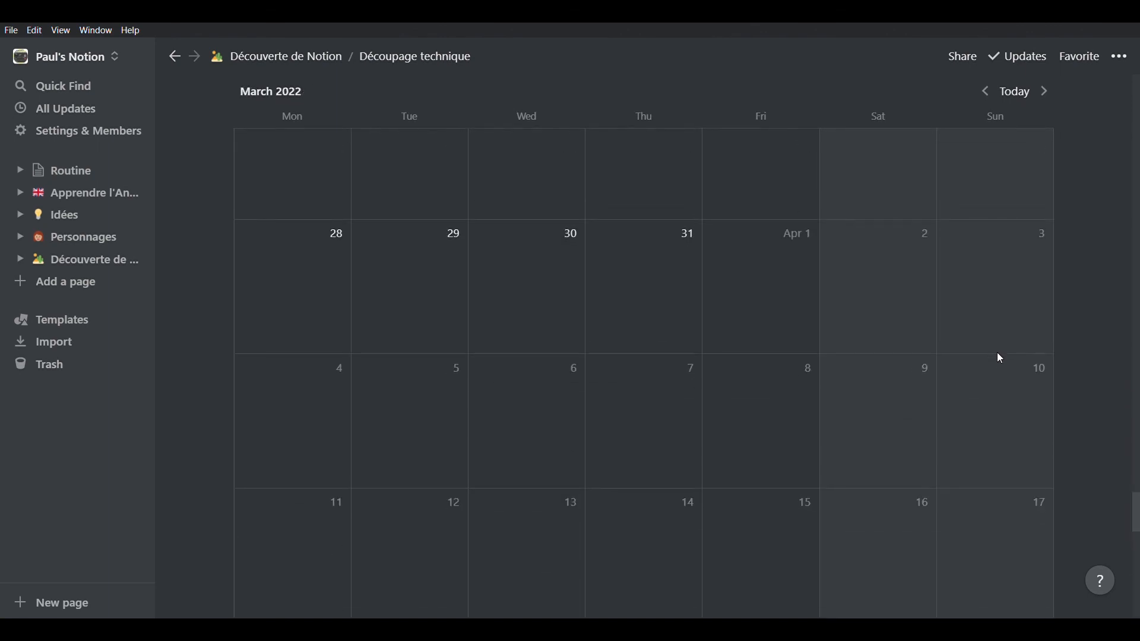
scroll(1001, 359, up, 20)
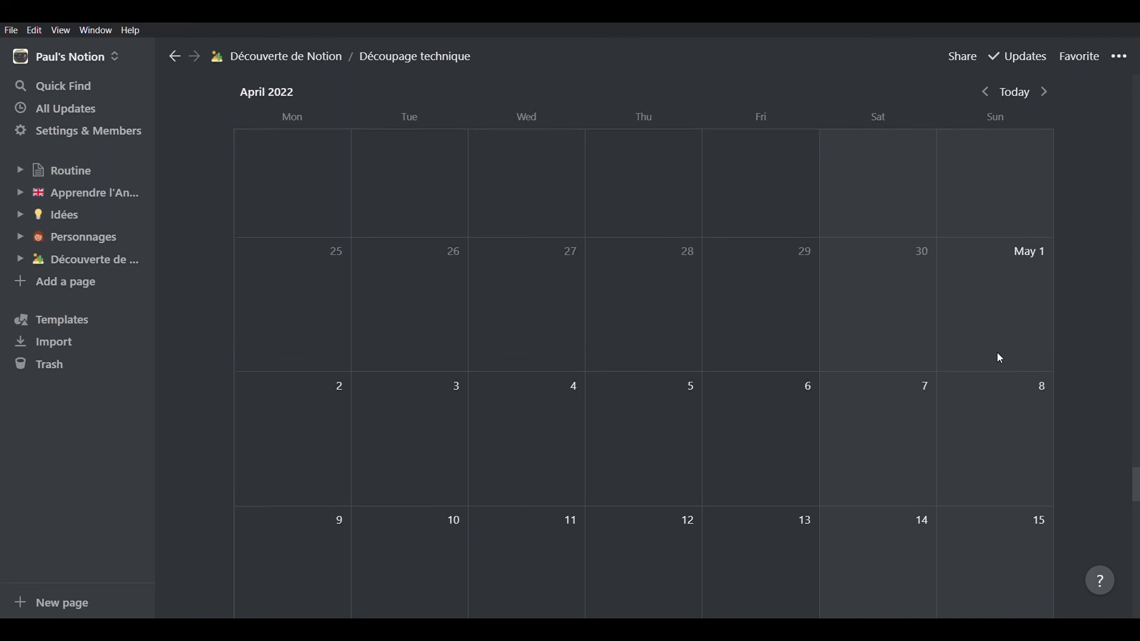
scroll(996, 354, up, 20)
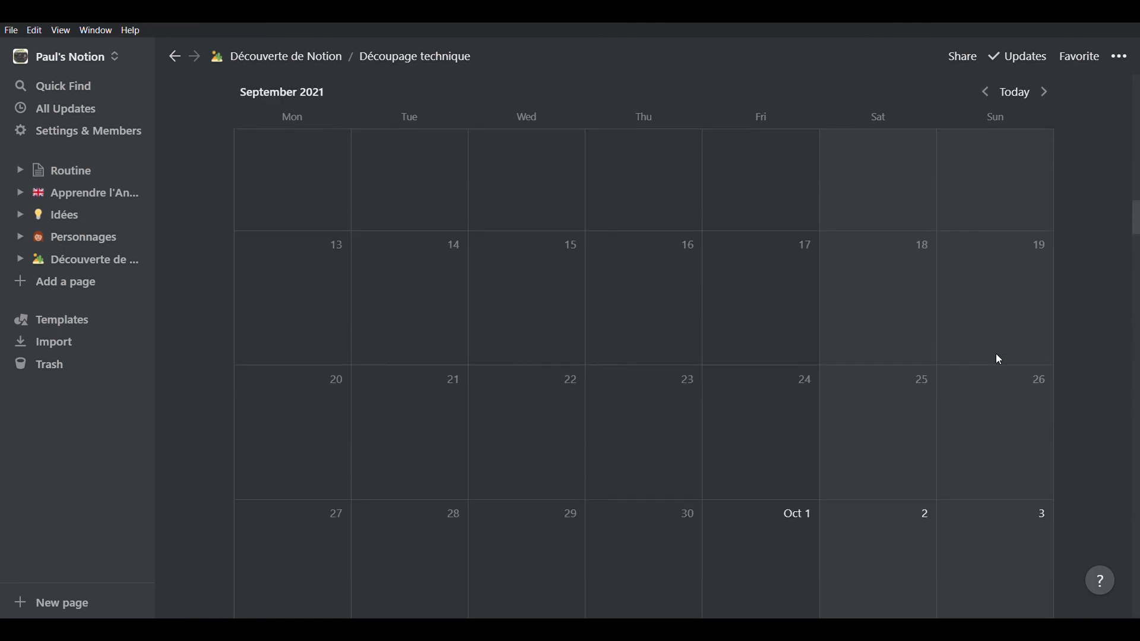
scroll(996, 354, up, 7)
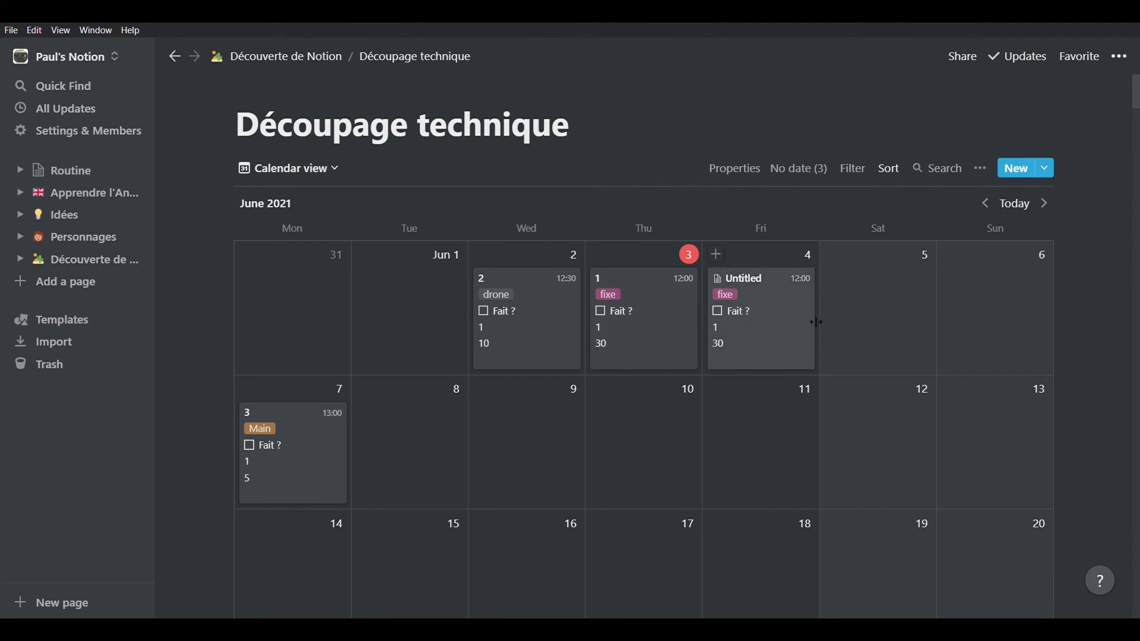
Step: Stretch the untitled shot from June 4 through June 6, and shorten it back to June 4 only
mouse_move(833, 318)
mouse_down()
mouse_move(918, 323)
mouse_move(820, 313)
mouse_up()
drag(930, 320, 1020, 316)
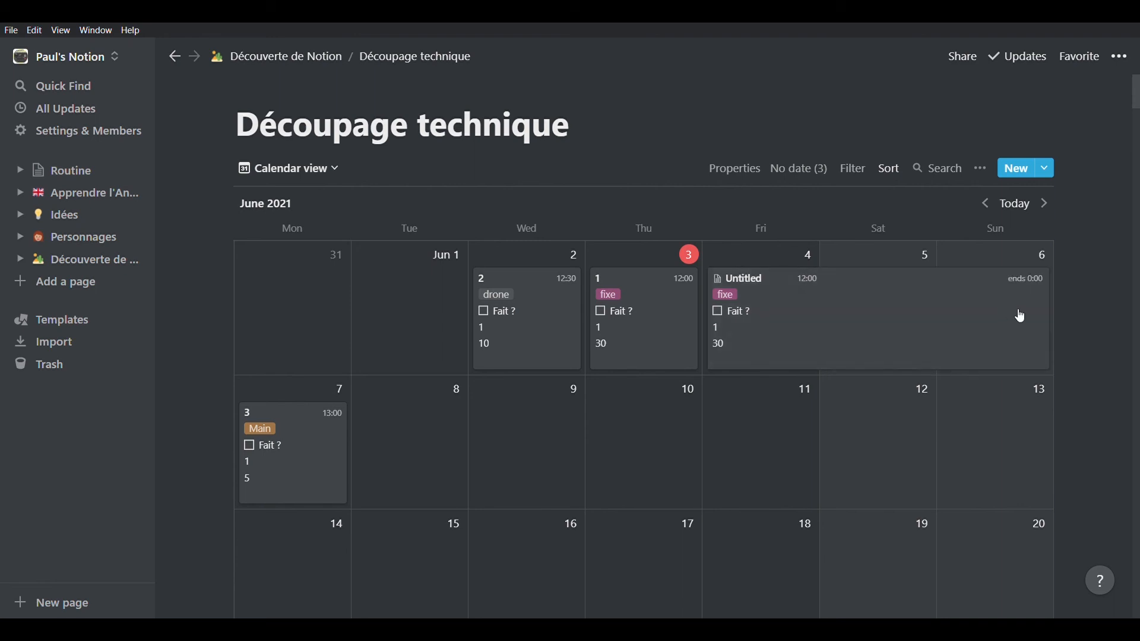
drag(739, 409, 802, 291)
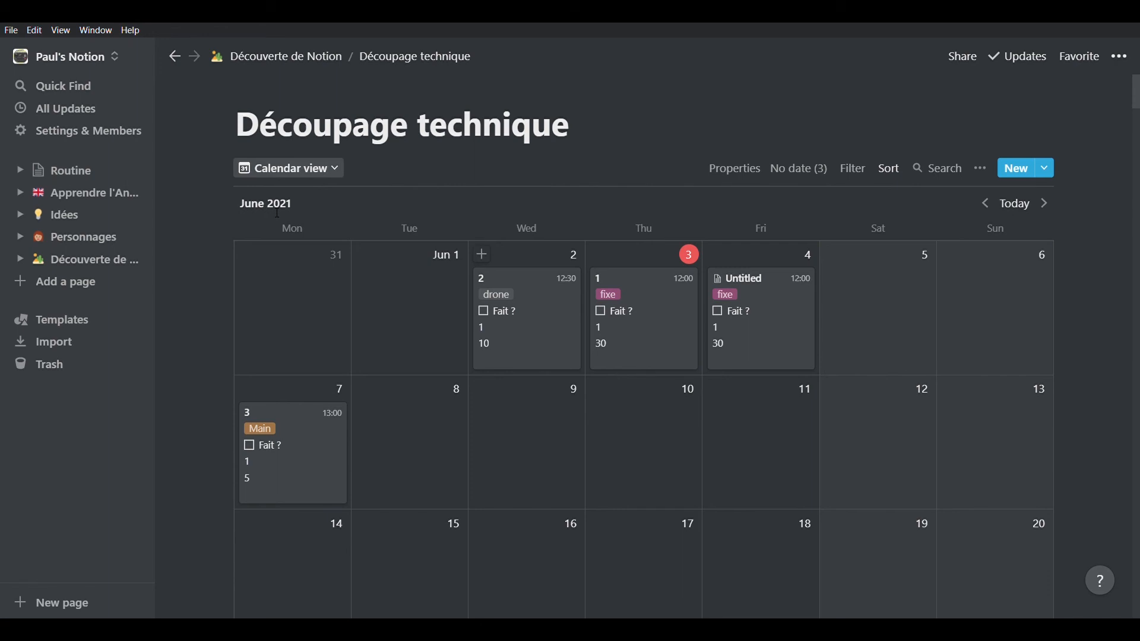
Step: Switch the database to the 1ère Scène table view
click(289, 168)
click(267, 236)
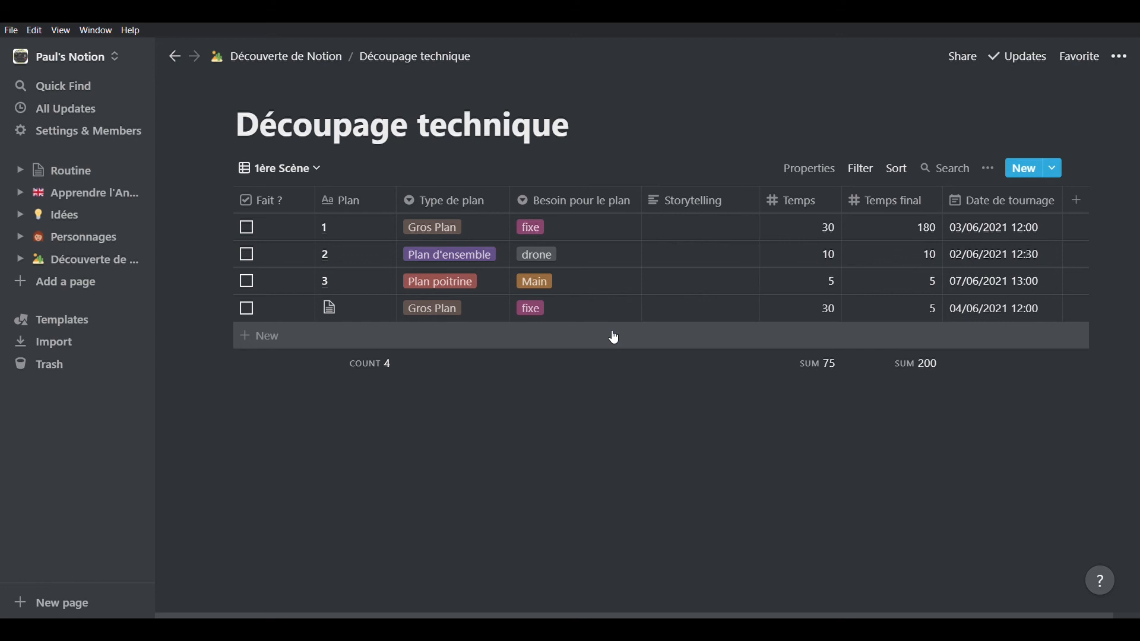
Step: Add a blank row at the end of the 1ère Scène table and delete it
click(614, 338)
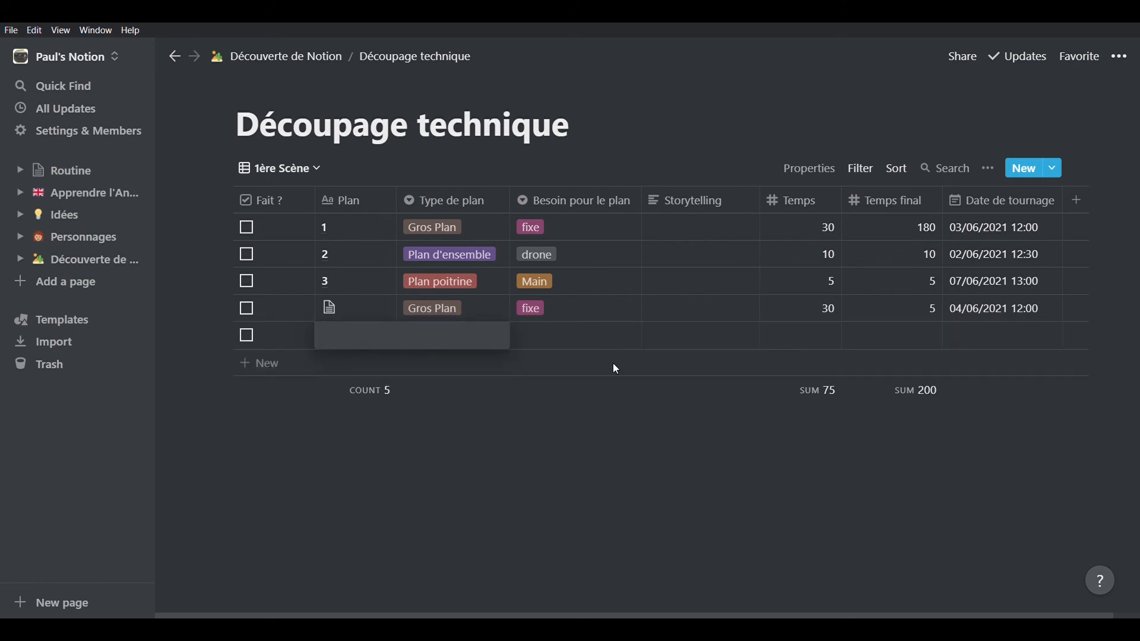
key(Escape)
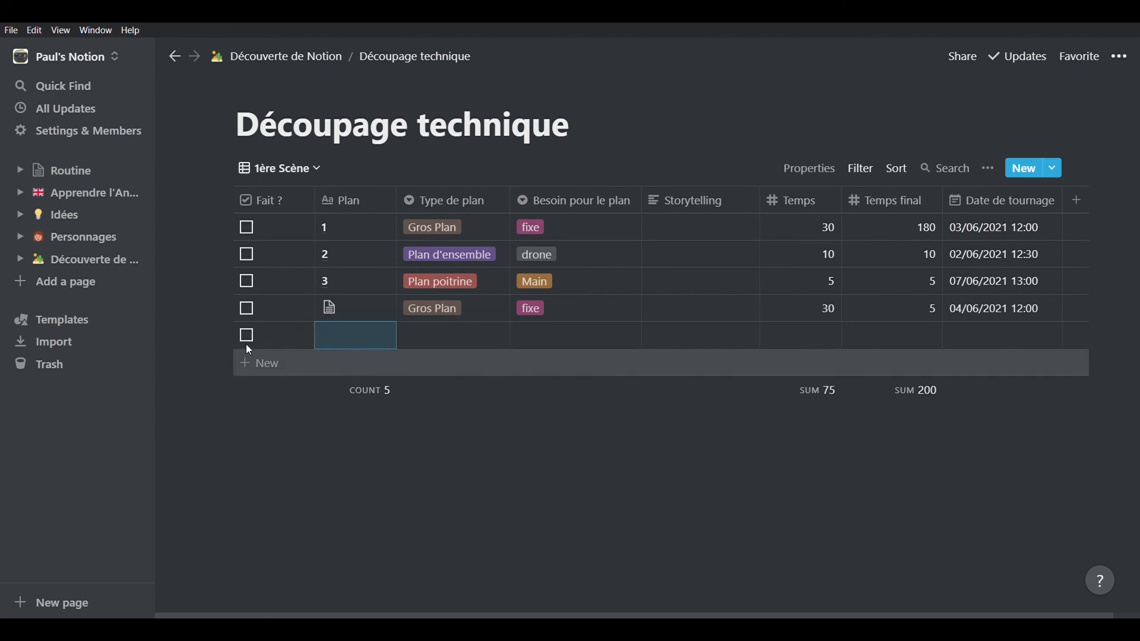
click(223, 337)
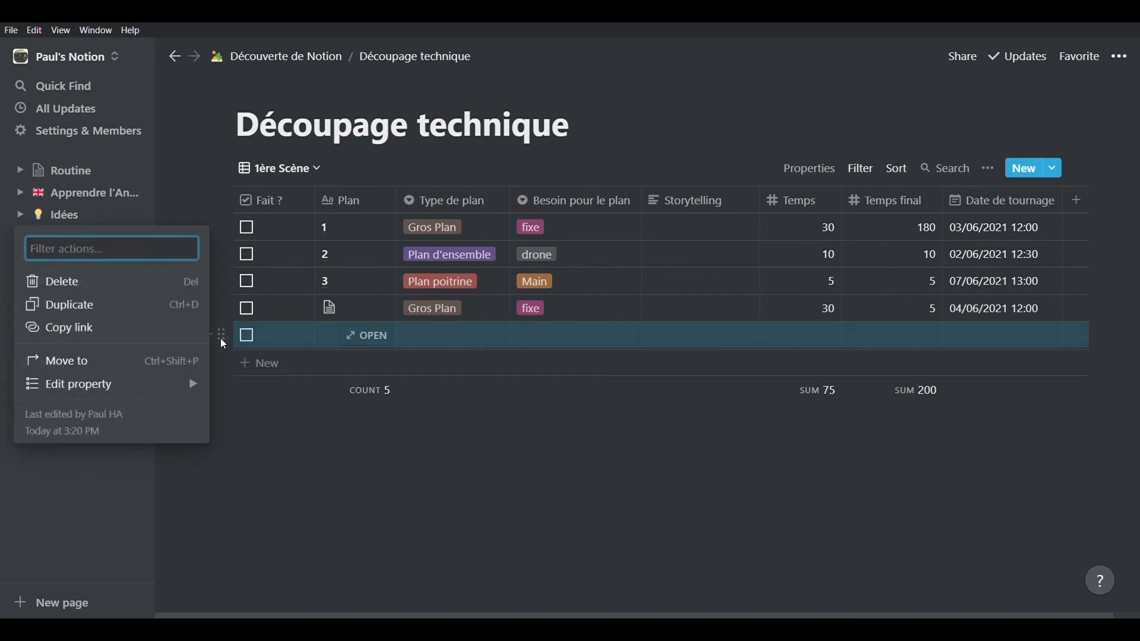
key(Delete)
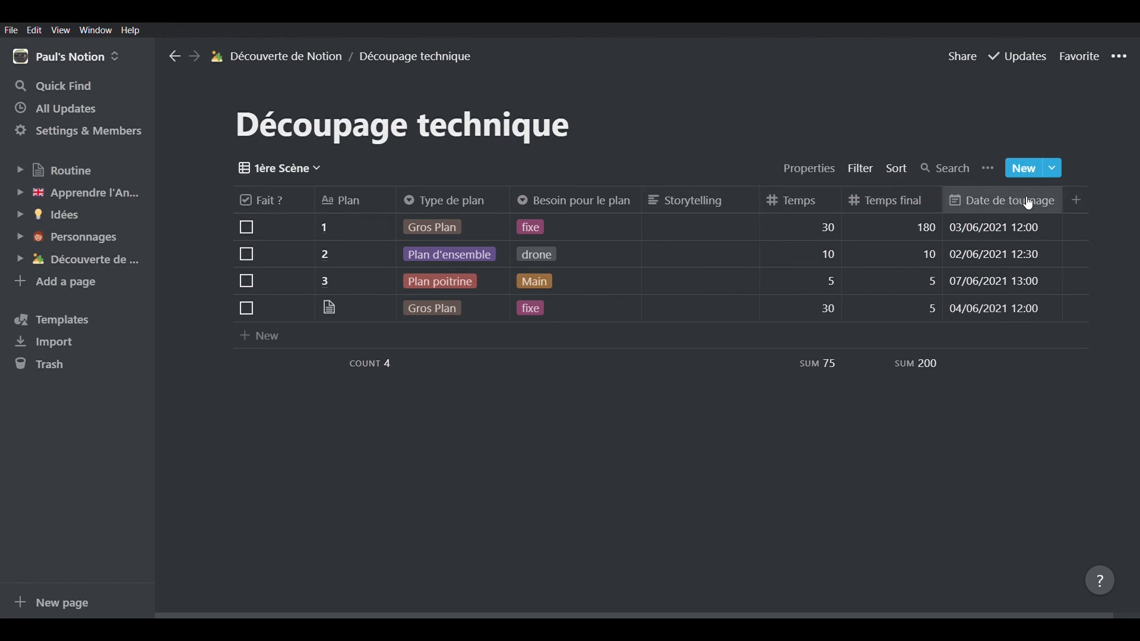
Step: Hide the Date de tournage column in the 1ère Scène table view
click(810, 169)
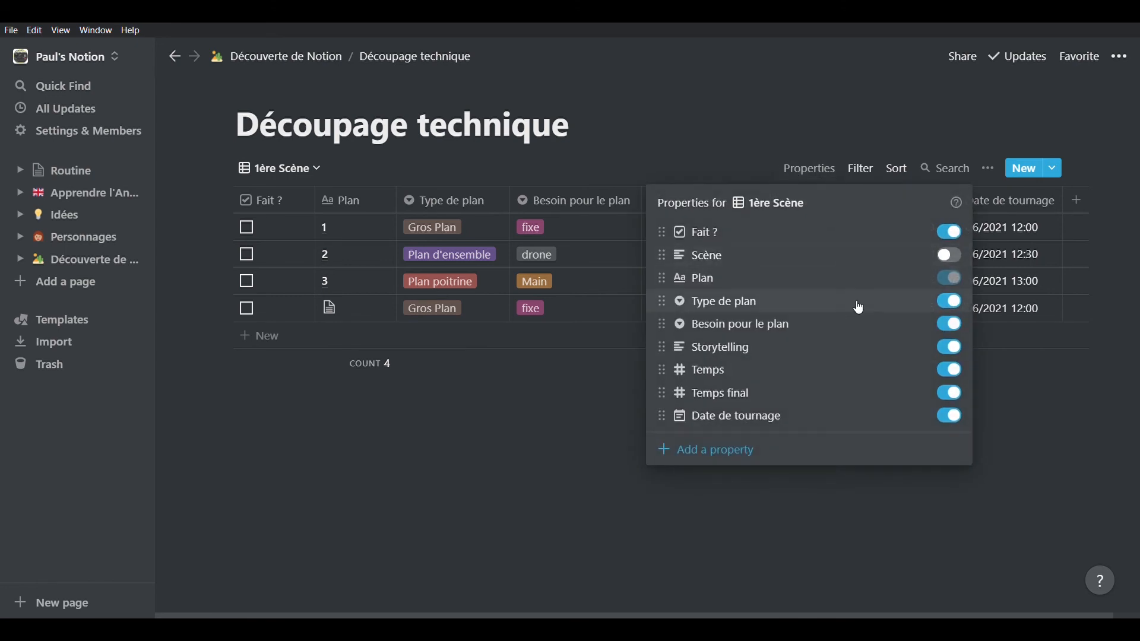
click(949, 416)
click(1011, 358)
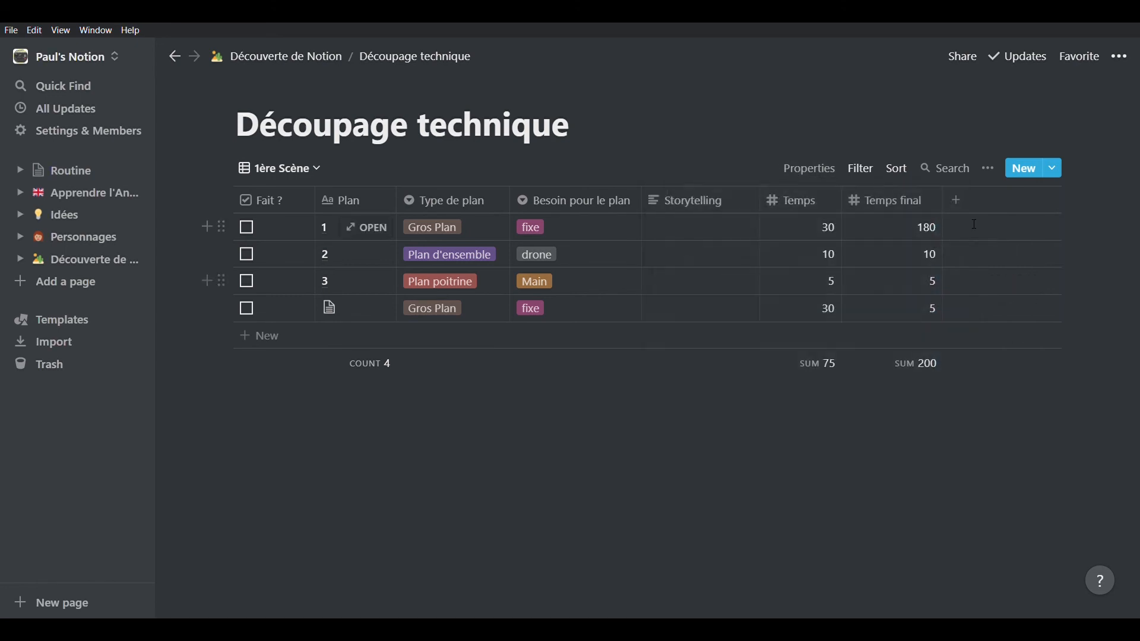
Step: Hide the Temps final and Temps columns in the 1ère Scène table view
click(808, 169)
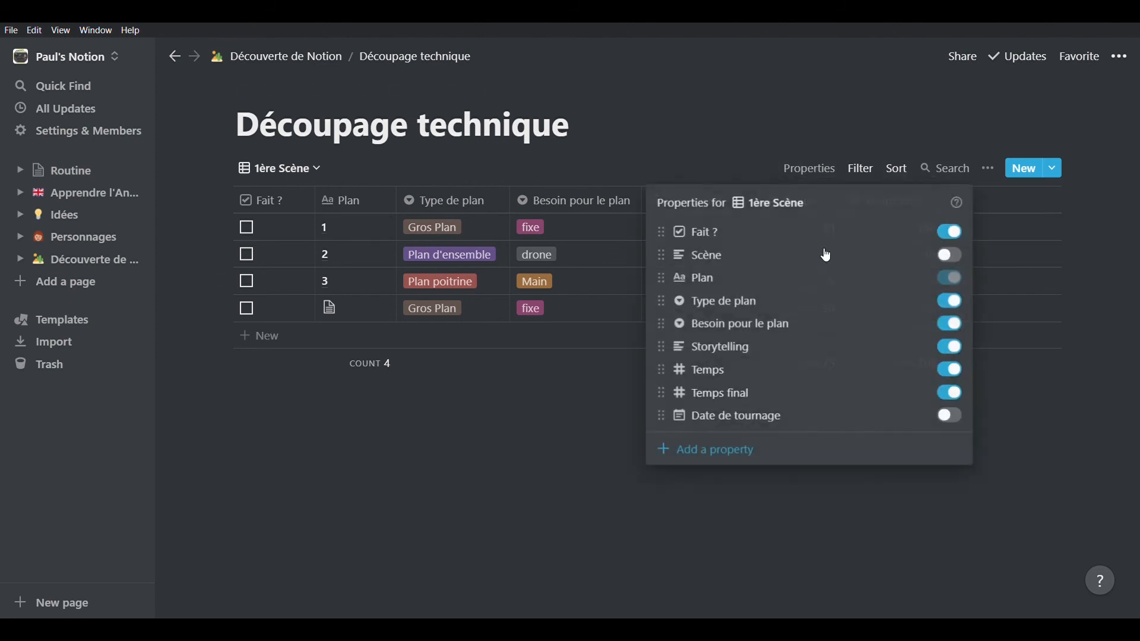
click(950, 393)
click(949, 369)
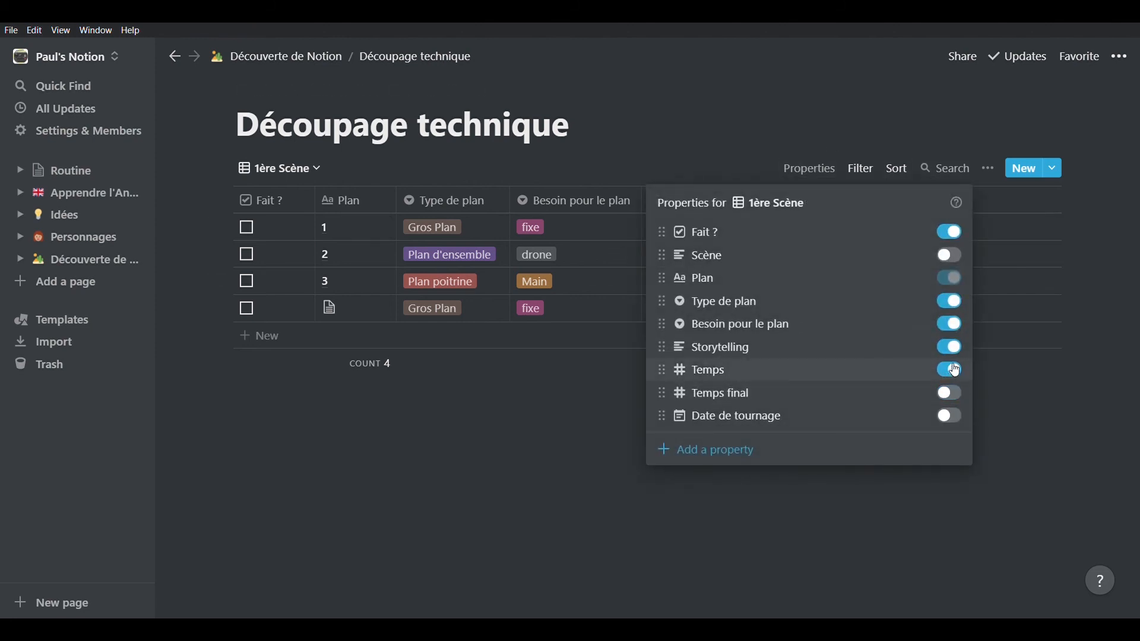
click(996, 355)
Step: Add a Relation column after Storytelling and link it to the Idées database
click(807, 202)
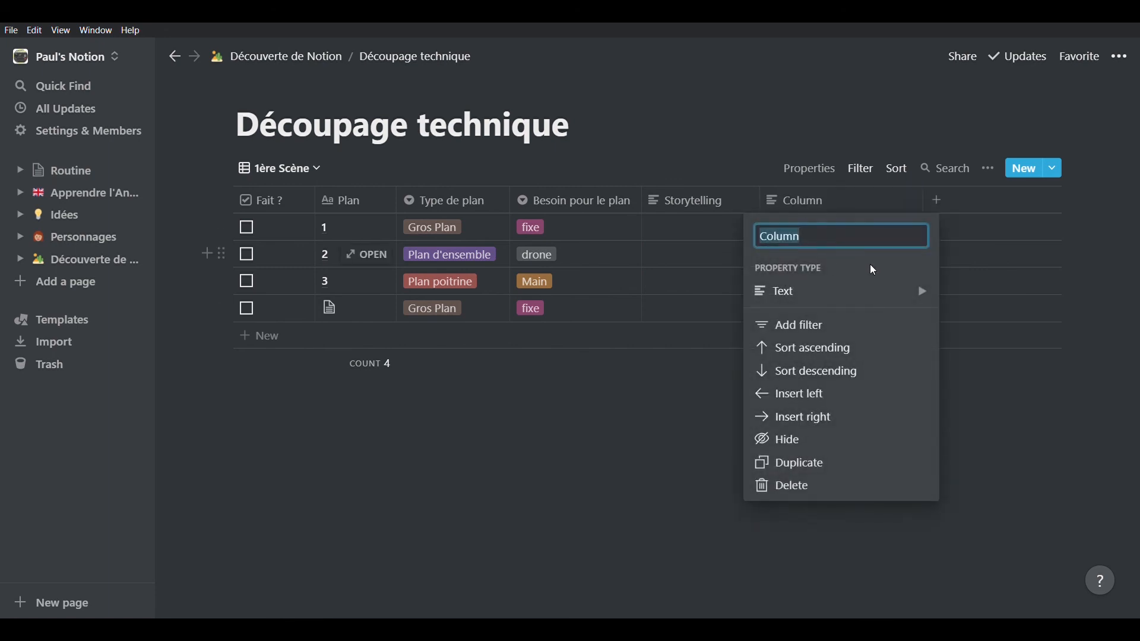
mouse_move(865, 292)
scroll(1002, 390, down, 2)
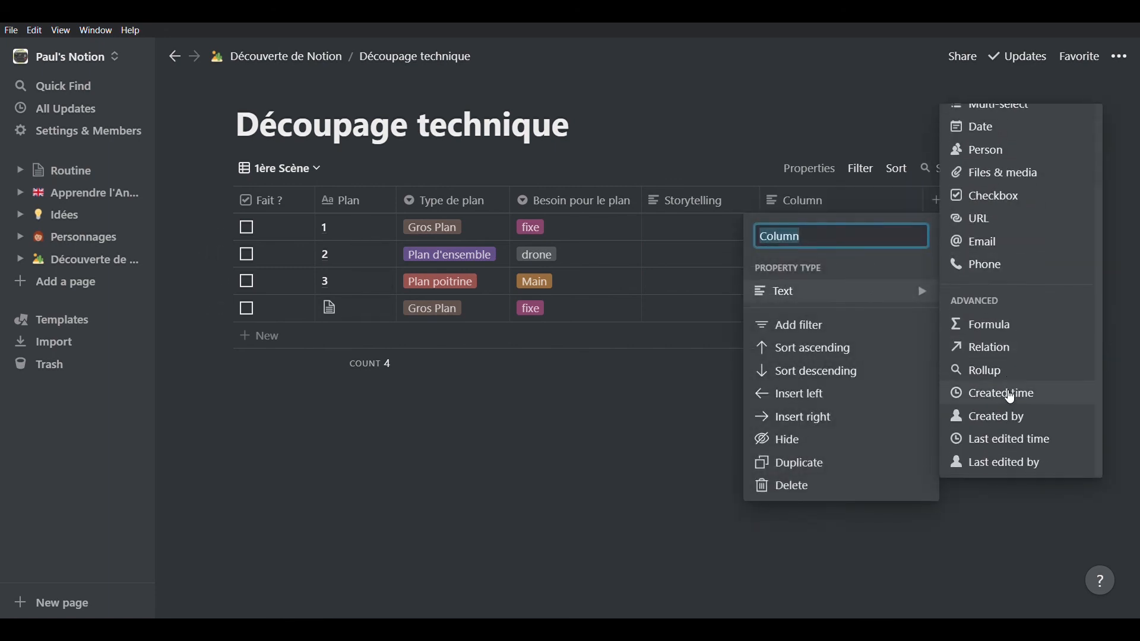
click(1029, 348)
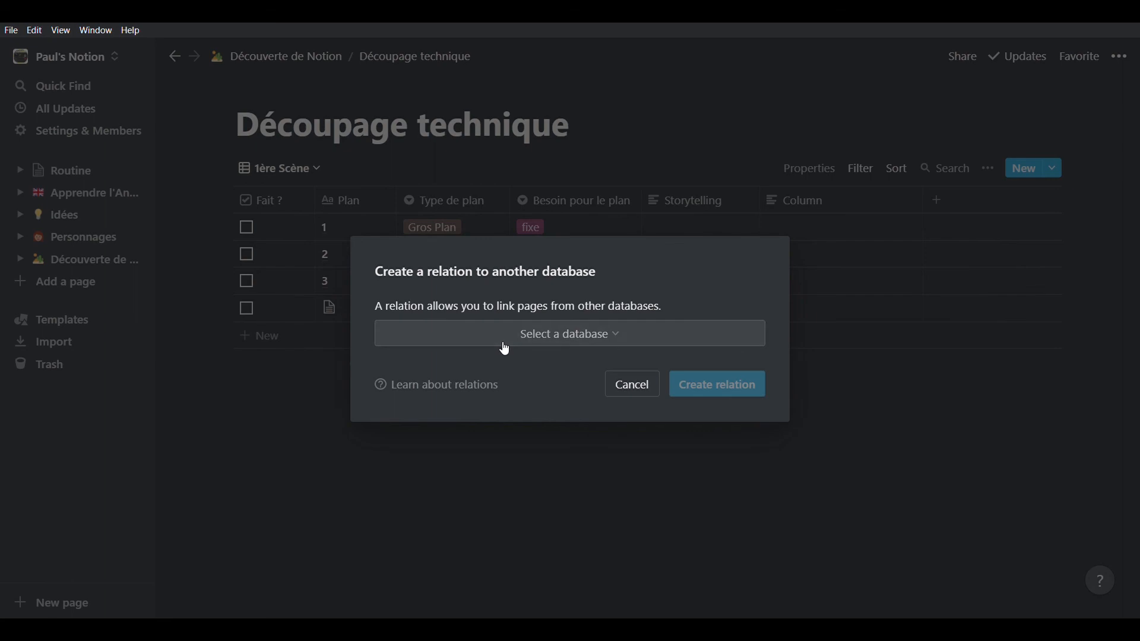
click(521, 336)
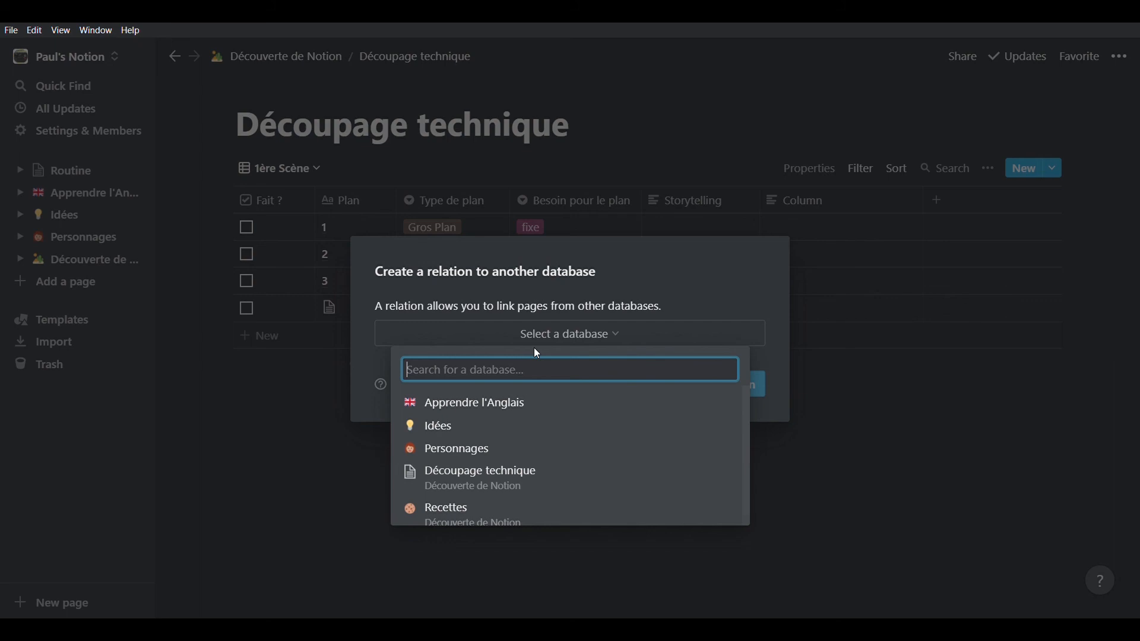
click(439, 436)
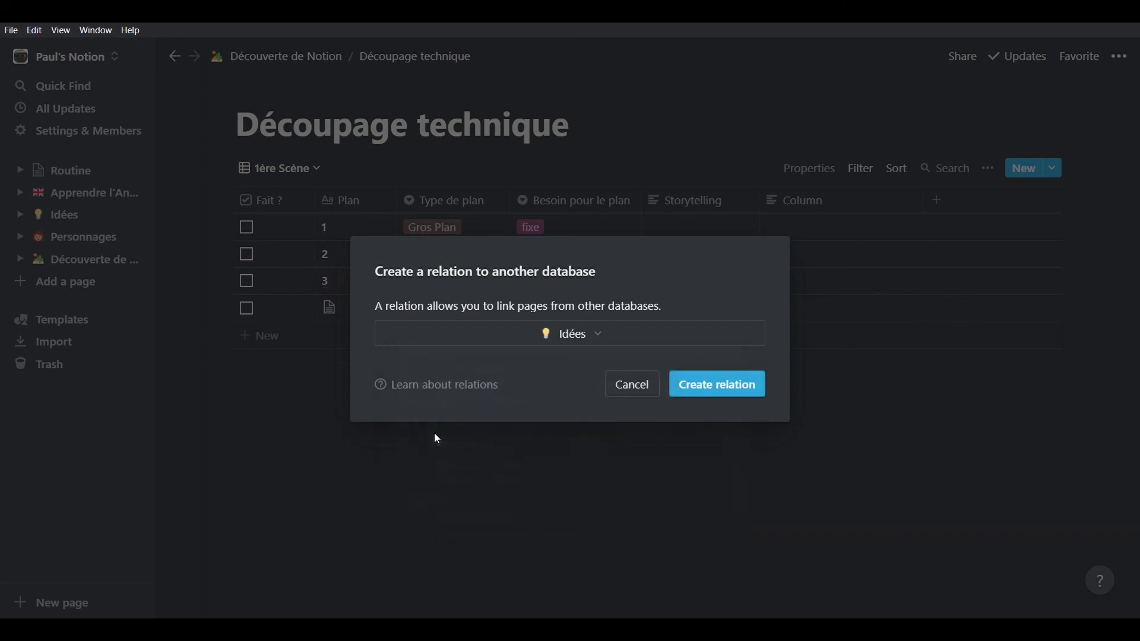
click(726, 389)
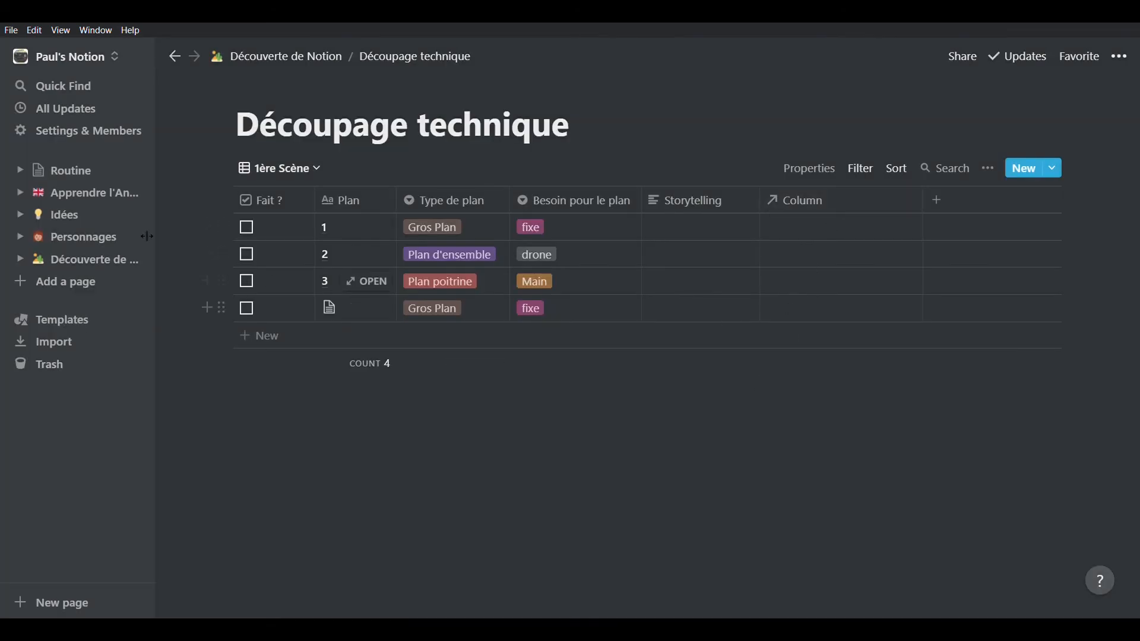
Step: Open the Idées database and examine the idea cards grouped by Statut on the Récap board
click(58, 216)
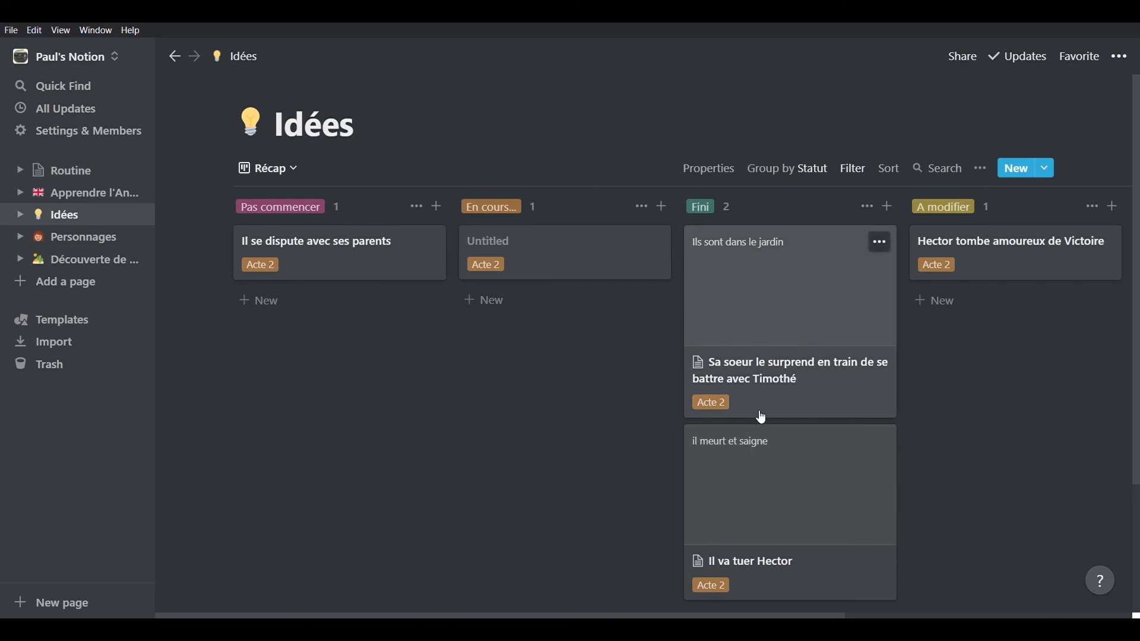
scroll(761, 416, down, 3)
scroll(760, 416, up, 3)
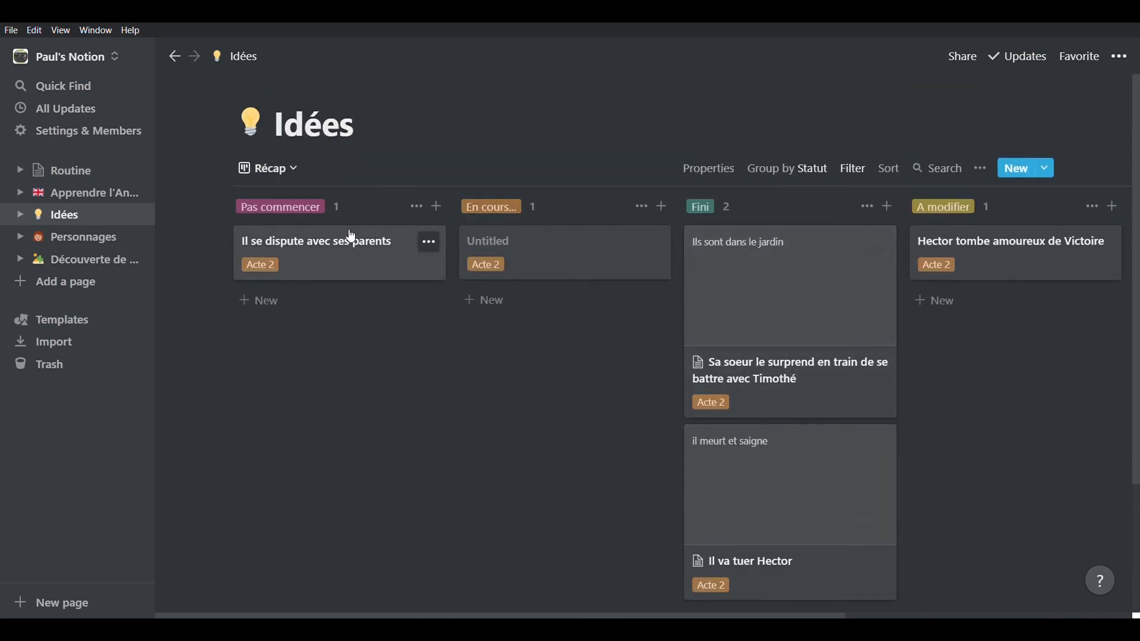
scroll(810, 409, down, 3)
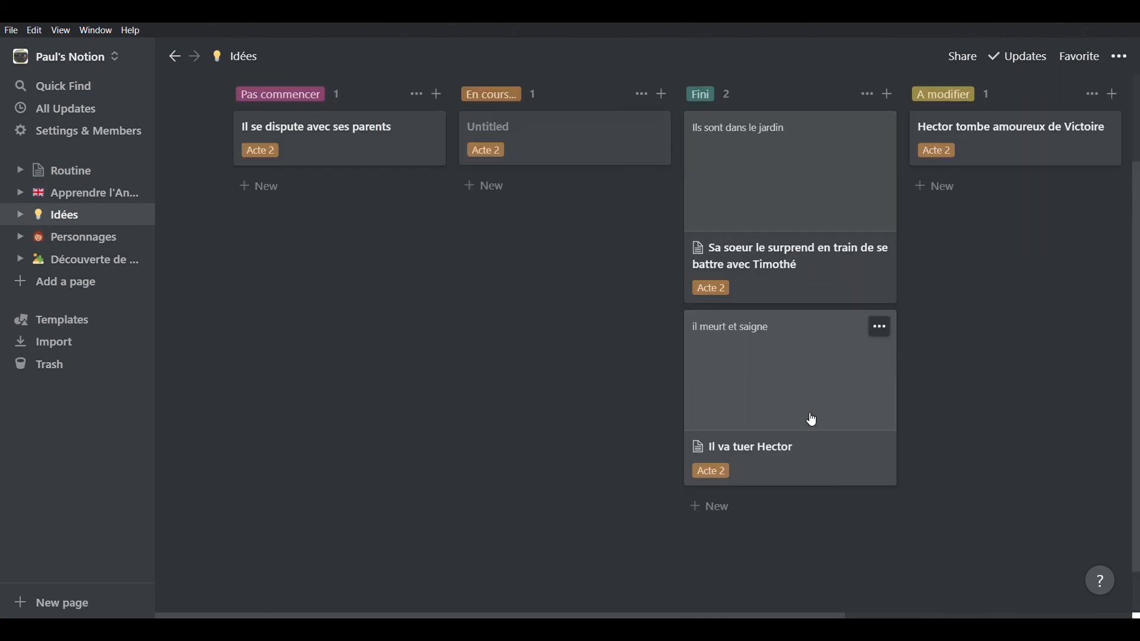
scroll(812, 421, up, 3)
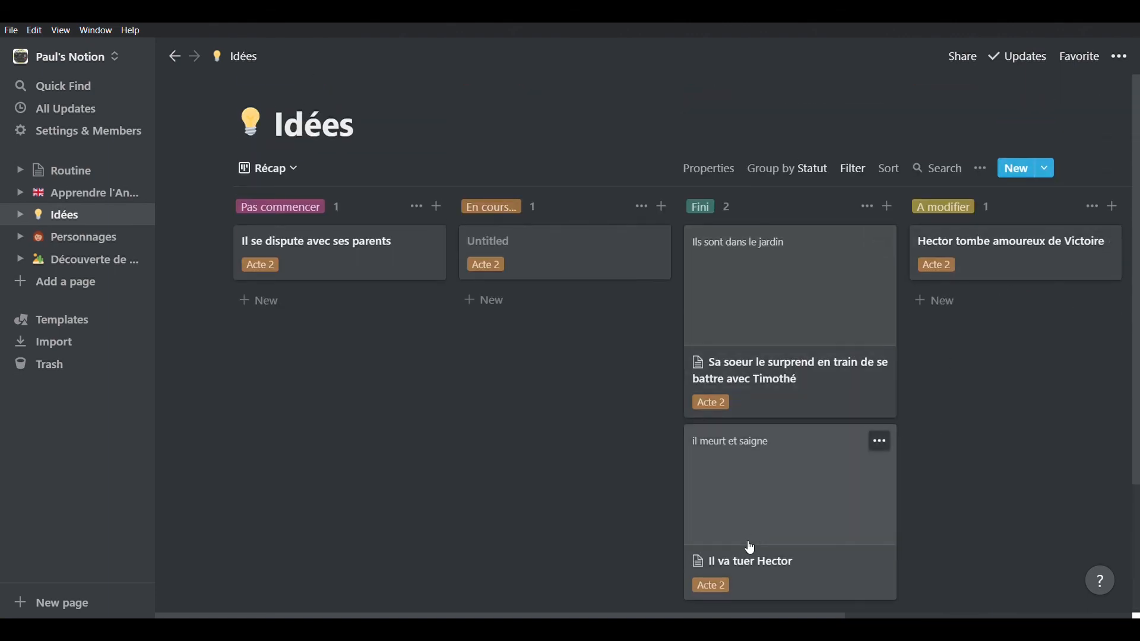
scroll(754, 529, down, 3)
scroll(832, 458, up, 3)
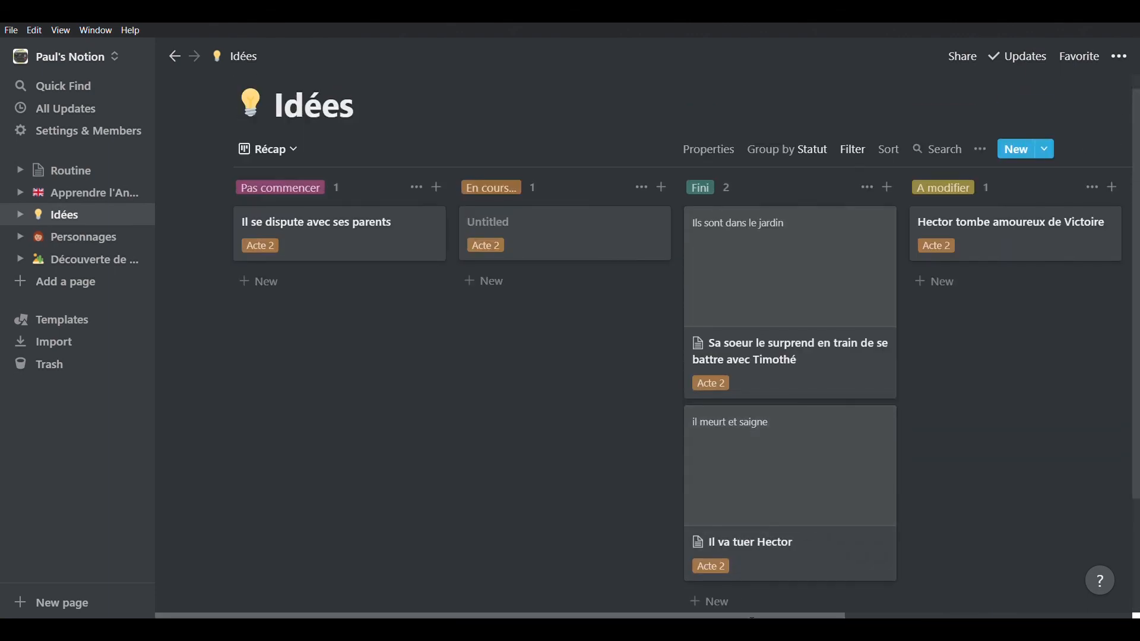
scroll(752, 618, right, 5)
scroll(535, 356, left, 5)
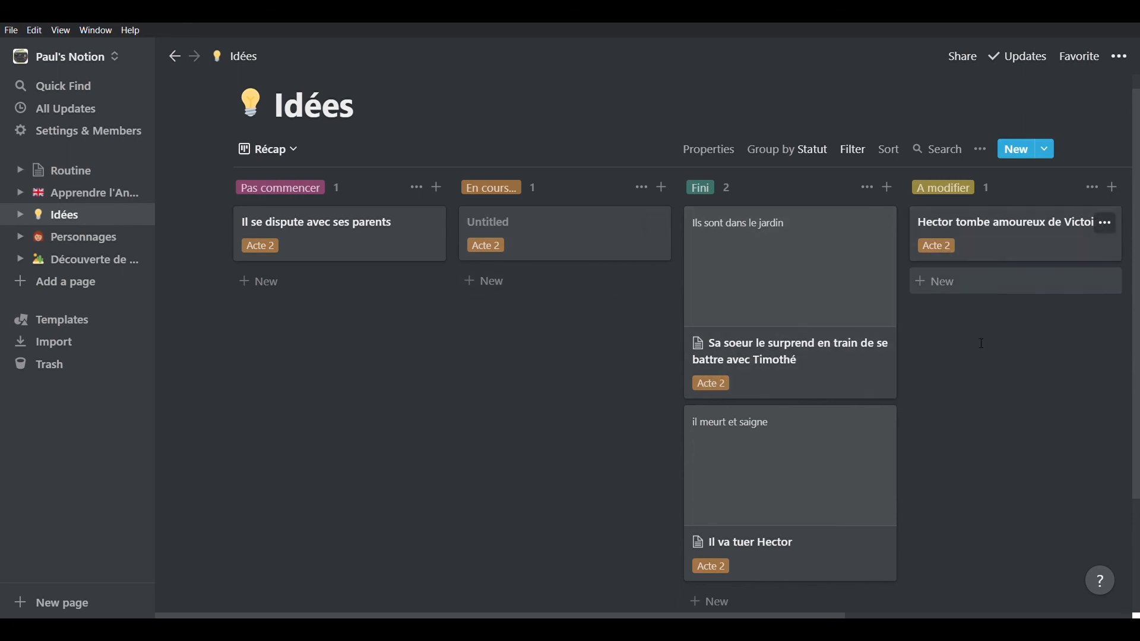
scroll(786, 428, down, 3)
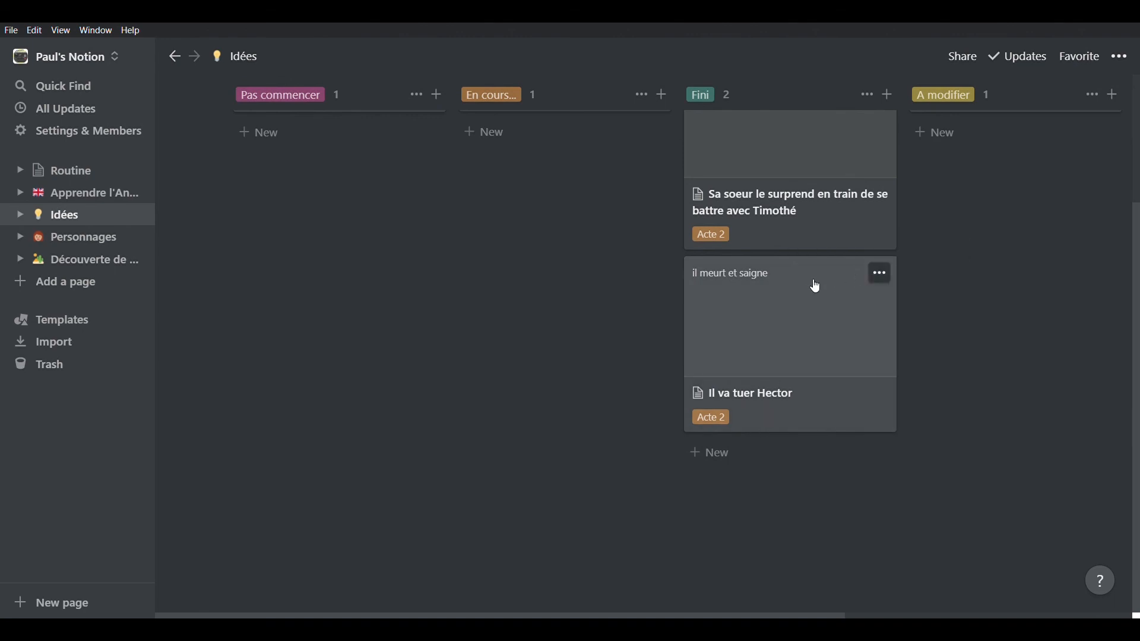
Step: Reopen Découpage technique through the Découverte de Notion page and add it to the favorites
click(78, 260)
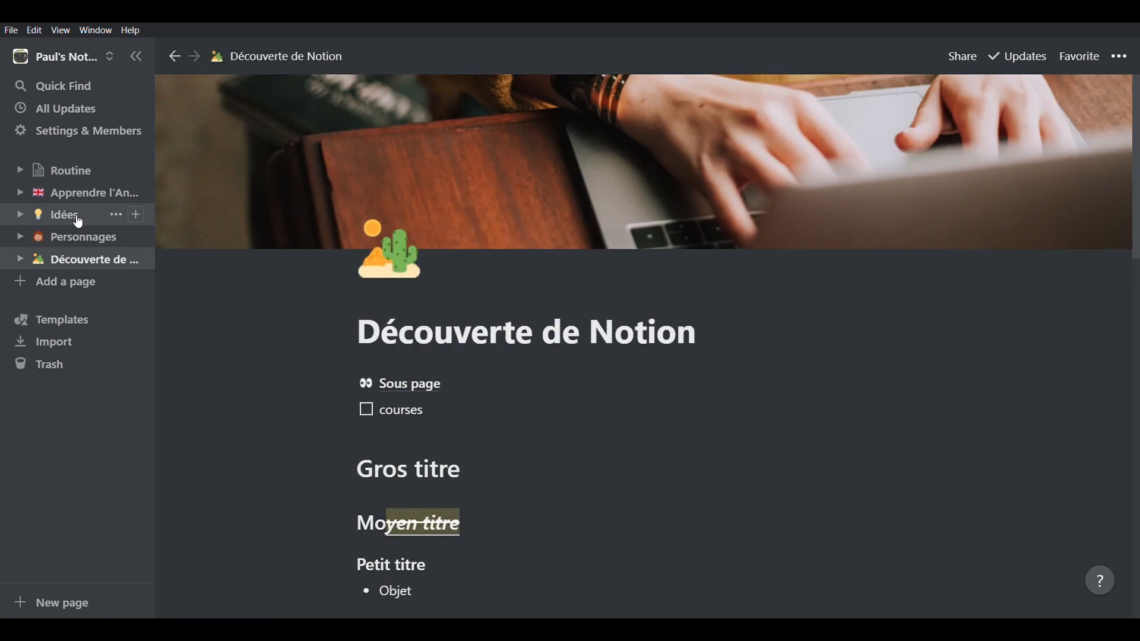
scroll(373, 387, down, 10)
scroll(372, 386, down, 1)
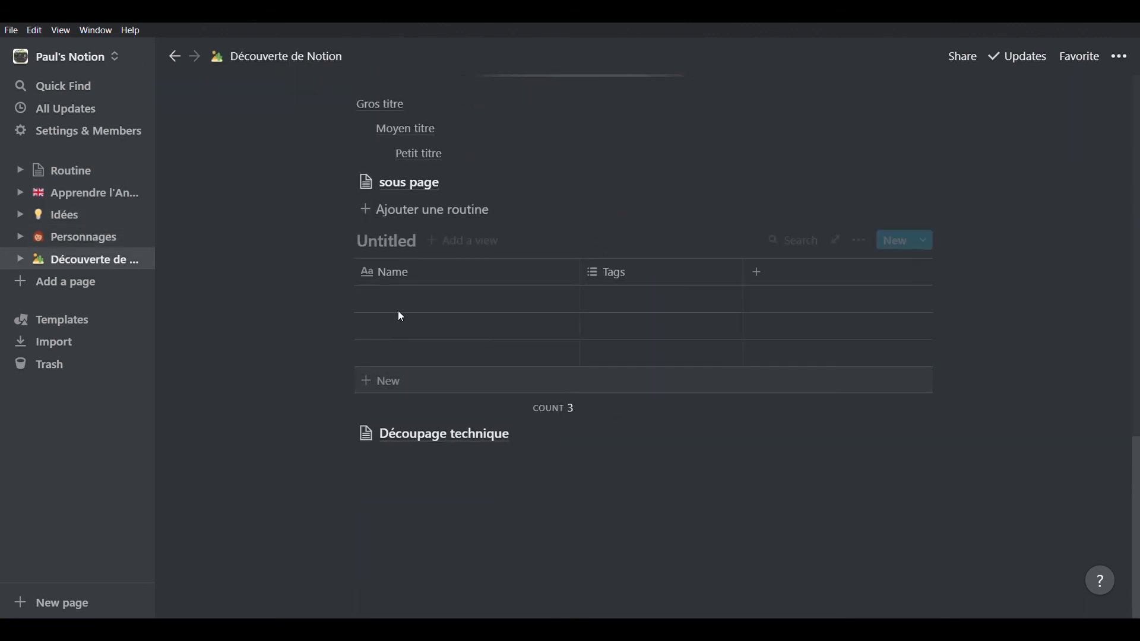
click(398, 436)
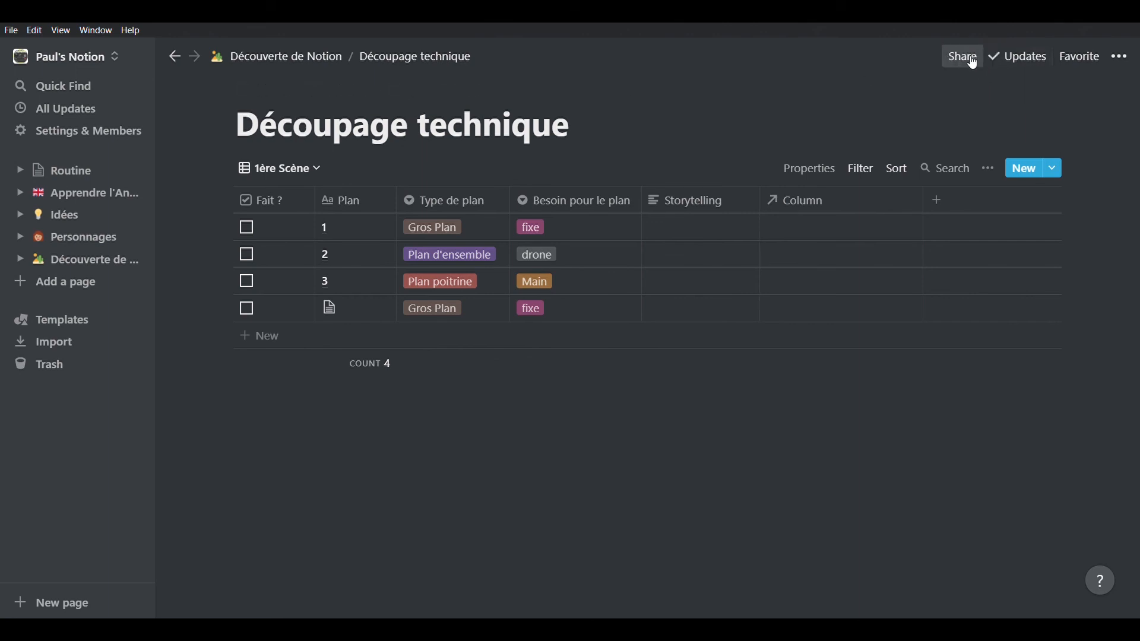
click(1079, 56)
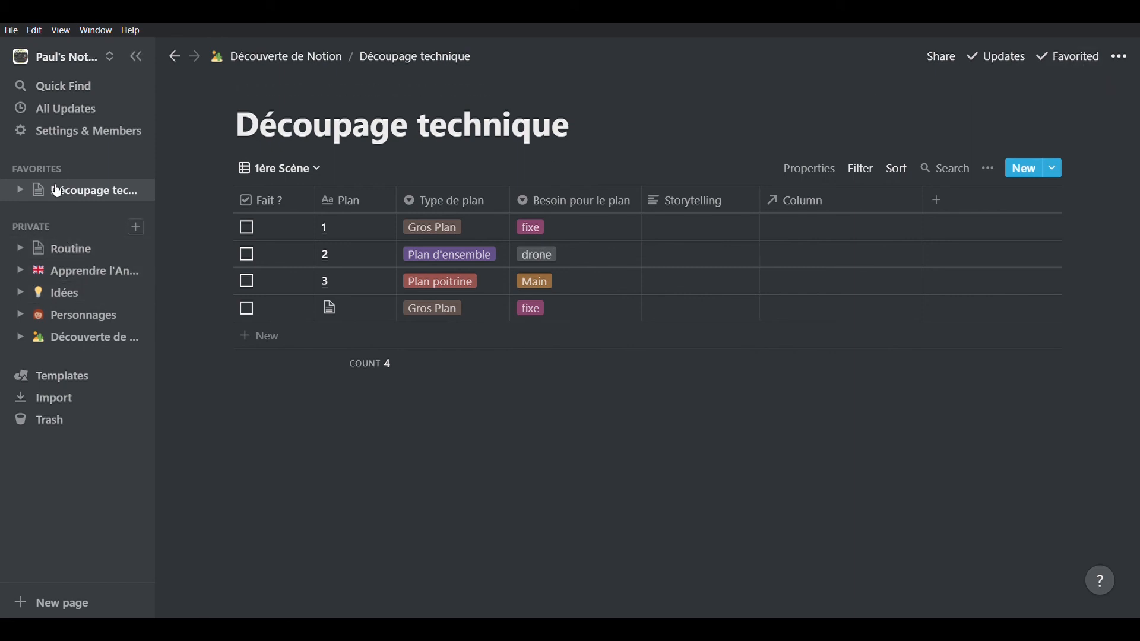
Step: Open the Idées table and inspect the property type options of the column related to Découpage technique
click(65, 292)
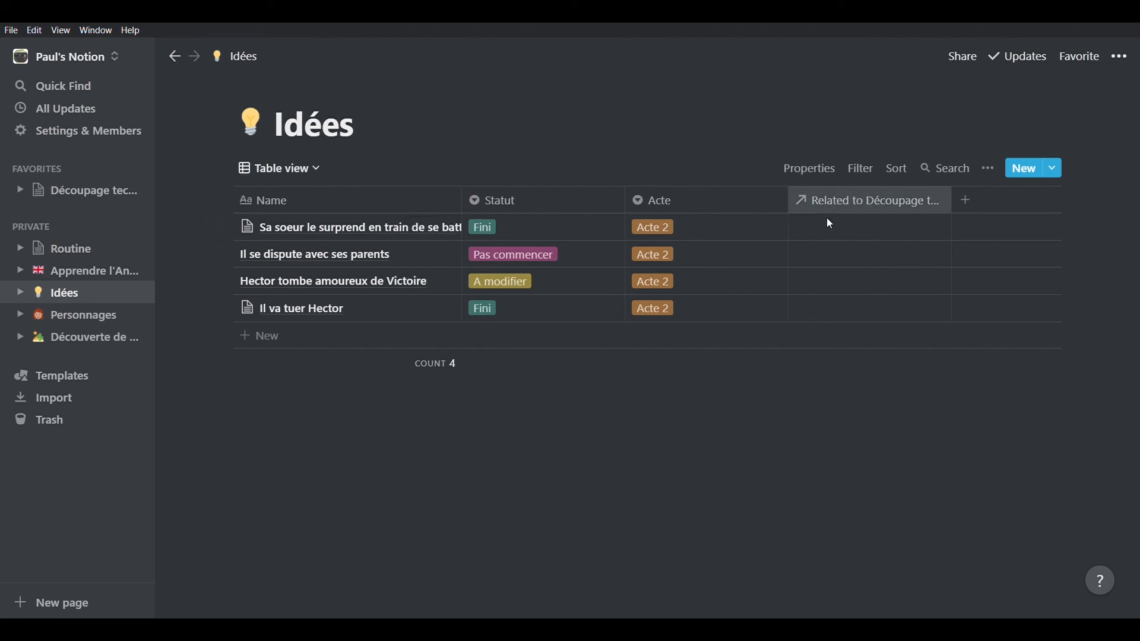
click(899, 208)
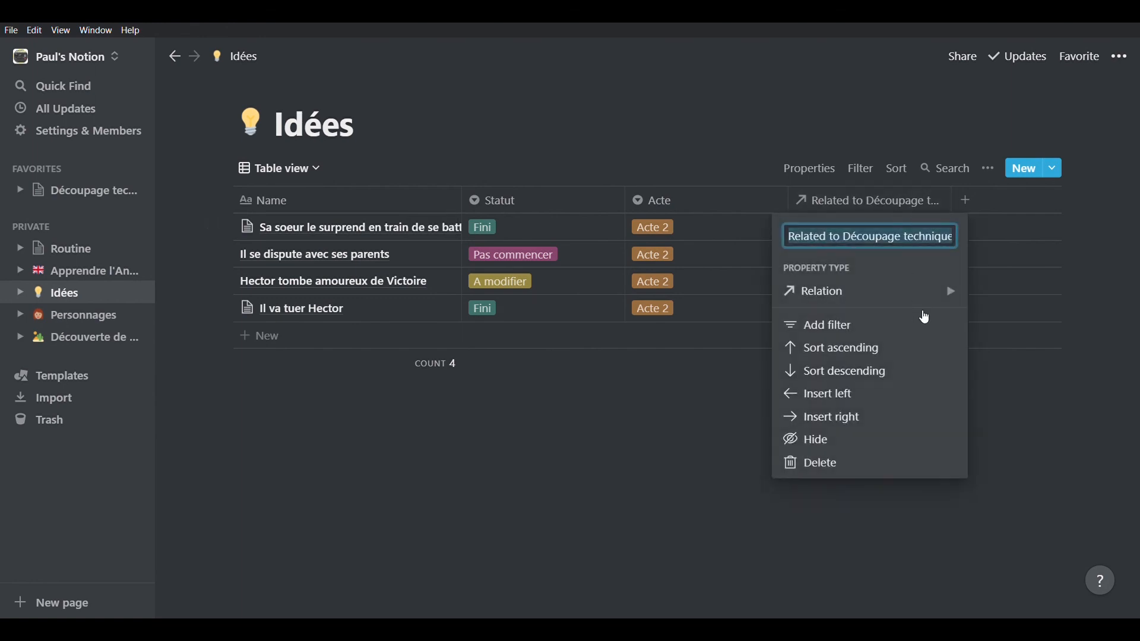
mouse_move(832, 291)
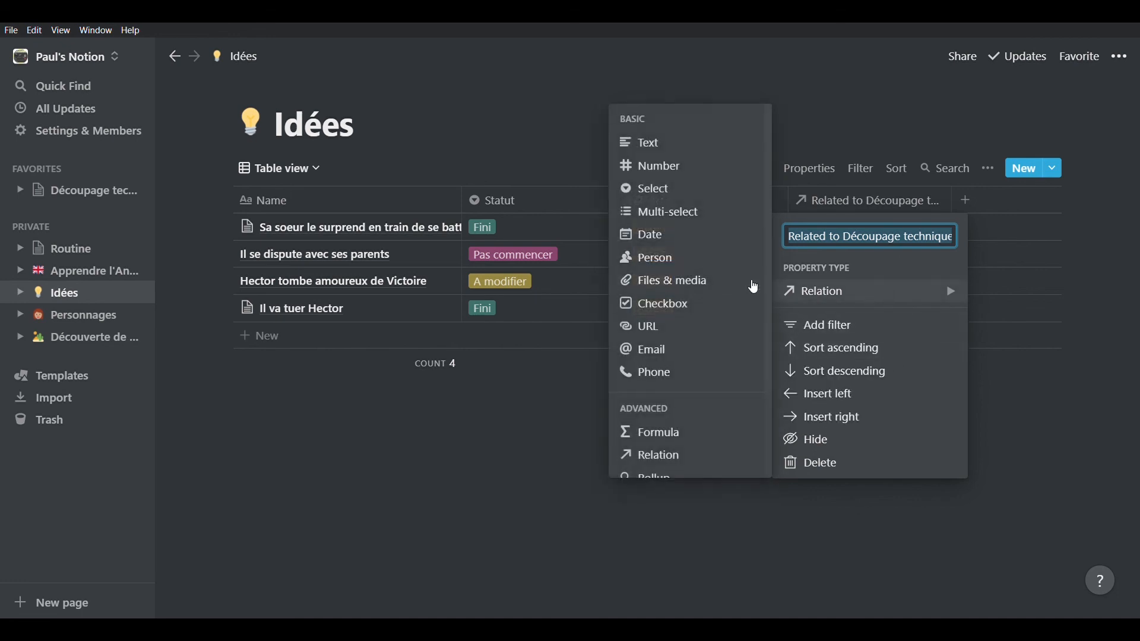
click(1093, 346)
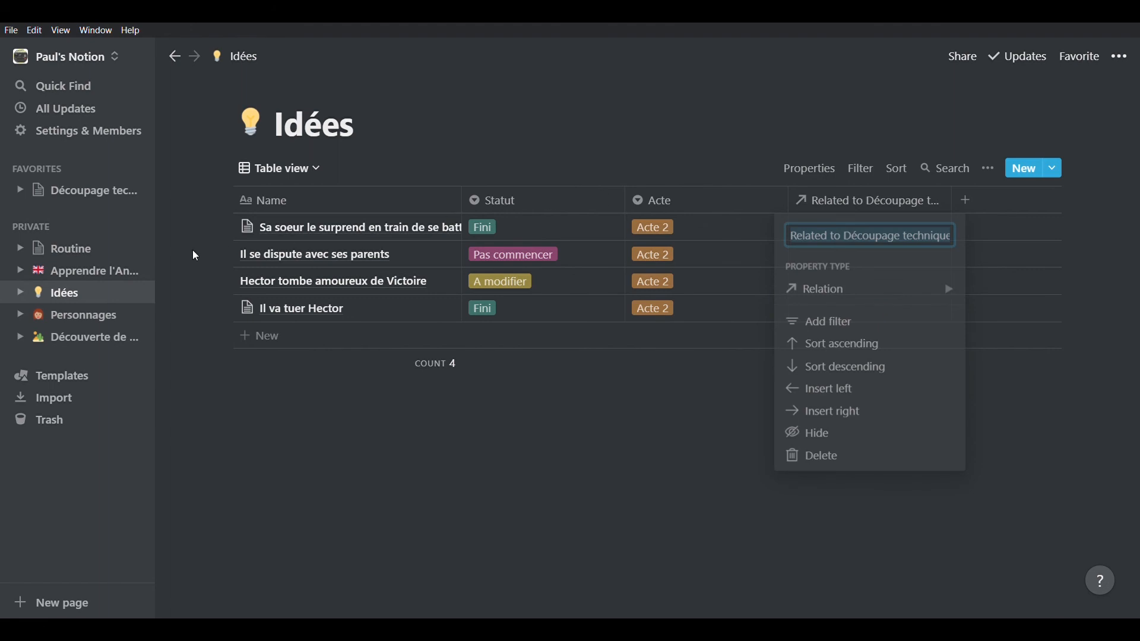
Step: Link shot 1 of scene 1 and shot 2 of scene 2 to the first idea, "Sa soeur le surprend…"
click(867, 226)
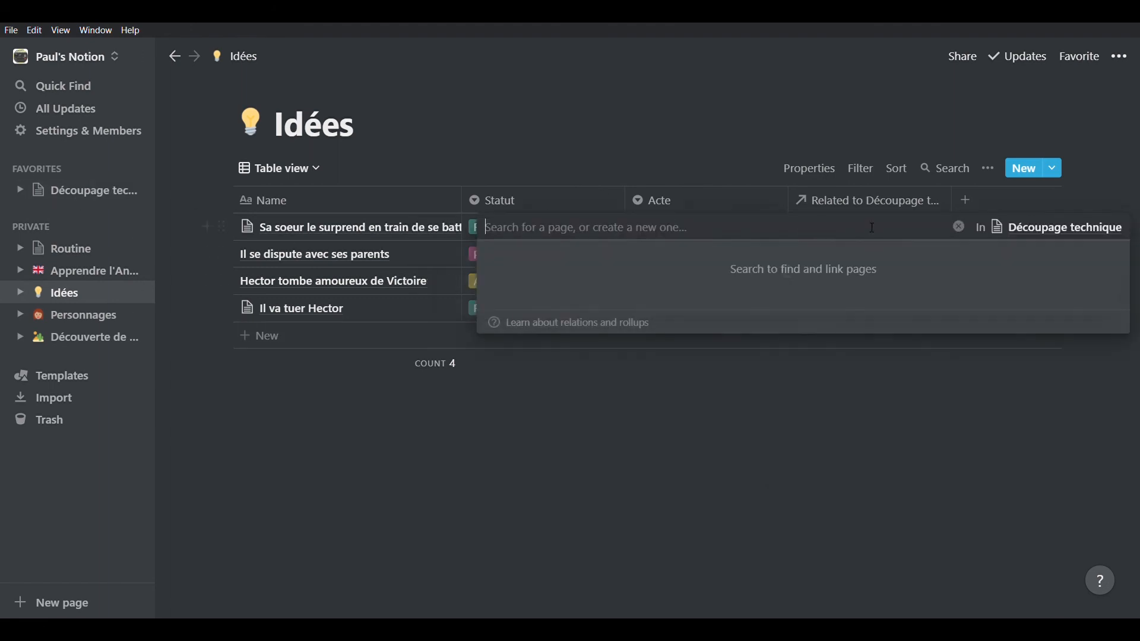
click(327, 372)
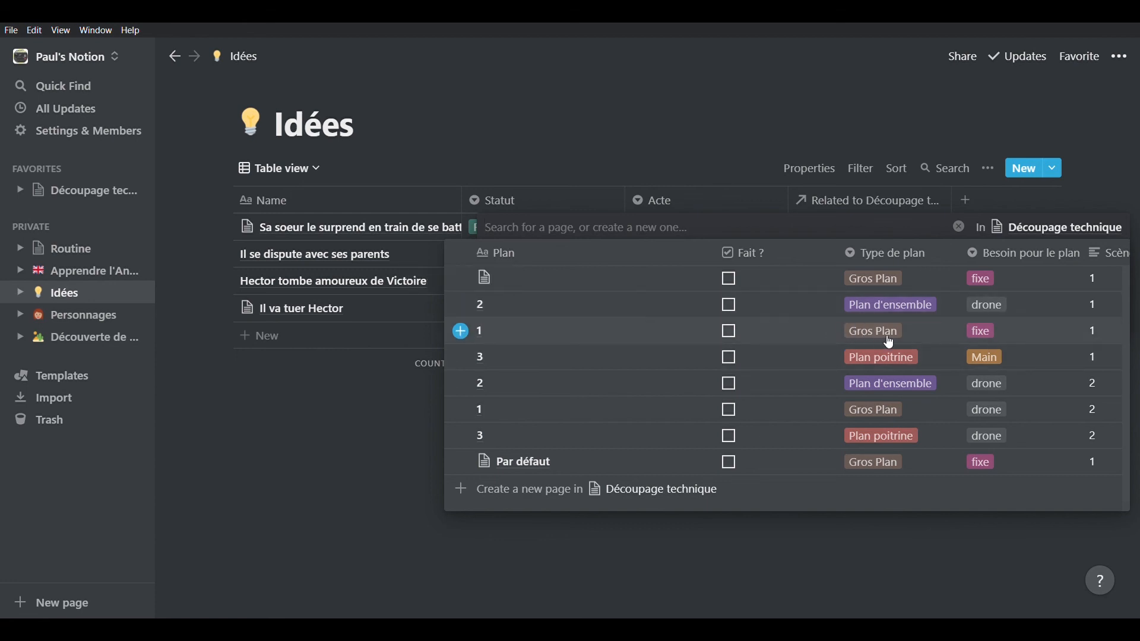
click(461, 332)
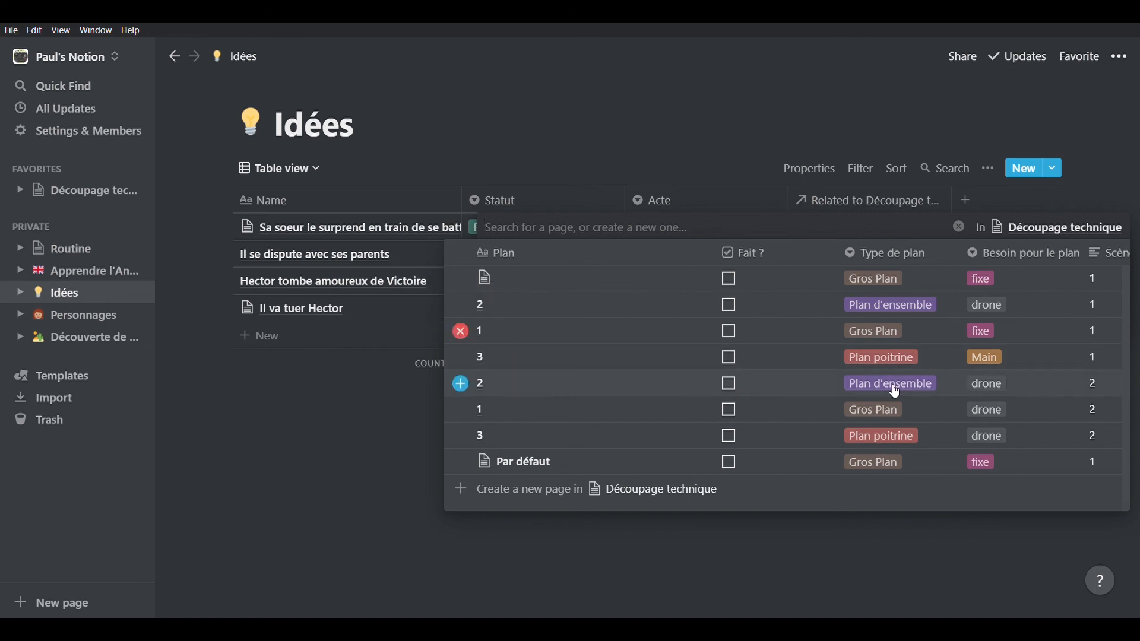
click(462, 386)
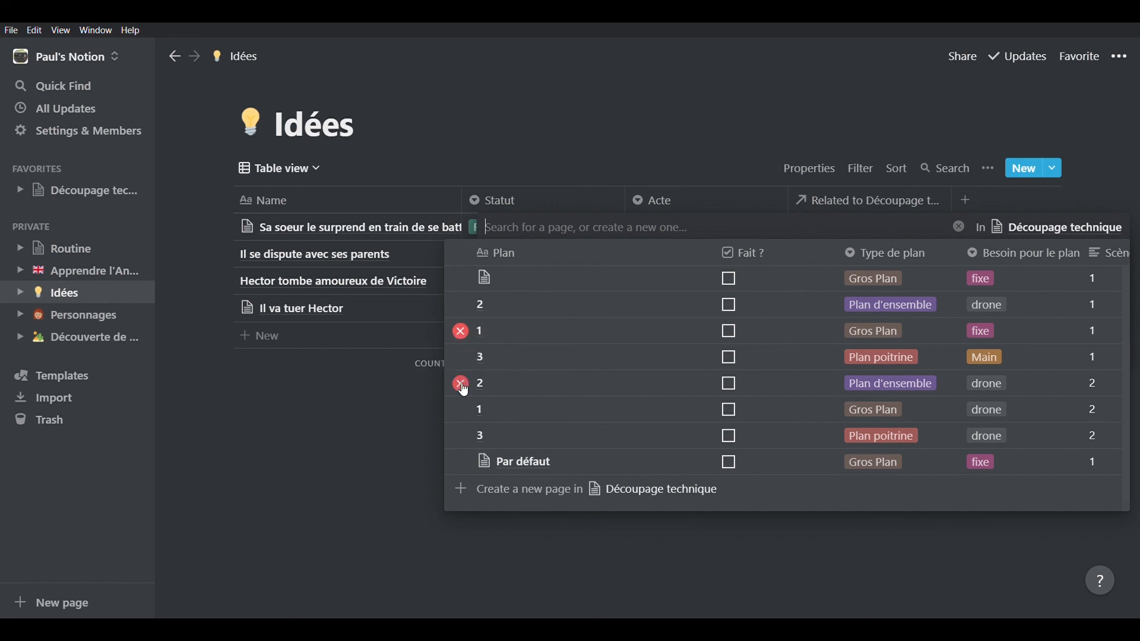
click(418, 420)
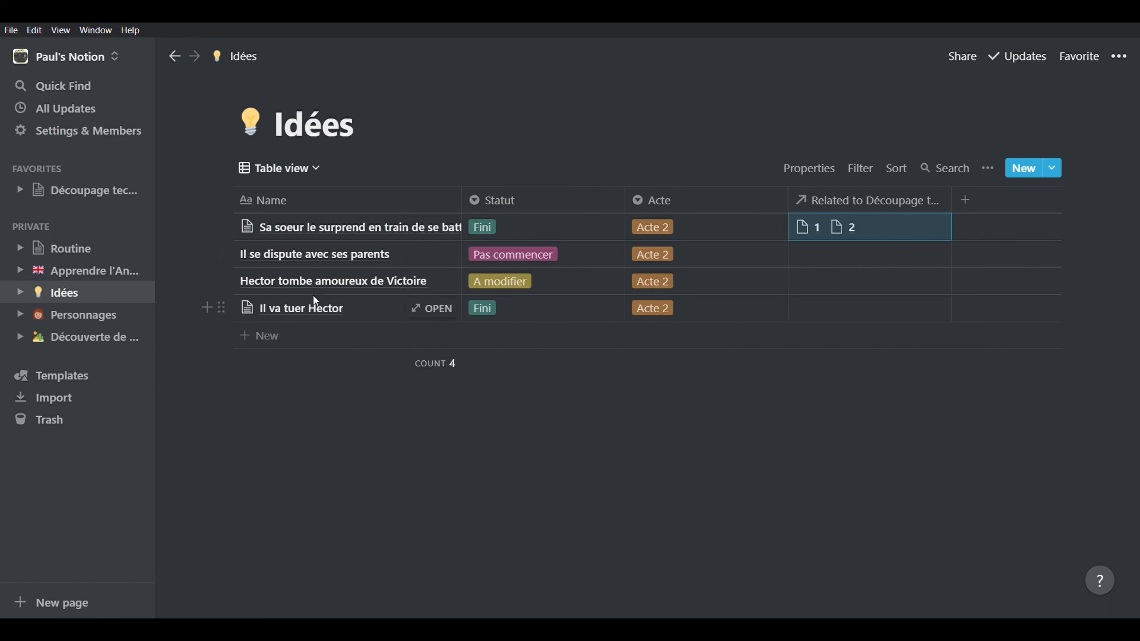
Step: Compare the linked idea in the Découpage technique table with the linked shots in the Idées table
click(66, 191)
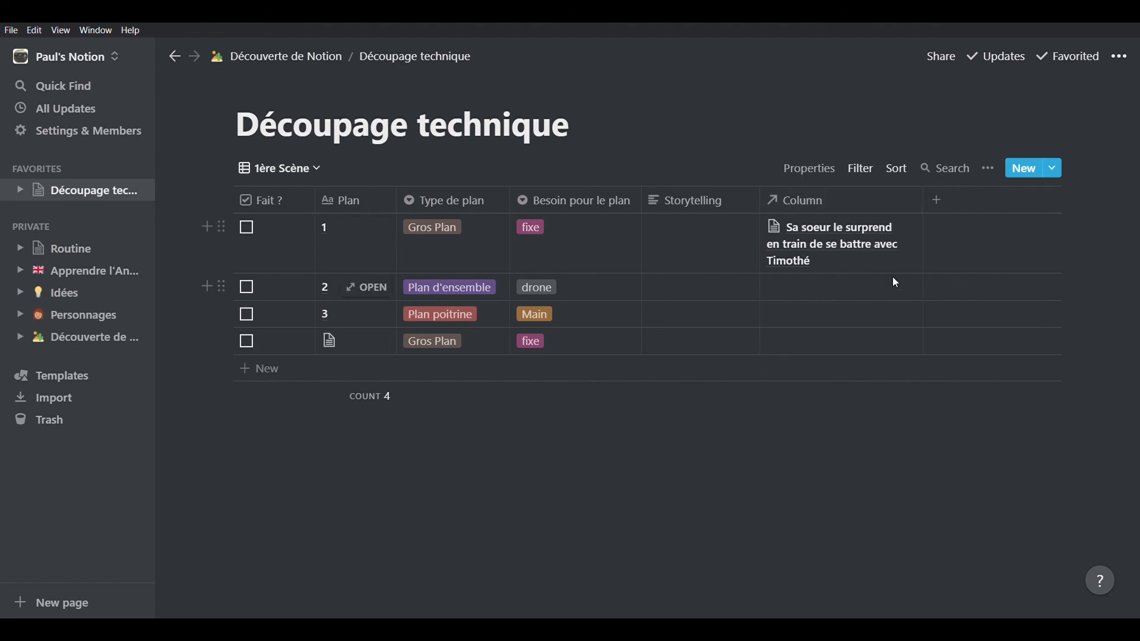
click(78, 294)
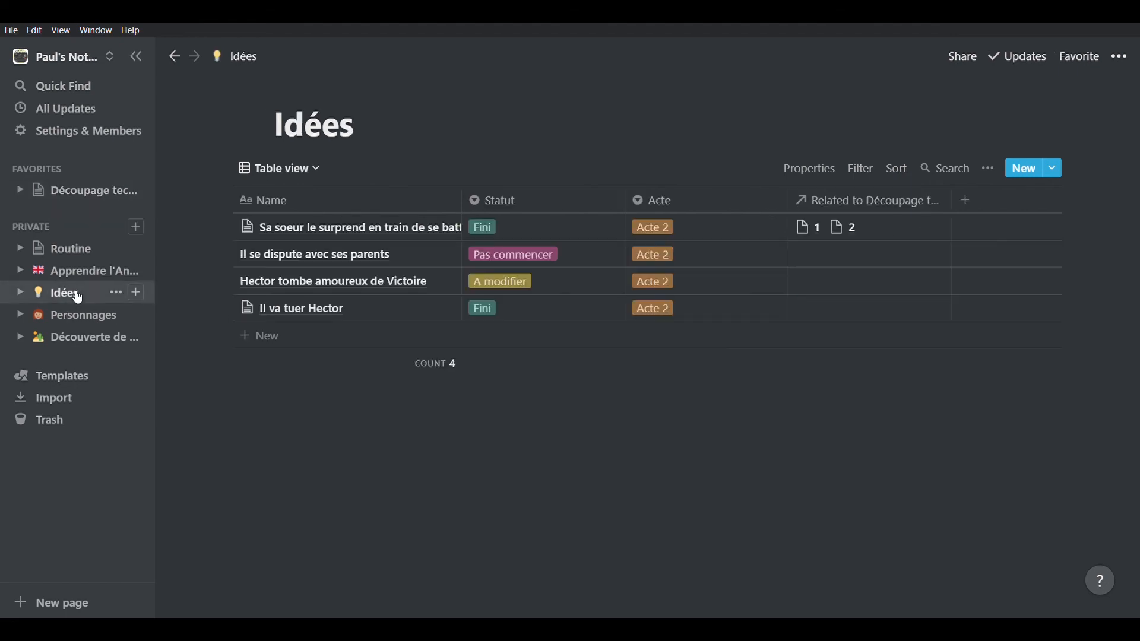
click(64, 205)
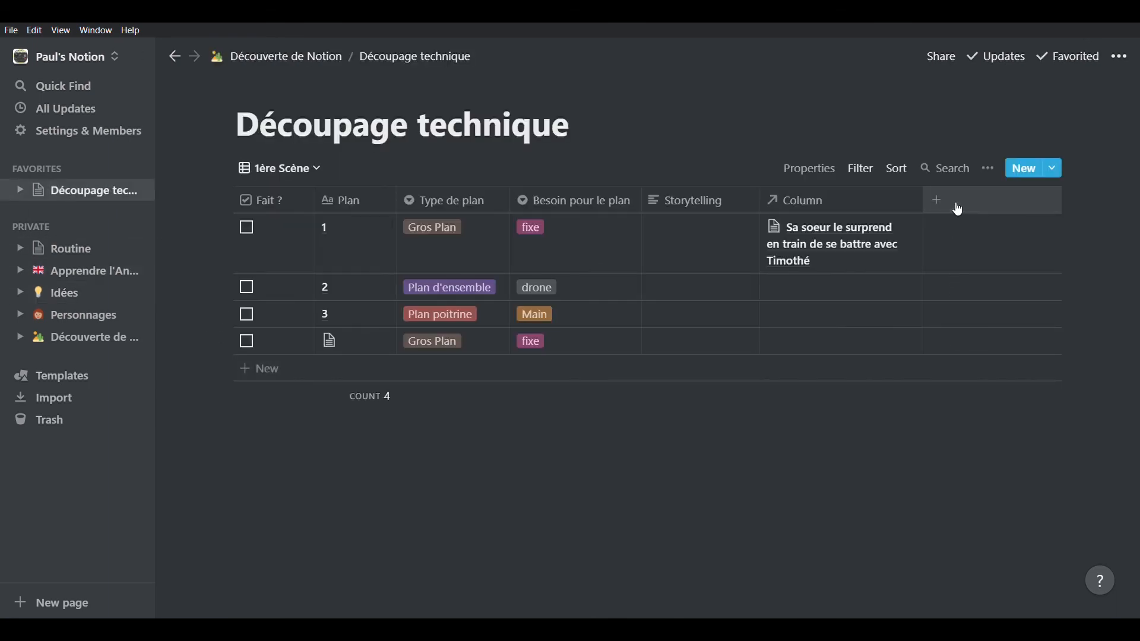
Step: Add a rollup column to the Découpage technique table and base it on the existing relation "Column"
click(950, 206)
mouse_move(974, 305)
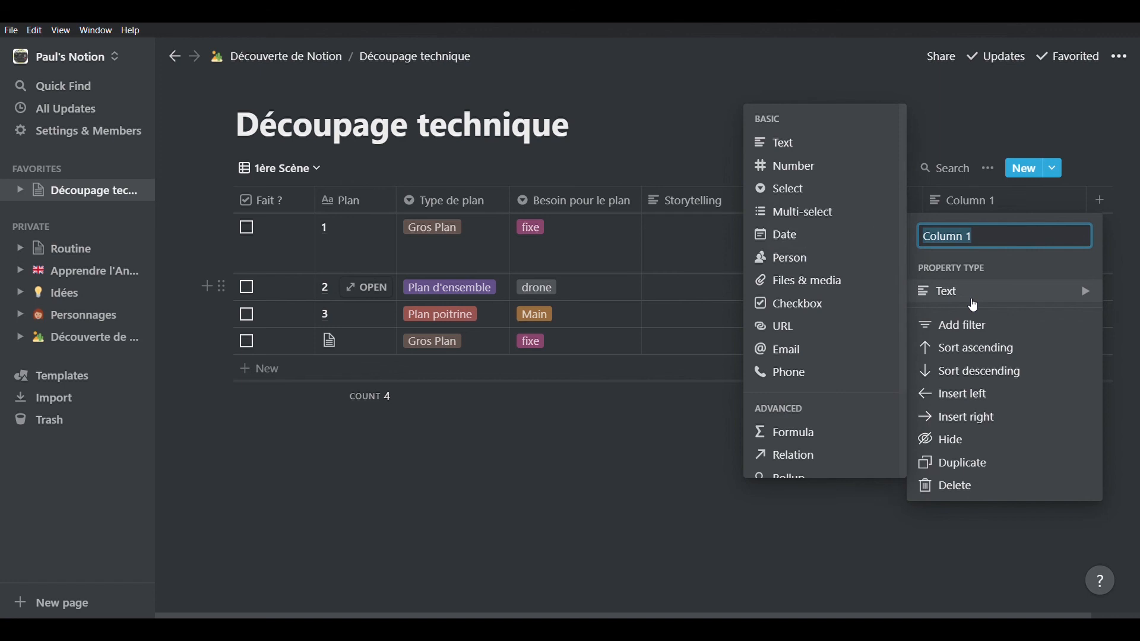
scroll(808, 389, down, 3)
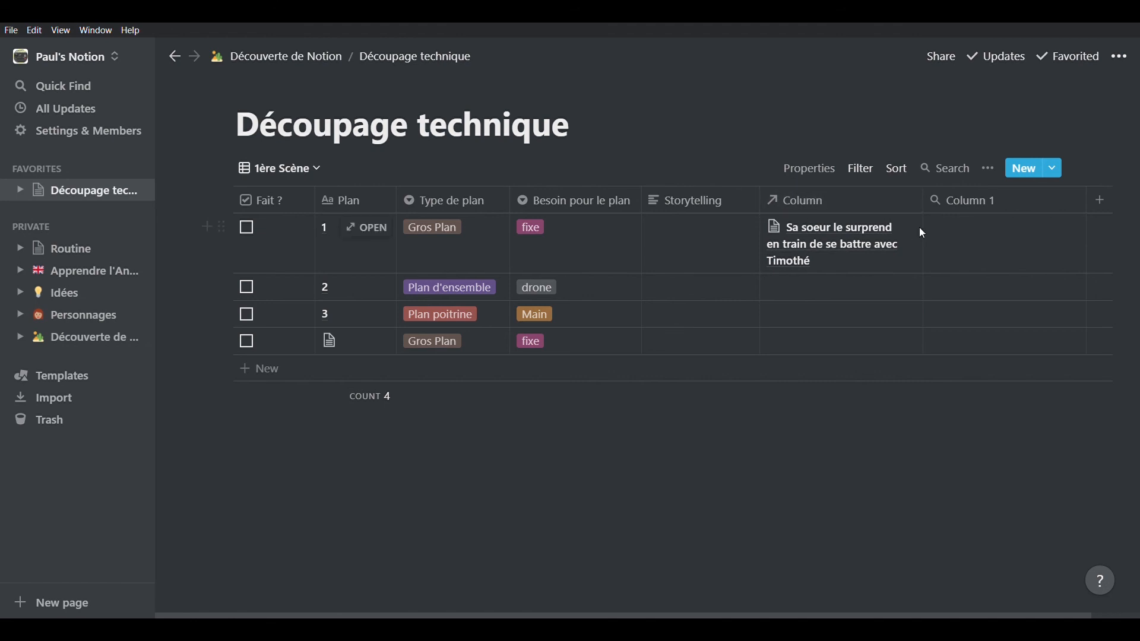
click(960, 265)
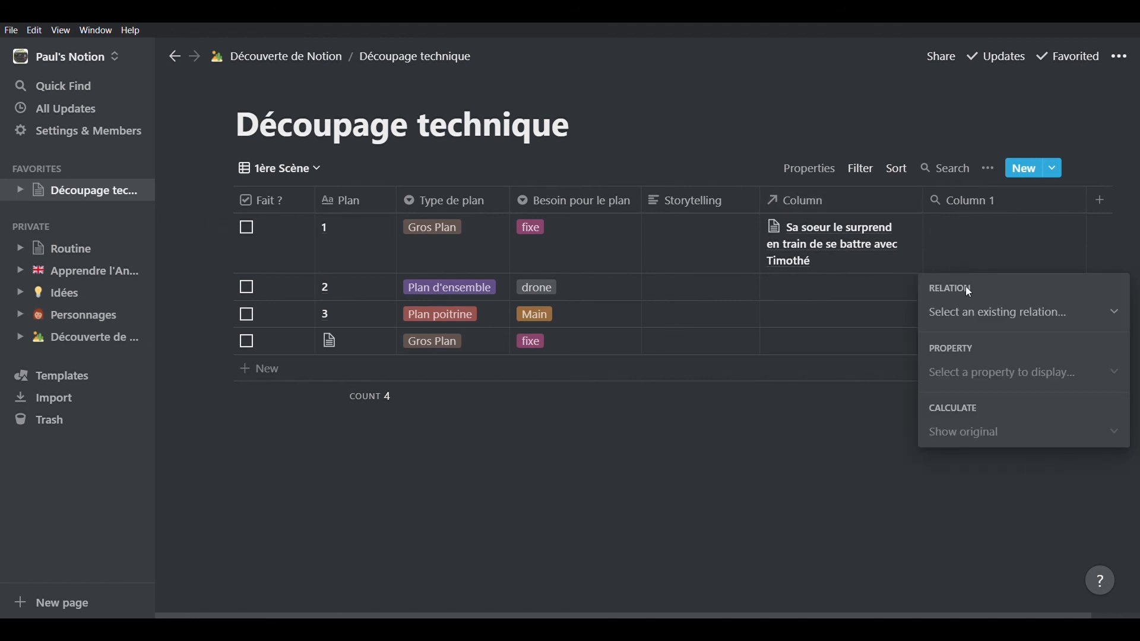
click(987, 324)
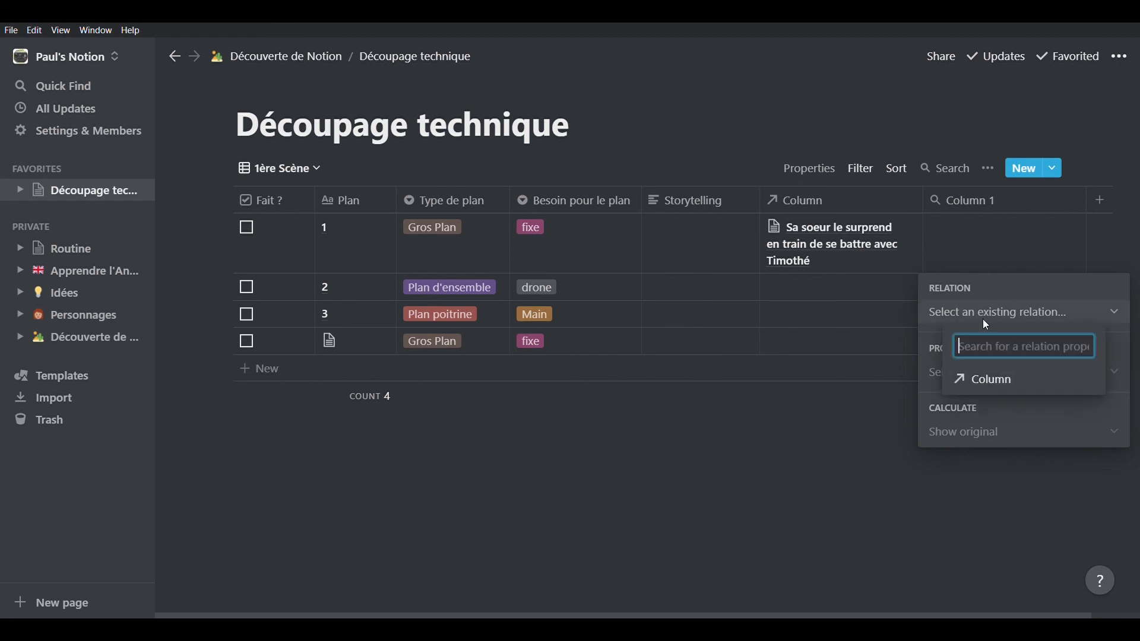
click(989, 380)
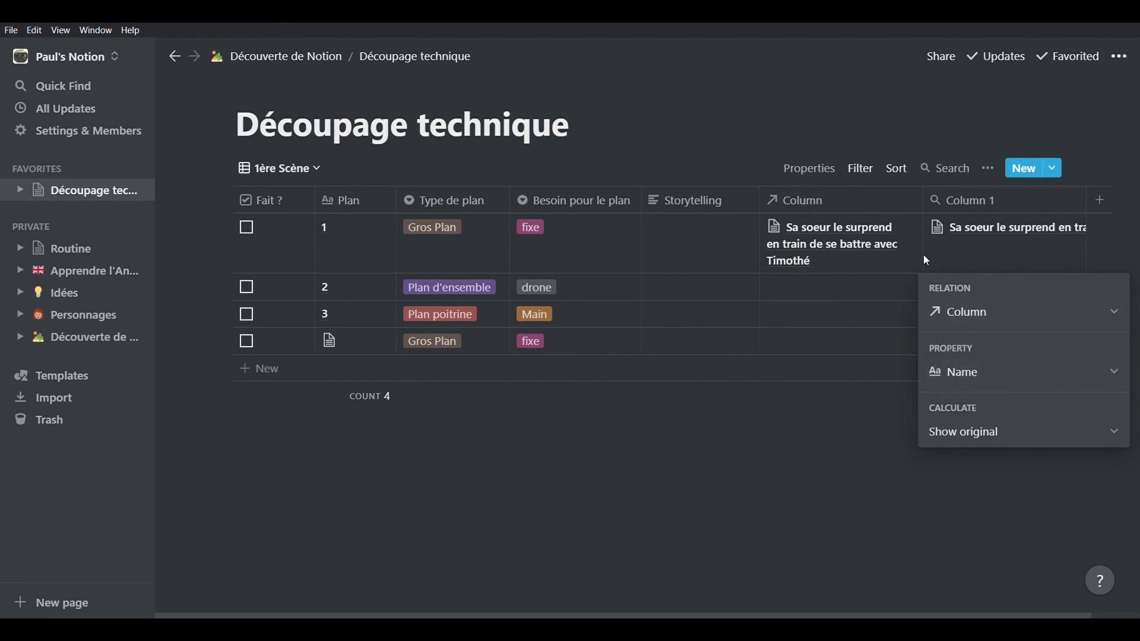
Step: Make the rollup display the Acte property, leaving its calculation on Show original after viewing the calculation options
click(961, 379)
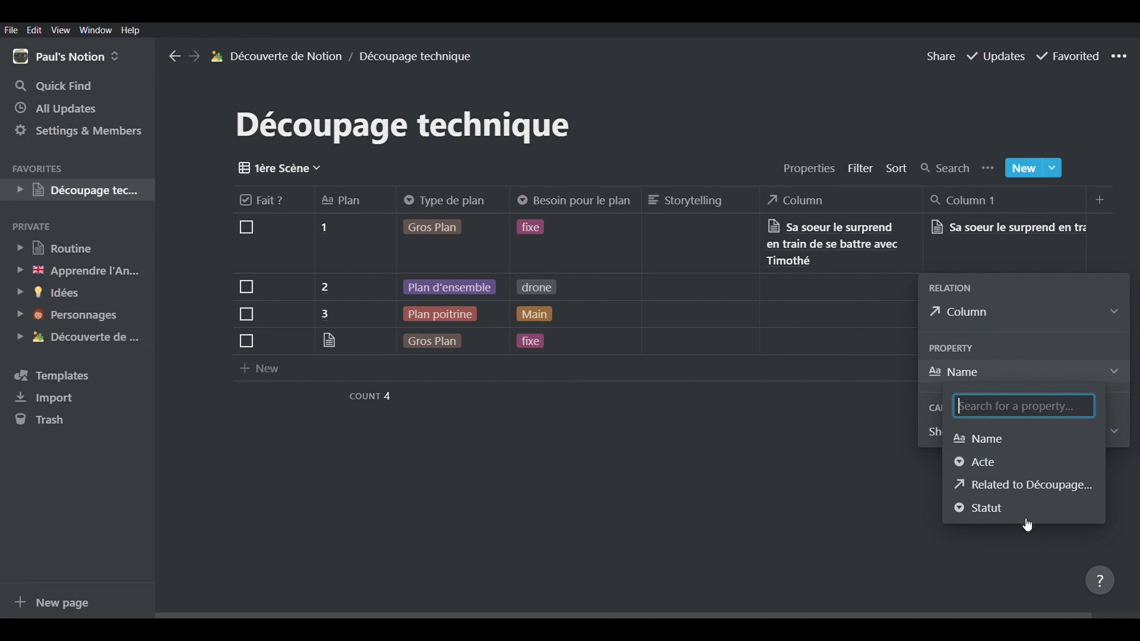
click(1022, 471)
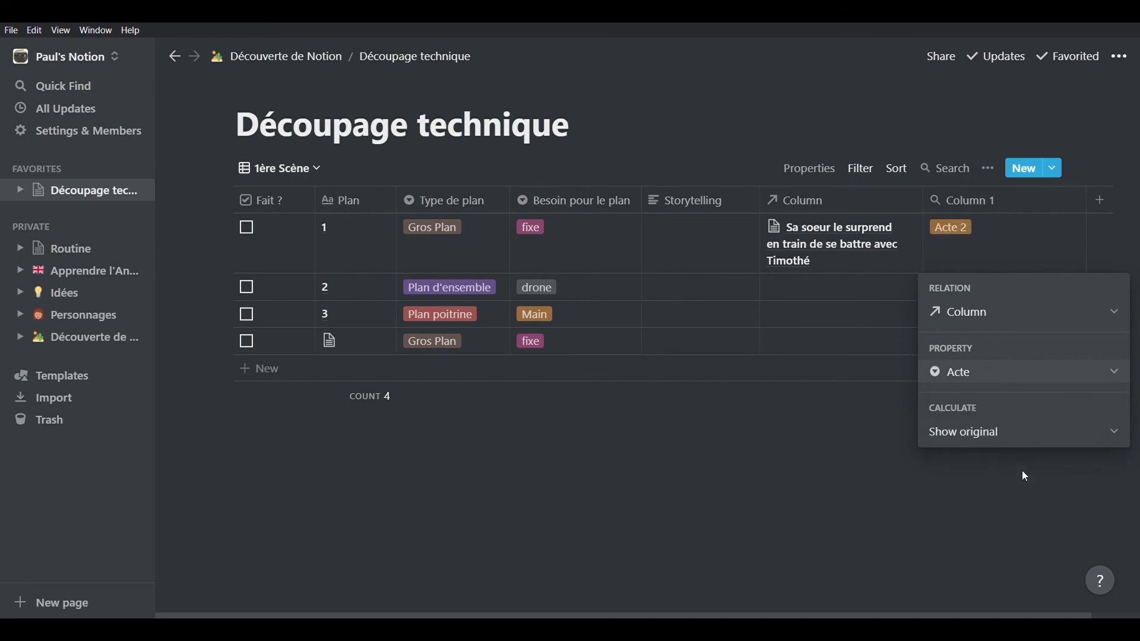
click(1033, 440)
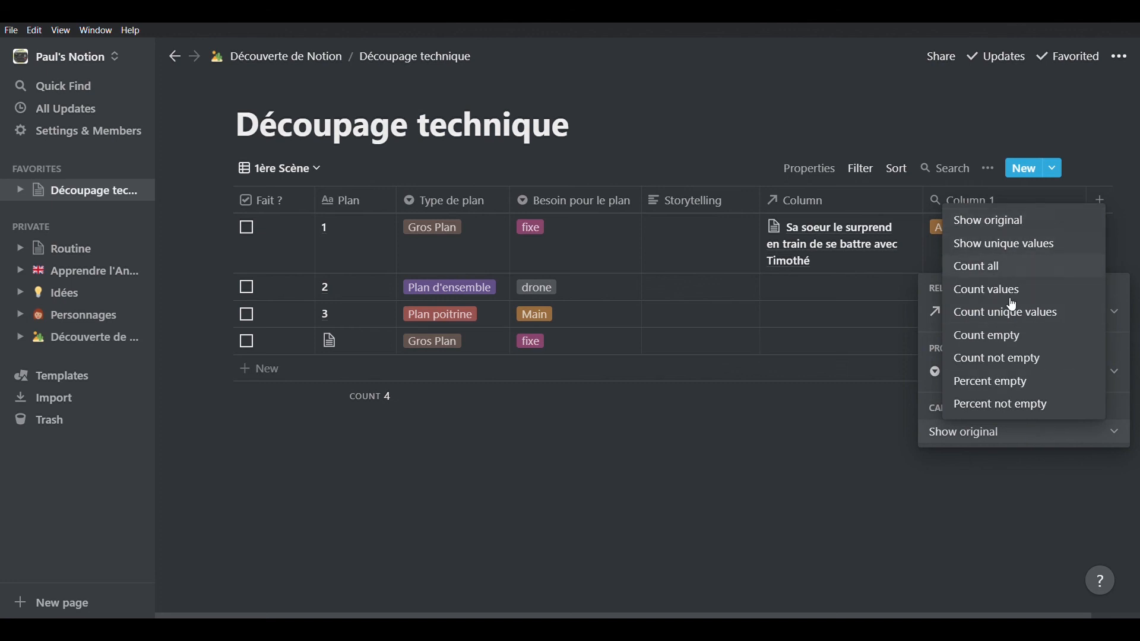
click(903, 548)
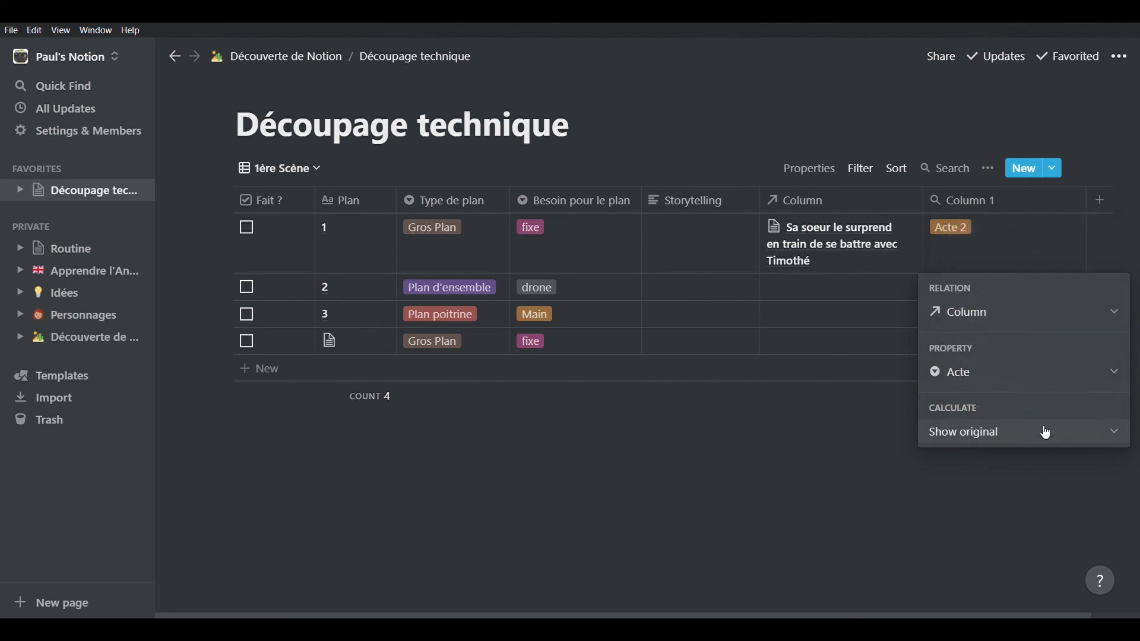
click(981, 509)
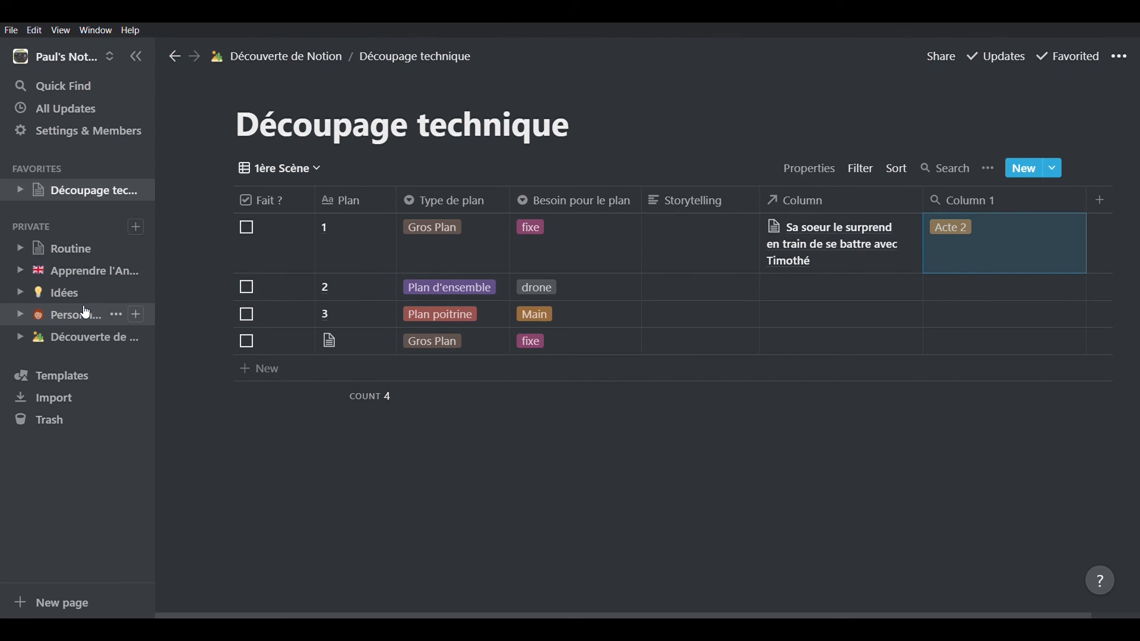
Step: In the Idées table, replace the first idea's linked shot 2 of scene 2 with shot 2 of scene 1
click(66, 294)
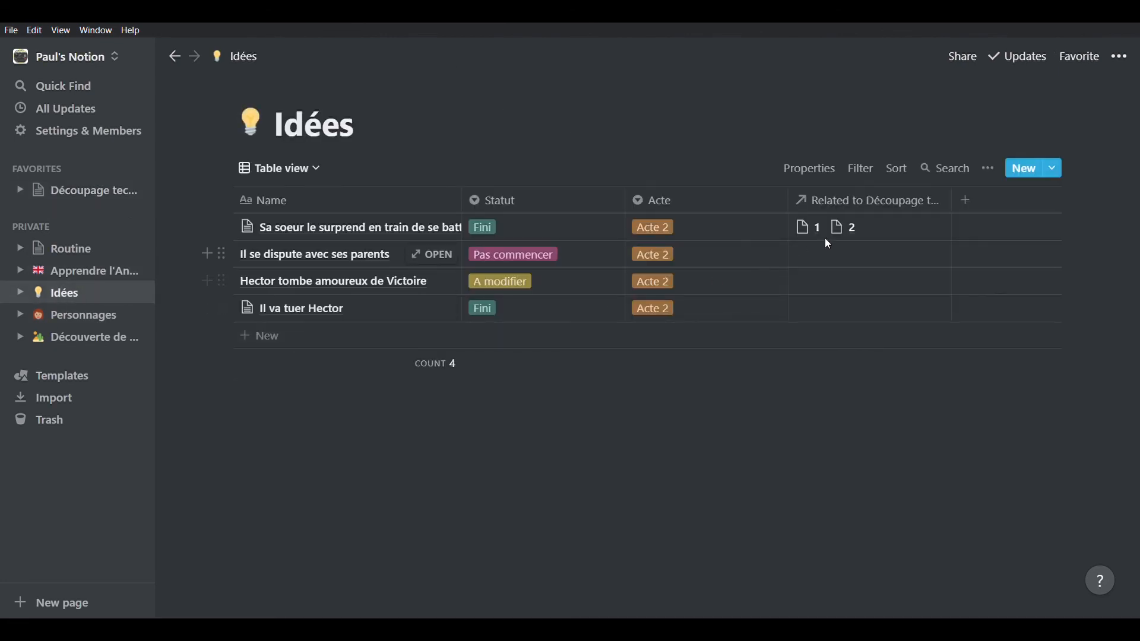
click(865, 239)
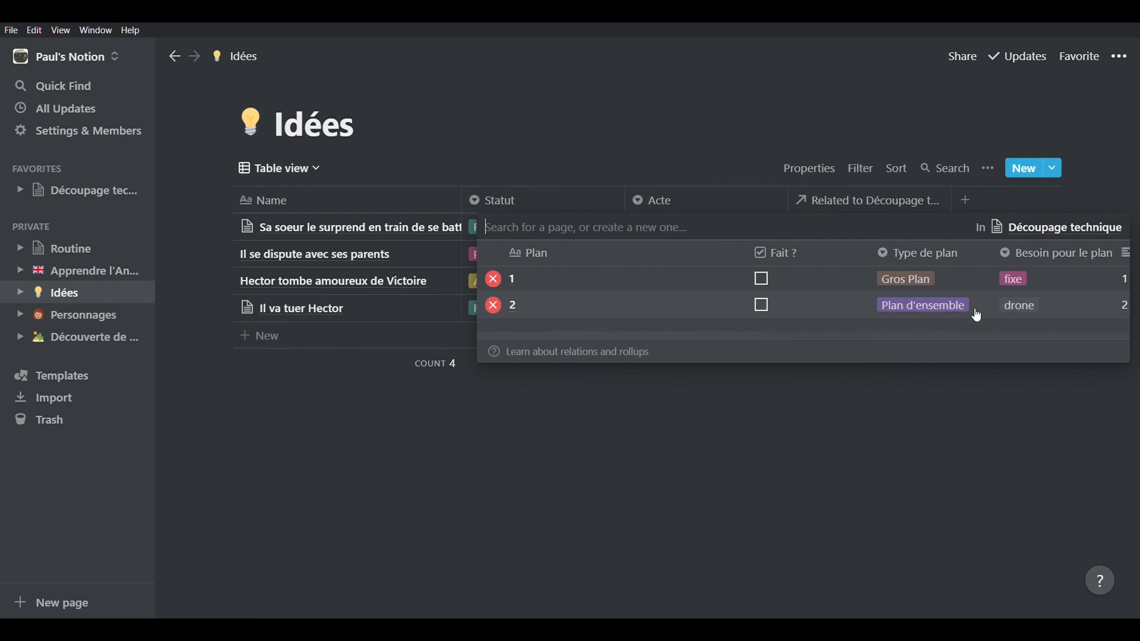
click(495, 307)
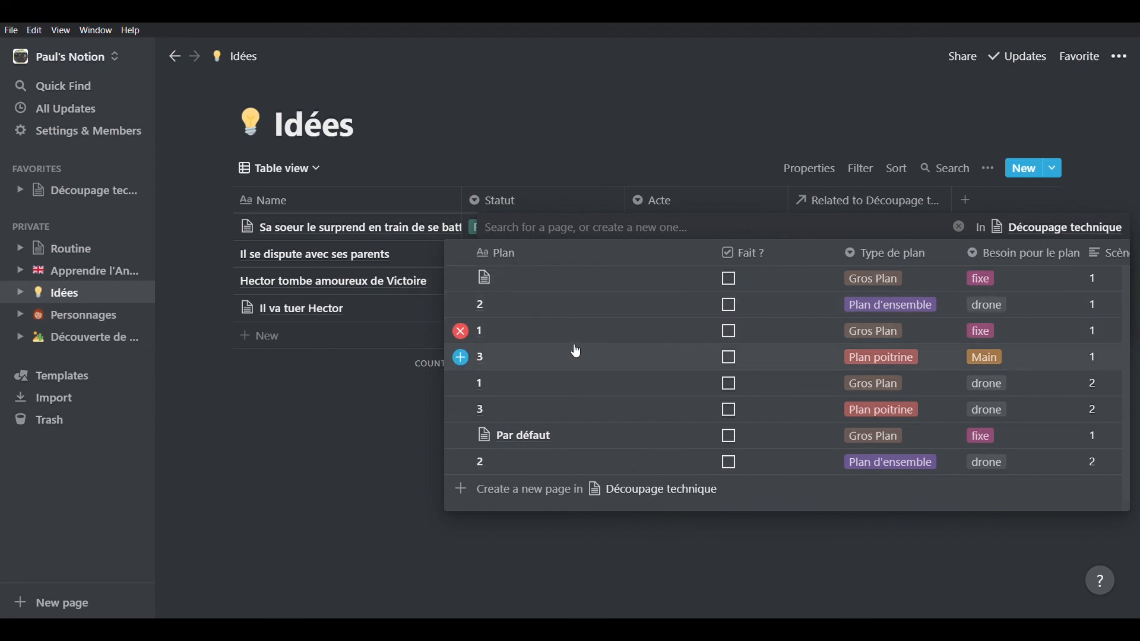
click(472, 307)
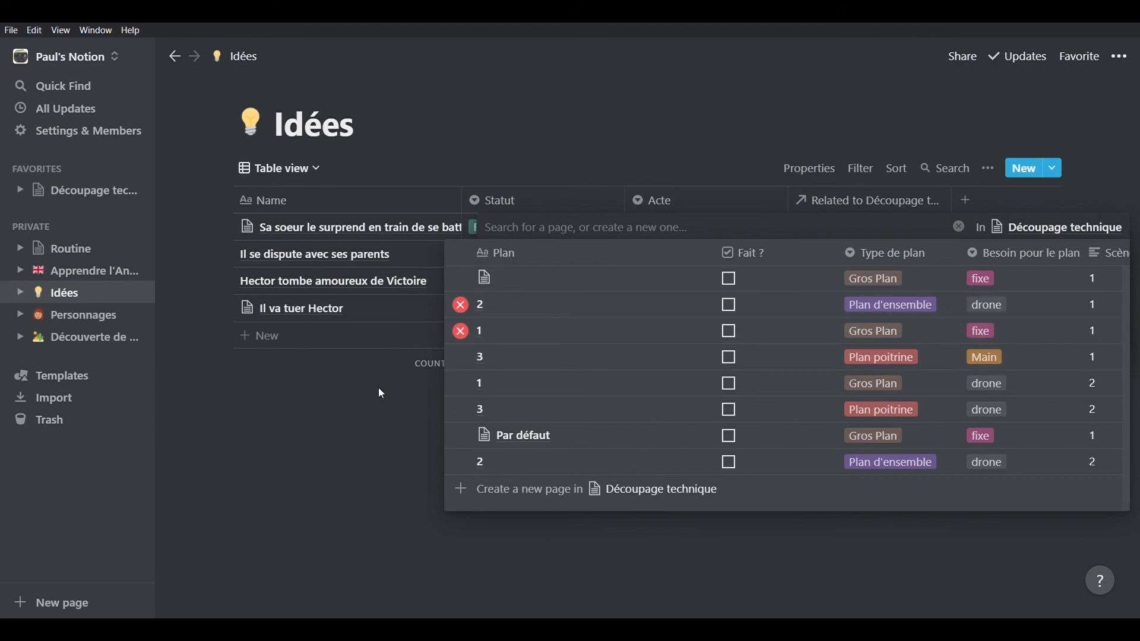
click(379, 387)
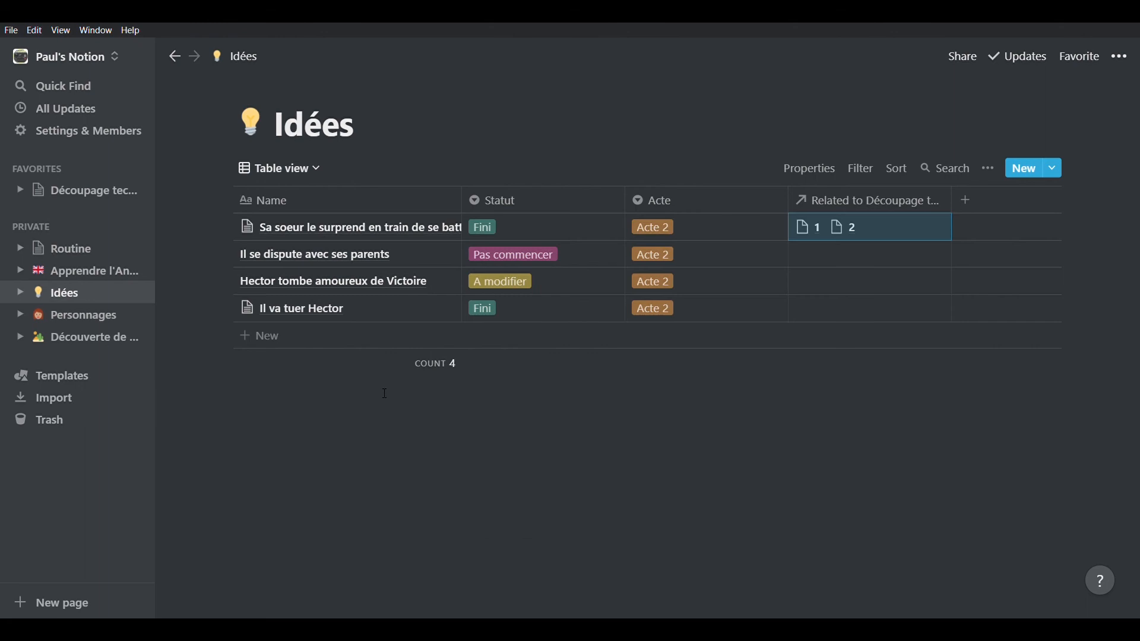
Step: Return to the Découpage technique table and narrow the rollup column that displays Acte
click(71, 190)
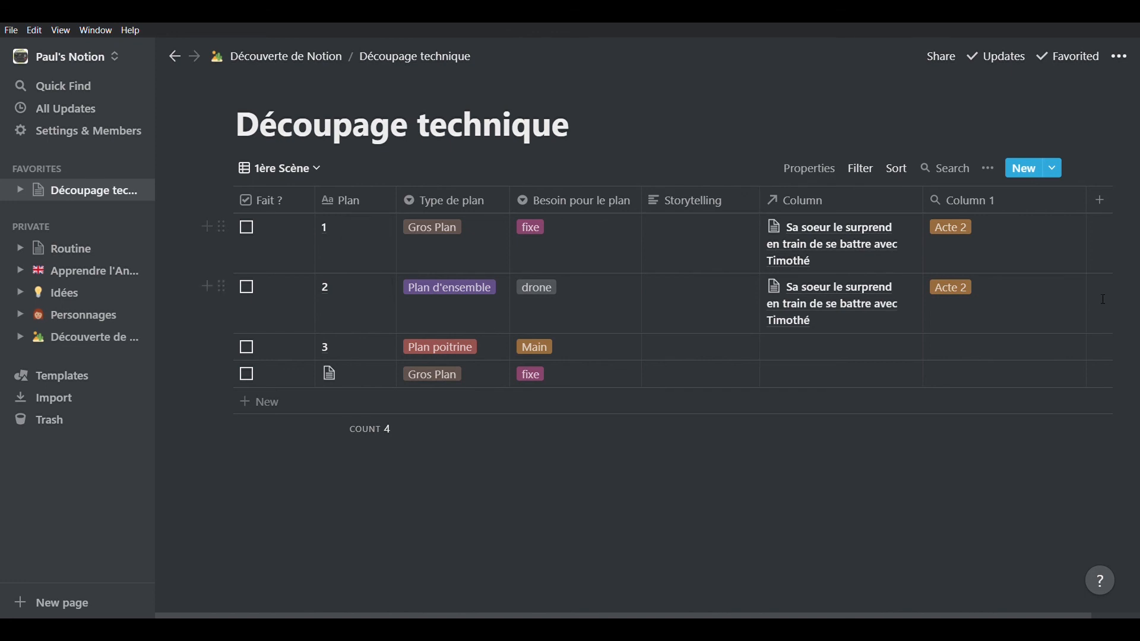
drag(953, 215, 950, 216)
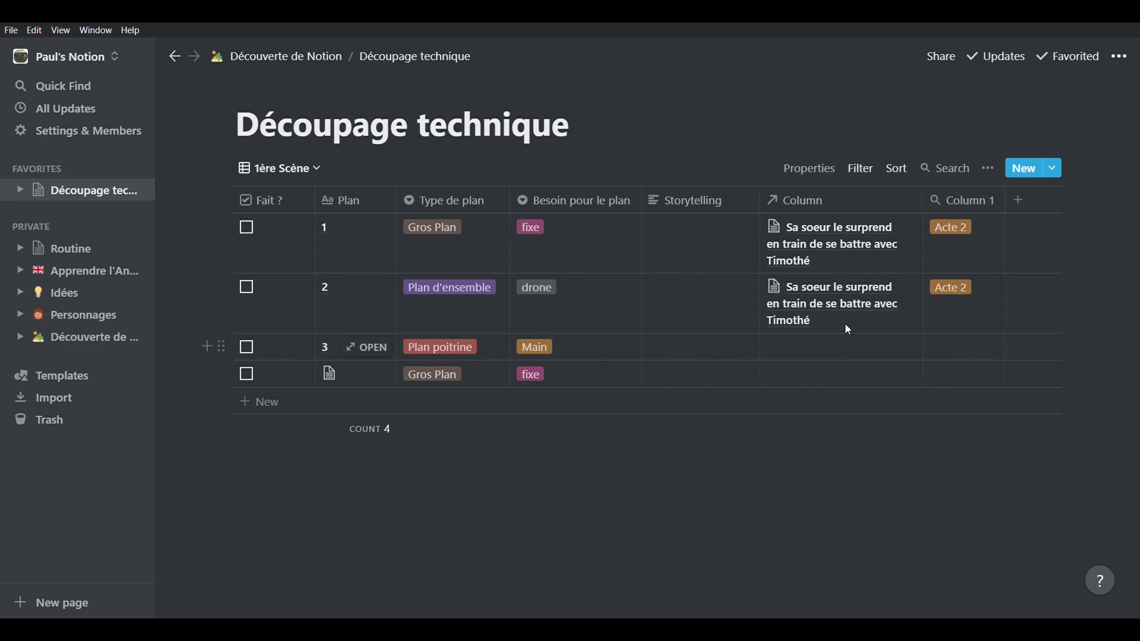
Step: Add a second rollup column that uses the relation "Column" and displays the Statut property
click(1019, 200)
mouse_move(1006, 306)
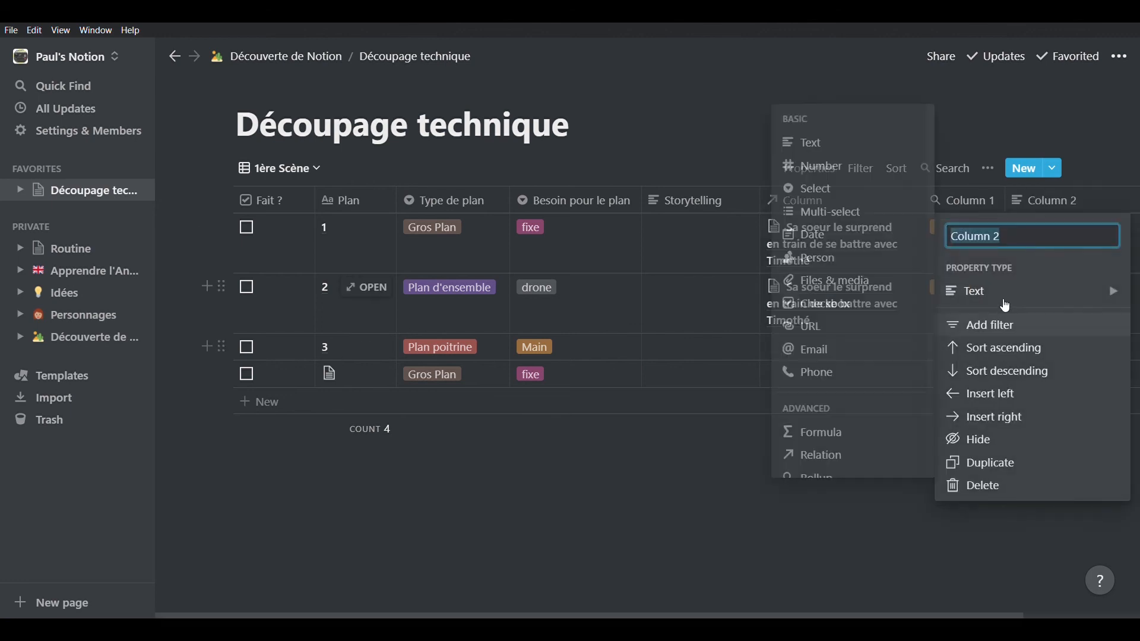
scroll(848, 395, down, 3)
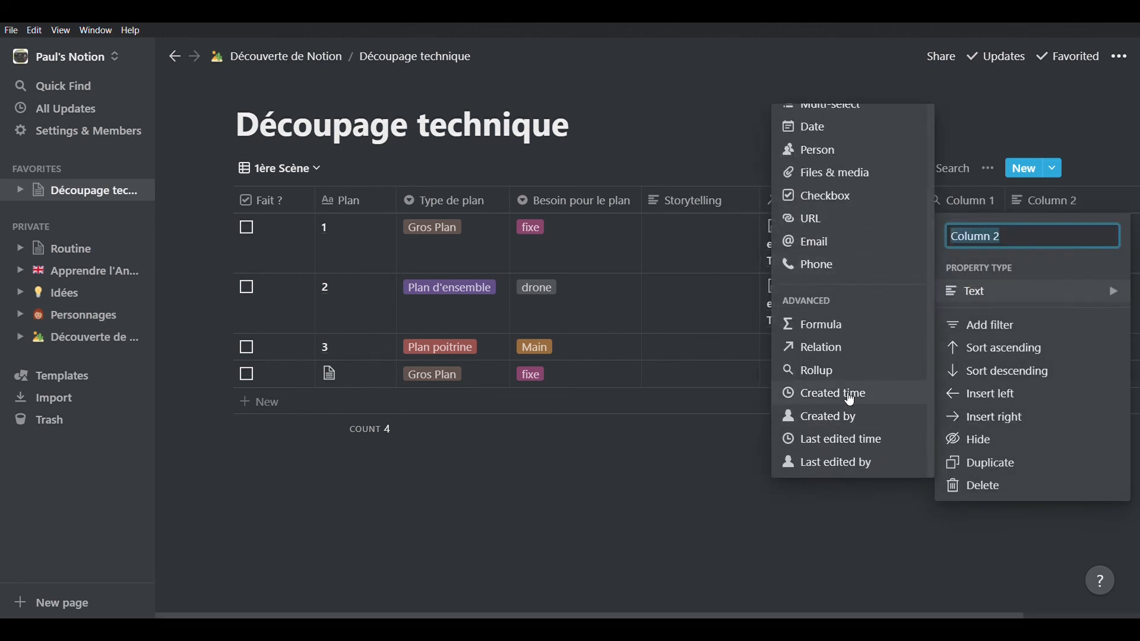
click(846, 371)
click(1041, 234)
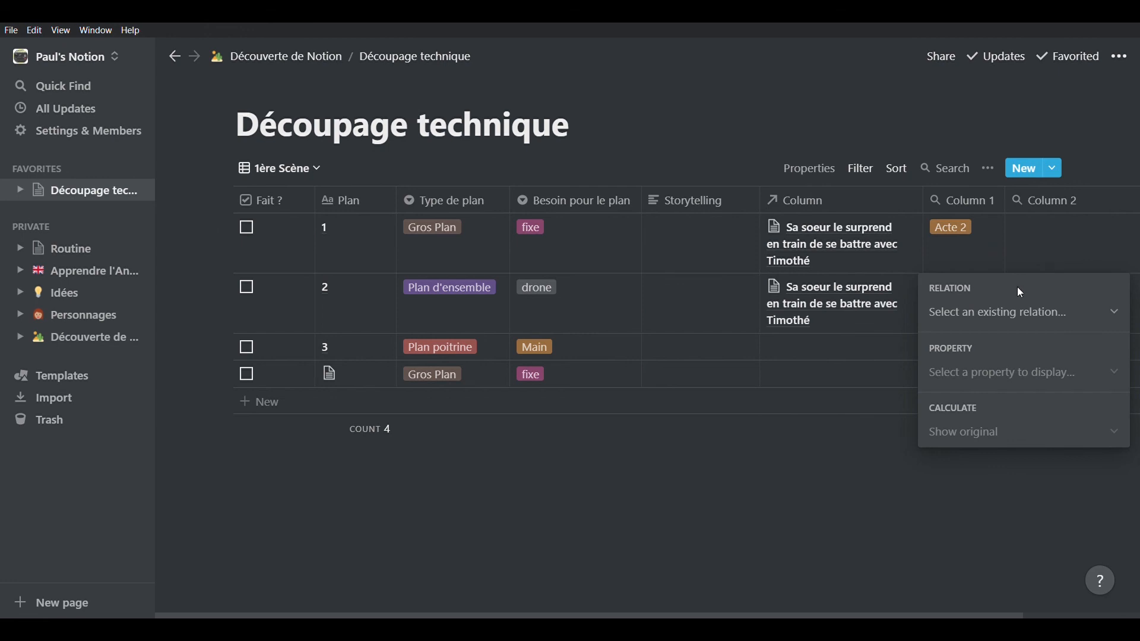
click(1021, 318)
click(1008, 381)
click(1008, 380)
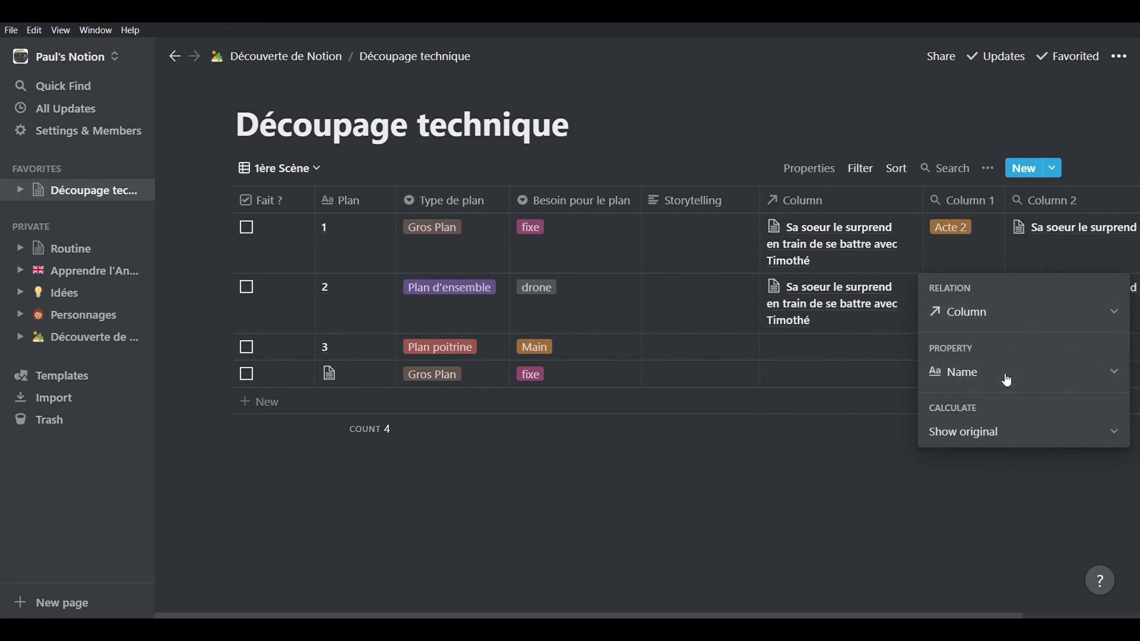
click(1008, 380)
click(1003, 511)
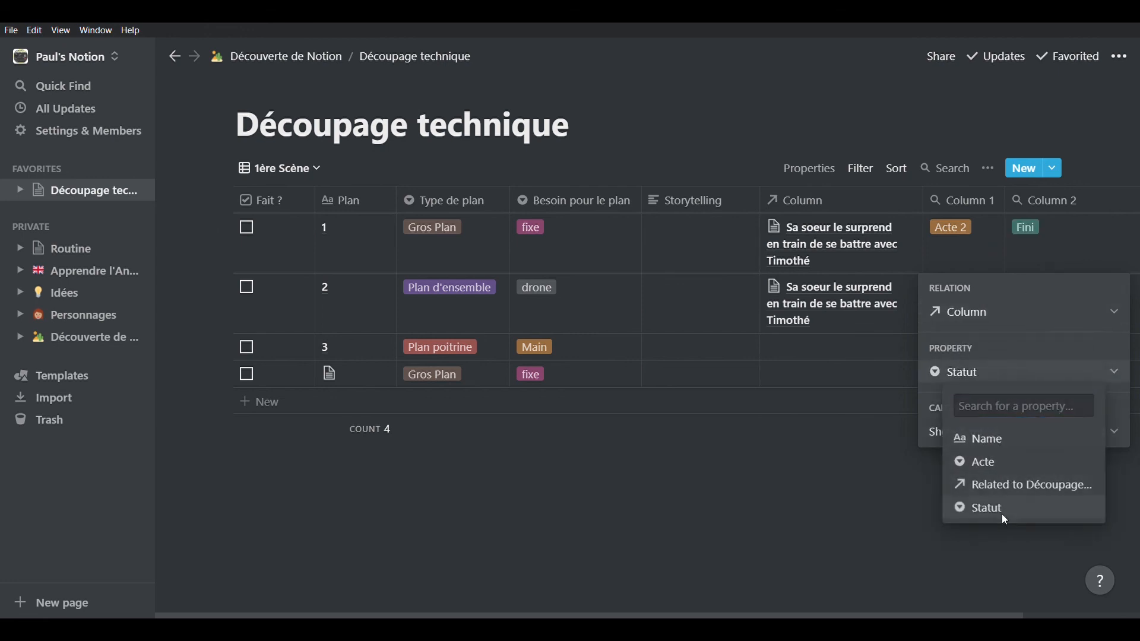
click(992, 533)
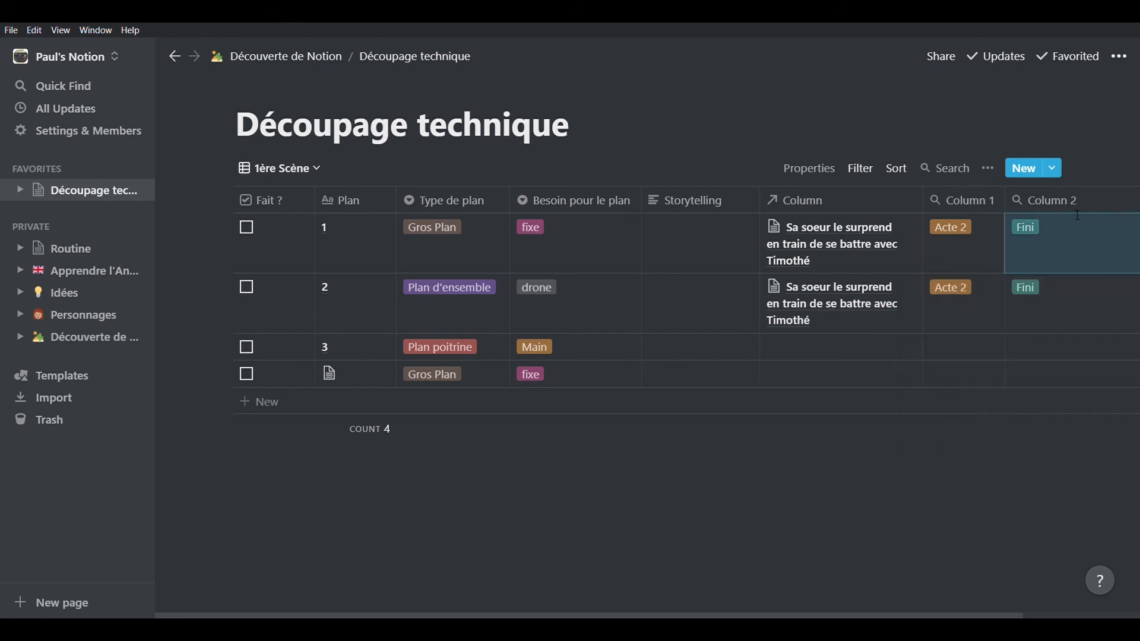
Step: Narrow the Statut rollup column and the Storytelling column so the table takes up less width
drag(954, 477, 1098, 302)
click(1109, 295)
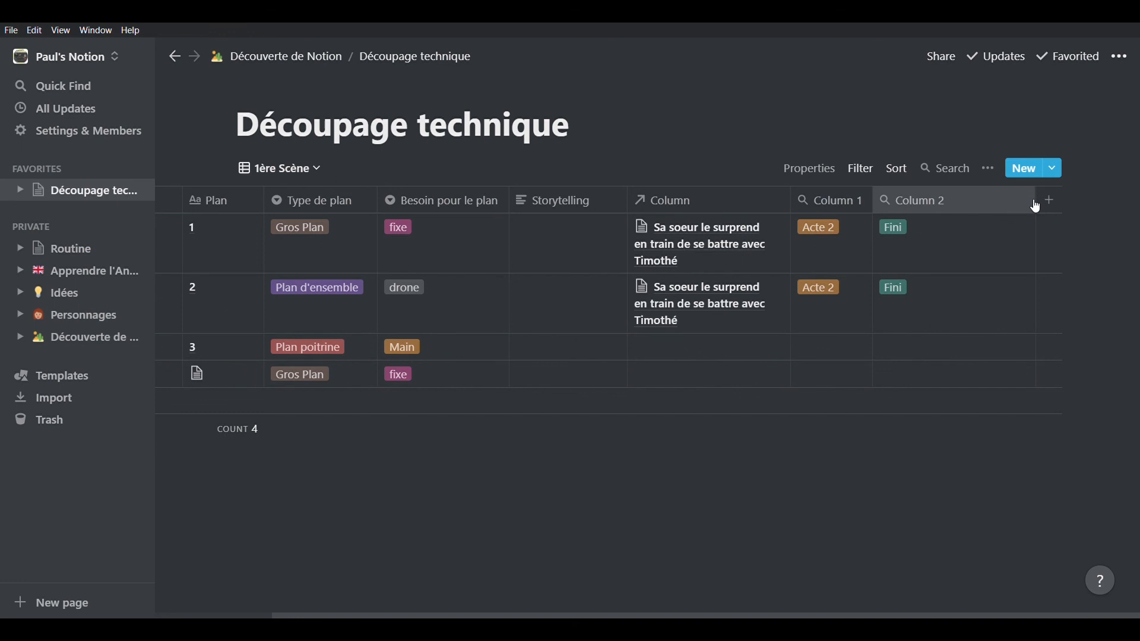
drag(1040, 203, 880, 201)
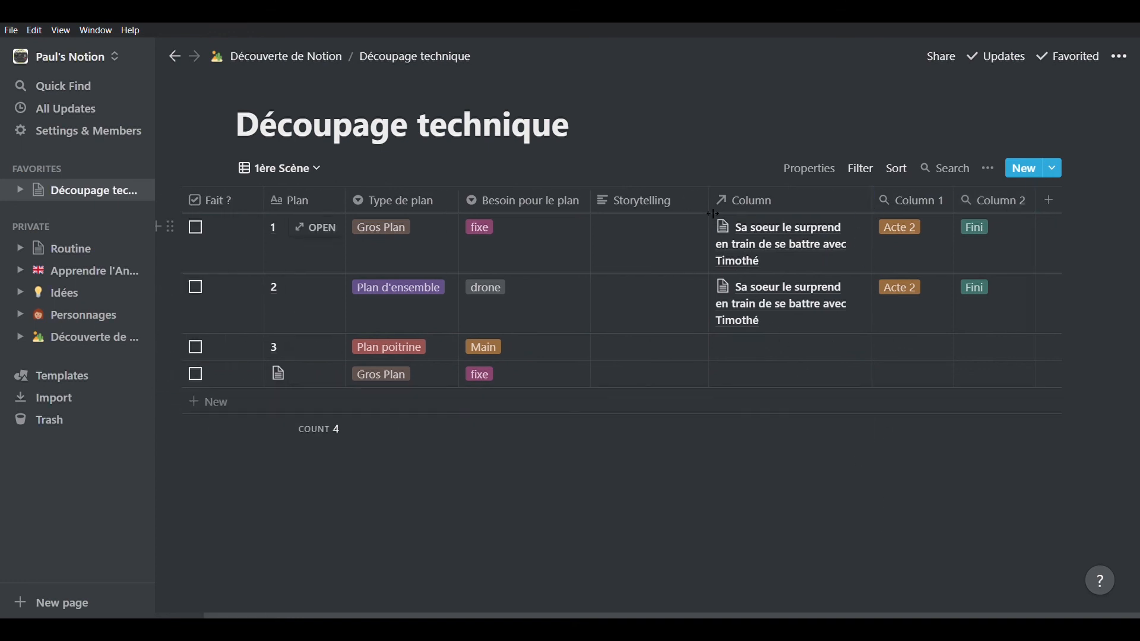
drag(711, 197, 687, 198)
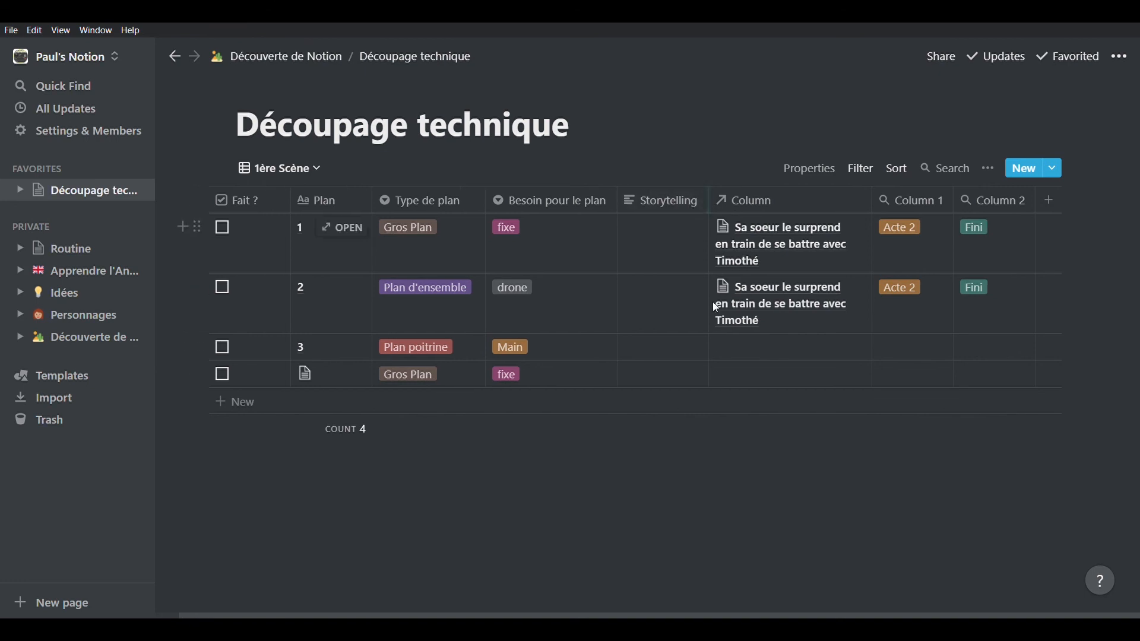